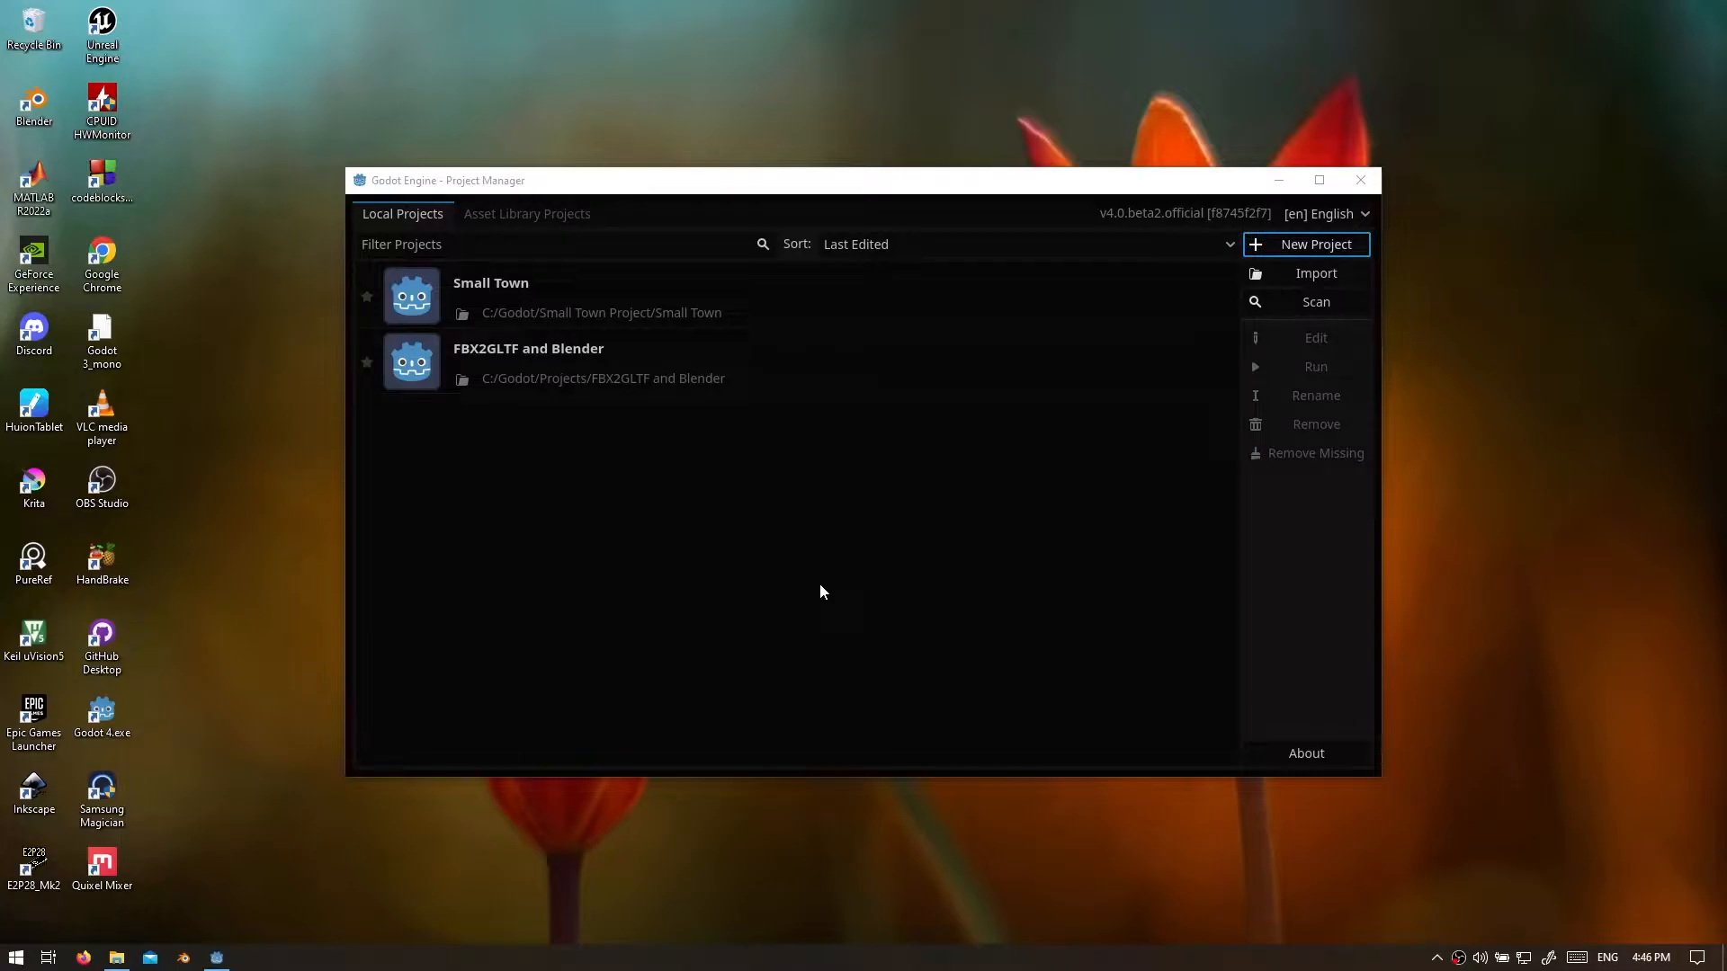
Step: Create a new project named "Godot 4 GLTF Scene Export" in its own new folder and open it for editing
click(1257, 242)
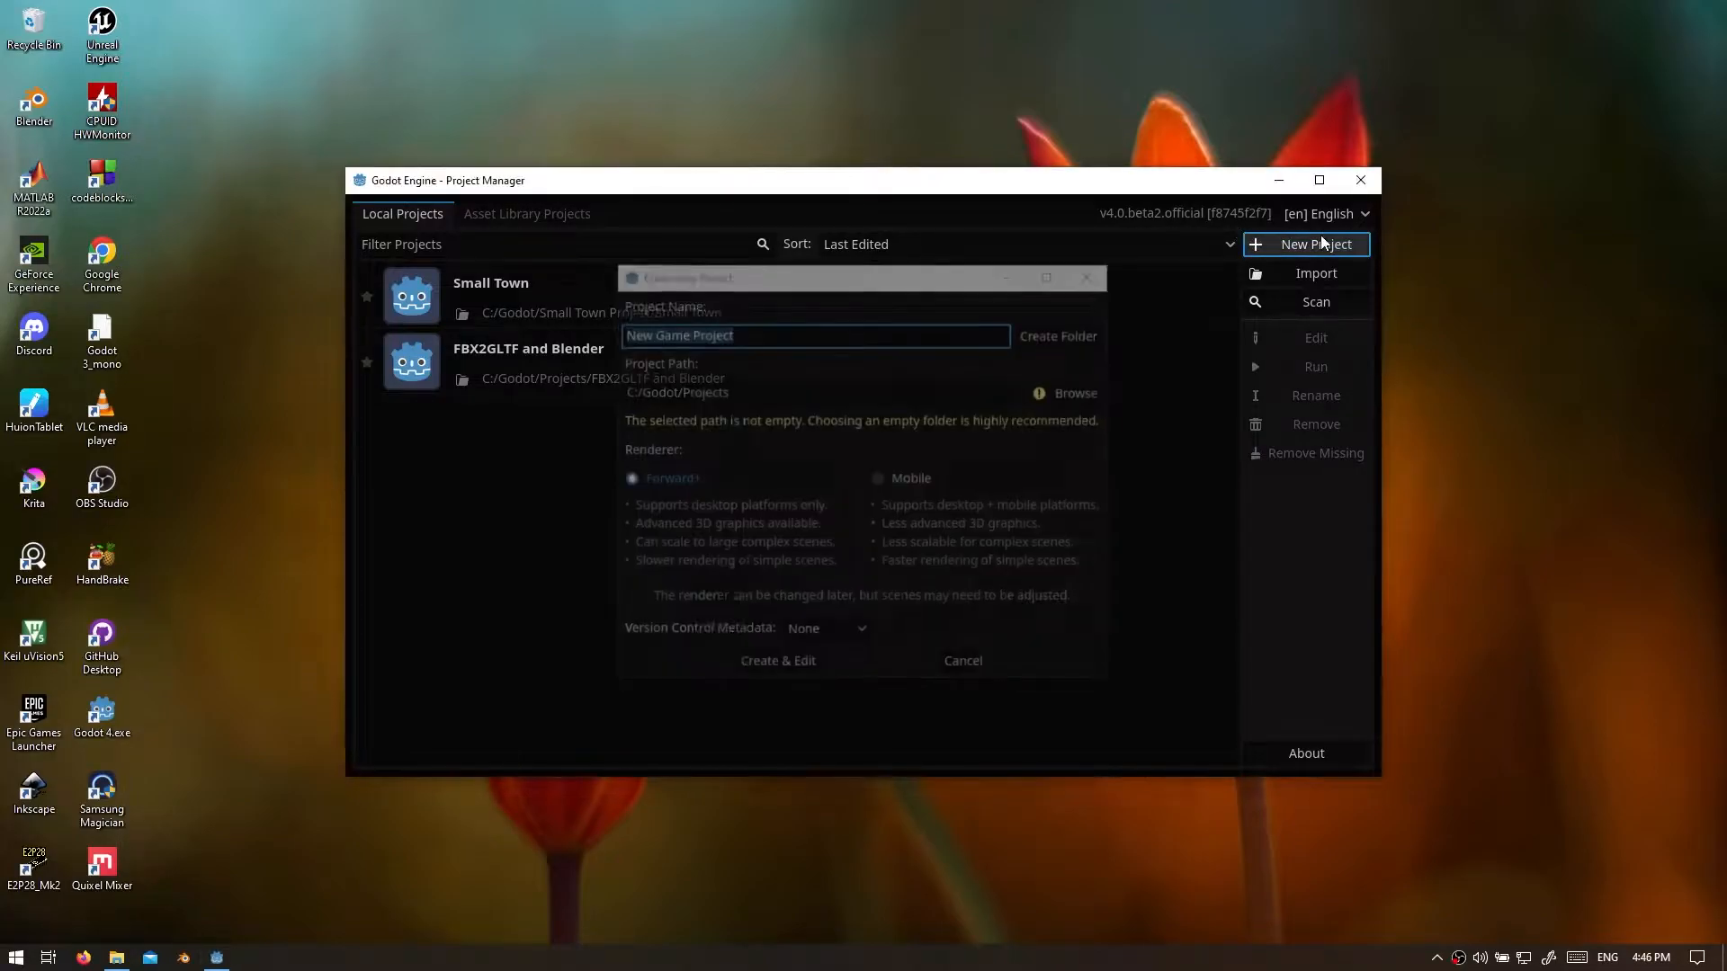
drag(791, 338, 511, 318)
text(Godot)
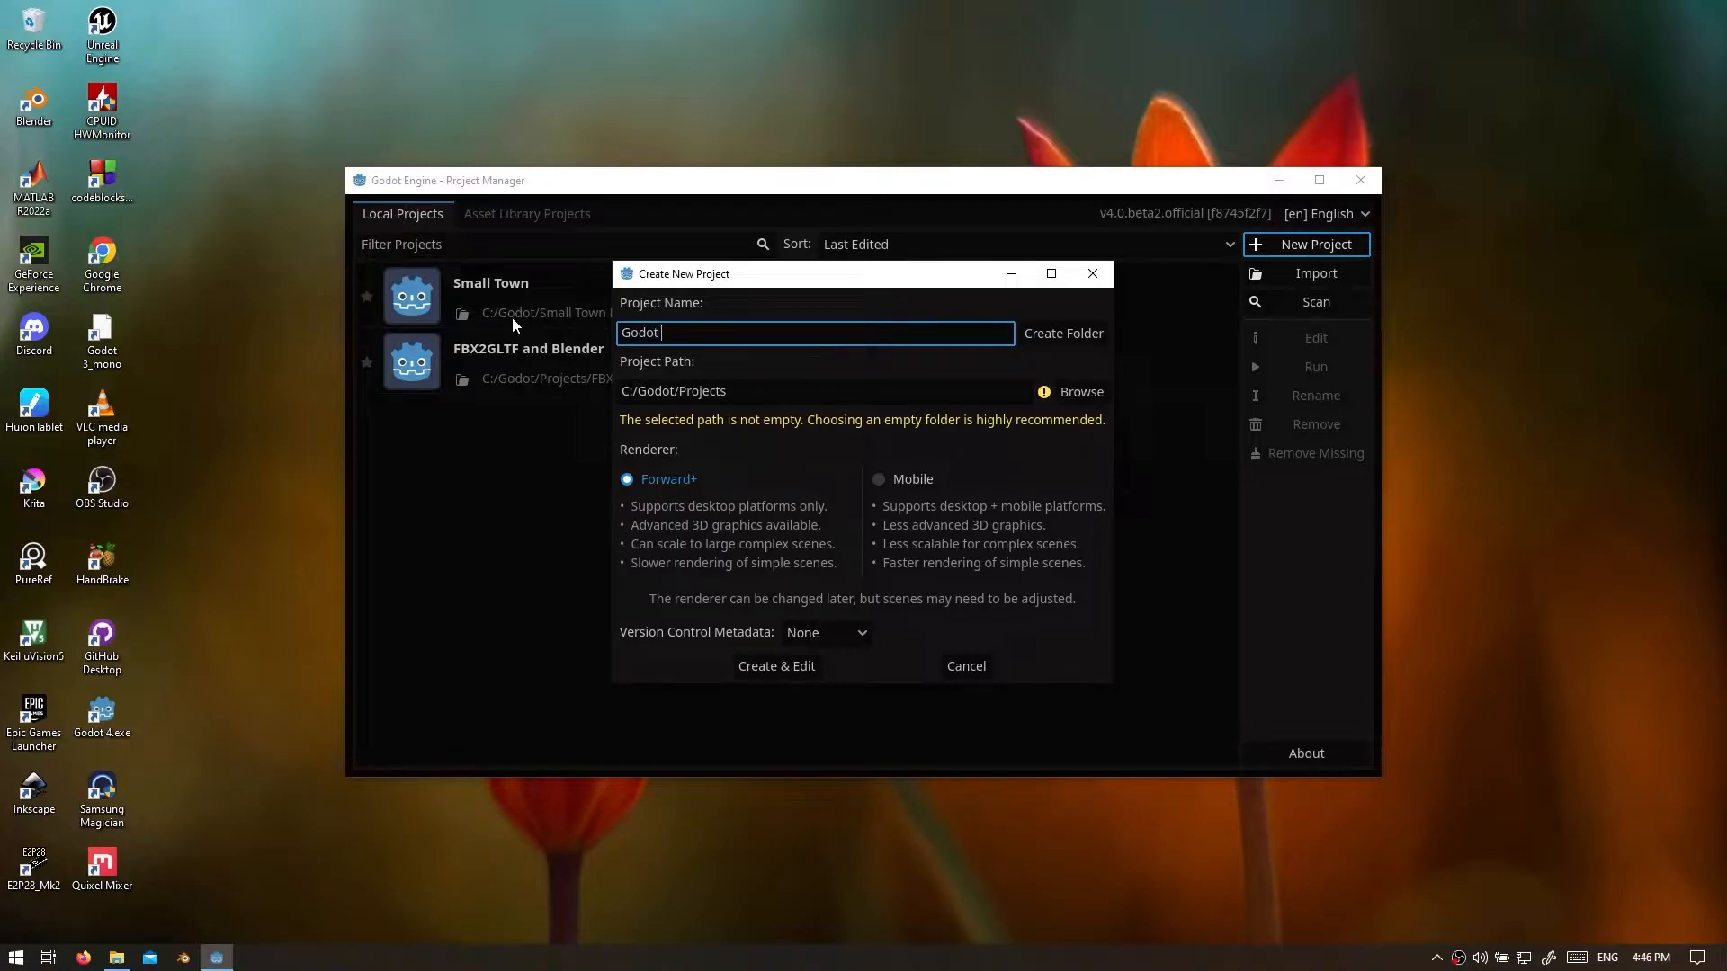
text( GLTF Scene Export)
key(Left)
key(Left)
key(Left)
text(3)
key(BackSpace)
text(4)
click(1054, 334)
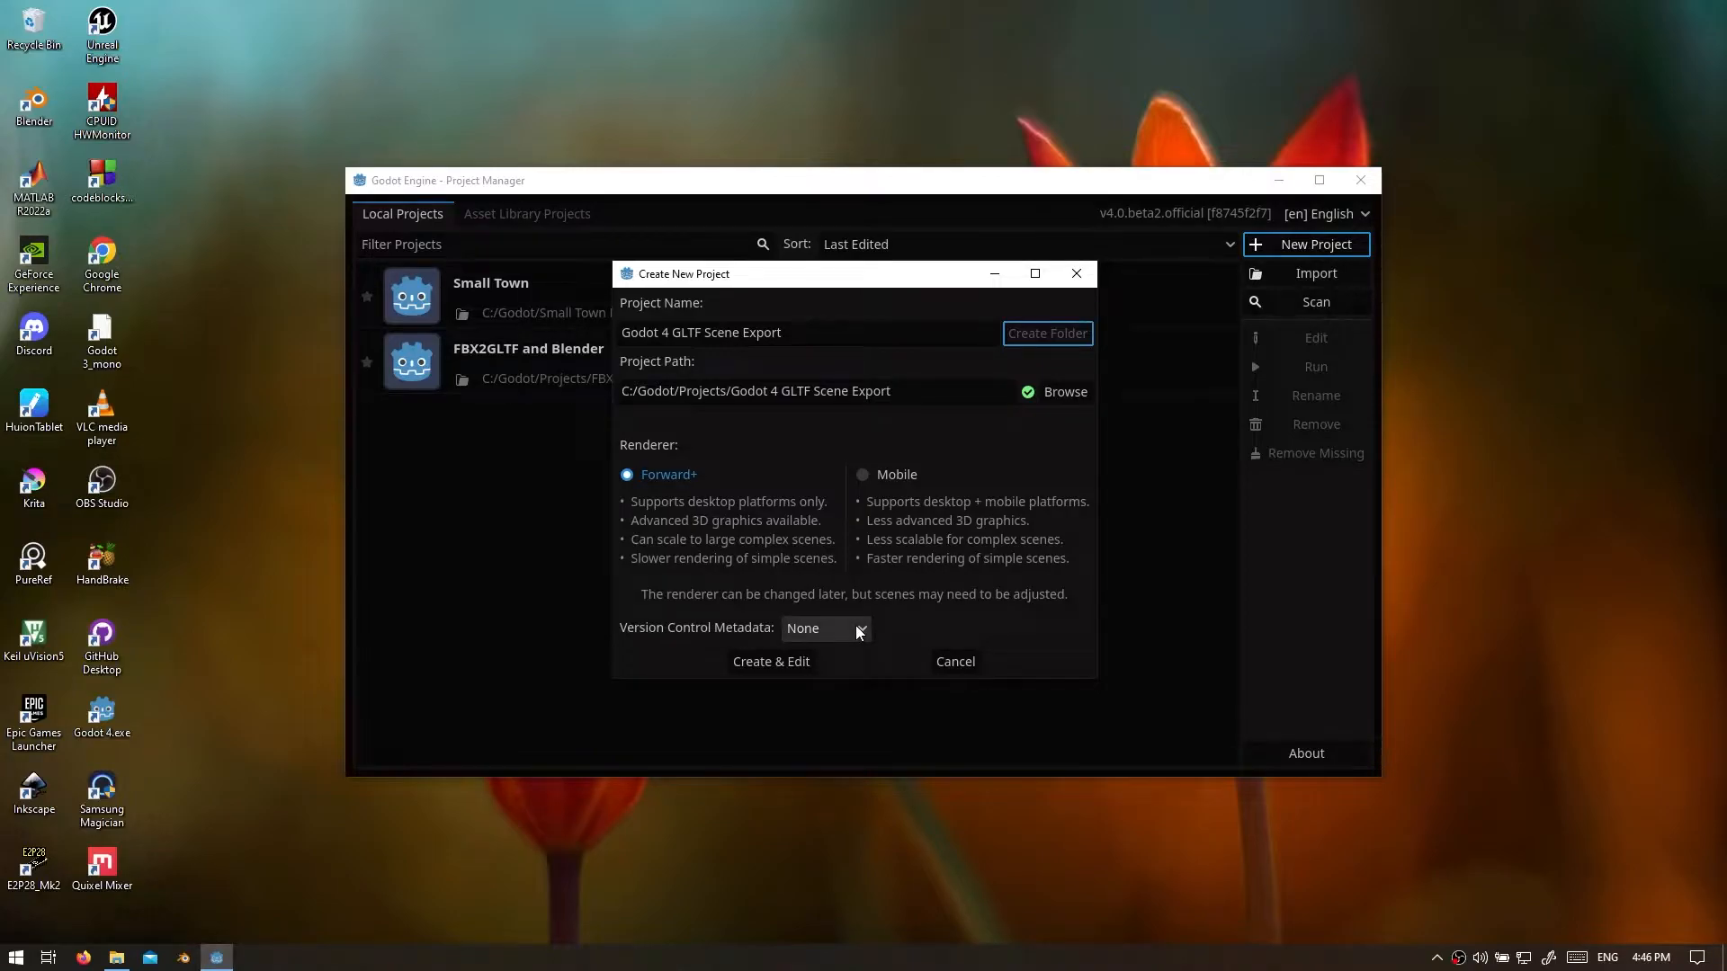
click(793, 661)
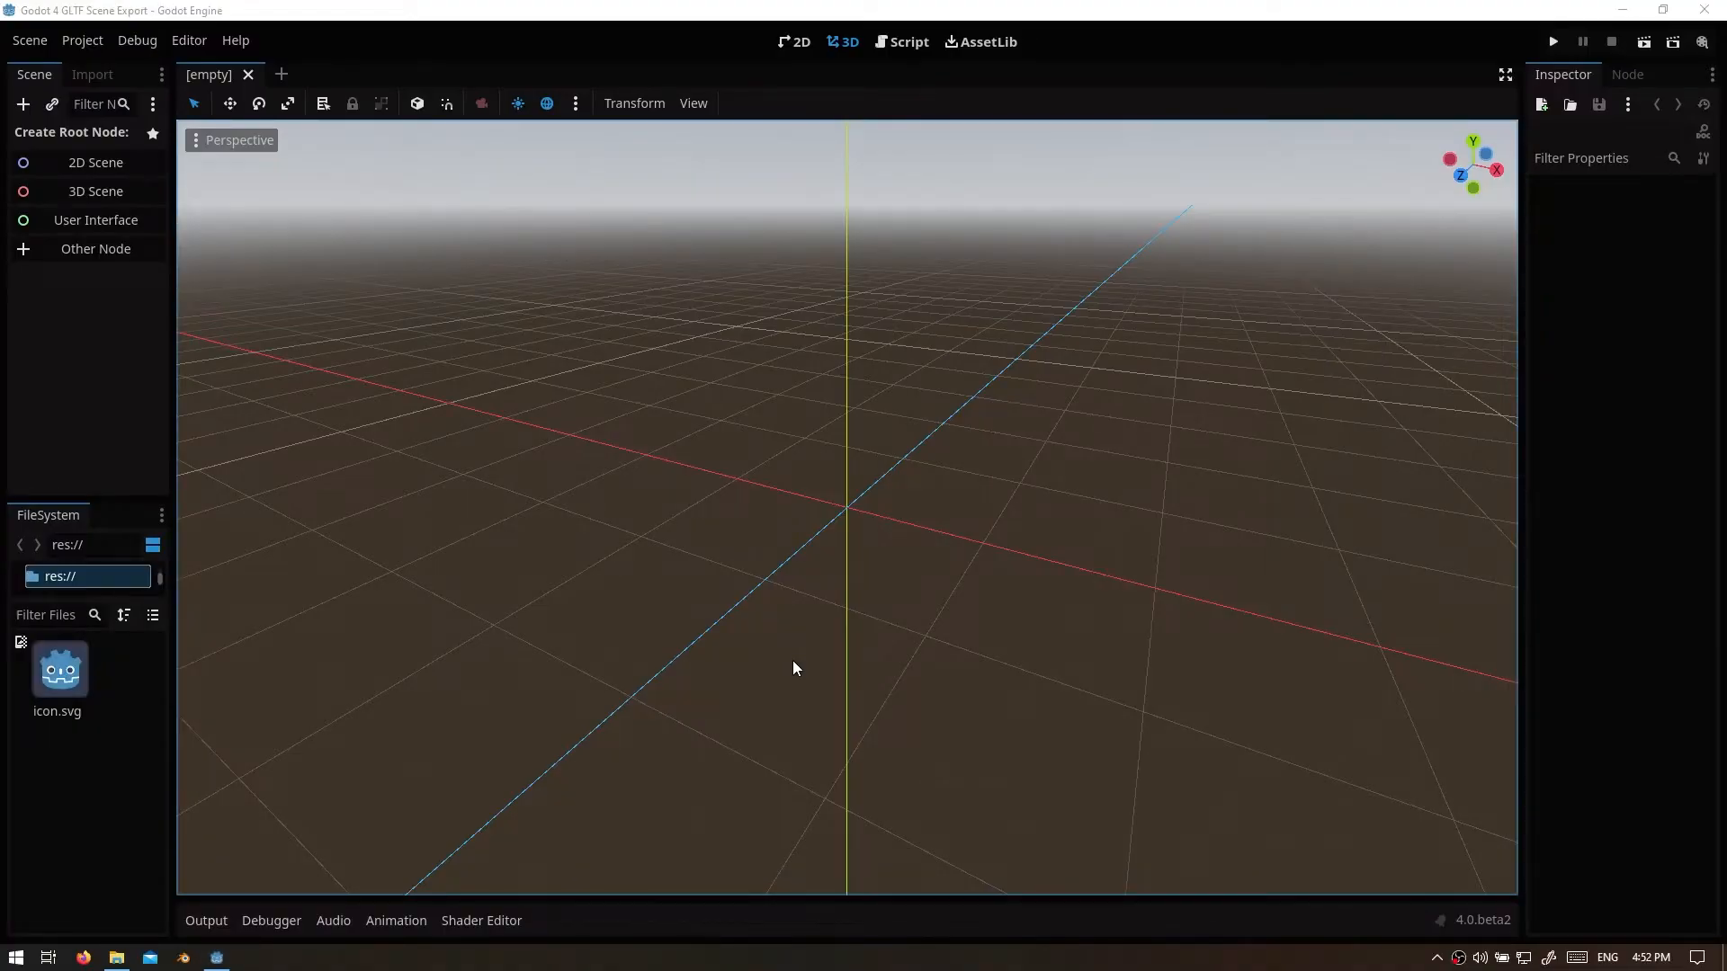
Step: Switch the editor to the saved Infinity Labs layout
click(179, 39)
mouse_move(342, 127)
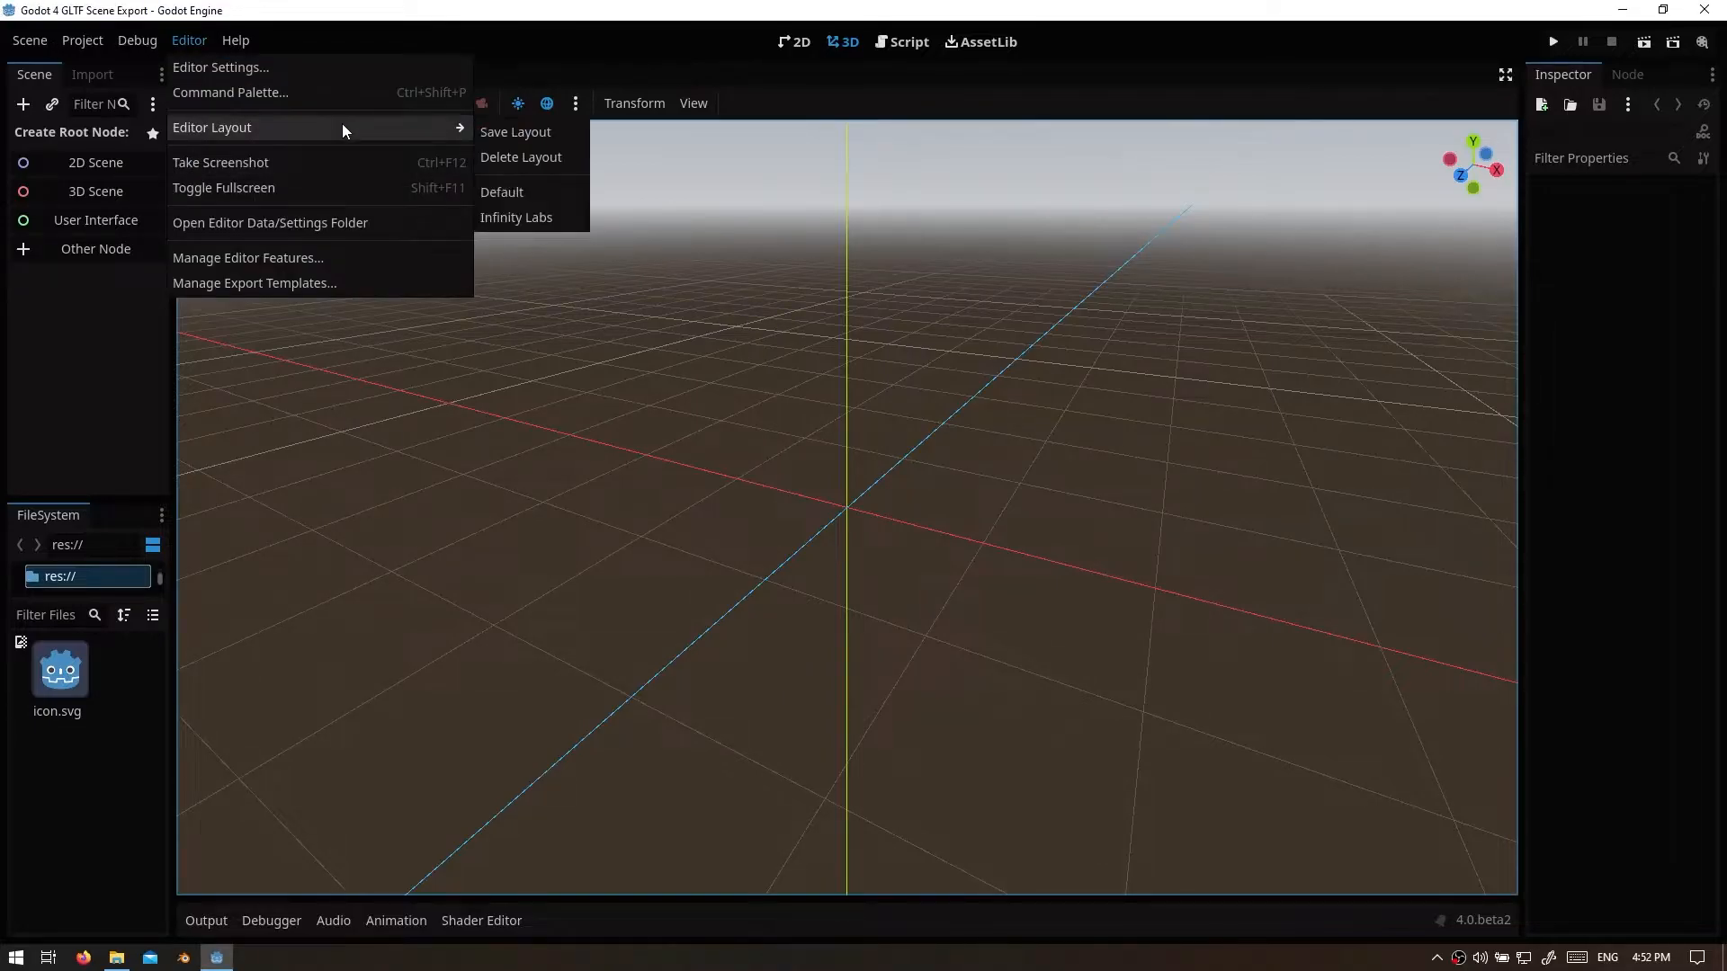
click(550, 217)
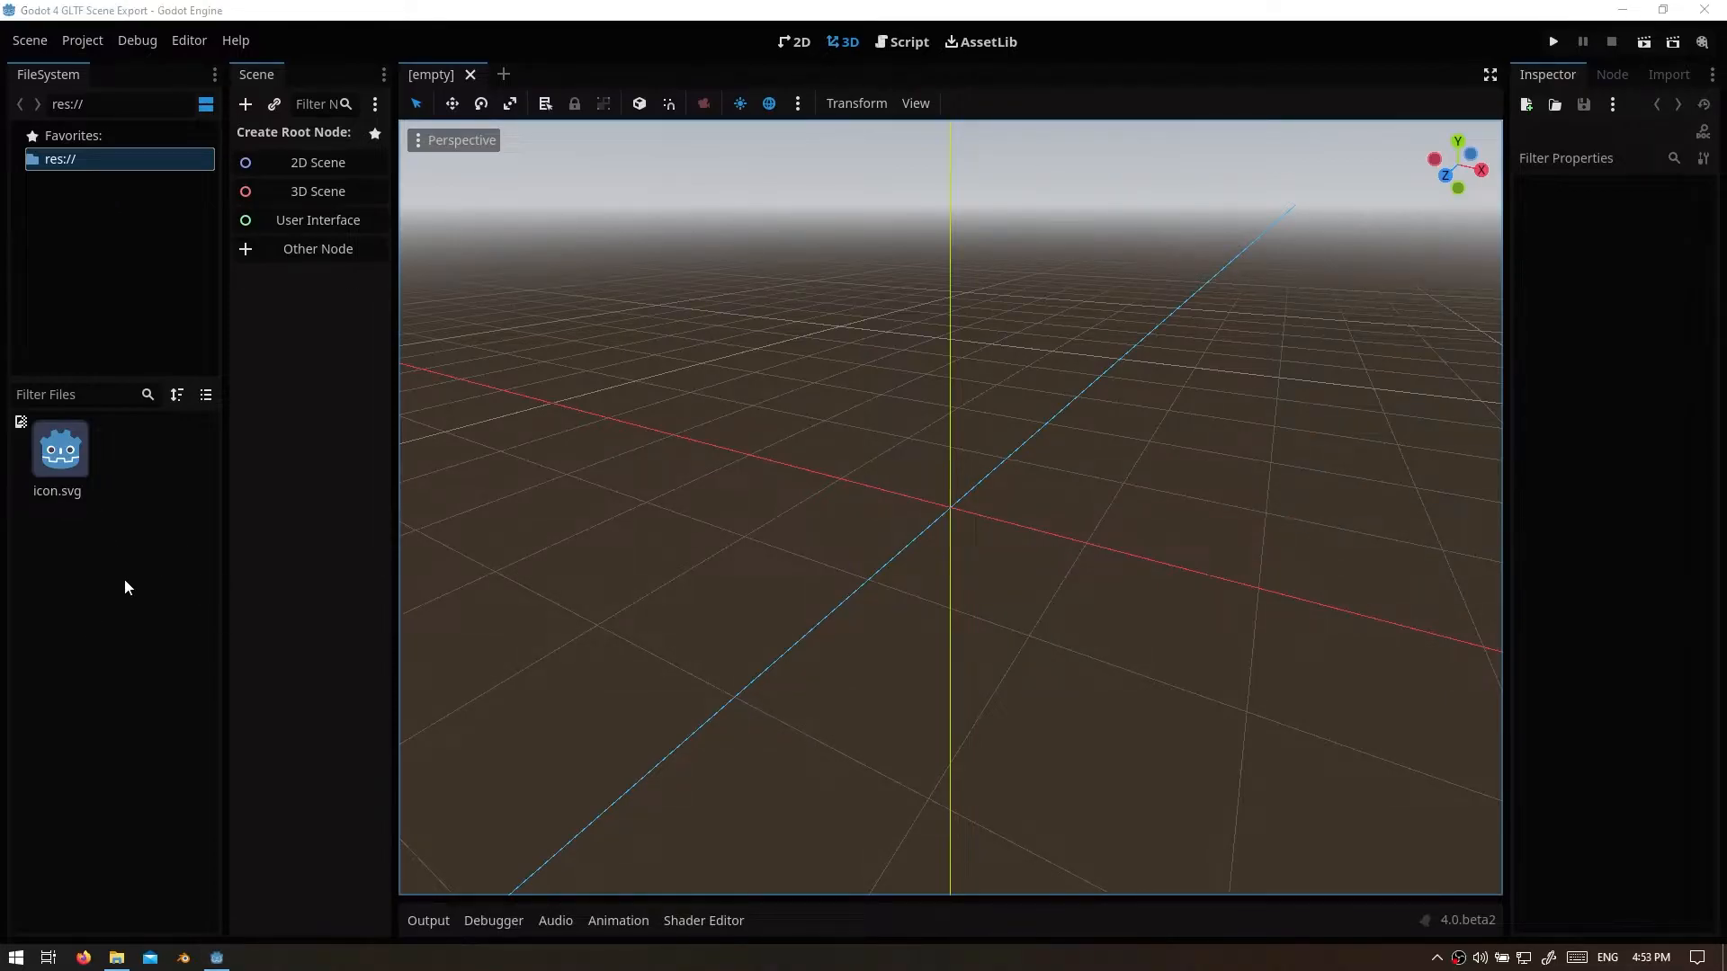
Step: Create a folder named Assets in the project root
right_click(118, 227)
click(151, 230)
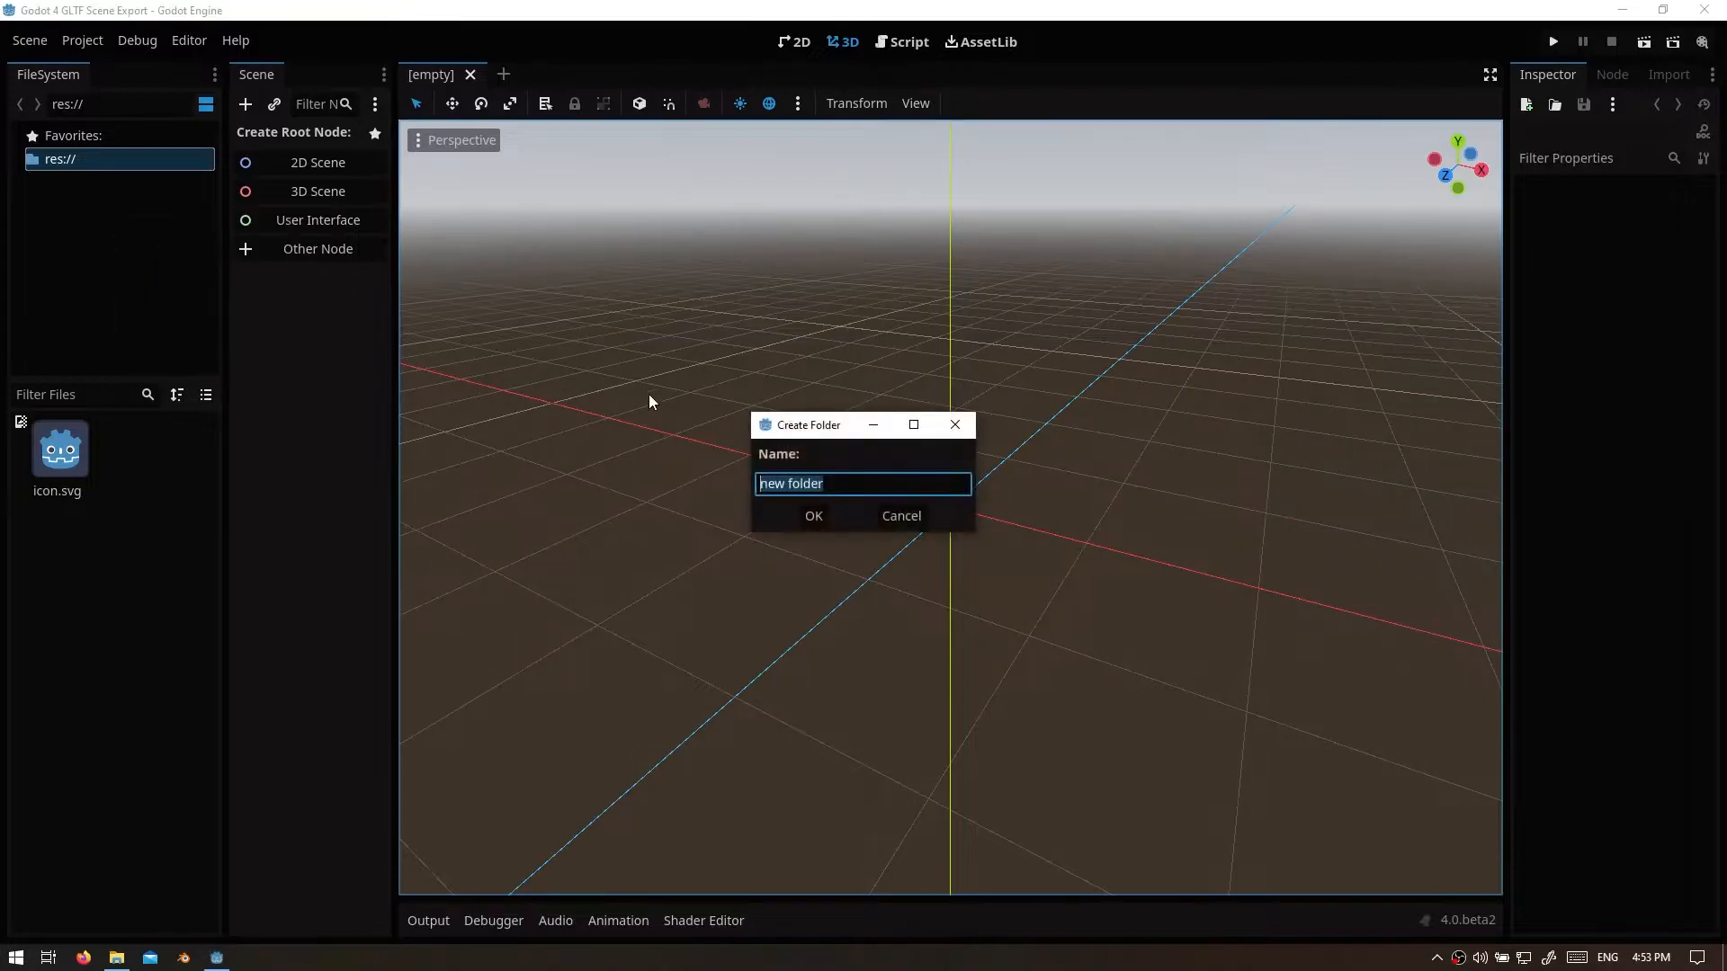
text(Assets)
key(Return)
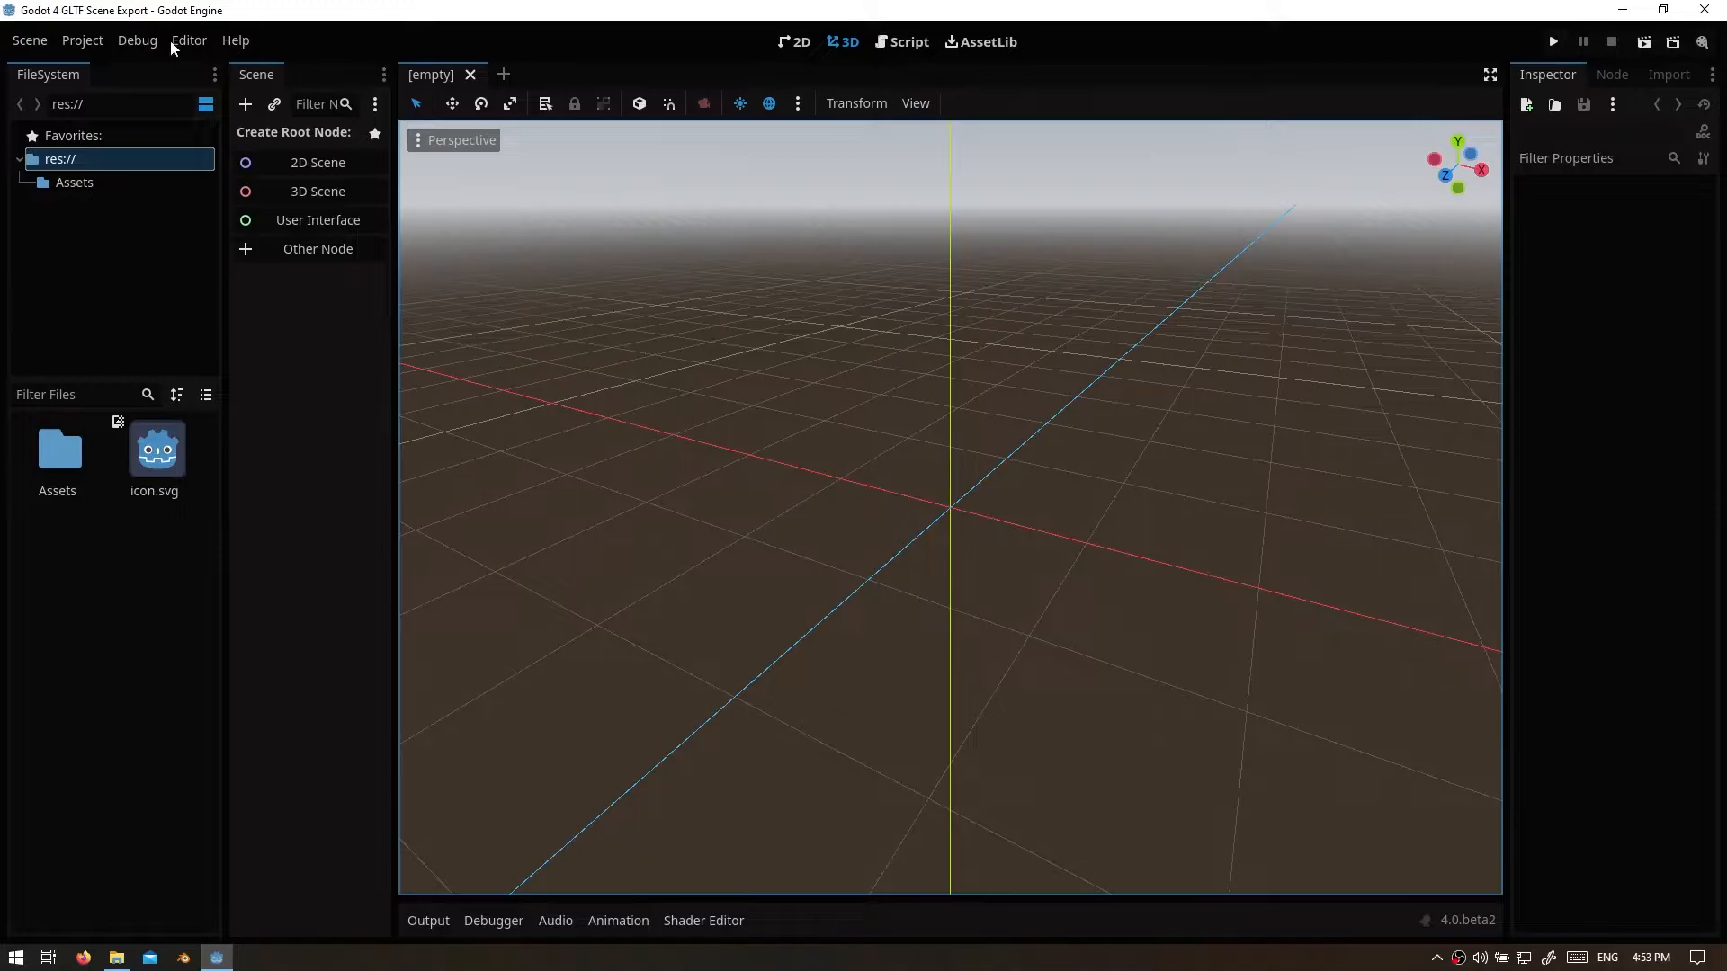
Step: Create a folder named Exports in the project root alongside Assets
right_click(119, 247)
click(135, 255)
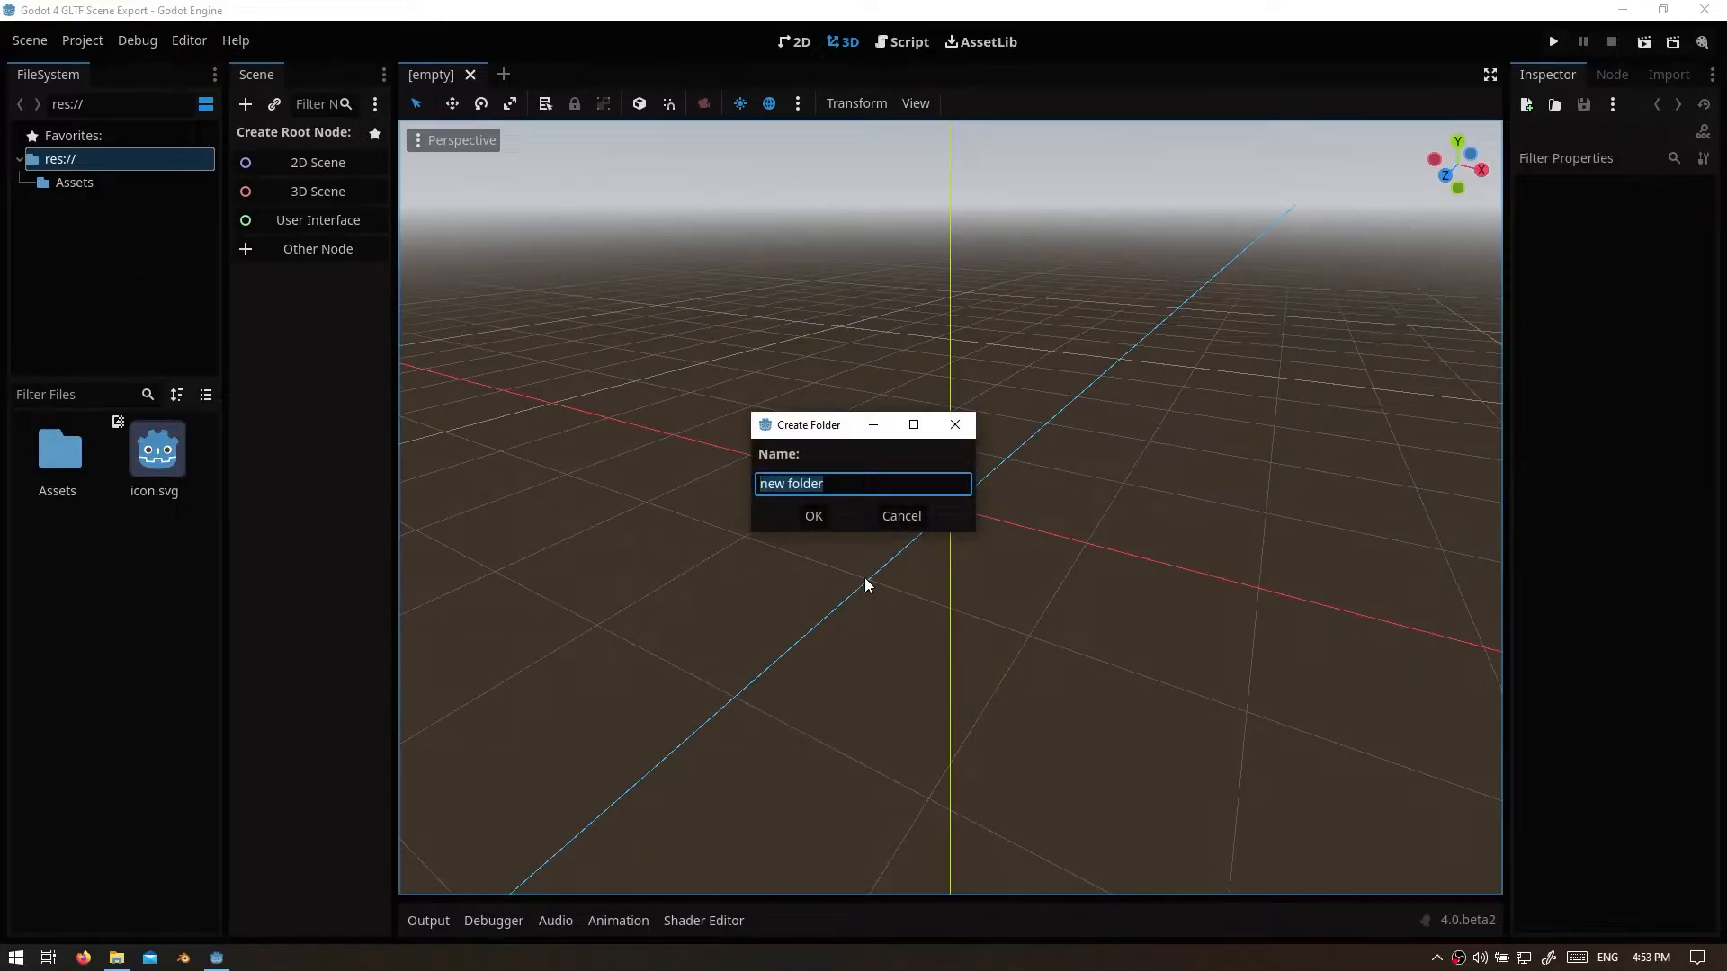
text(Exports)
key(Return)
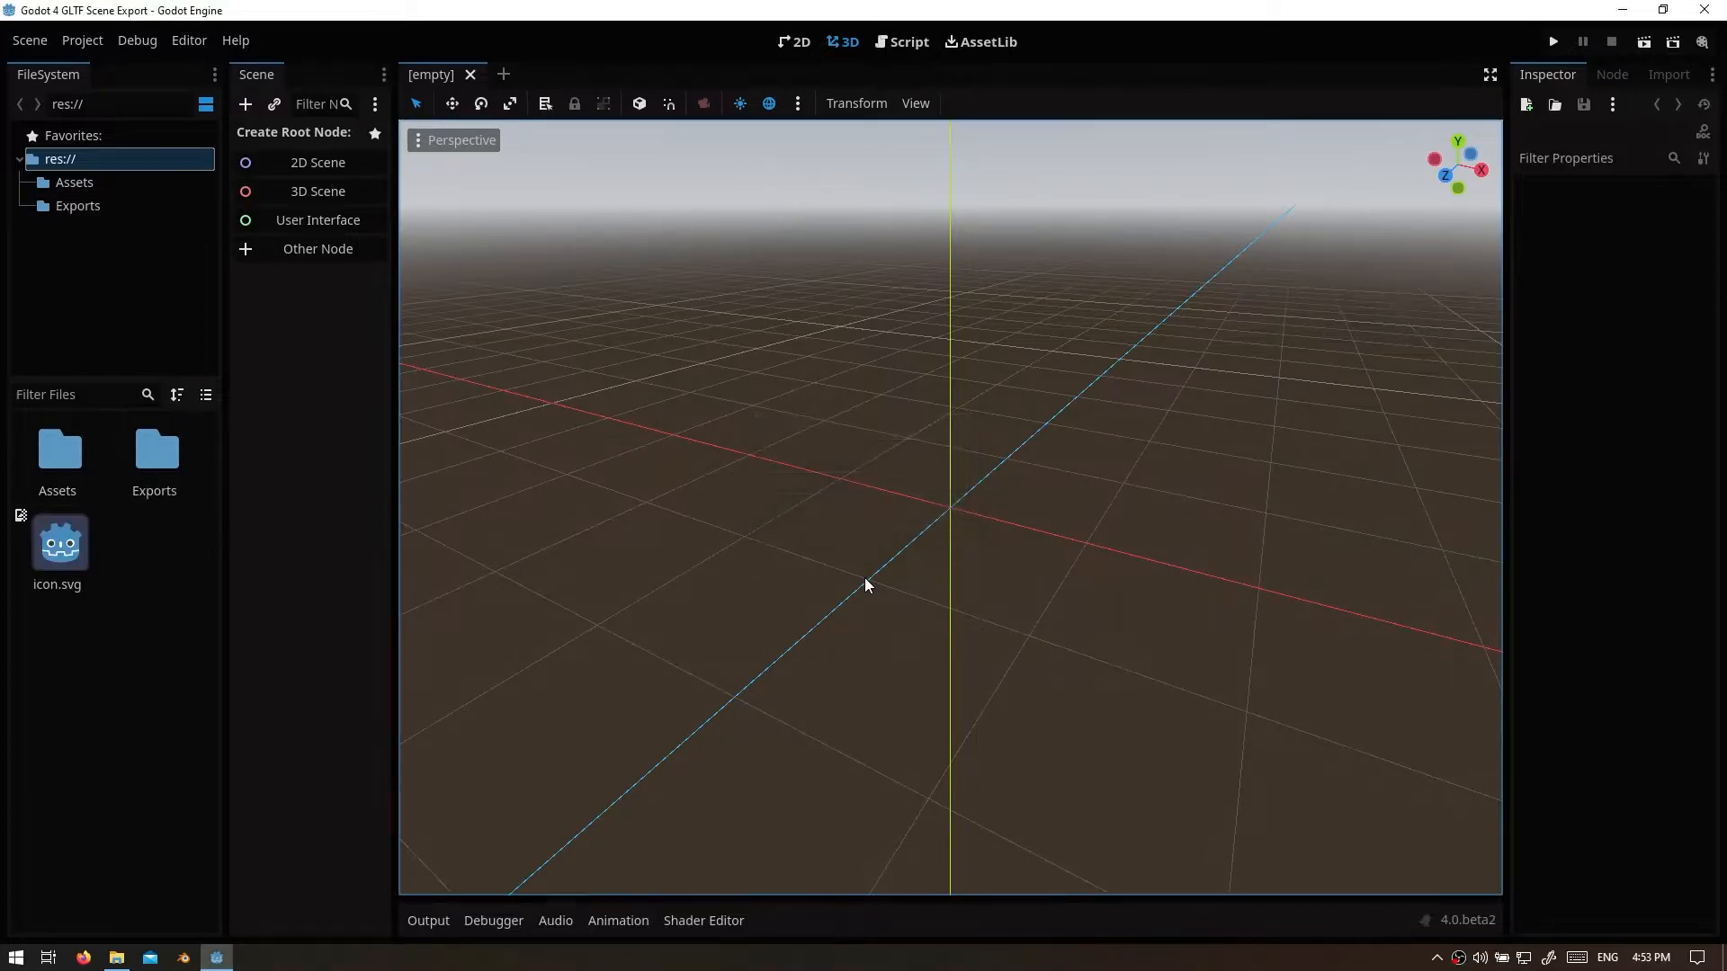
Step: Create a folder named Scene in the project root alongside Assets and Exports
right_click(89, 253)
click(135, 250)
text(Scene)
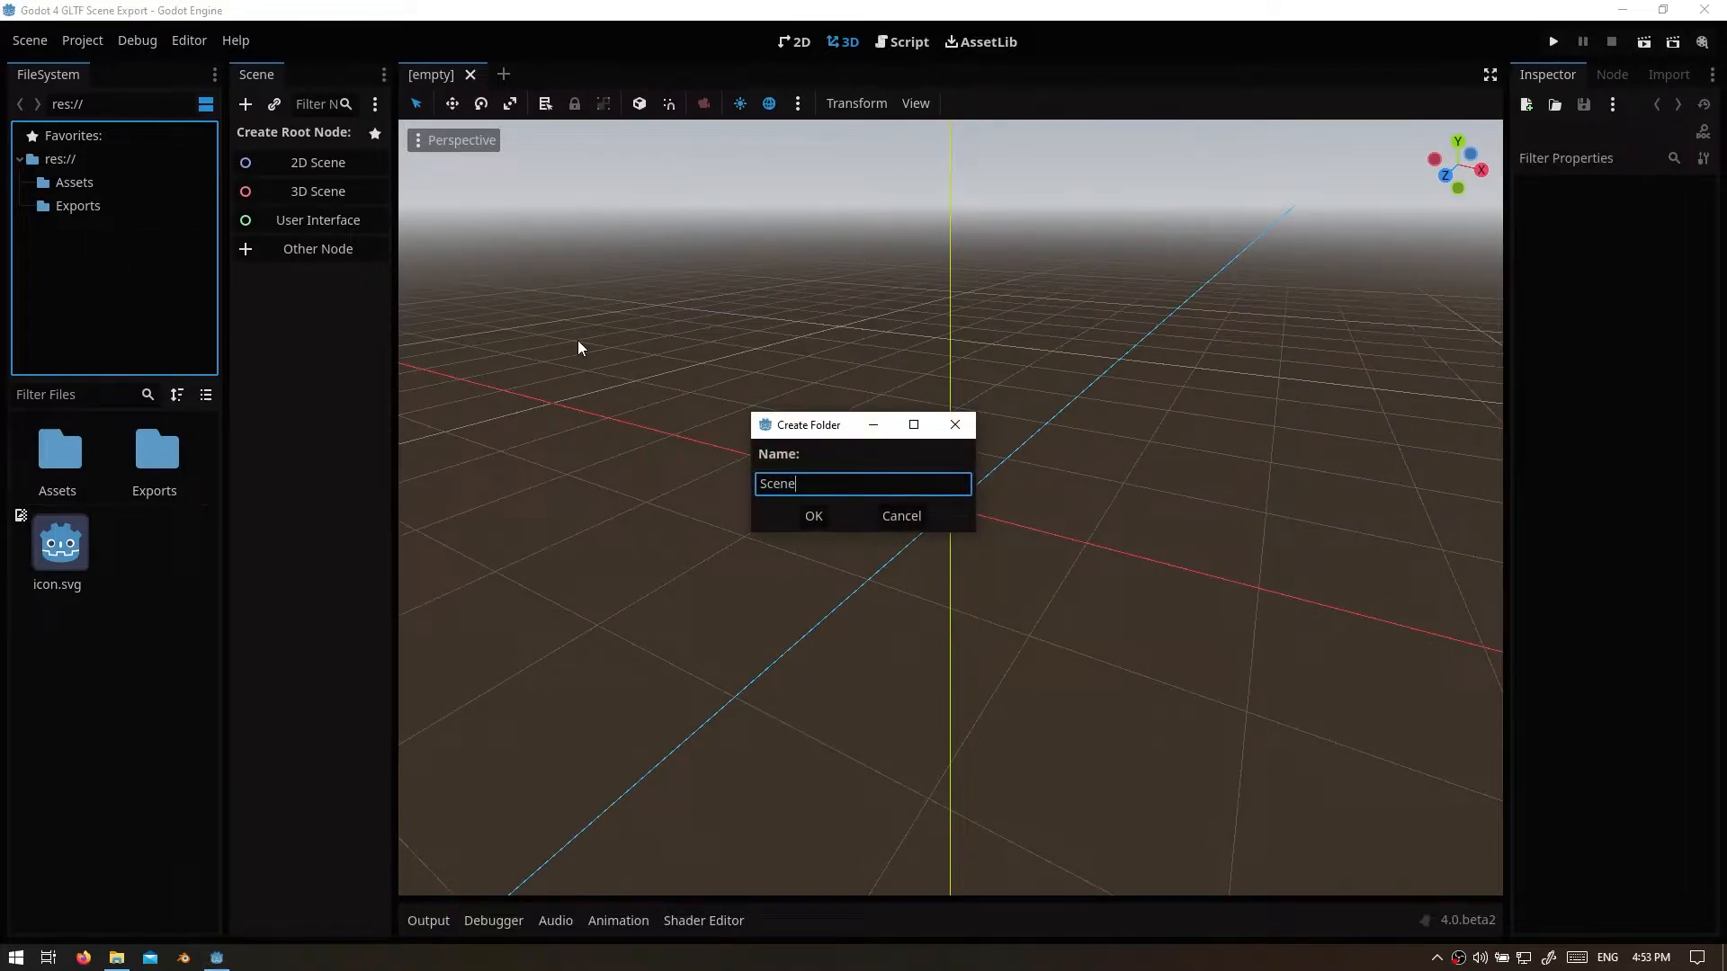
click(814, 516)
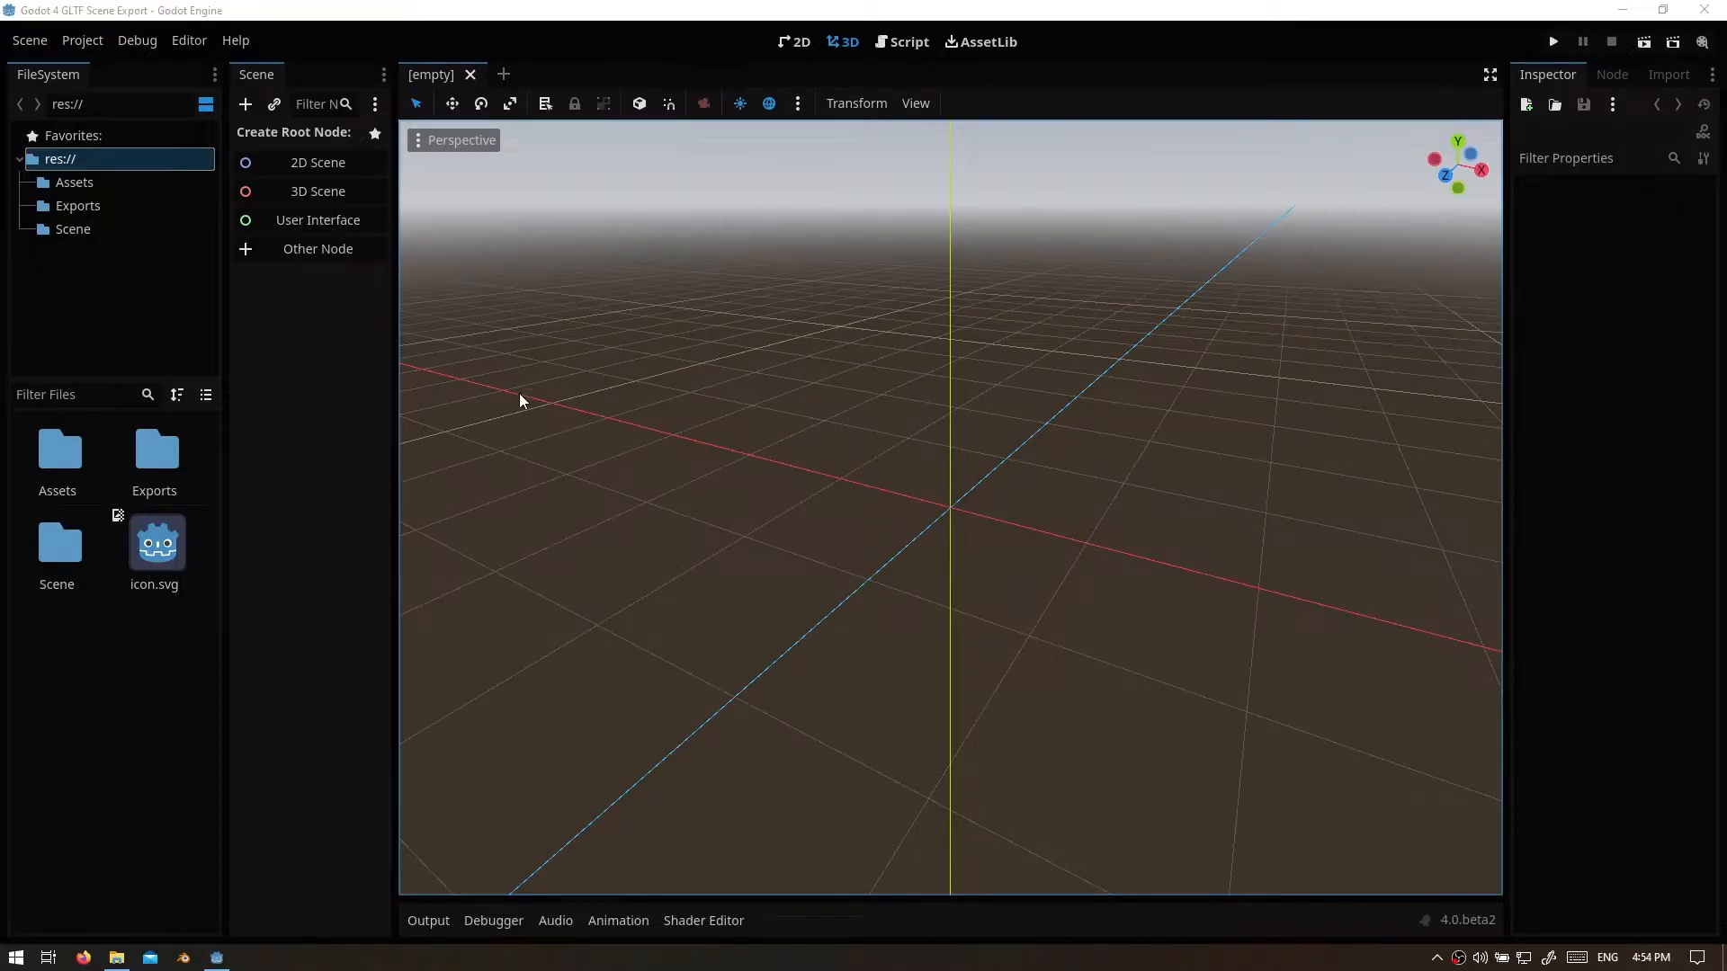
Step: Create a 3D scene root node and rename it main
click(306, 194)
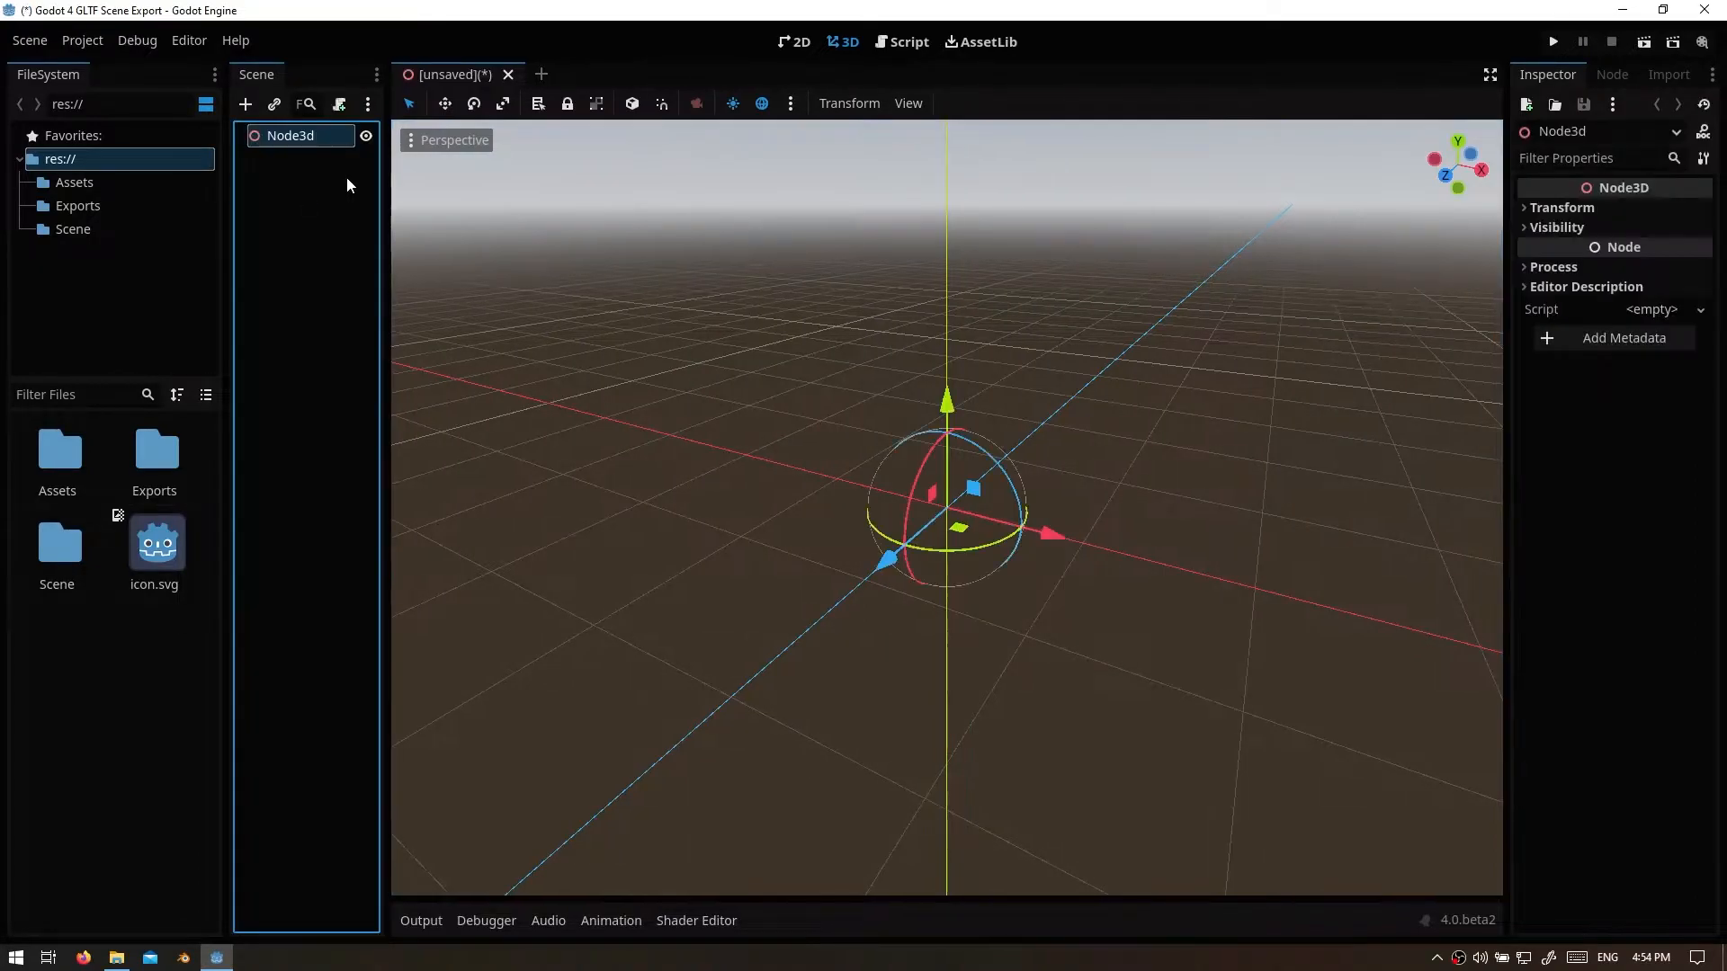
double_click(325, 137)
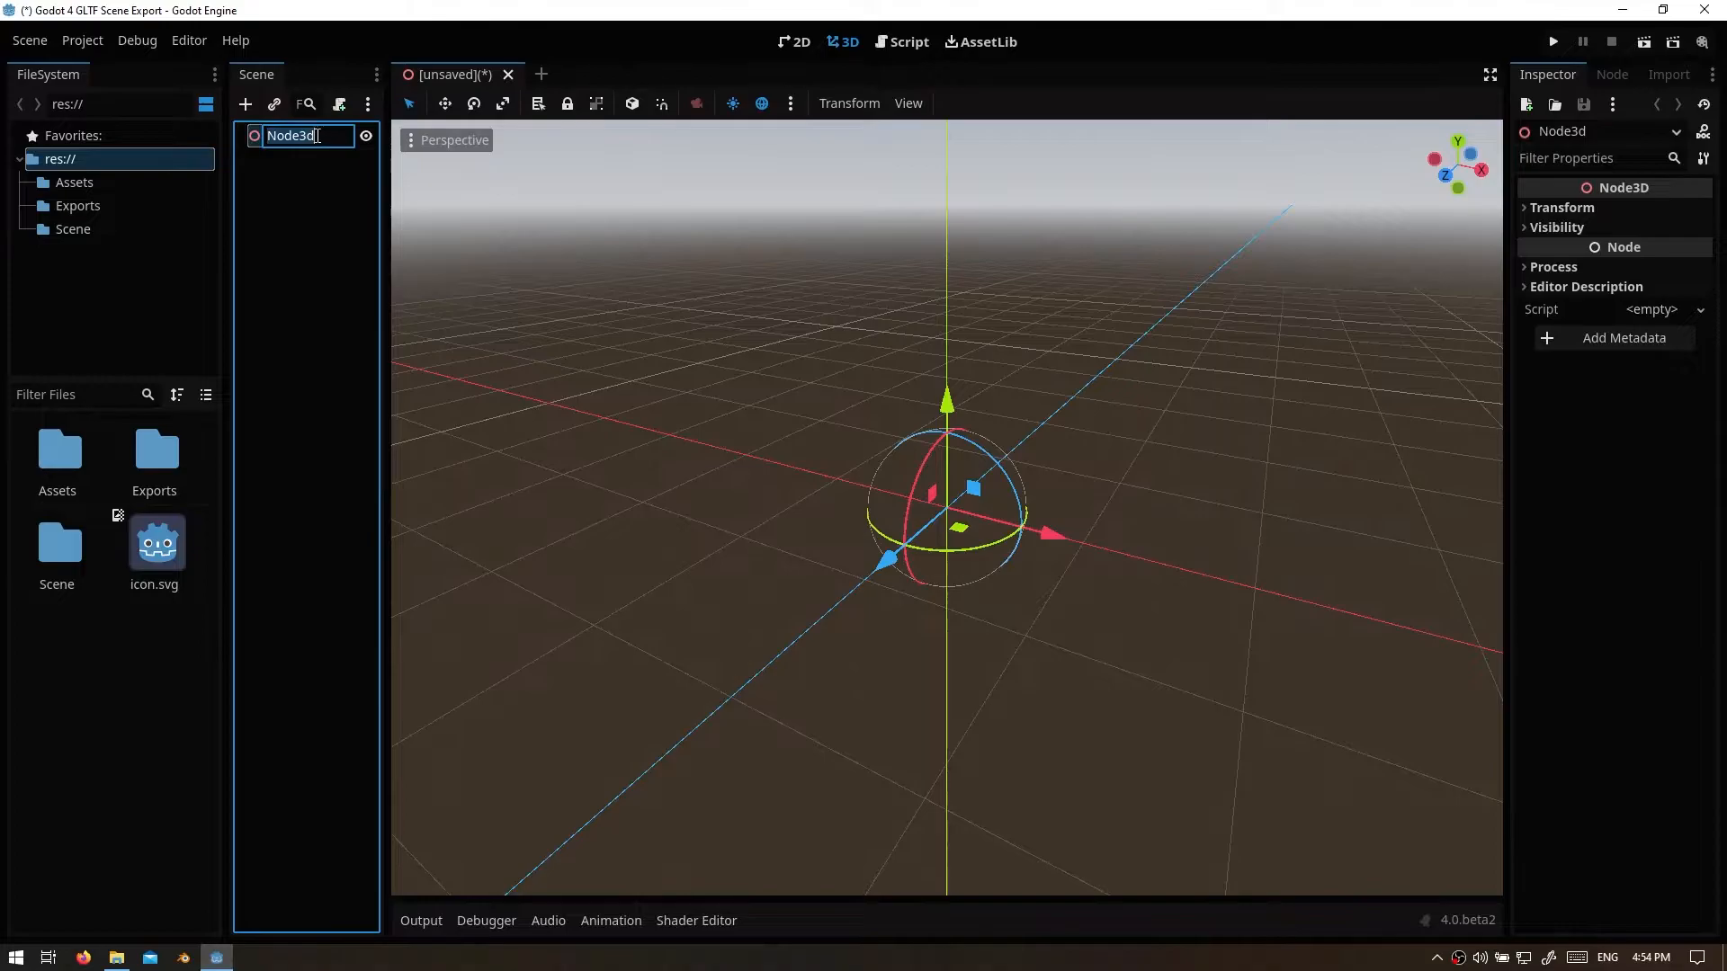
key(BackSpace)
text(main)
key(Return)
Step: Save the scene as main.tscn in the project's Scene folder
key(ctrl+s)
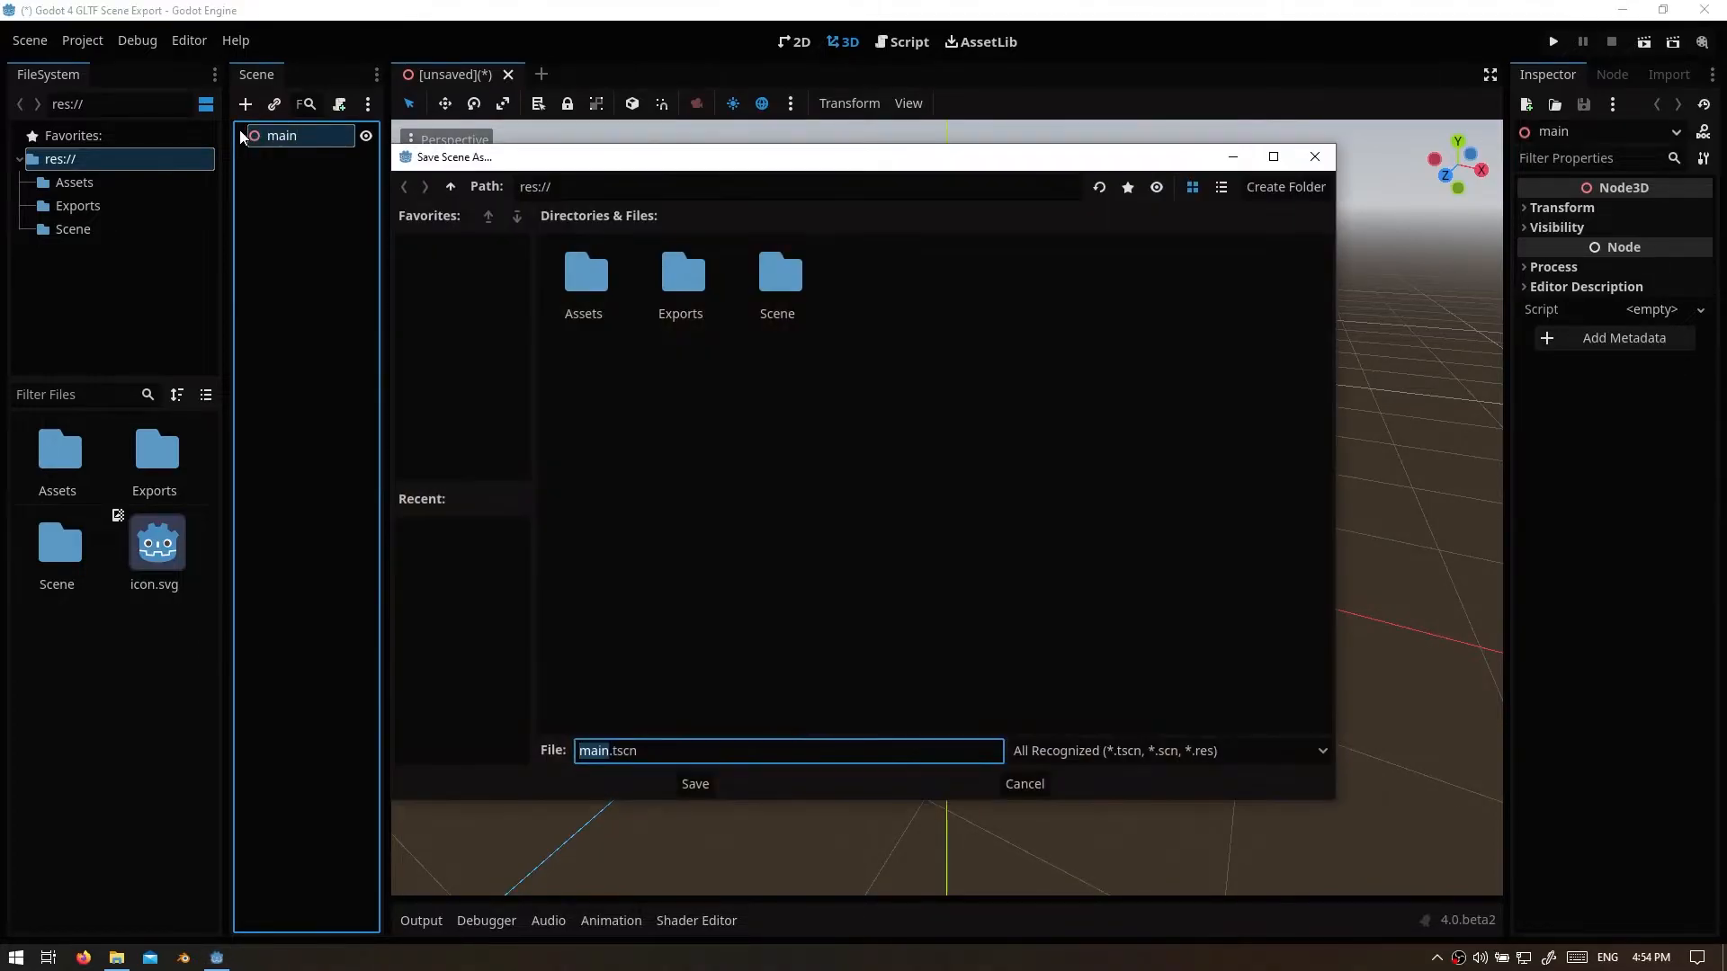
double_click(798, 299)
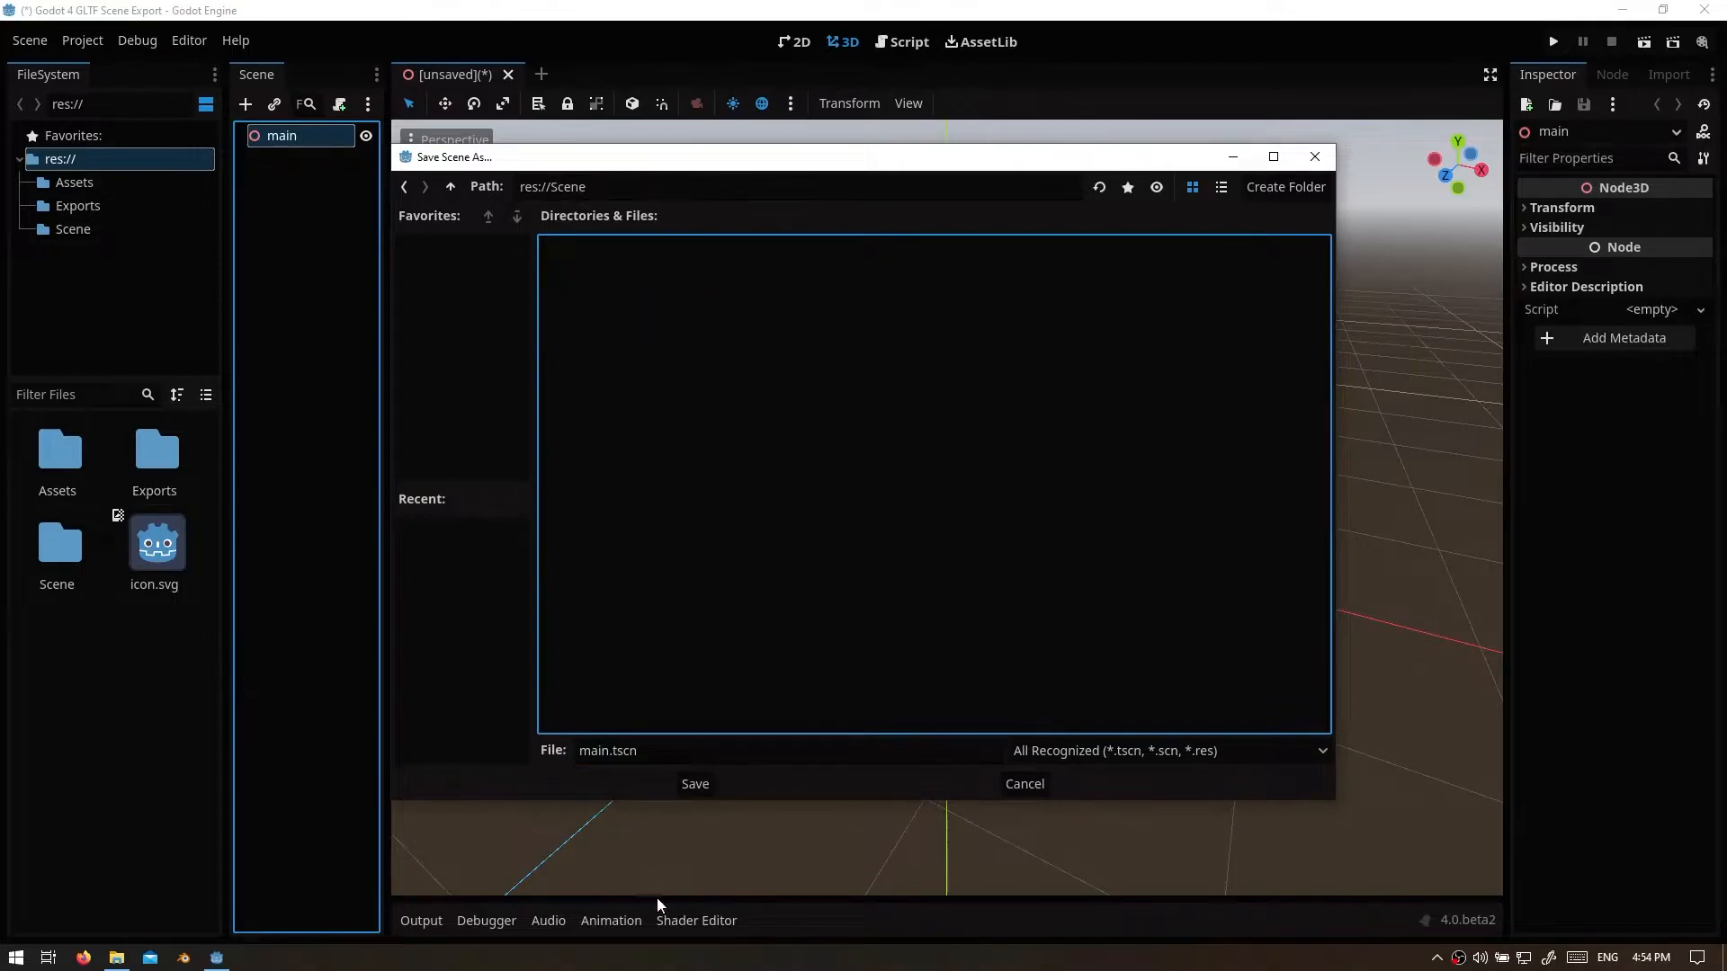
click(698, 780)
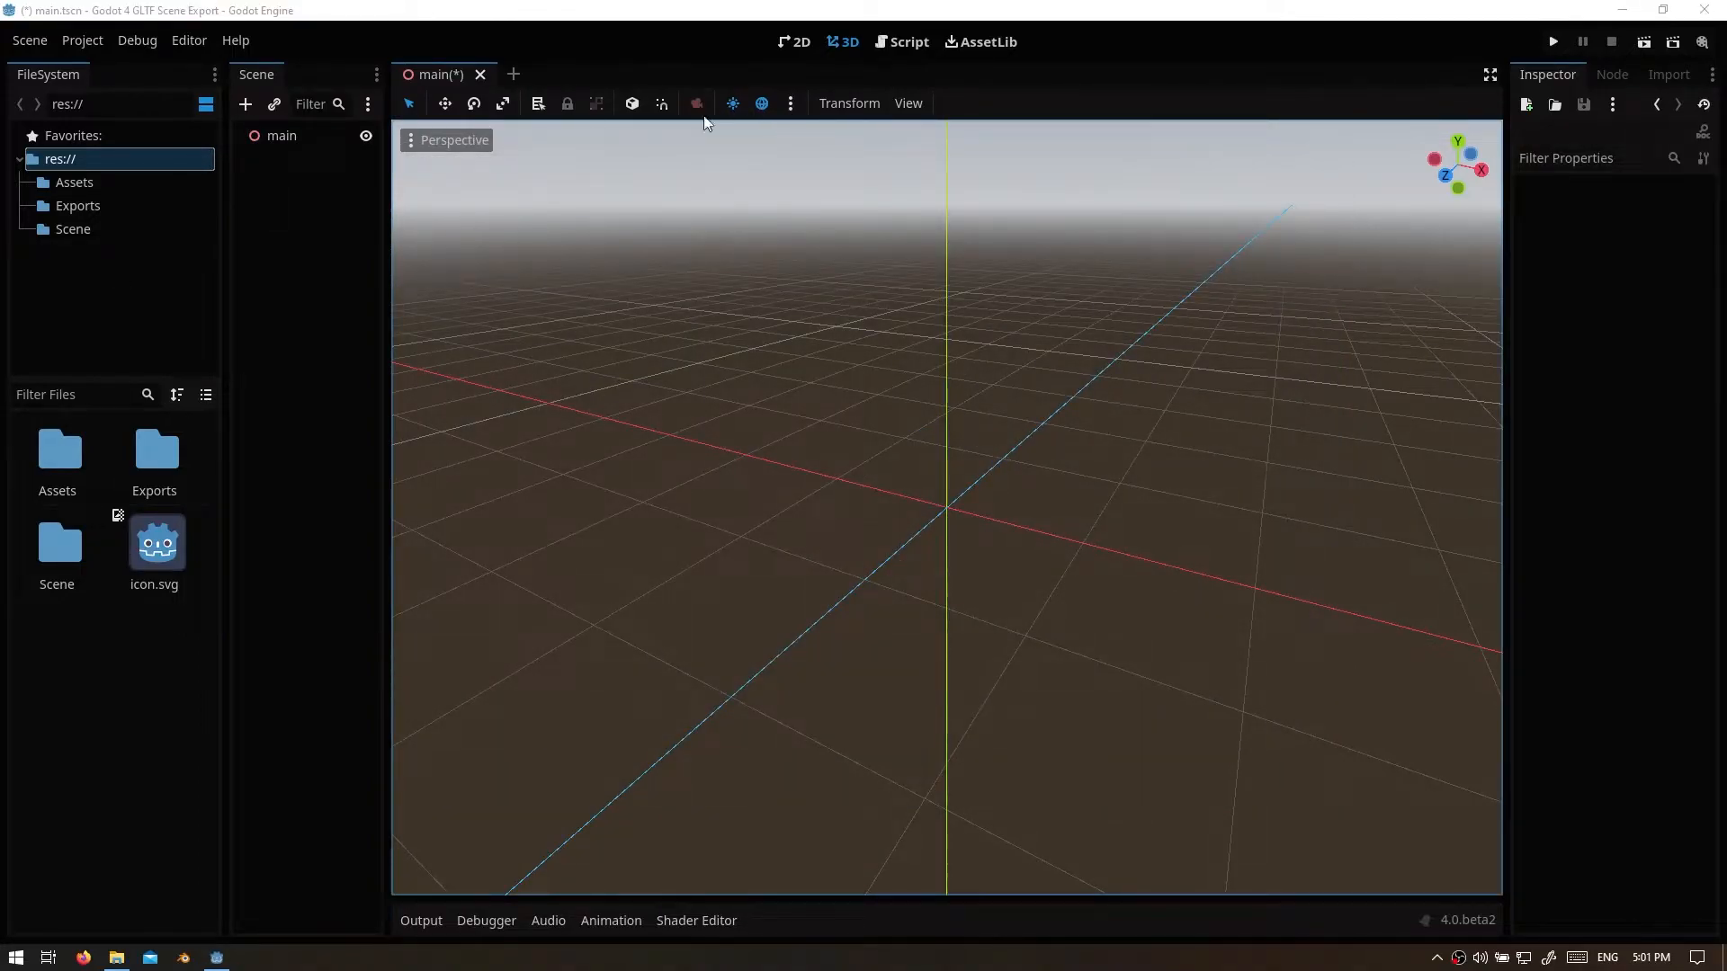
Step: Add a Node3D child under the main node and rename it player
click(328, 142)
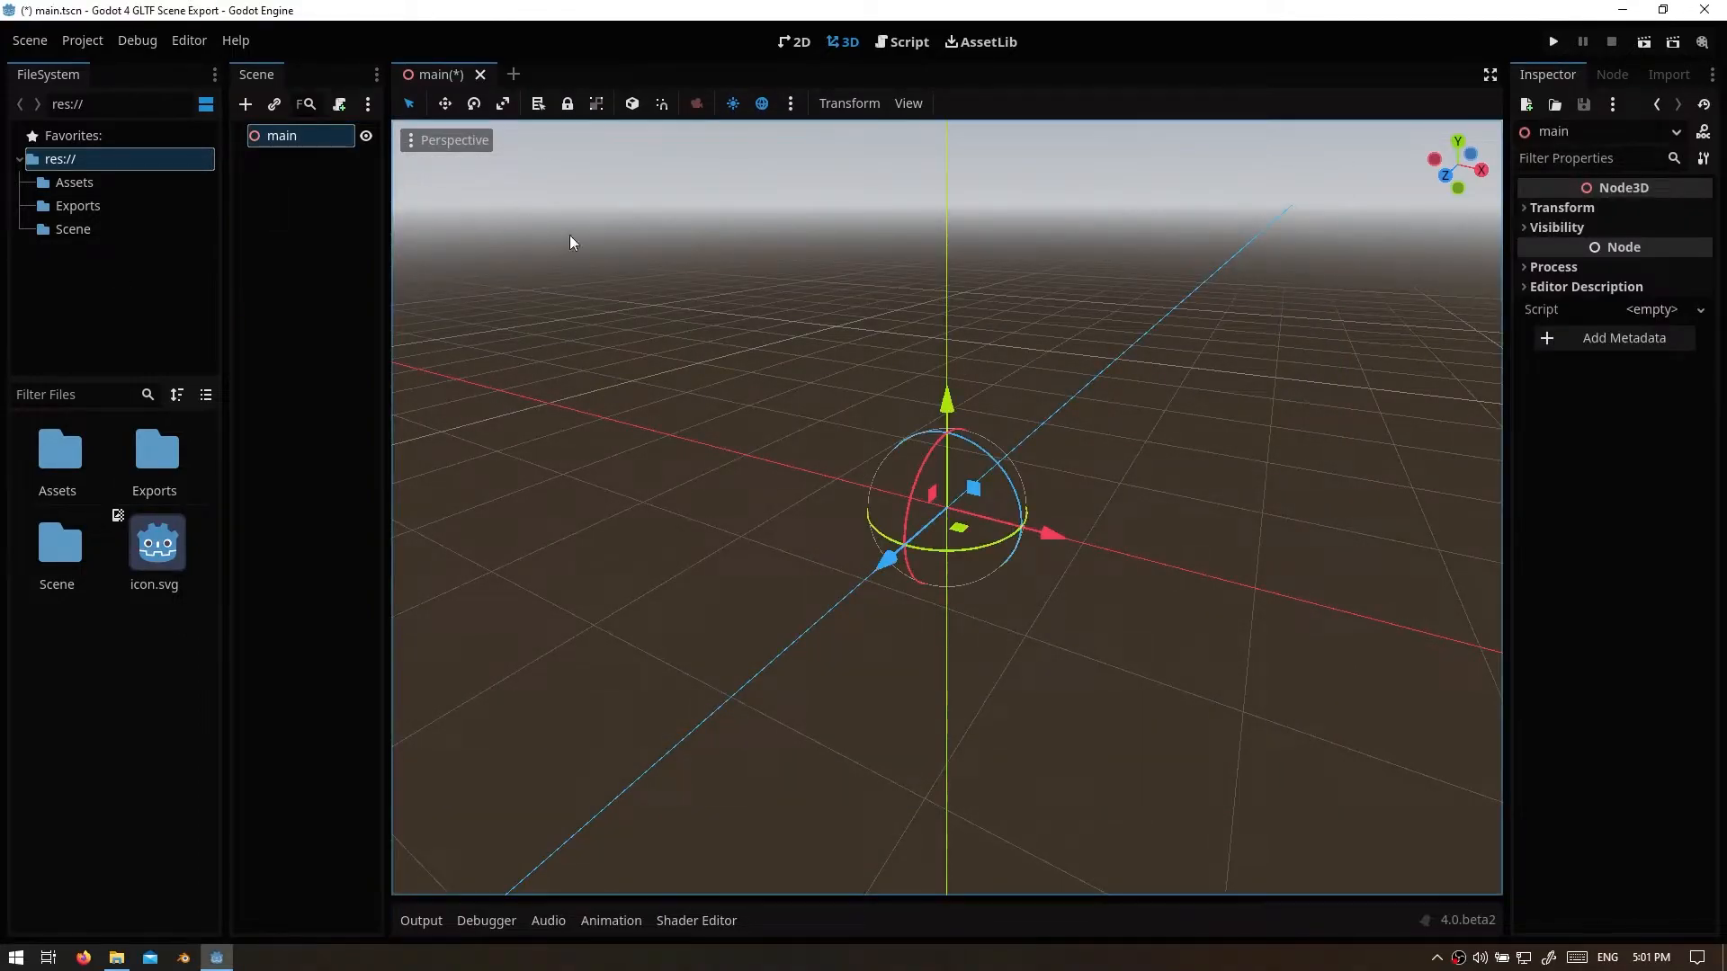
right_click(288, 136)
click(316, 148)
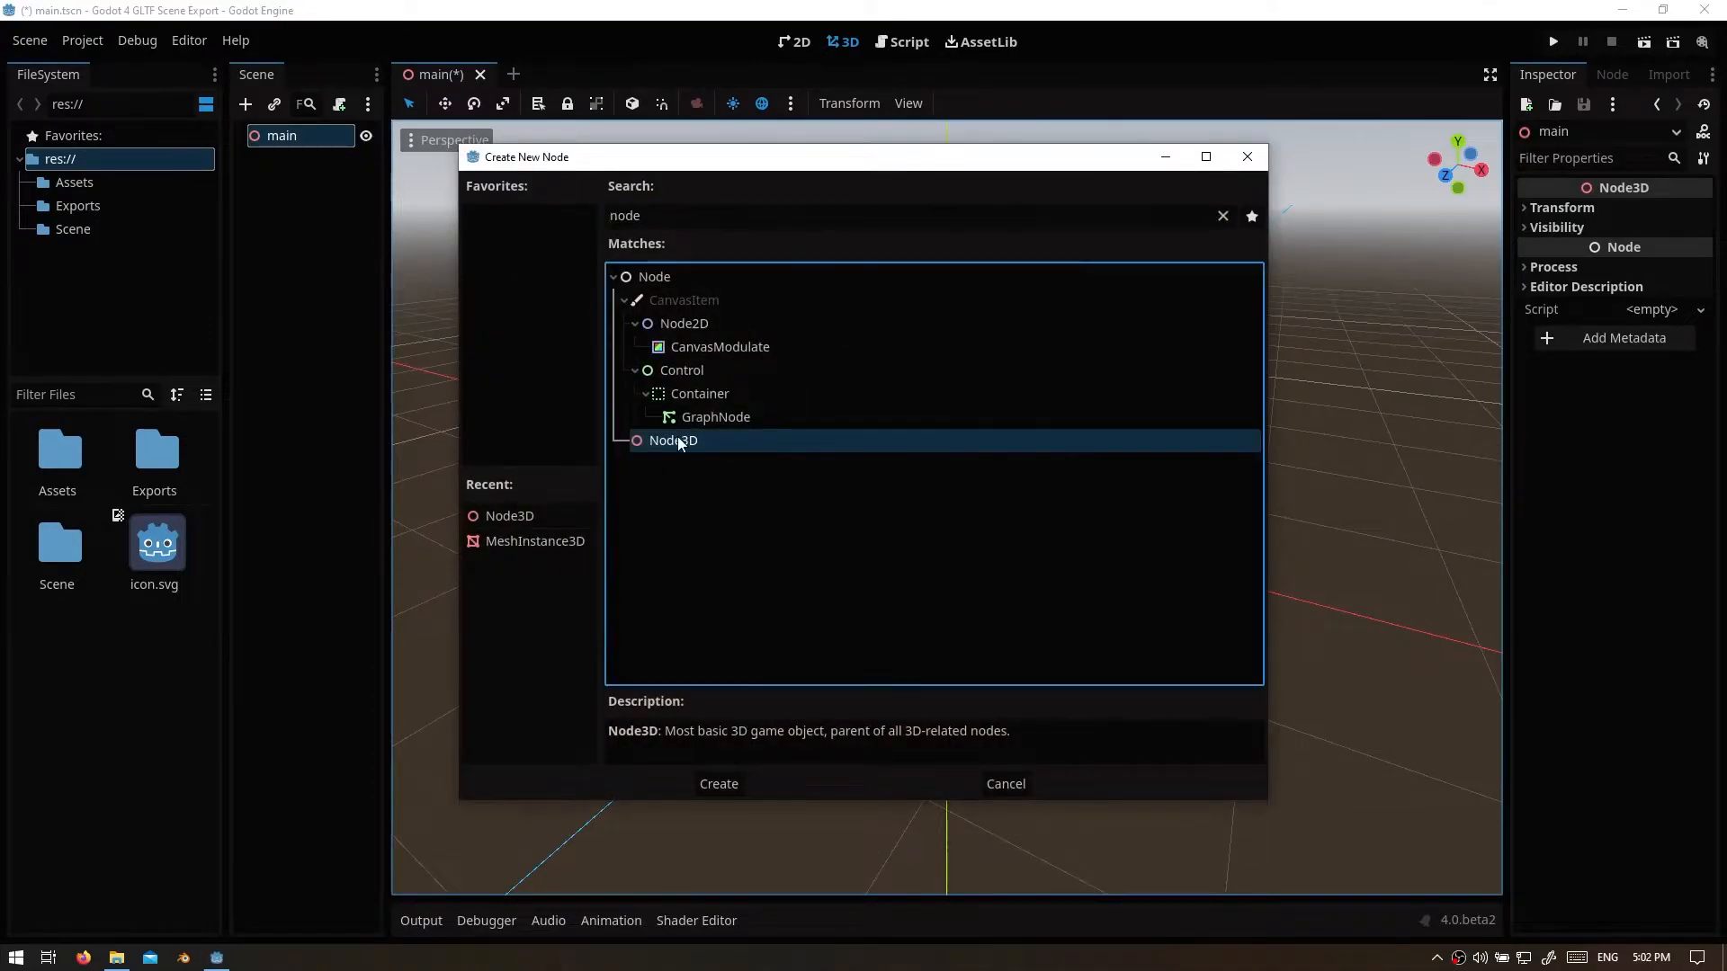
click(711, 781)
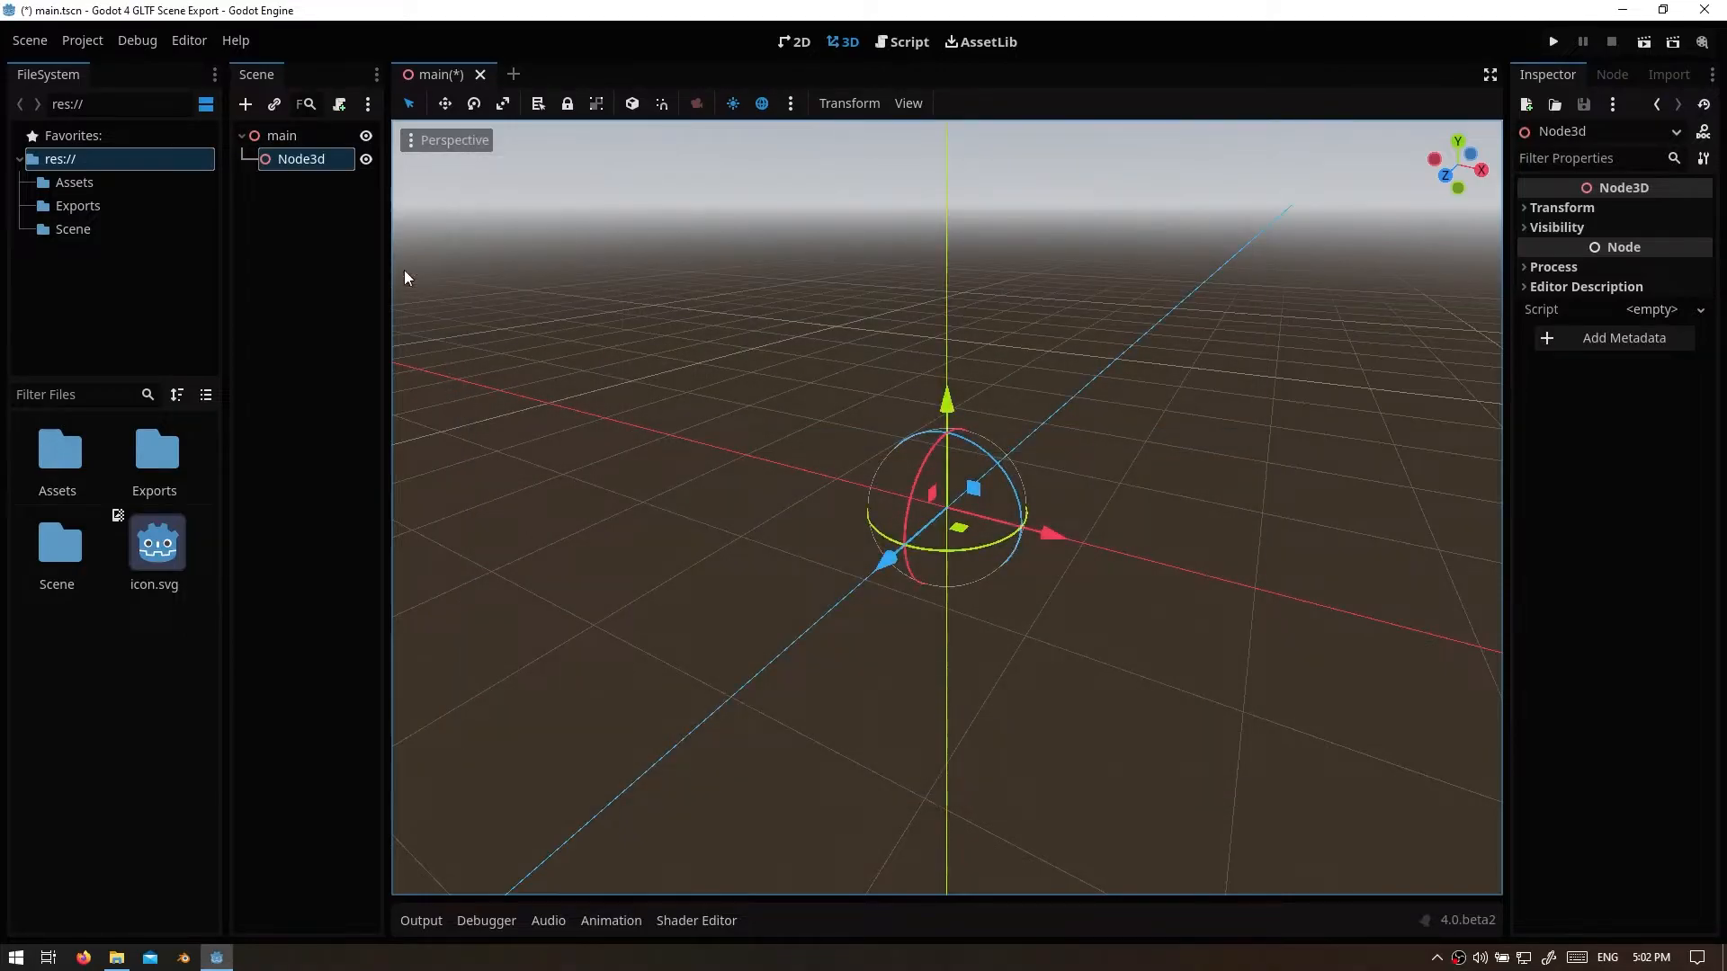
double_click(329, 159)
text(player)
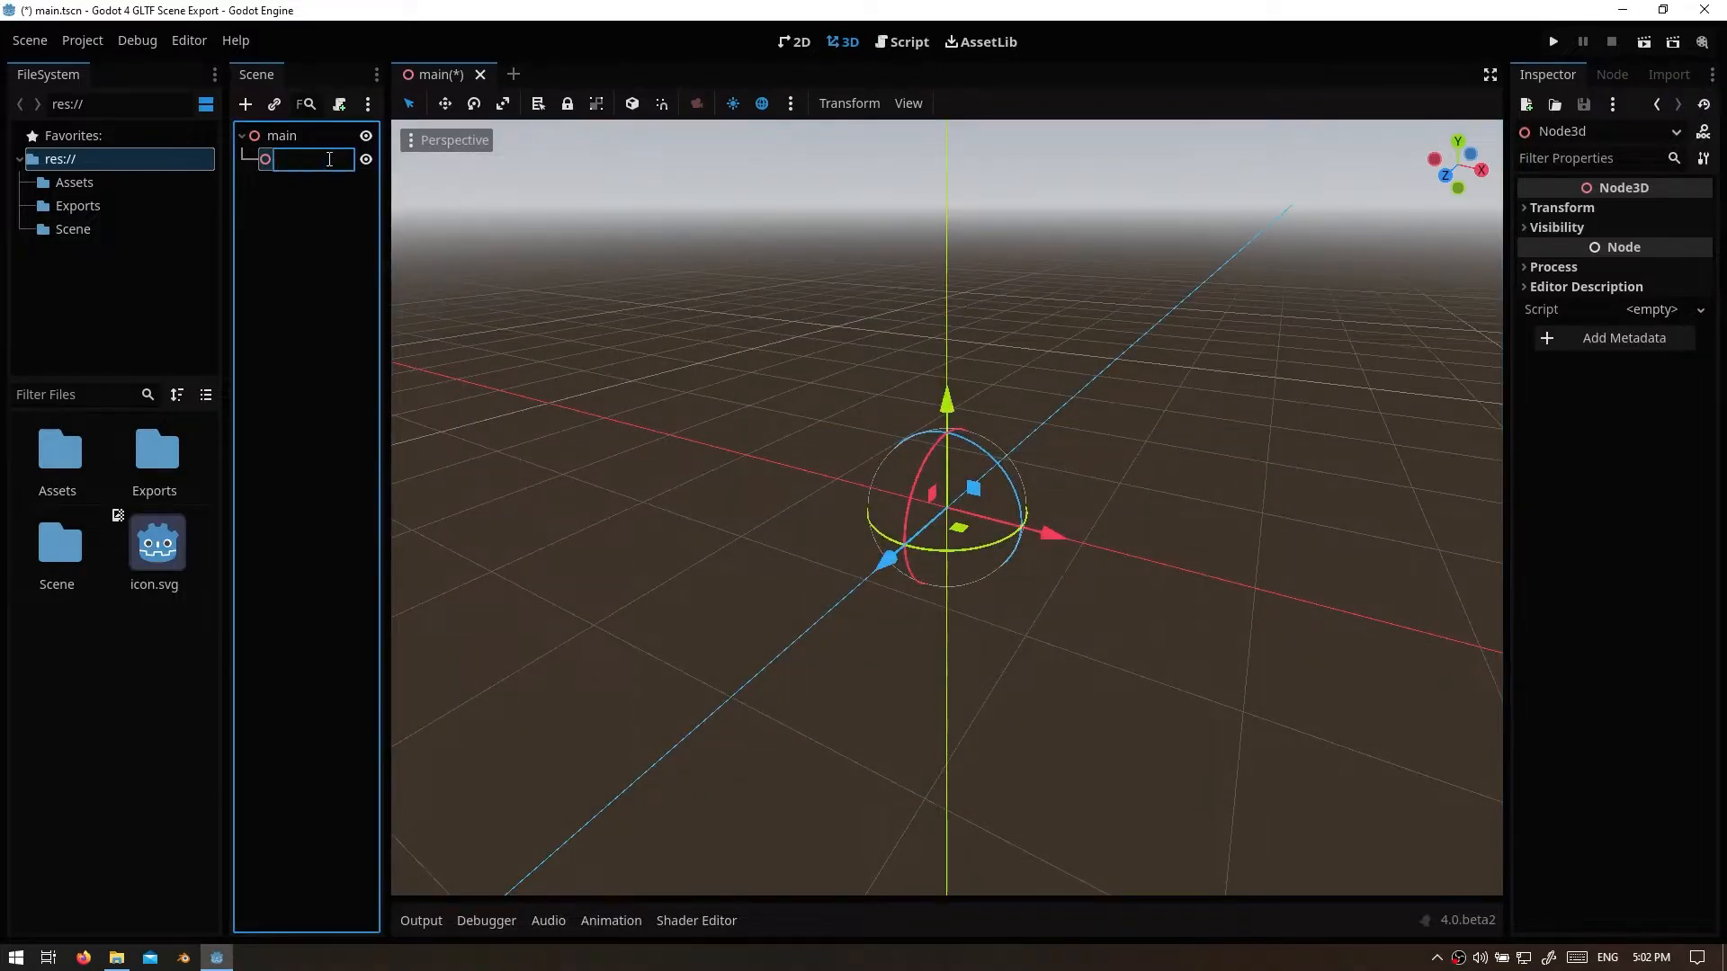
key(Return)
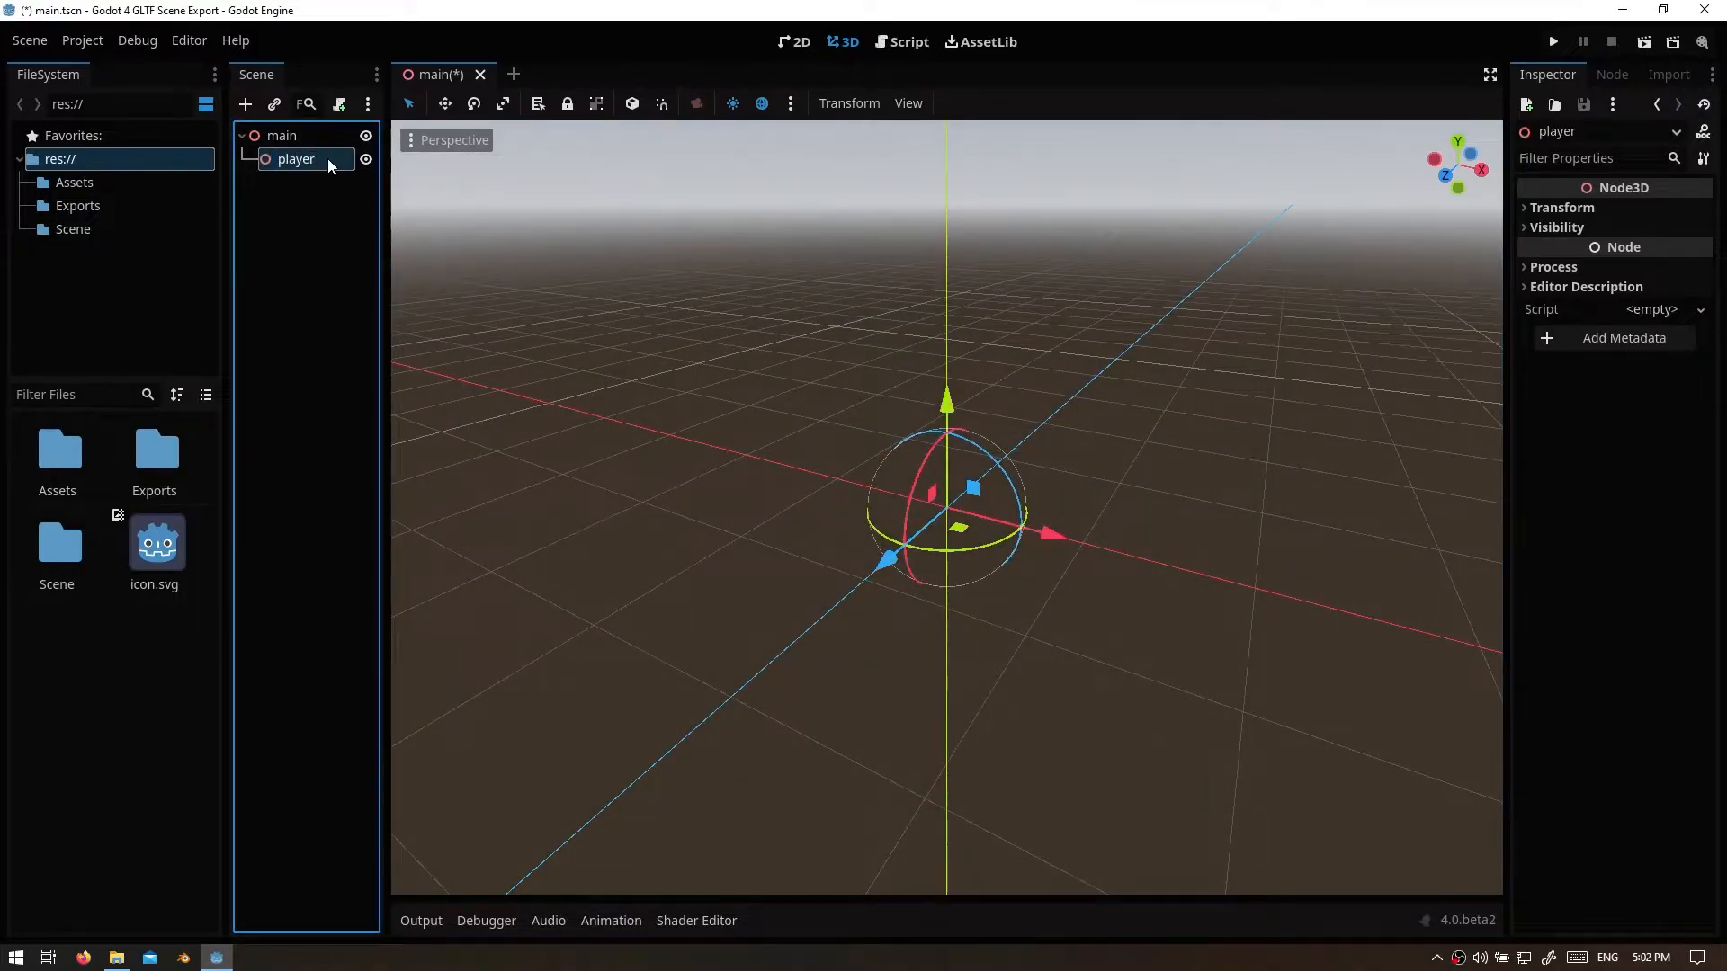
Step: Add a MeshInstance3D child under the player node and assign it a new capsule mesh
key(ctrl+a)
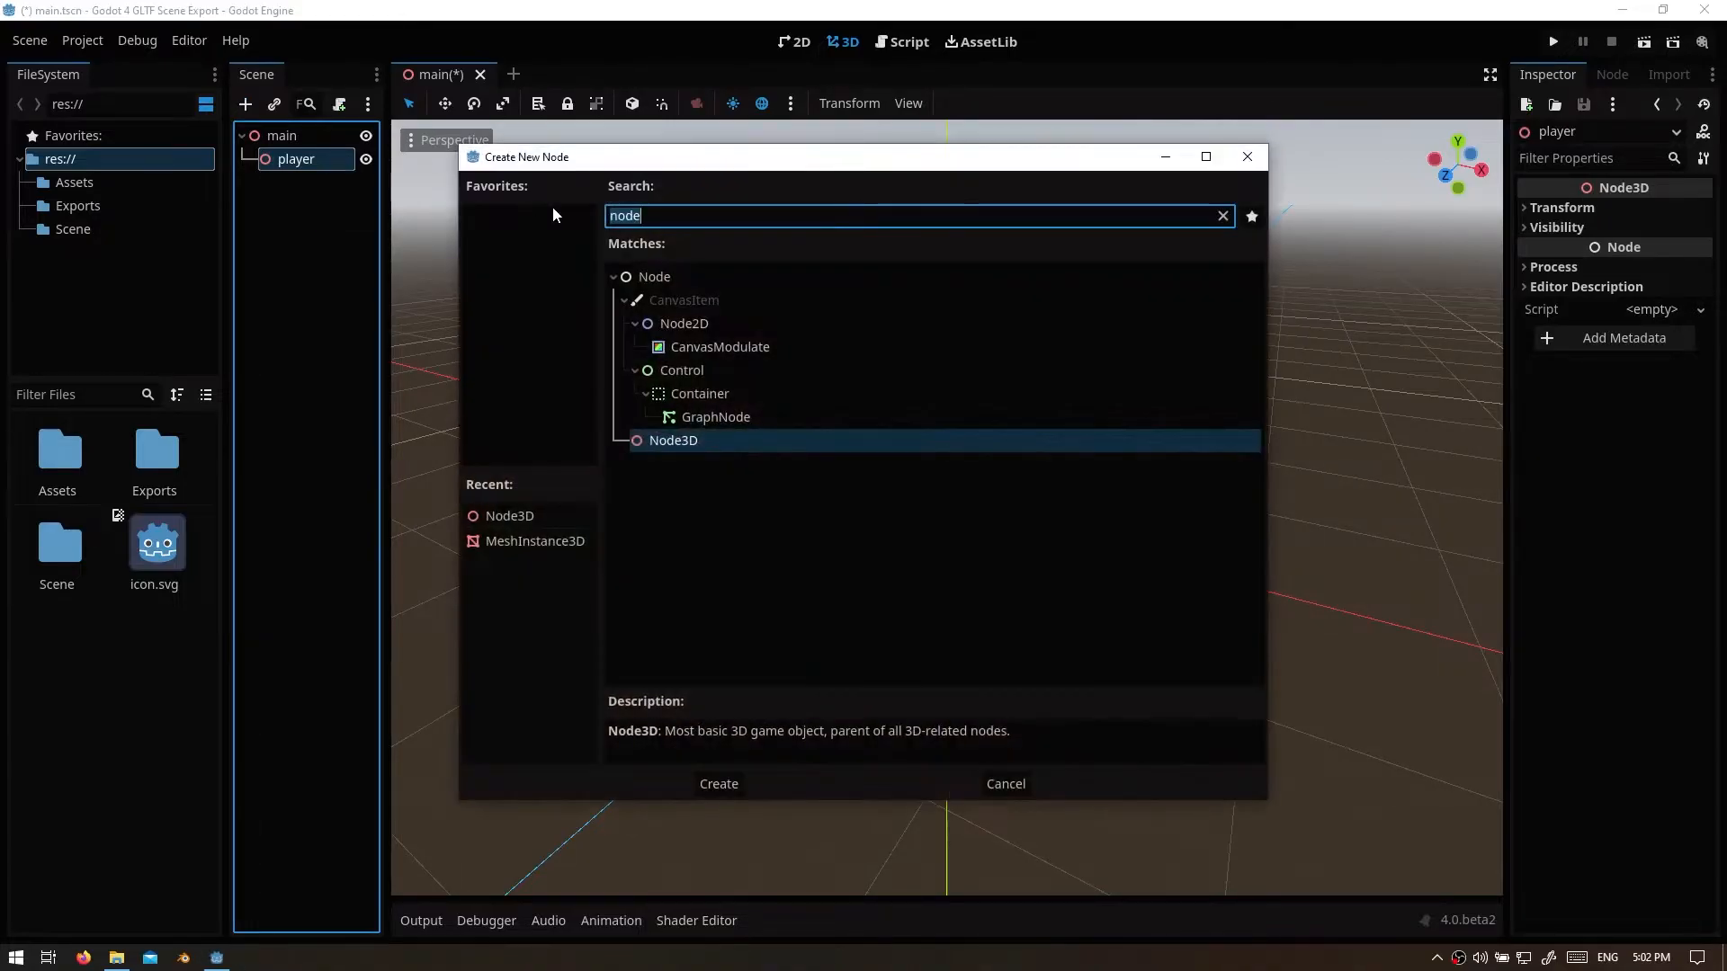
key(BackSpace)
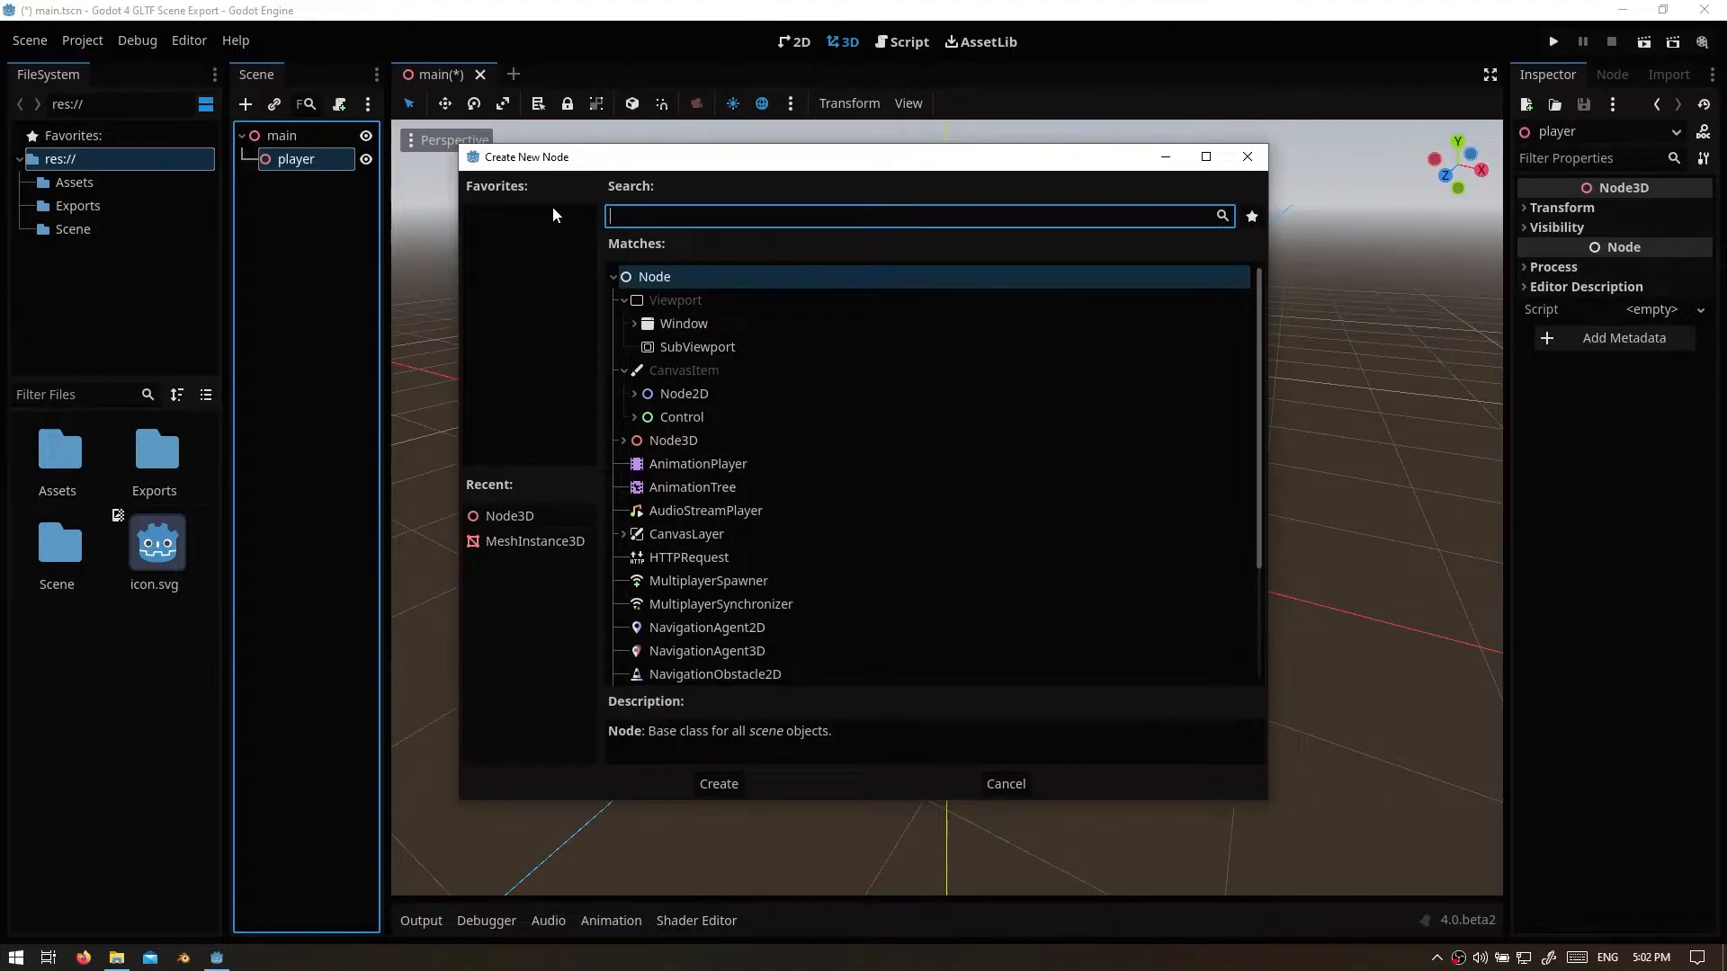
text(Mesh)
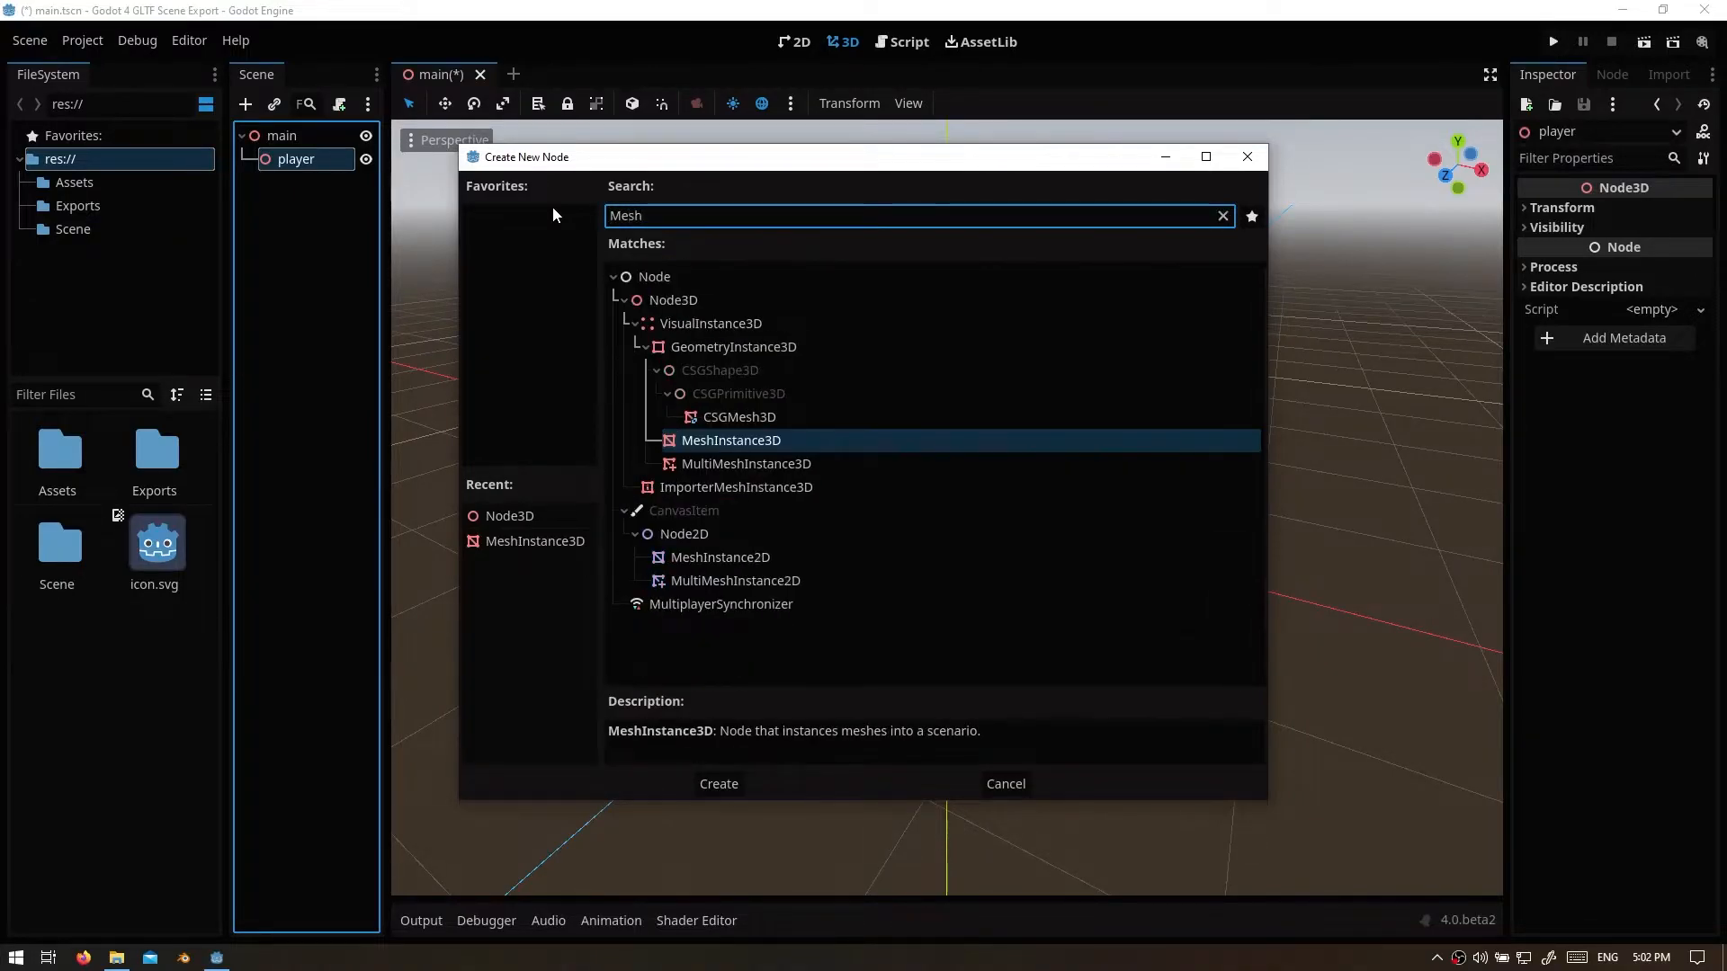
key(Return)
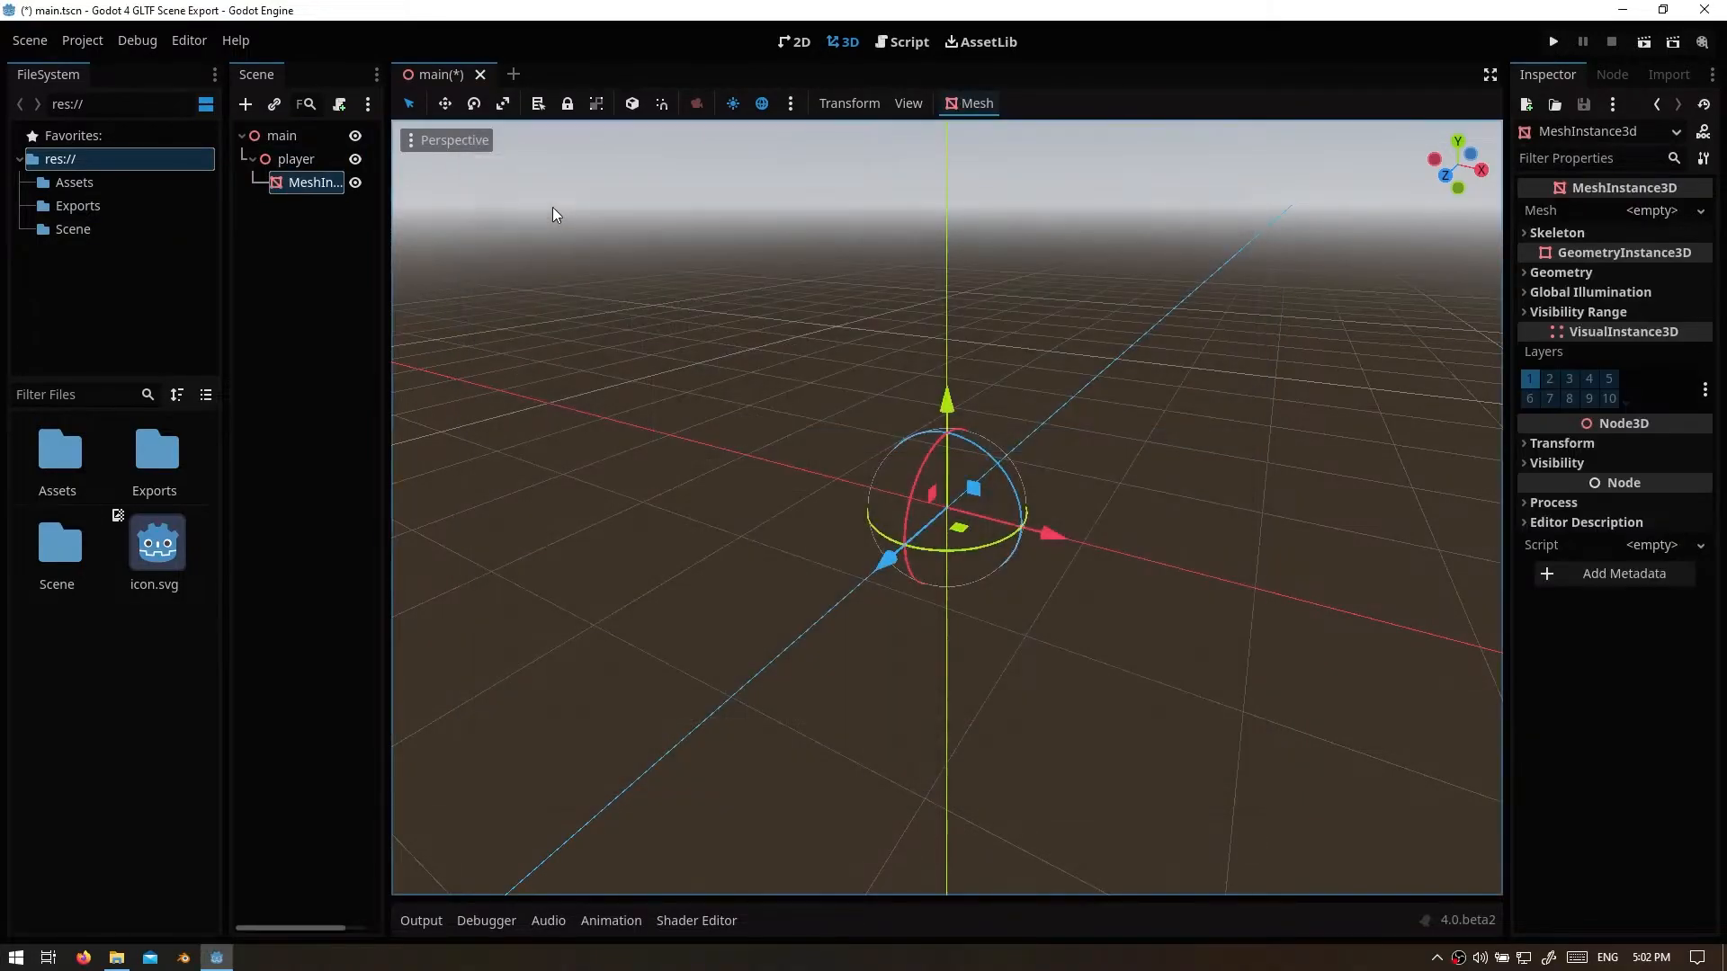
click(1660, 212)
click(1566, 393)
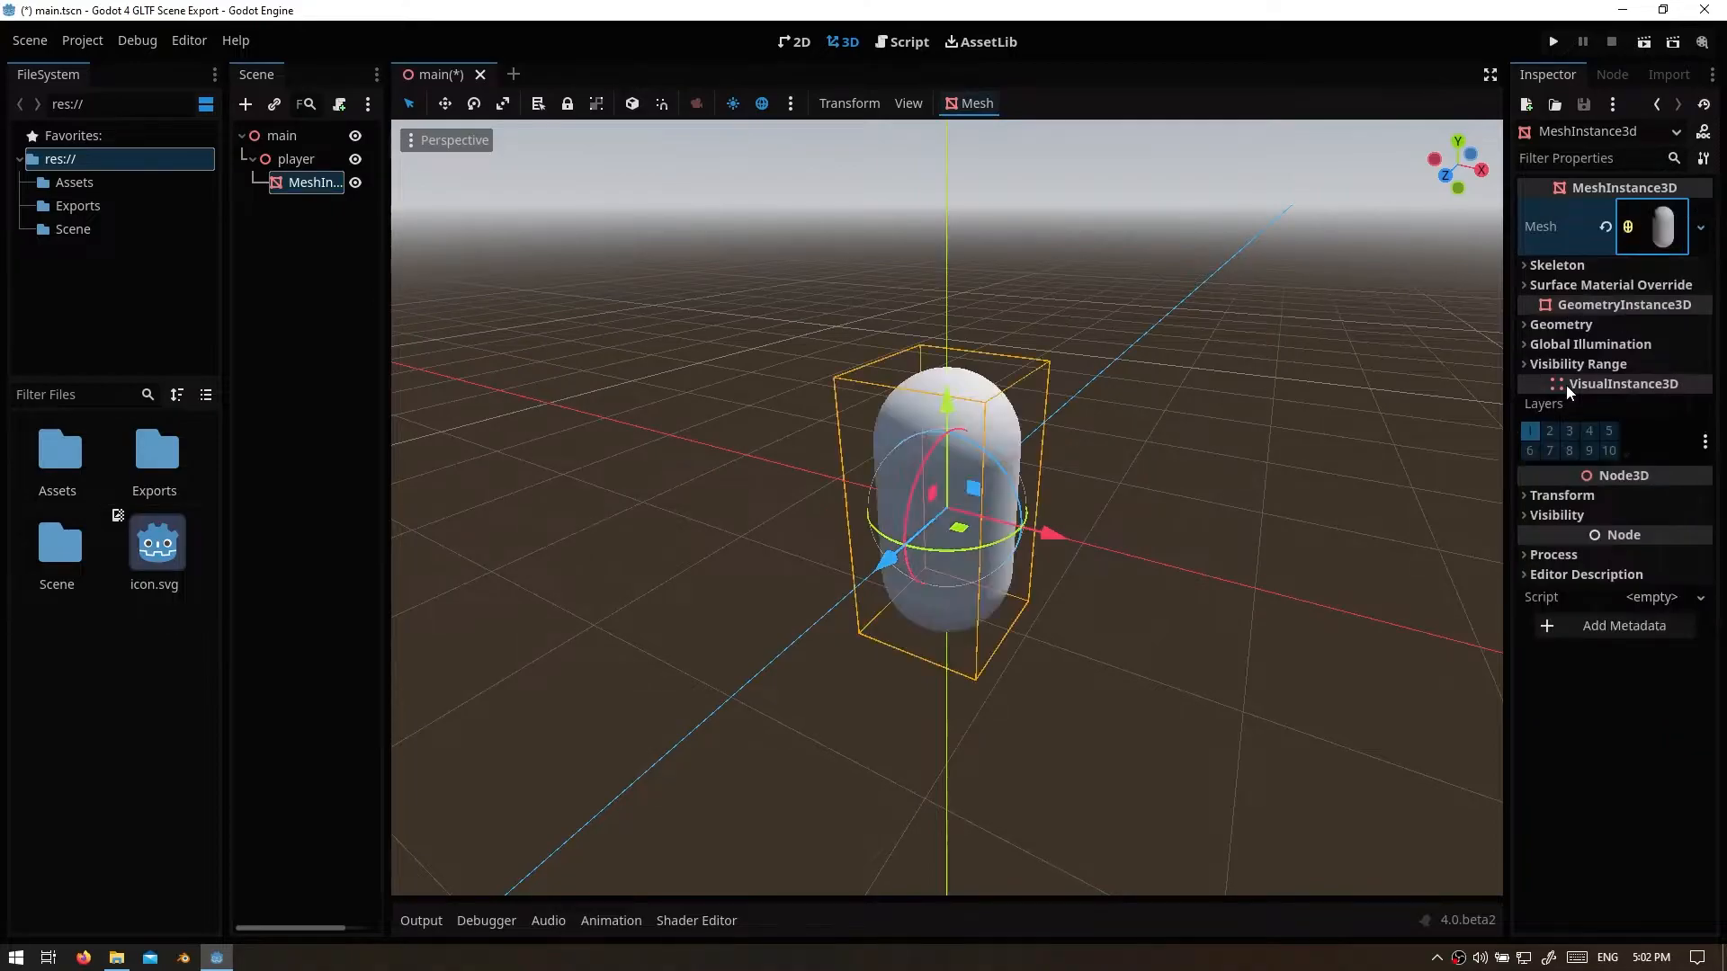
Step: Set the capsule mesh's radius to 0.3 m
click(1660, 229)
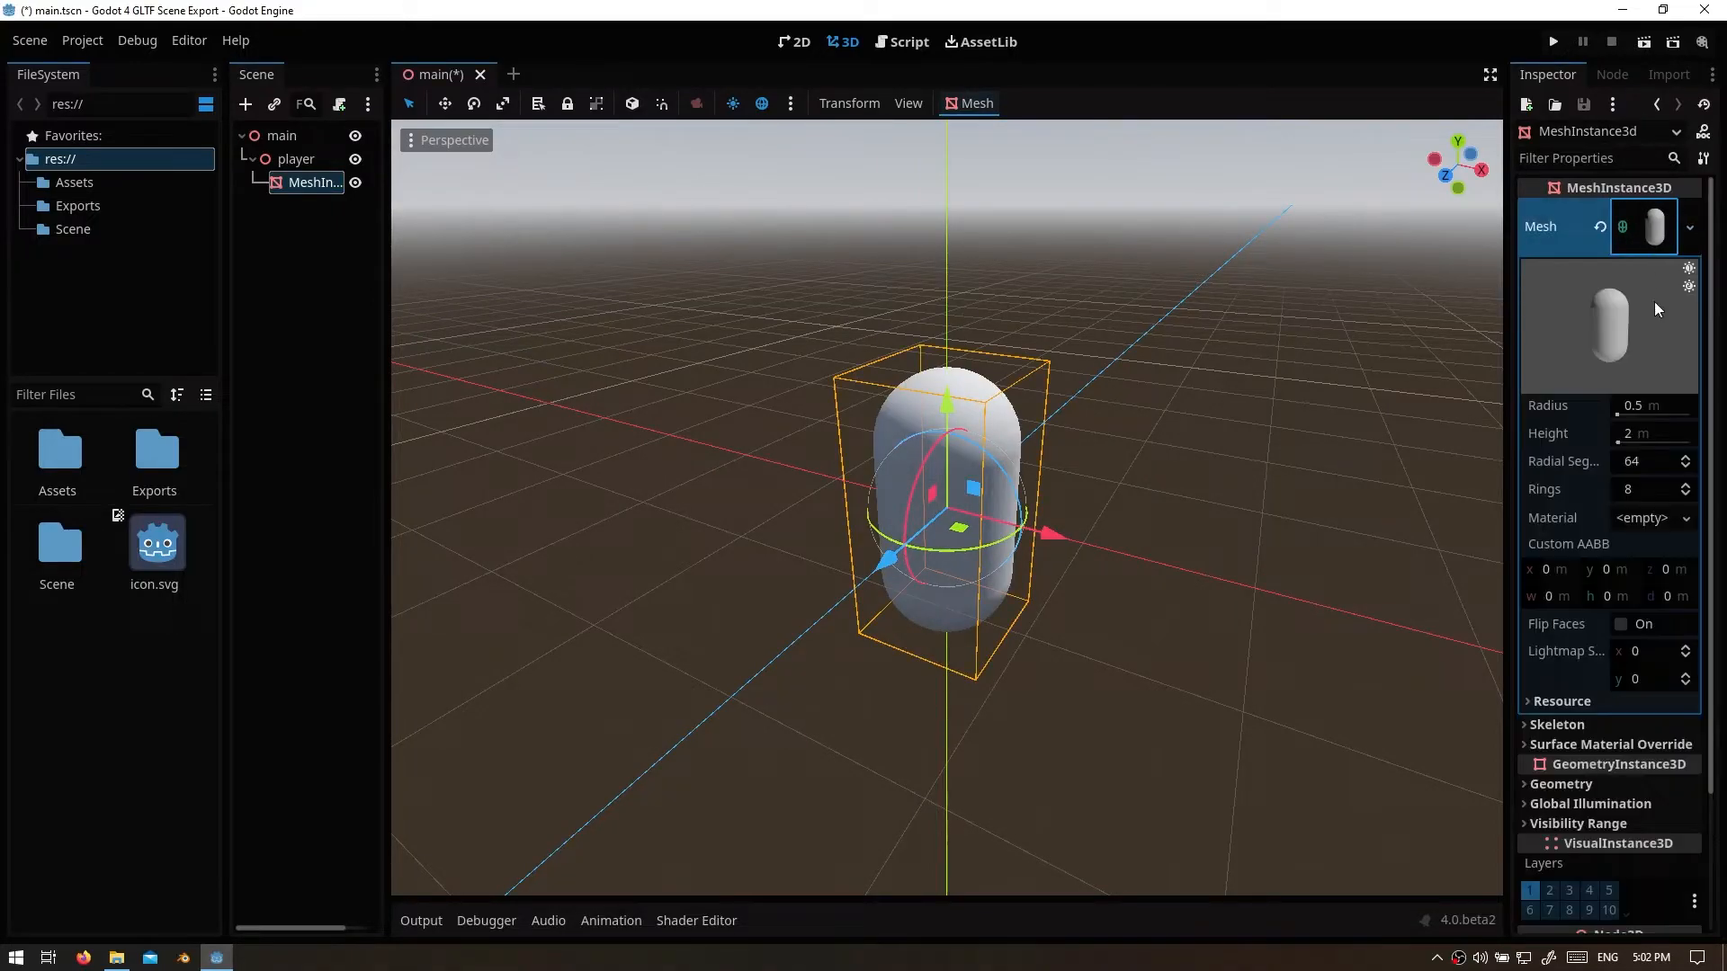
click(1660, 404)
text(0.3)
key(Return)
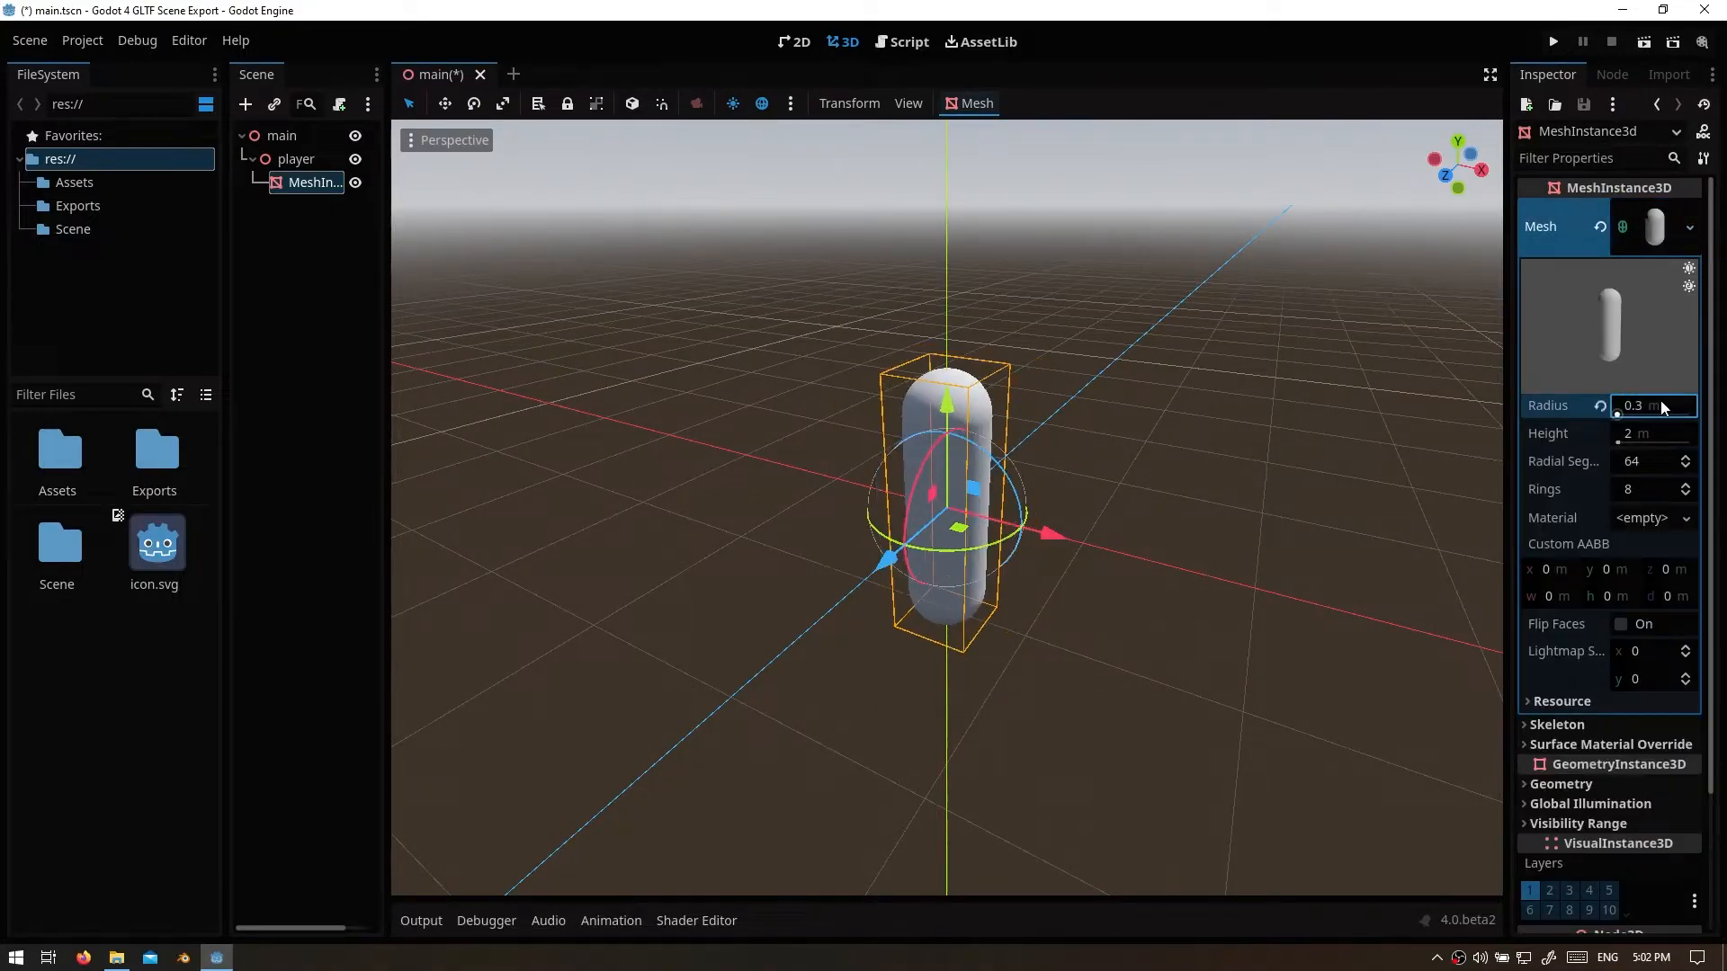
click(1664, 438)
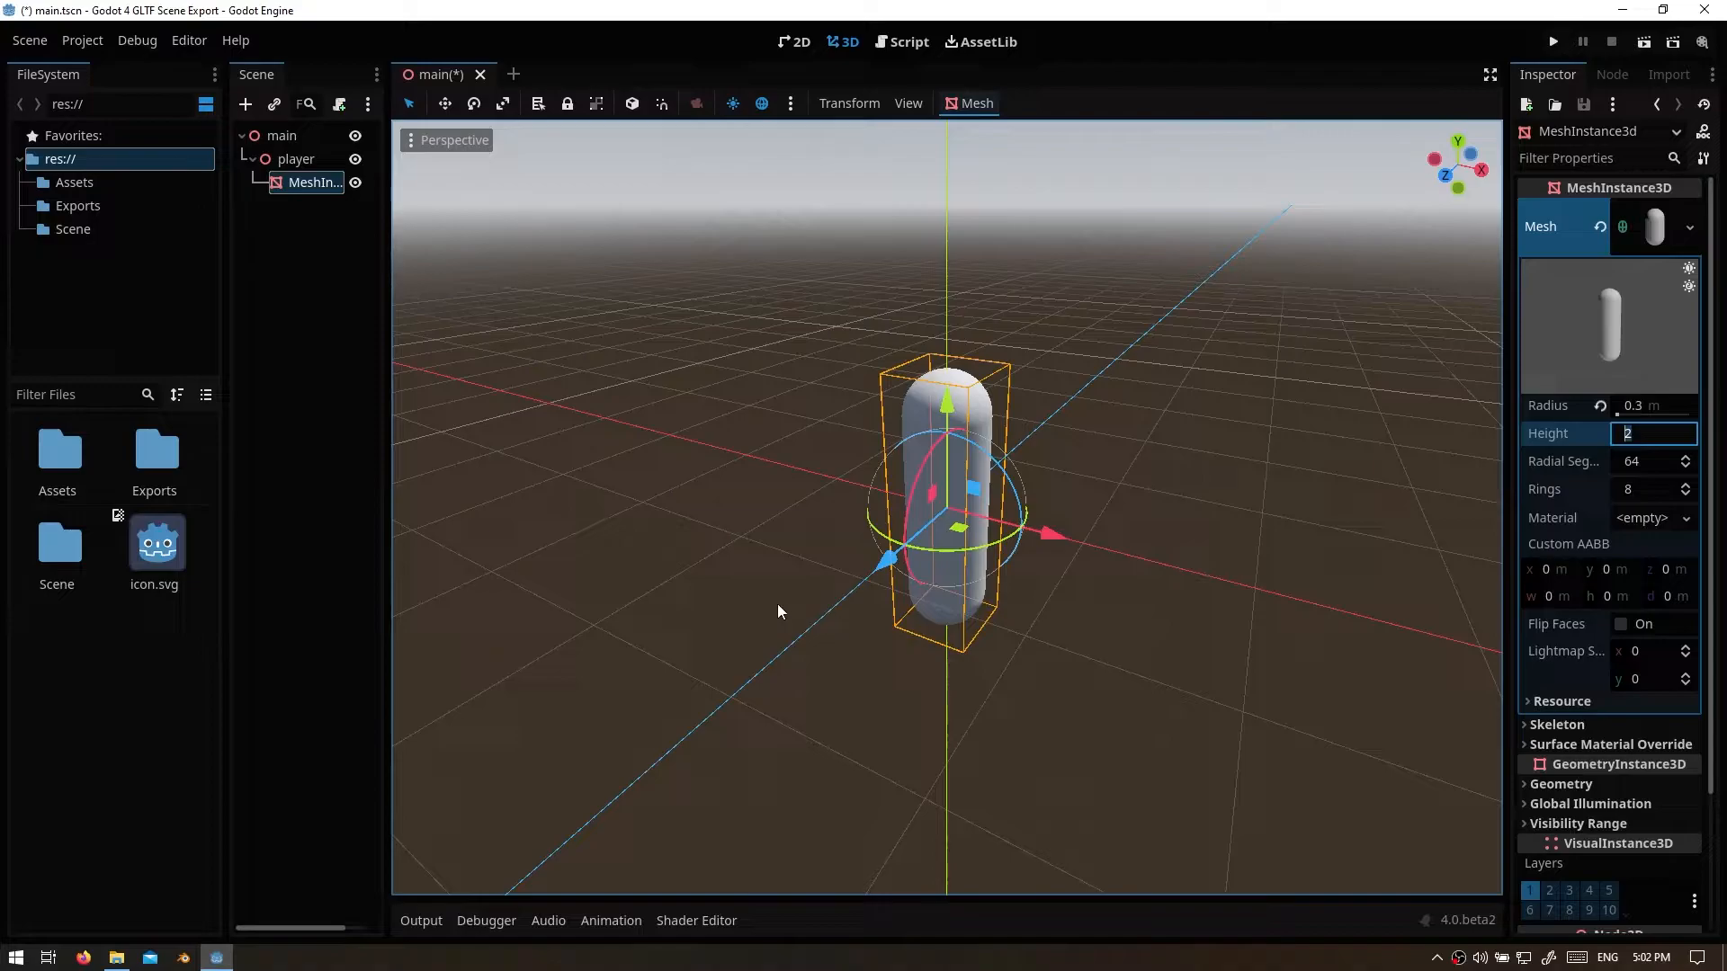
Step: Raise the capsule along the vertical axis until its base rests on the grid plane, and save the scene
middle_drag(1129, 538, 1044, 482)
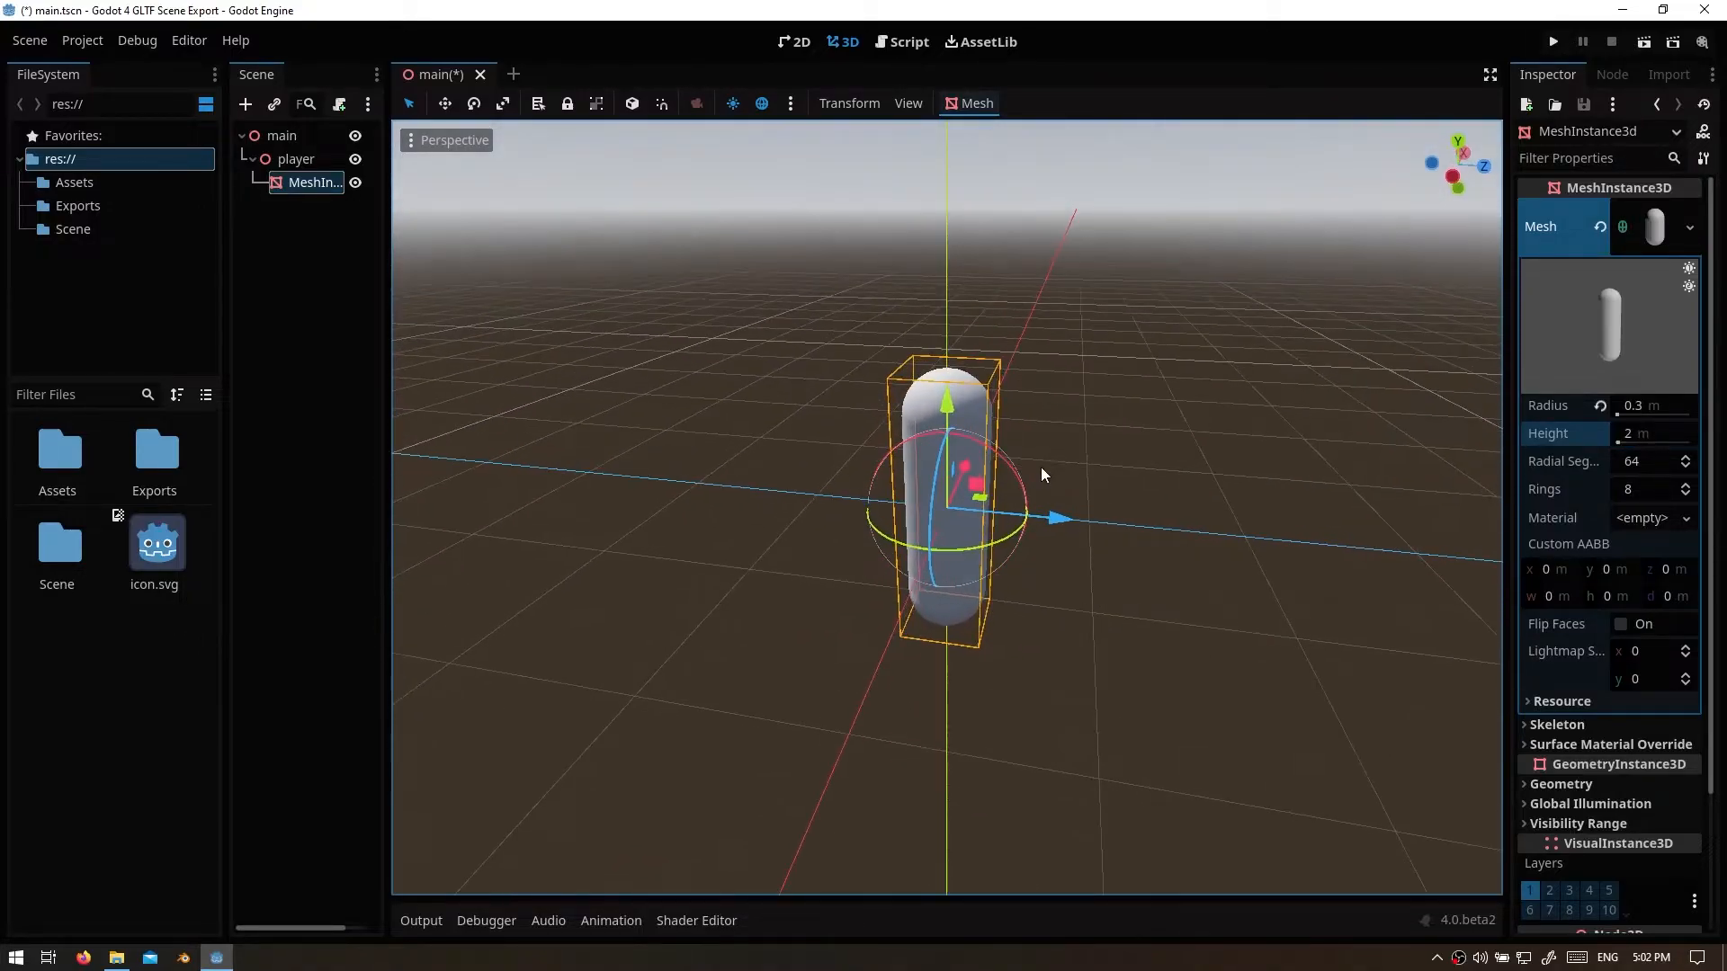
drag(957, 427, 960, 274)
click(1145, 698)
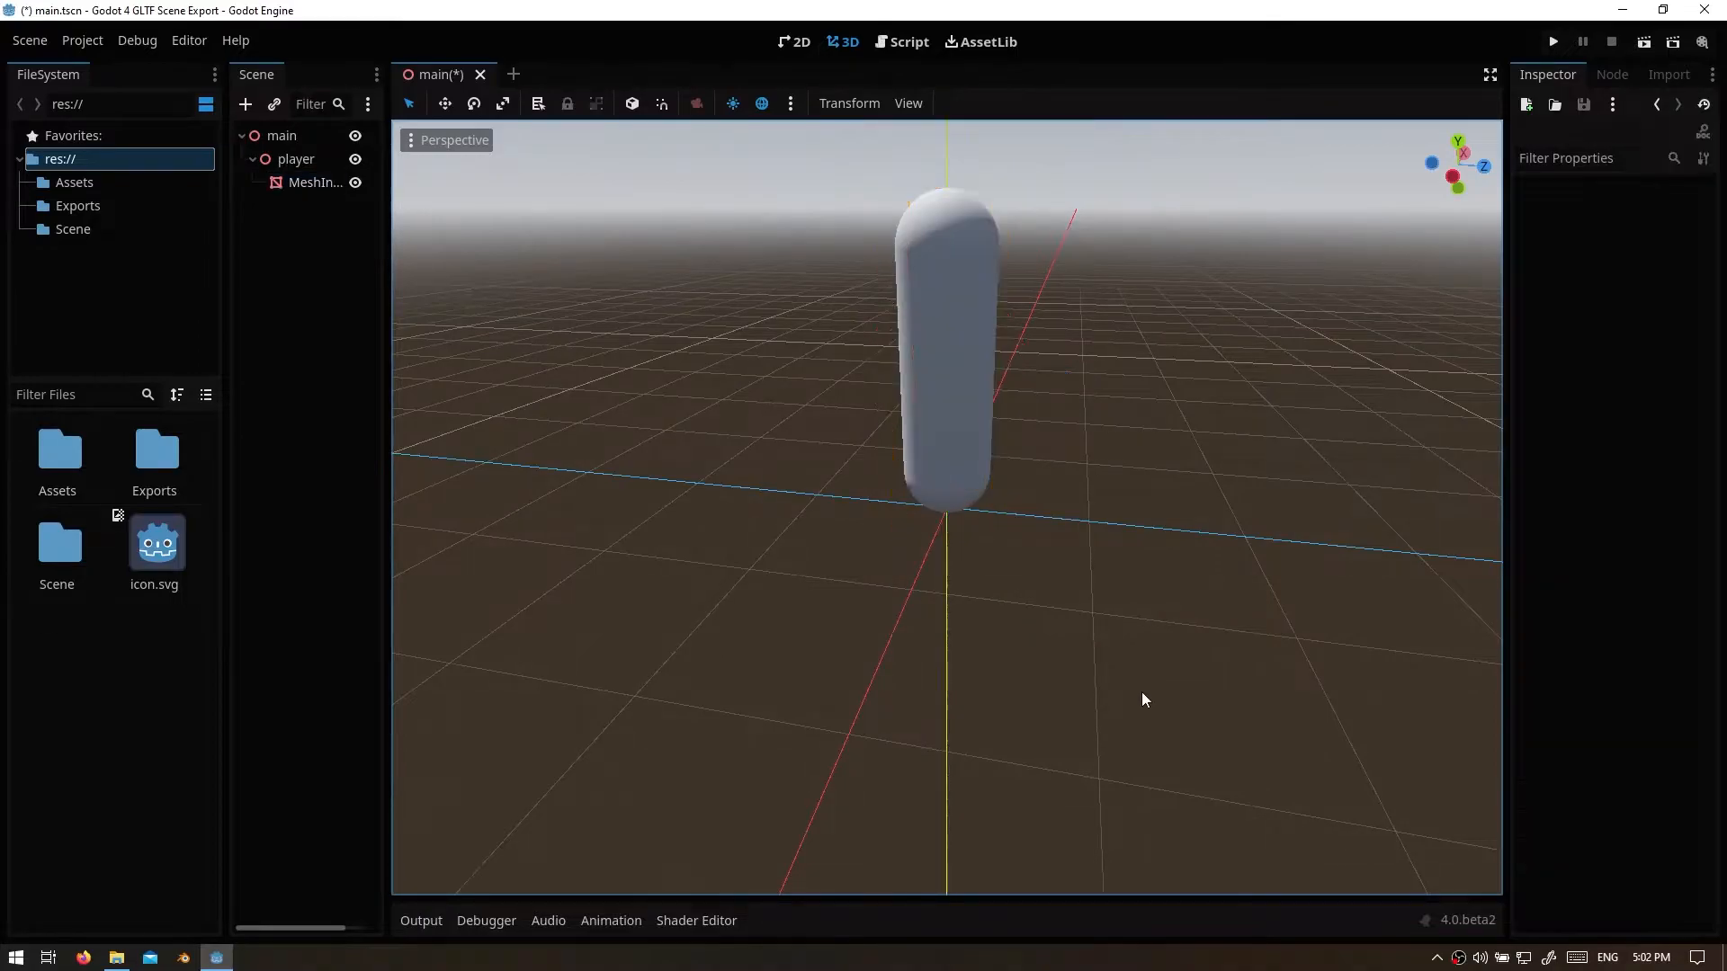
scroll(995, 463, up, 3)
middle_drag(413, 482, 1006, 494)
scroll(1005, 494, down, 5)
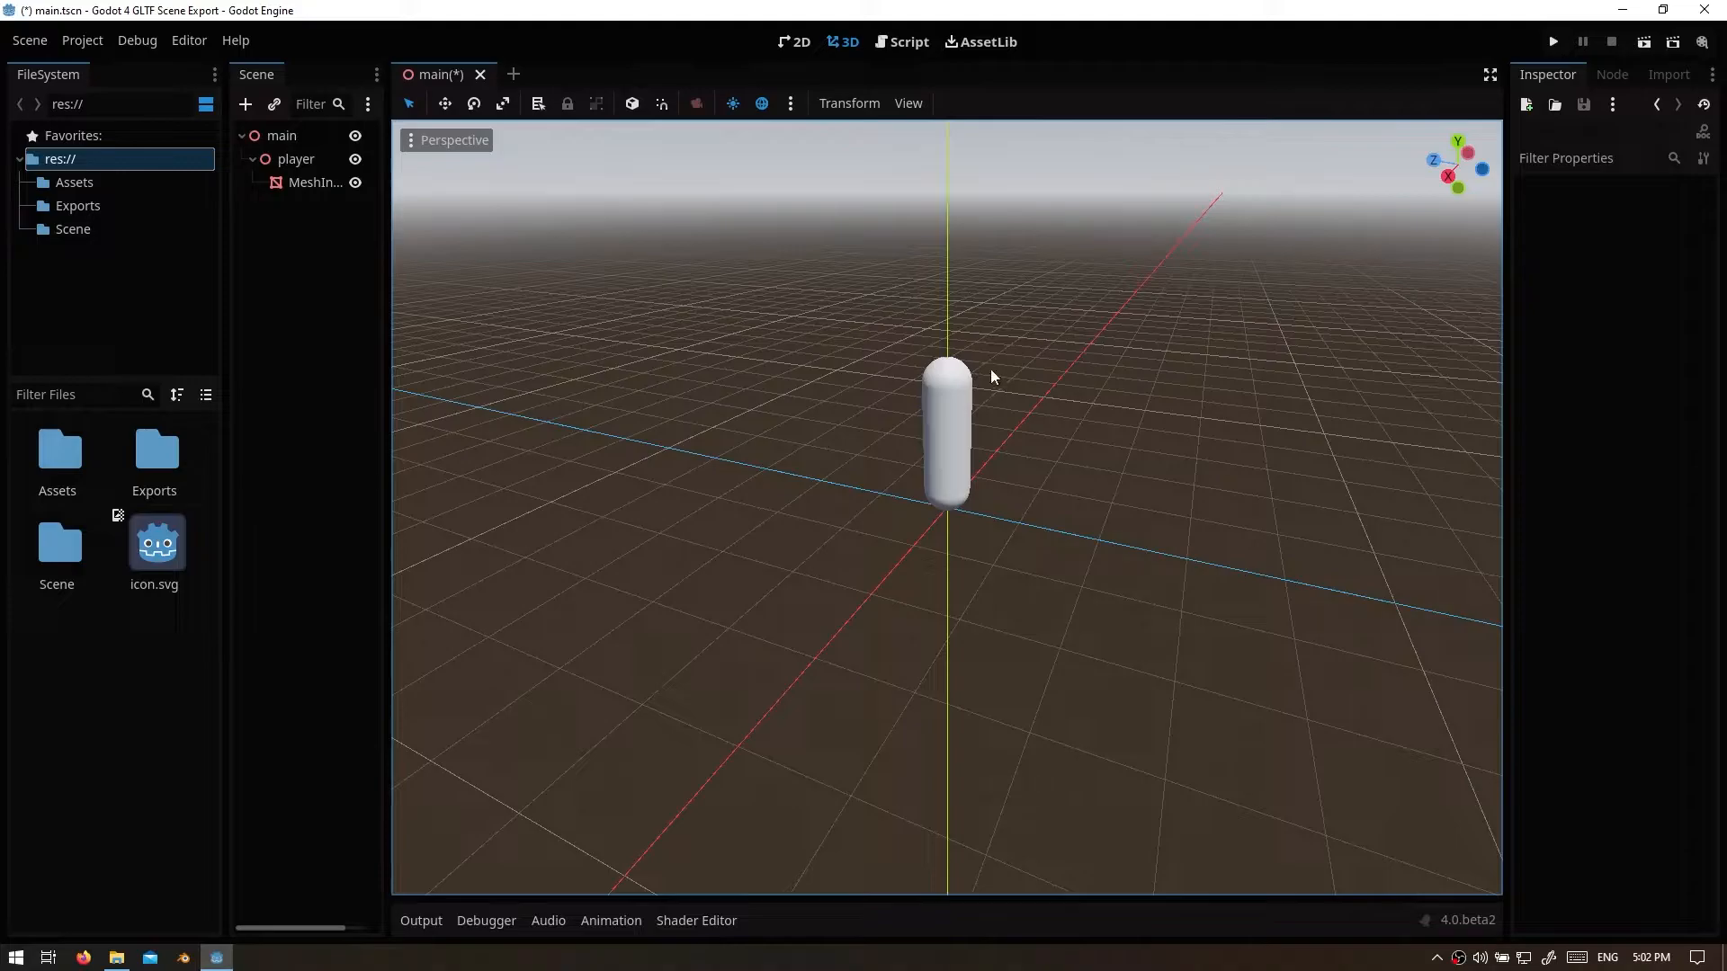
key(ctrl+s)
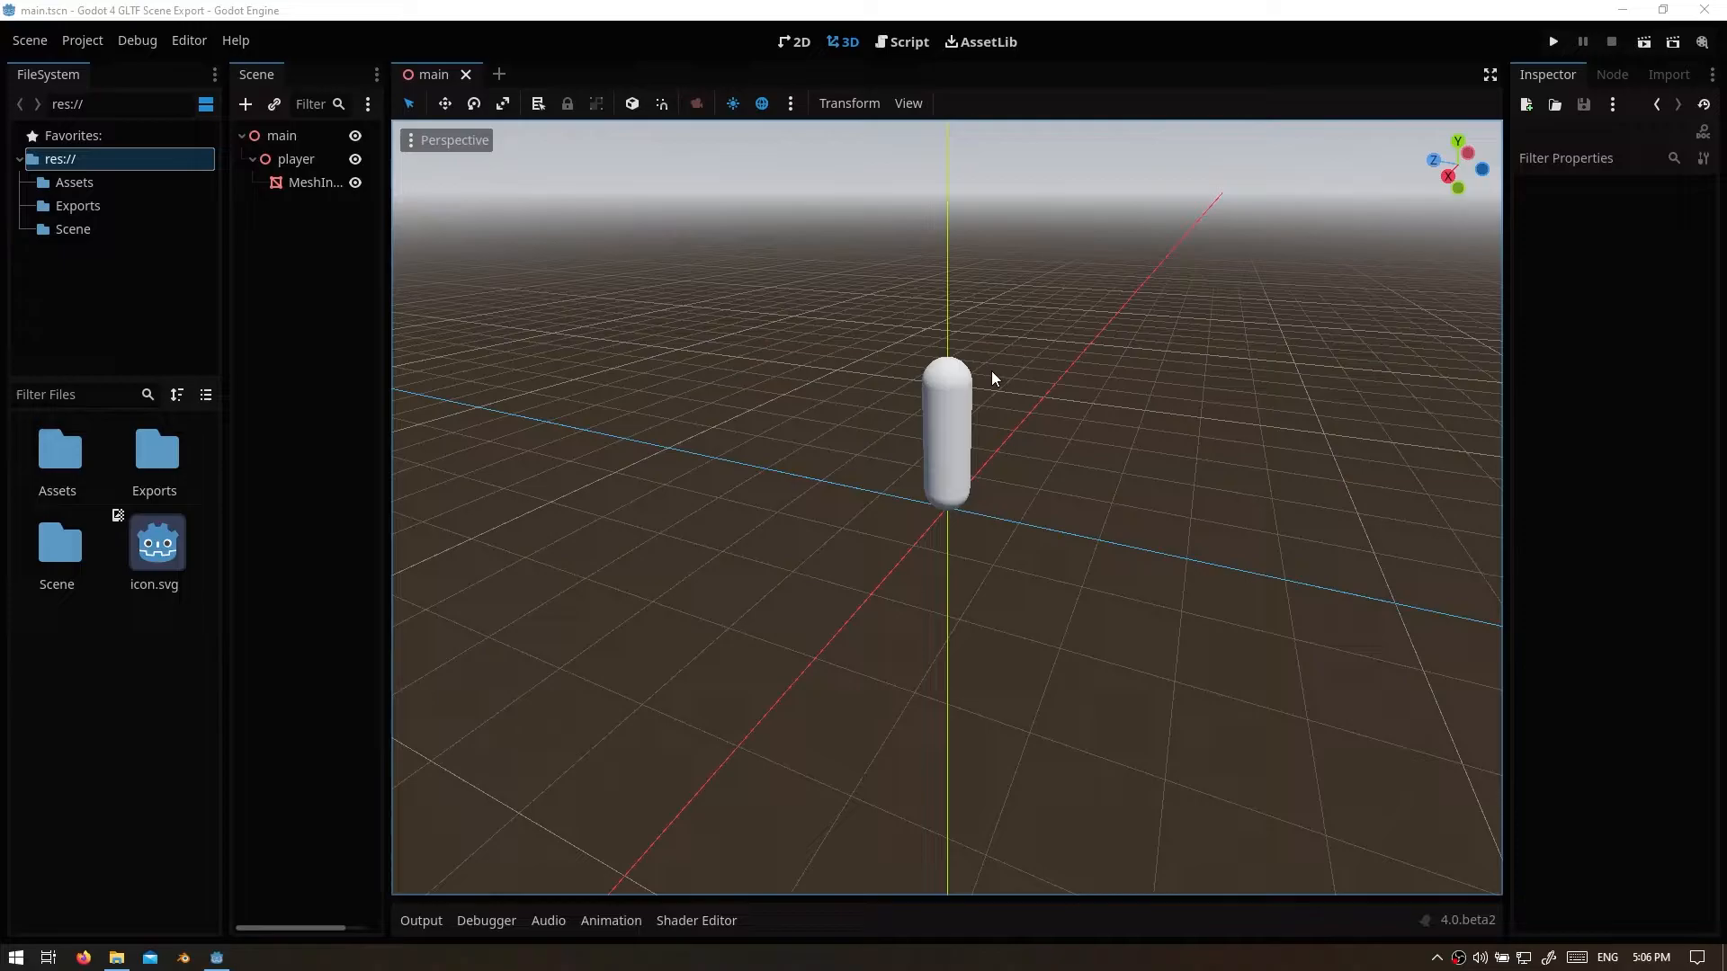
Step: Add a second Node3D child under the main node and rename it House
click(300, 136)
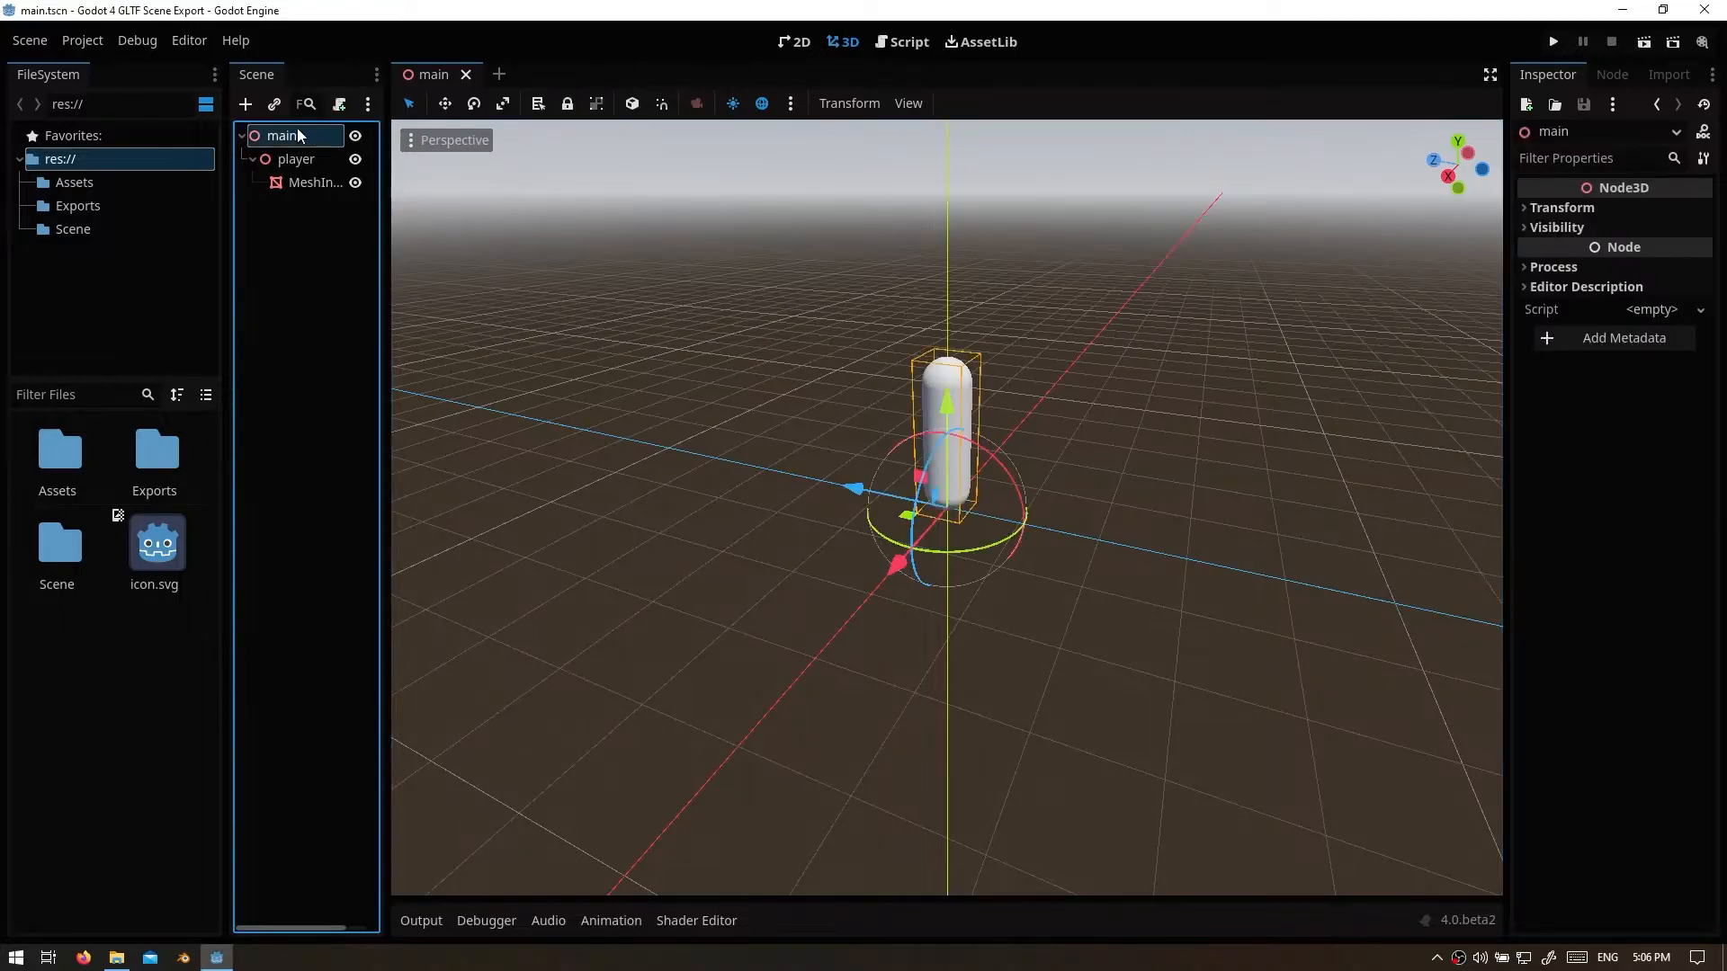
right_click(299, 136)
click(396, 145)
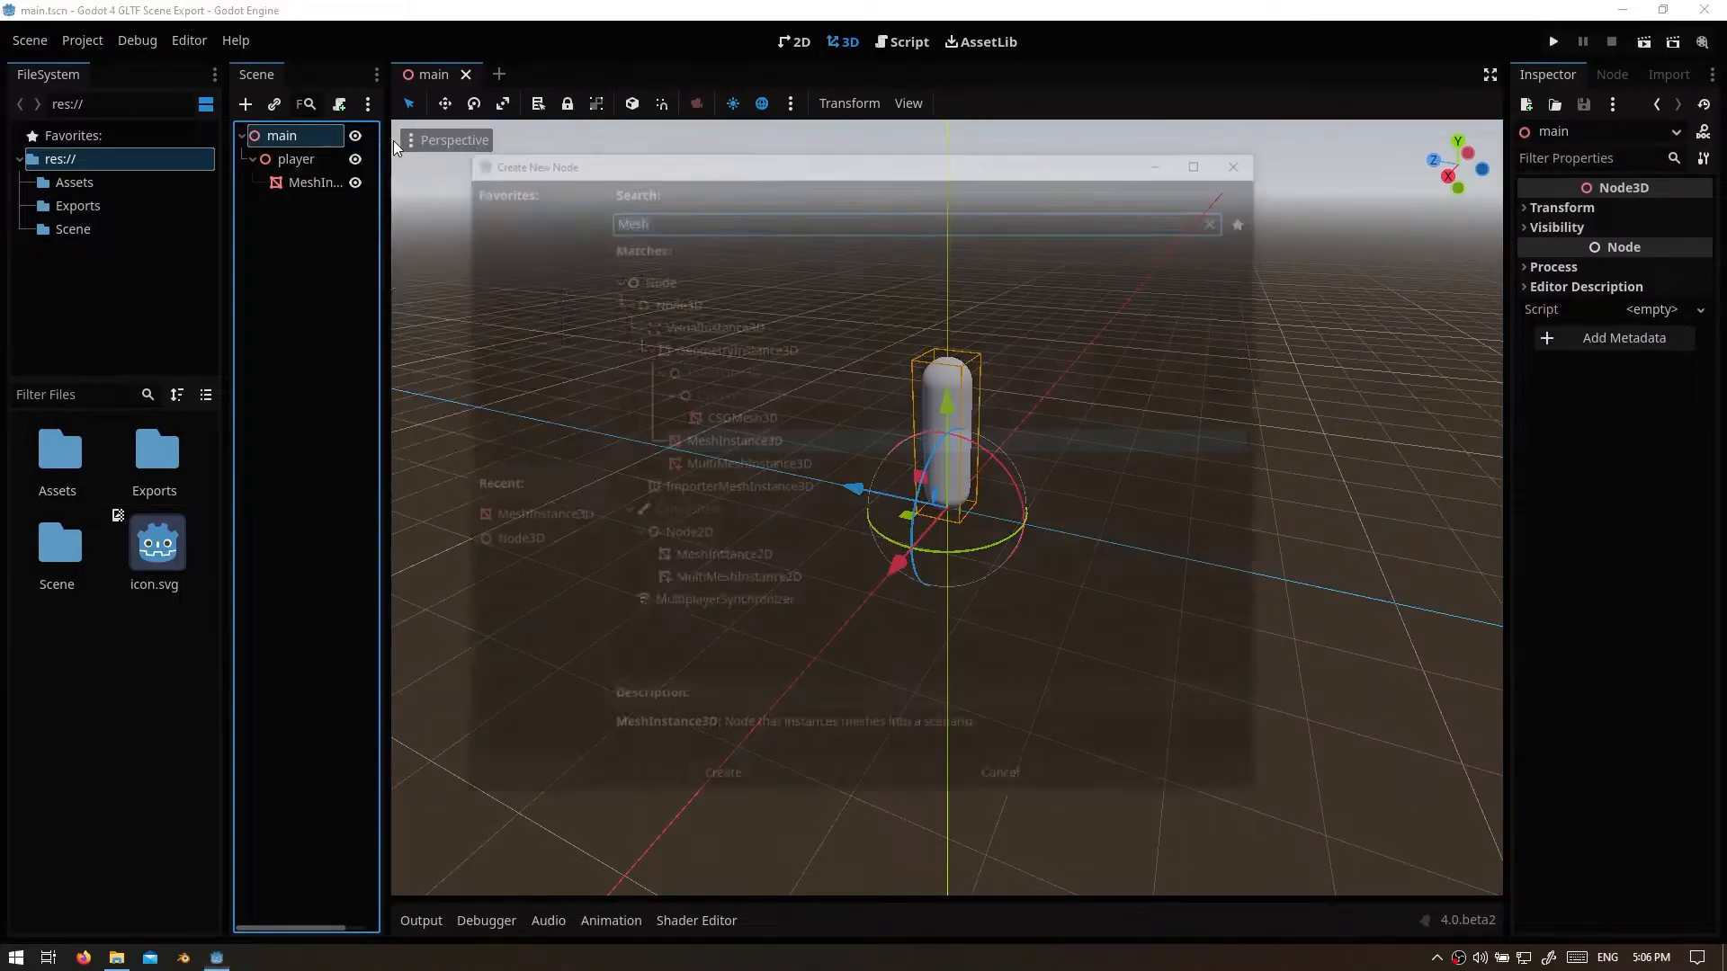
key(BackSpace)
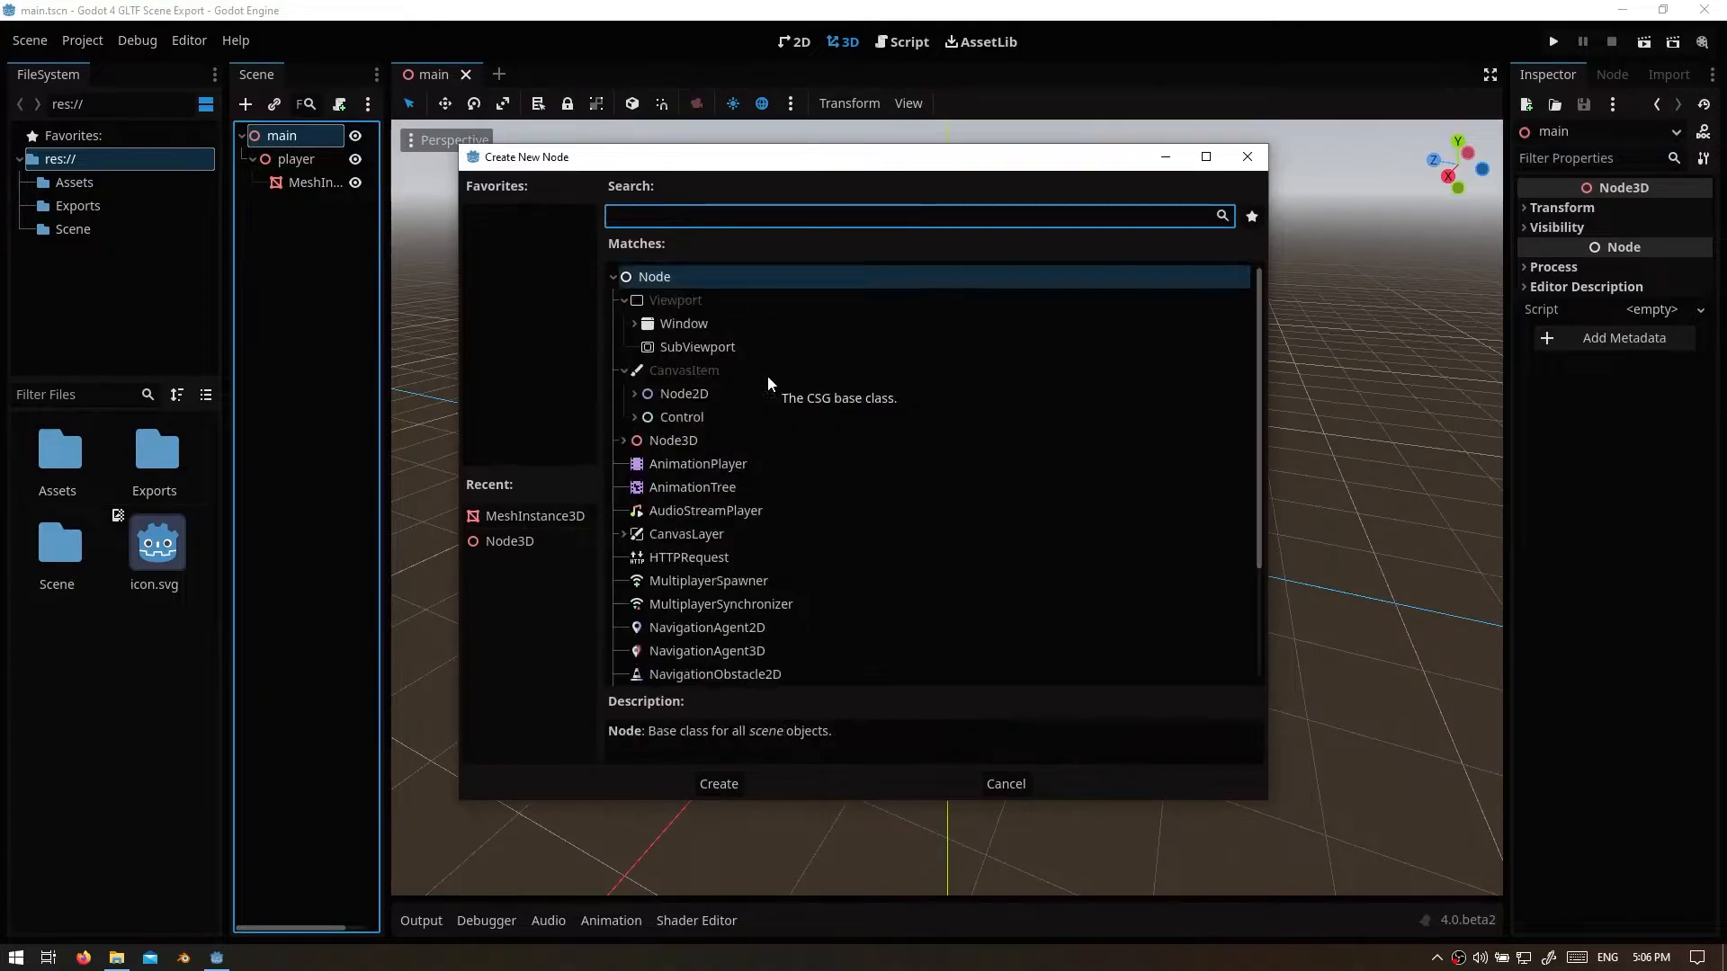
text(node3d)
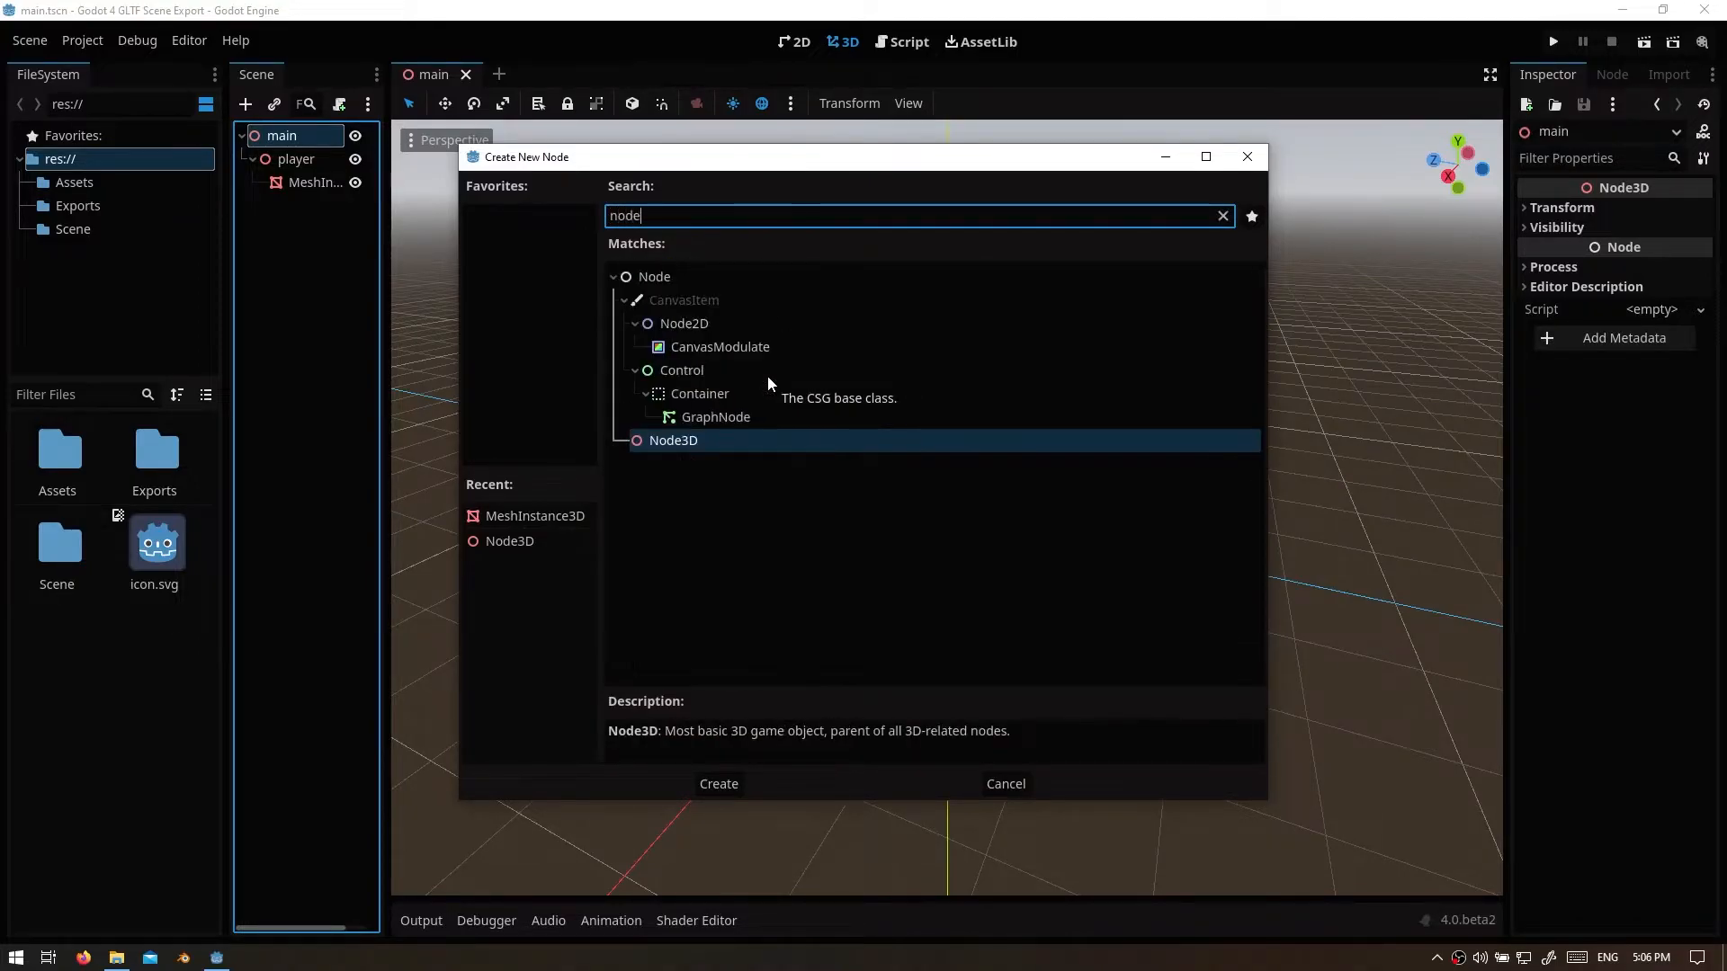
key(Return)
double_click(310, 207)
key(BackSpace)
text(House)
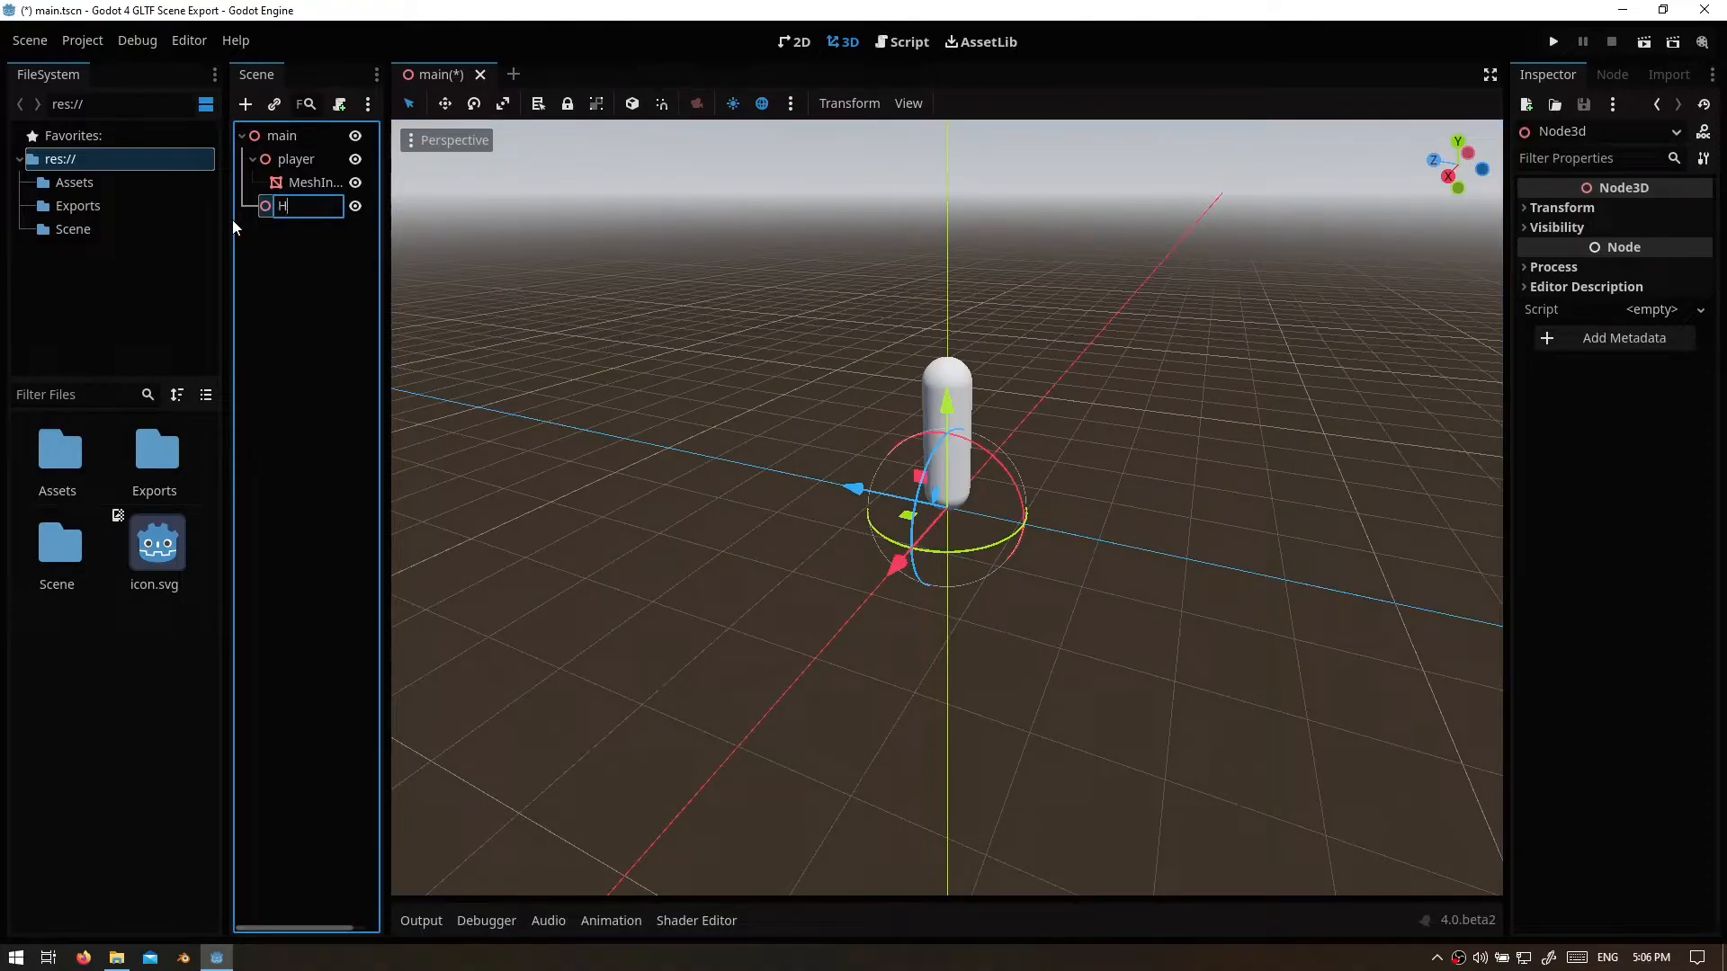
key(Return)
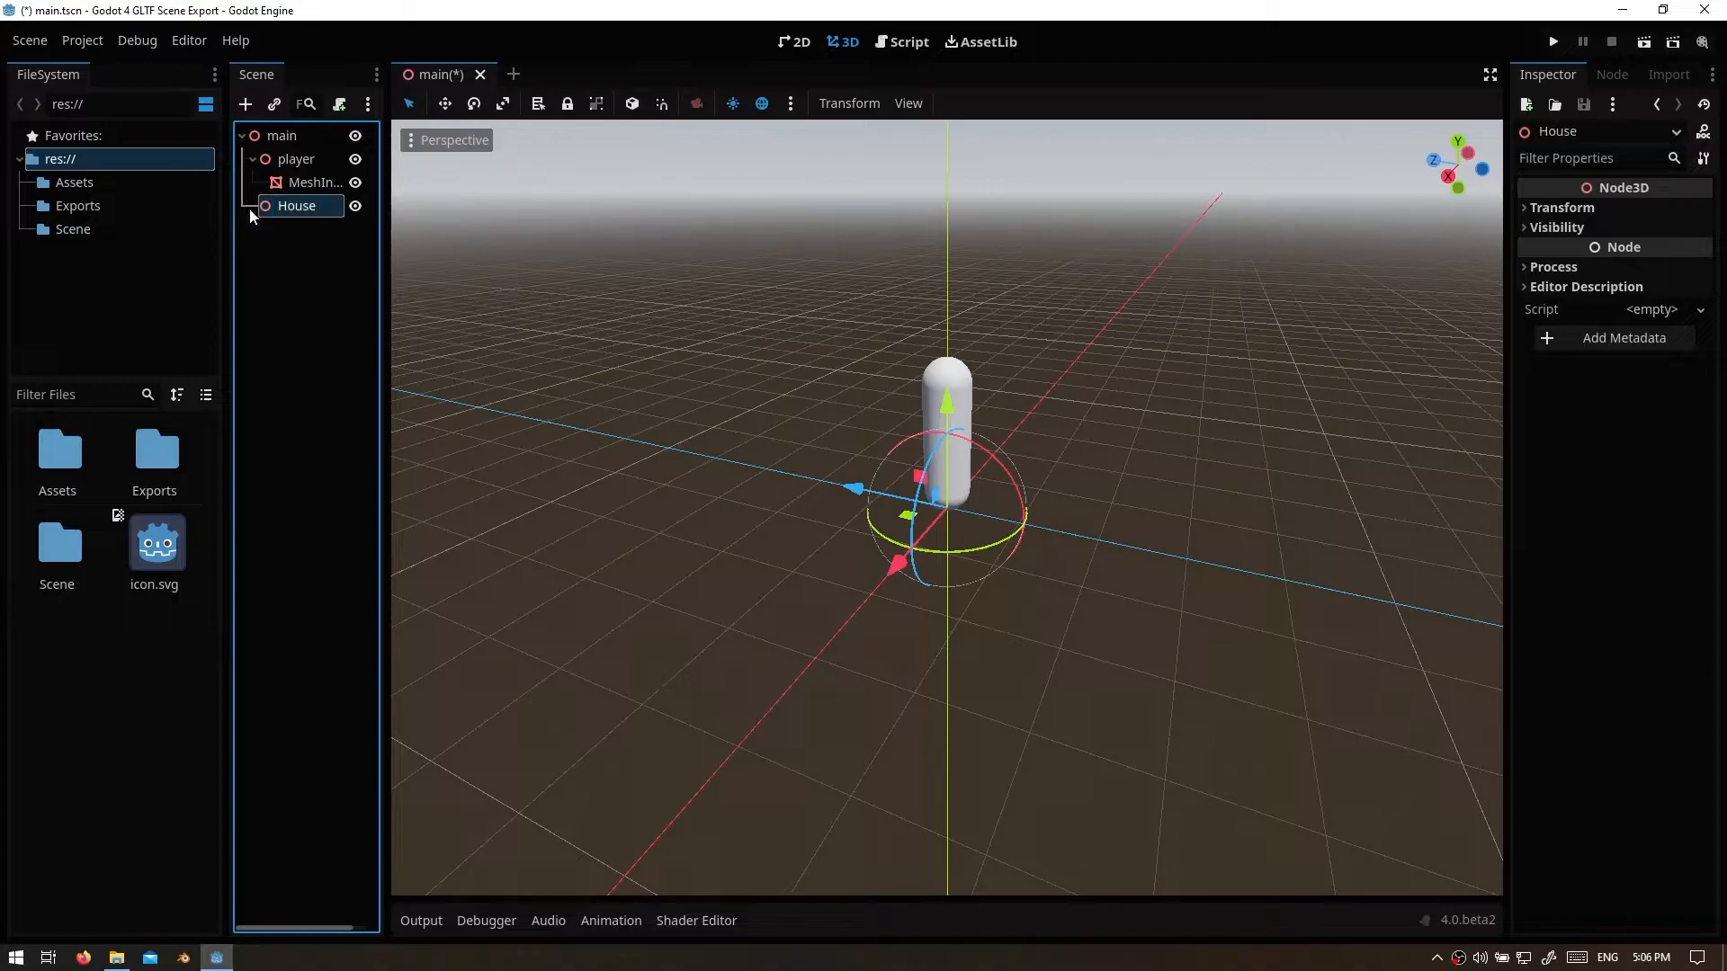
Step: Add a CSGCombiner3D child under the House node
right_click(291, 206)
click(310, 216)
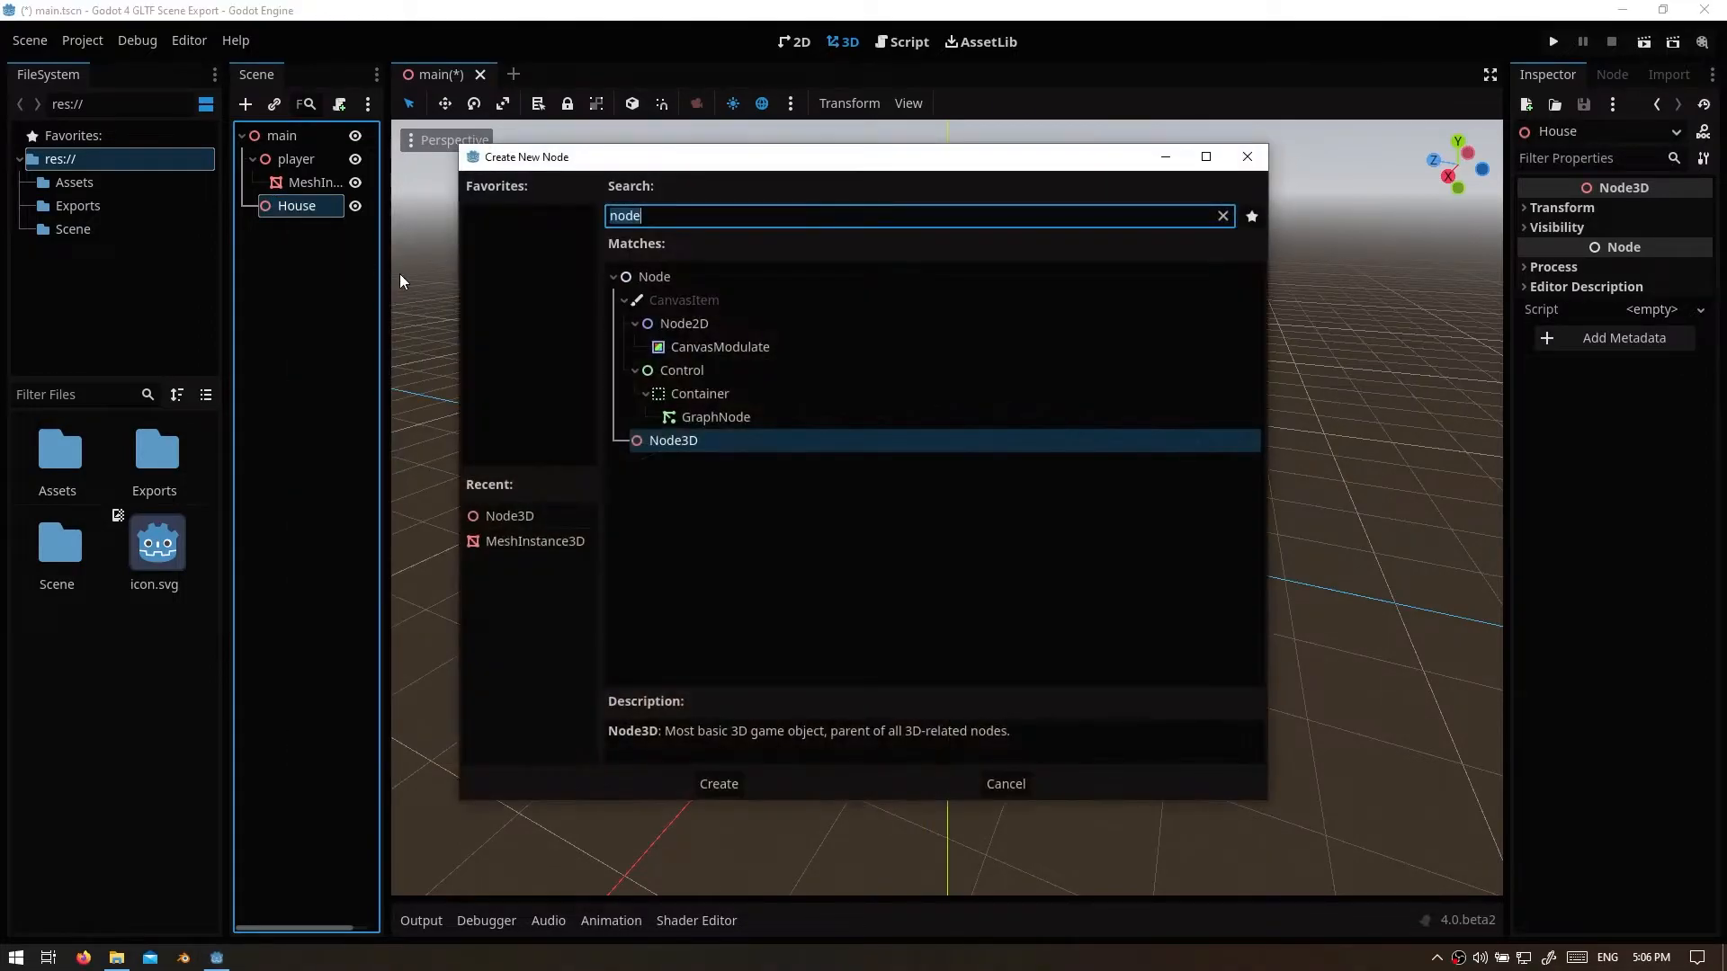
key(BackSpace)
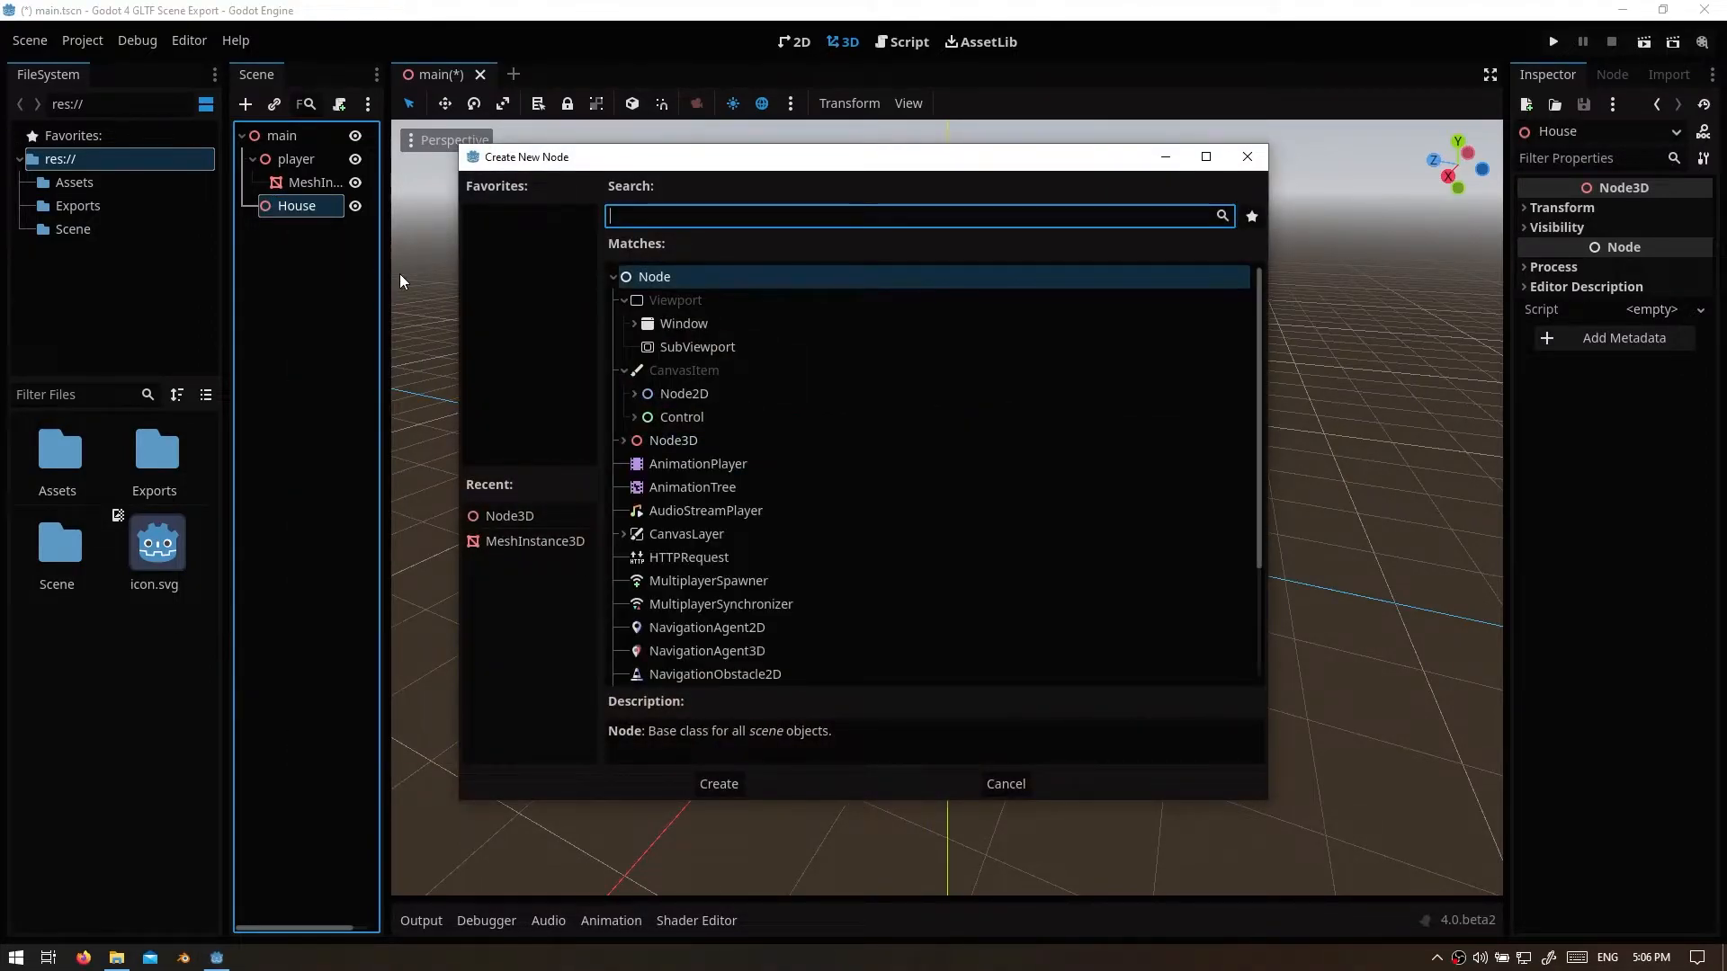
text(csg)
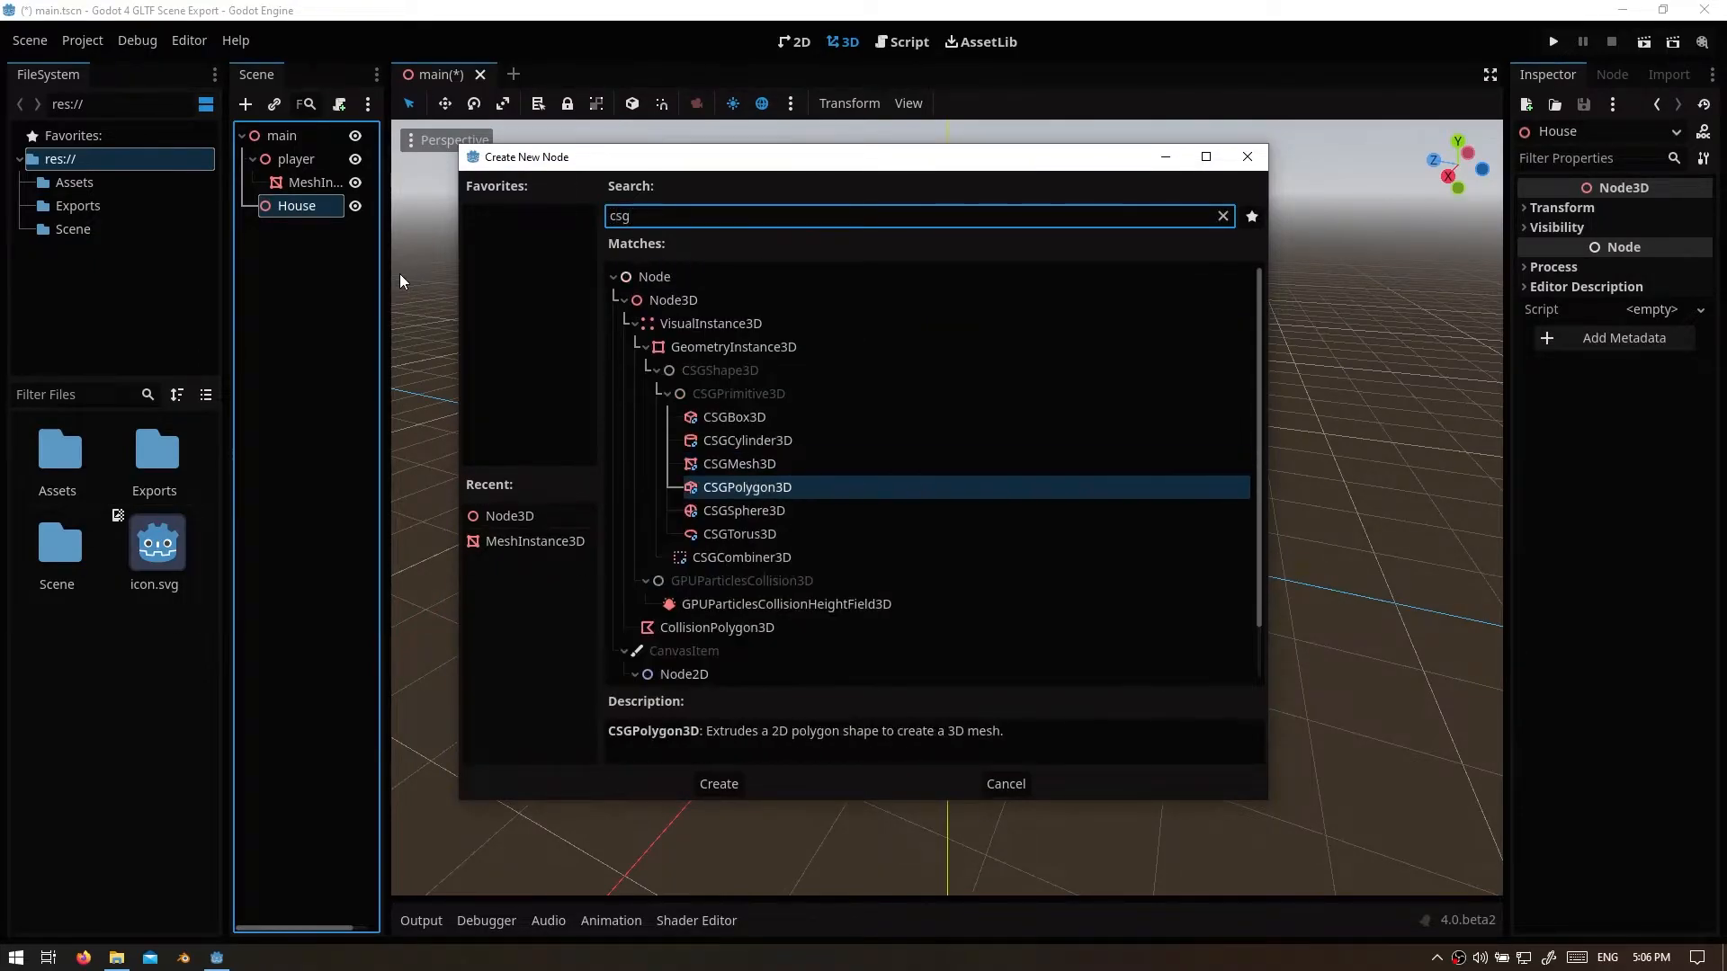
key(Down)
key(Down)
key(Down)
key(Return)
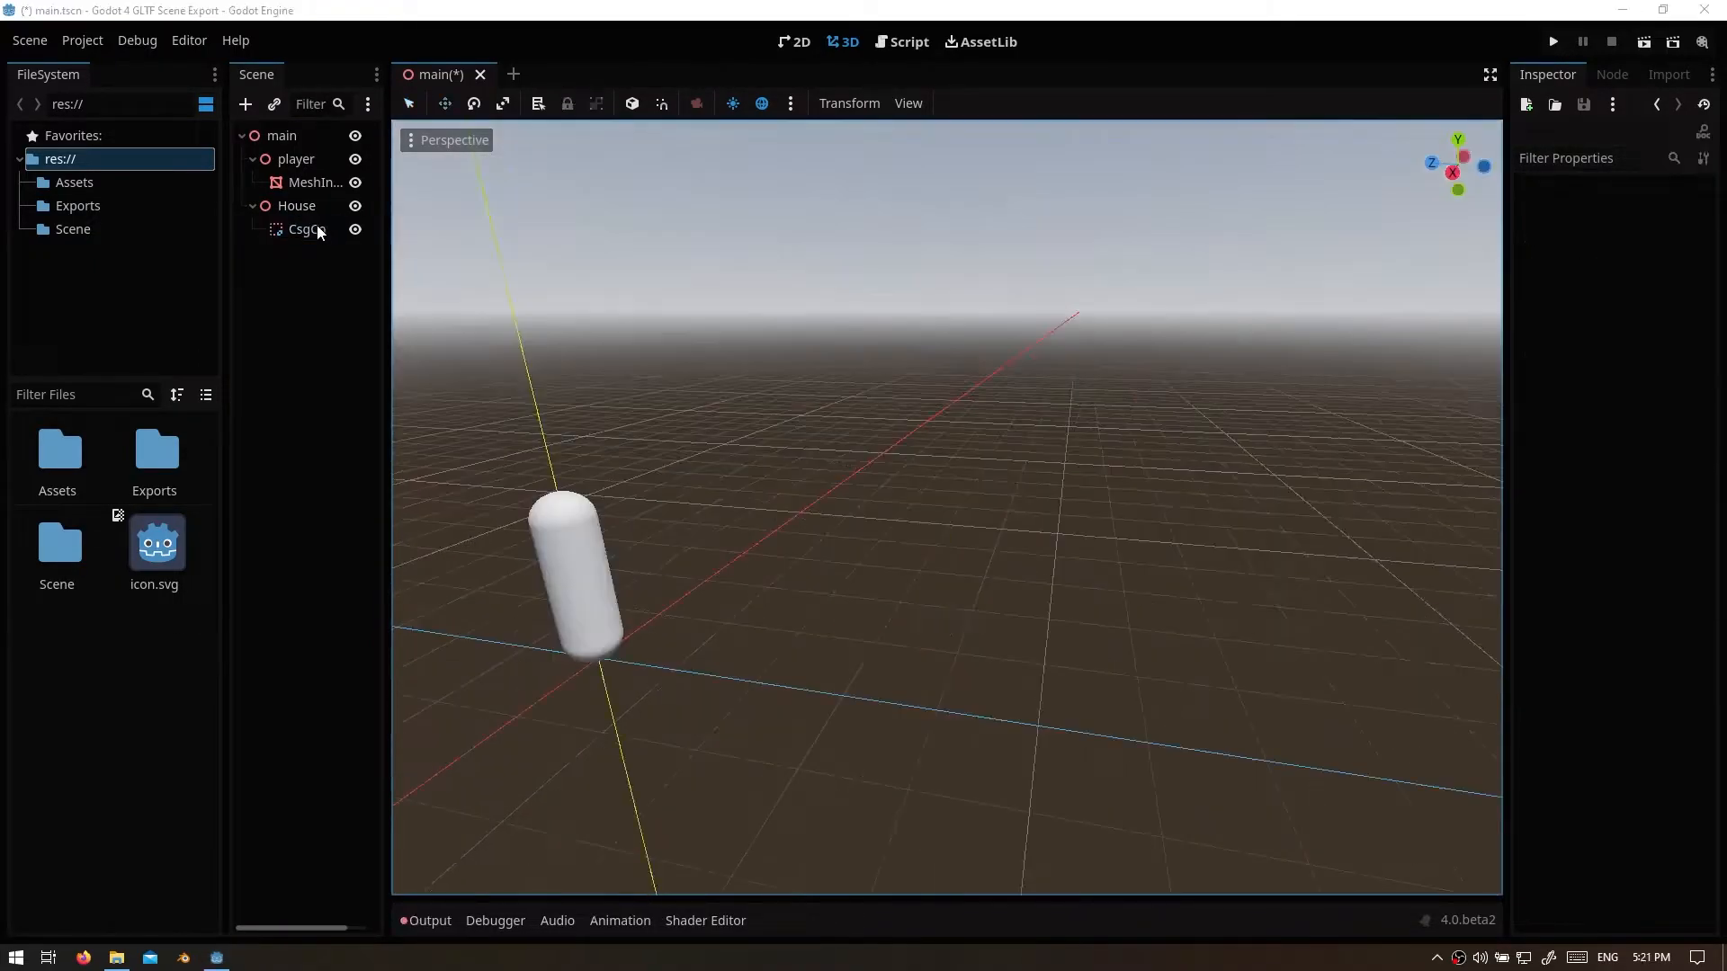
Step: Add a CSGBox3D child under the CSG combiner node
click(317, 232)
key(ctrl+a)
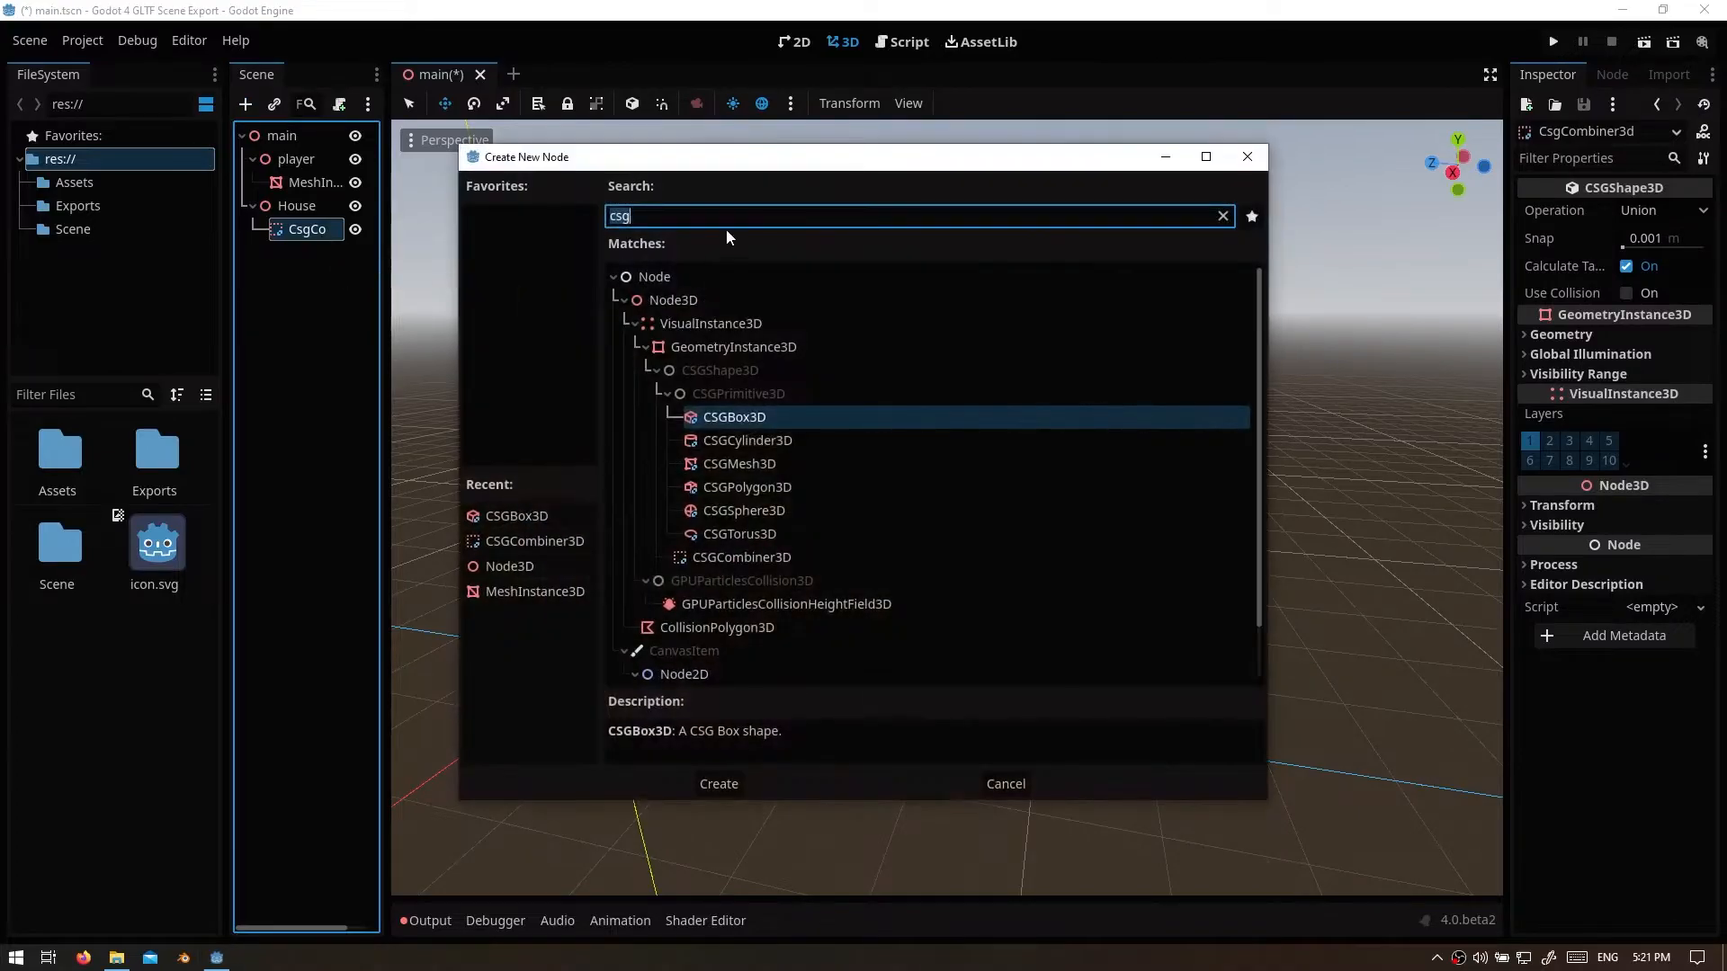
click(722, 785)
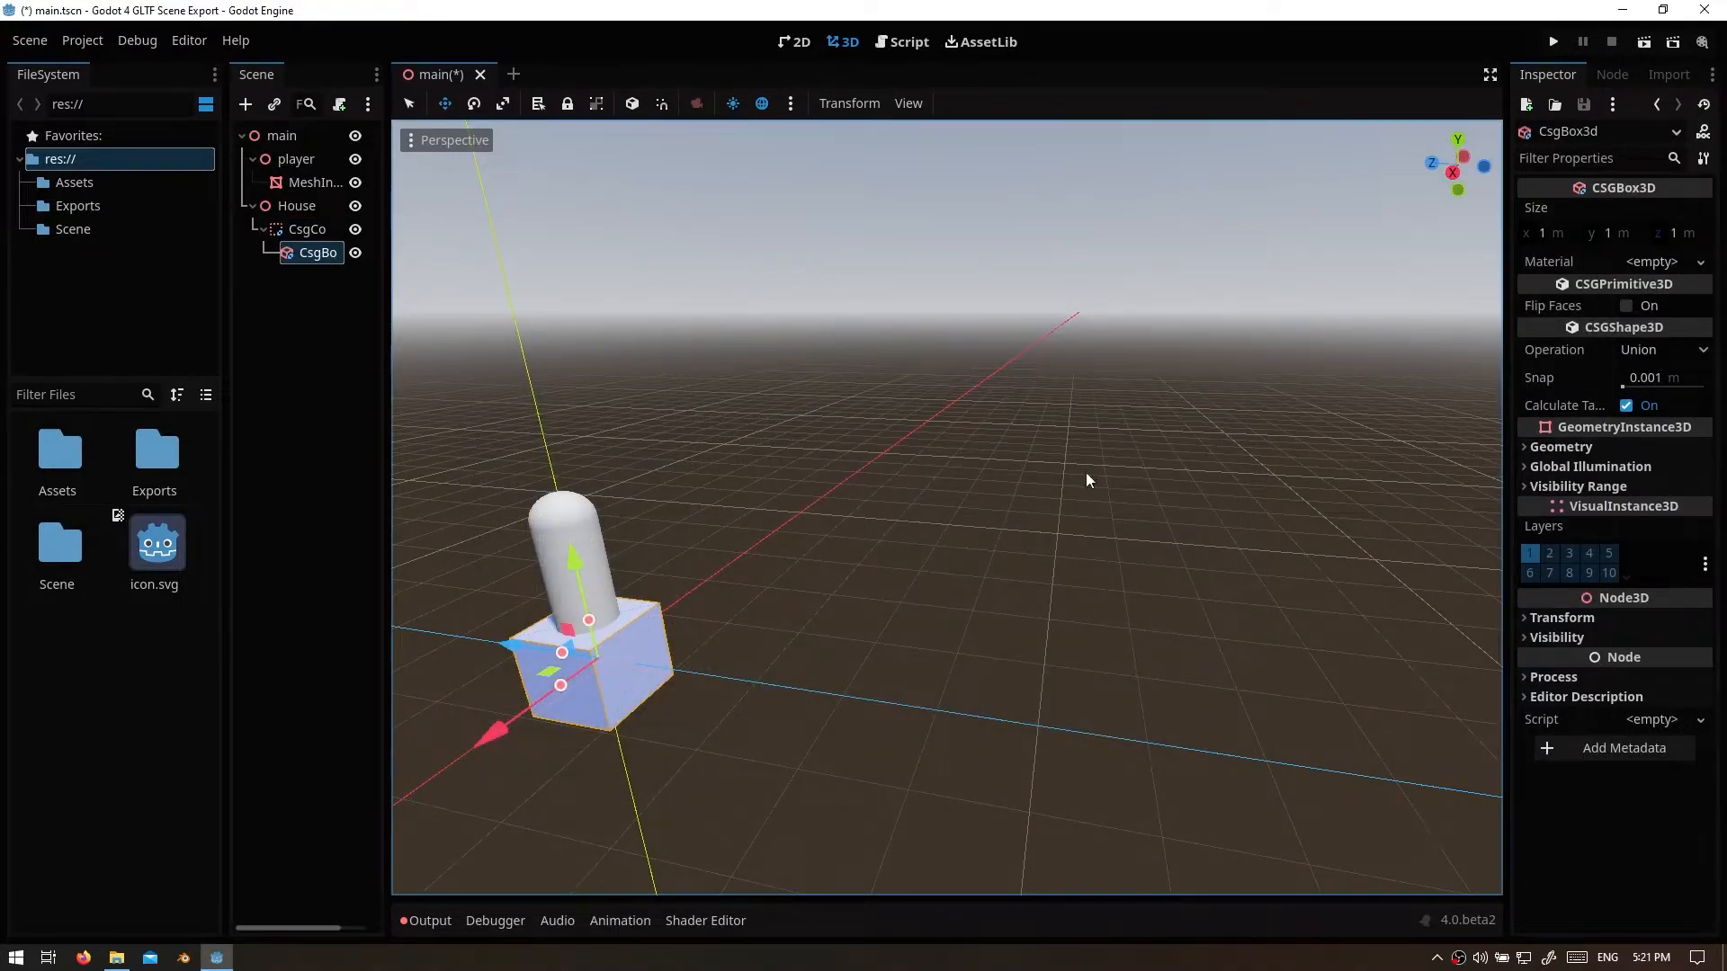
Step: Set the CSG box's size to 6 m in x, 3 m in y and 4 m in z
click(1545, 233)
text(6)
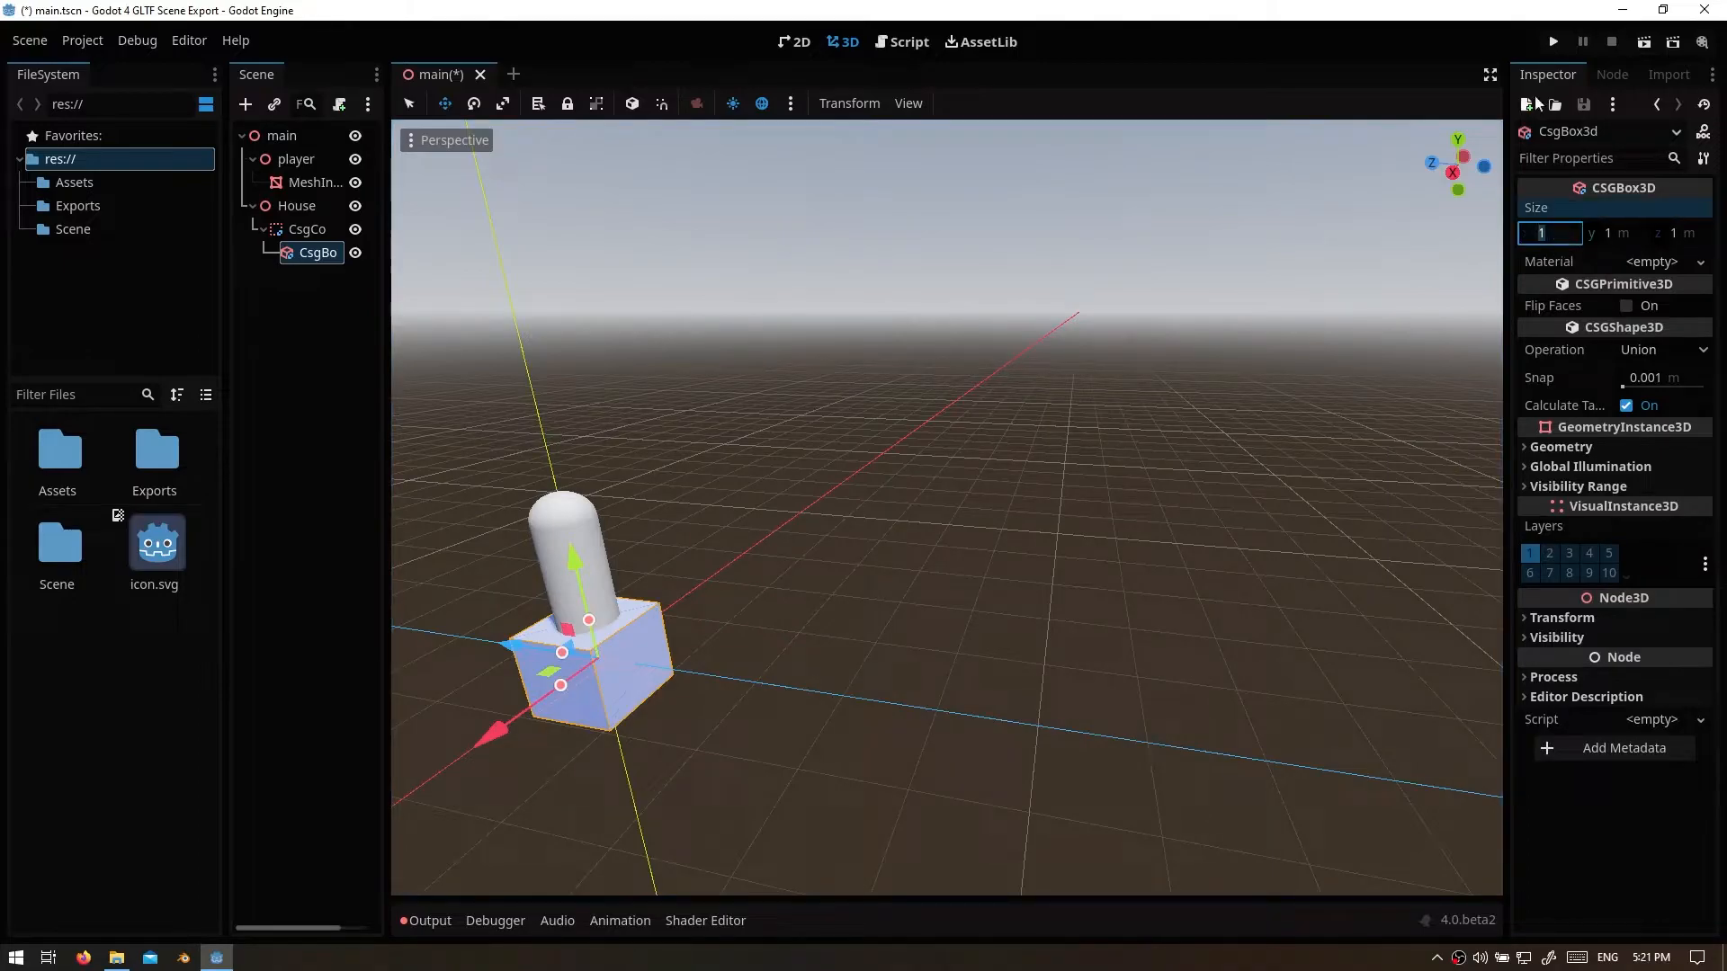
key(Return)
click(1628, 236)
text(3)
key(Return)
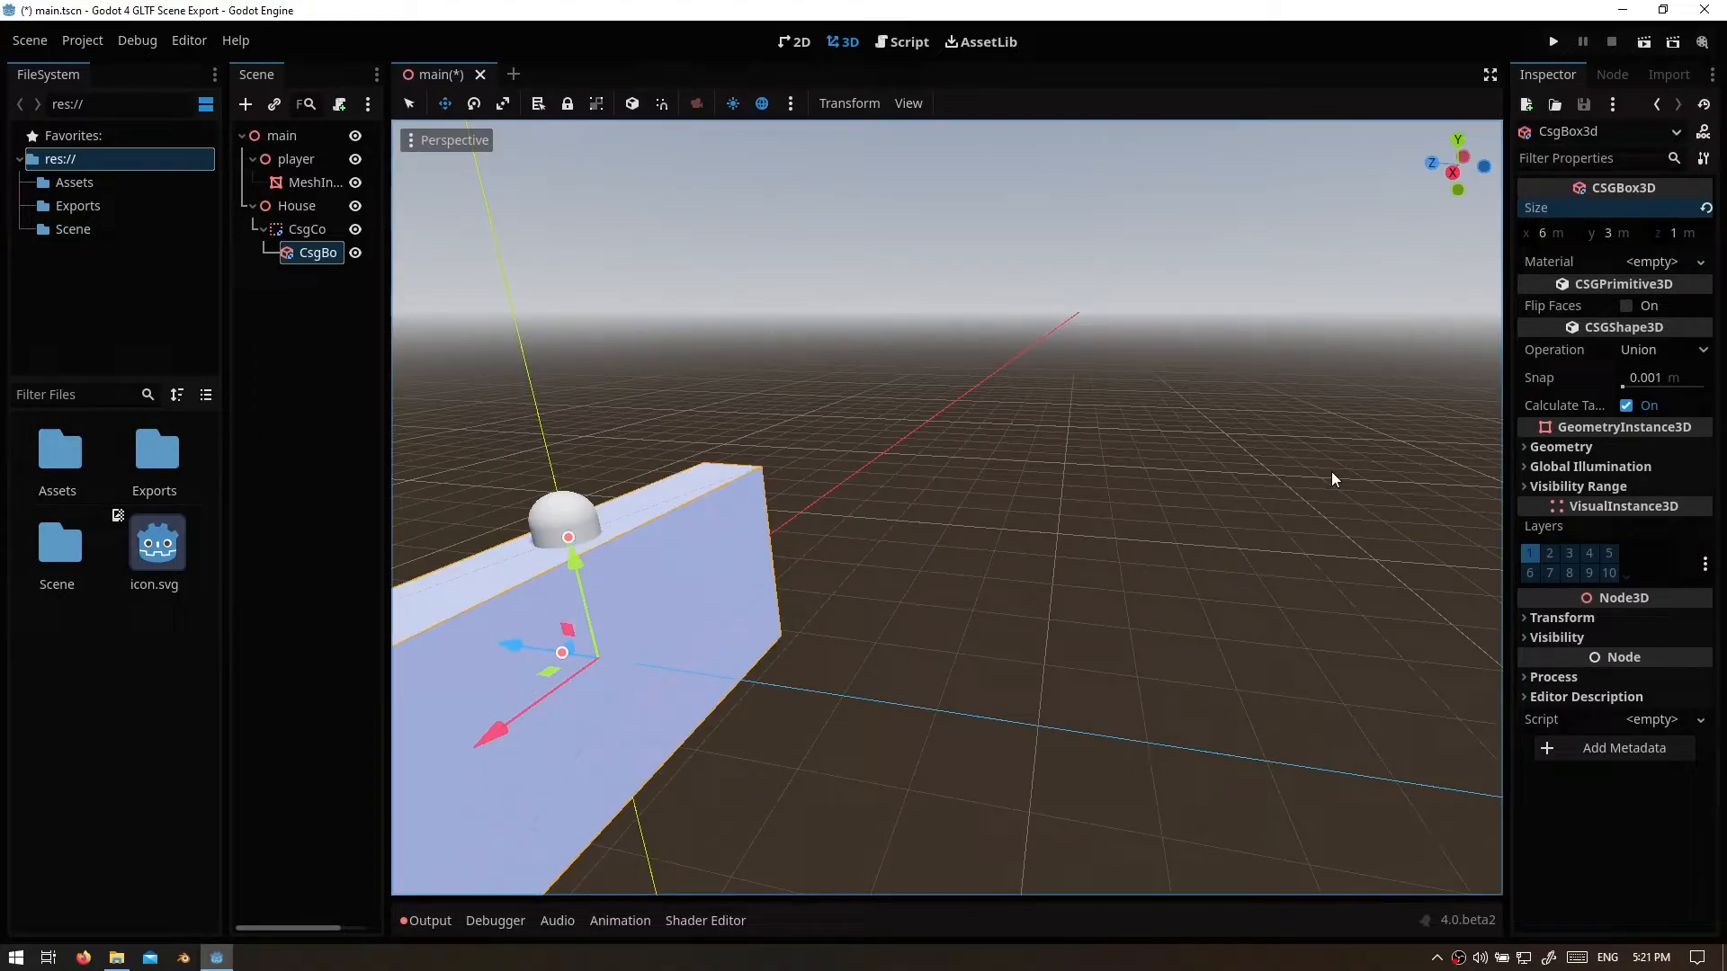
click(1682, 234)
text(4)
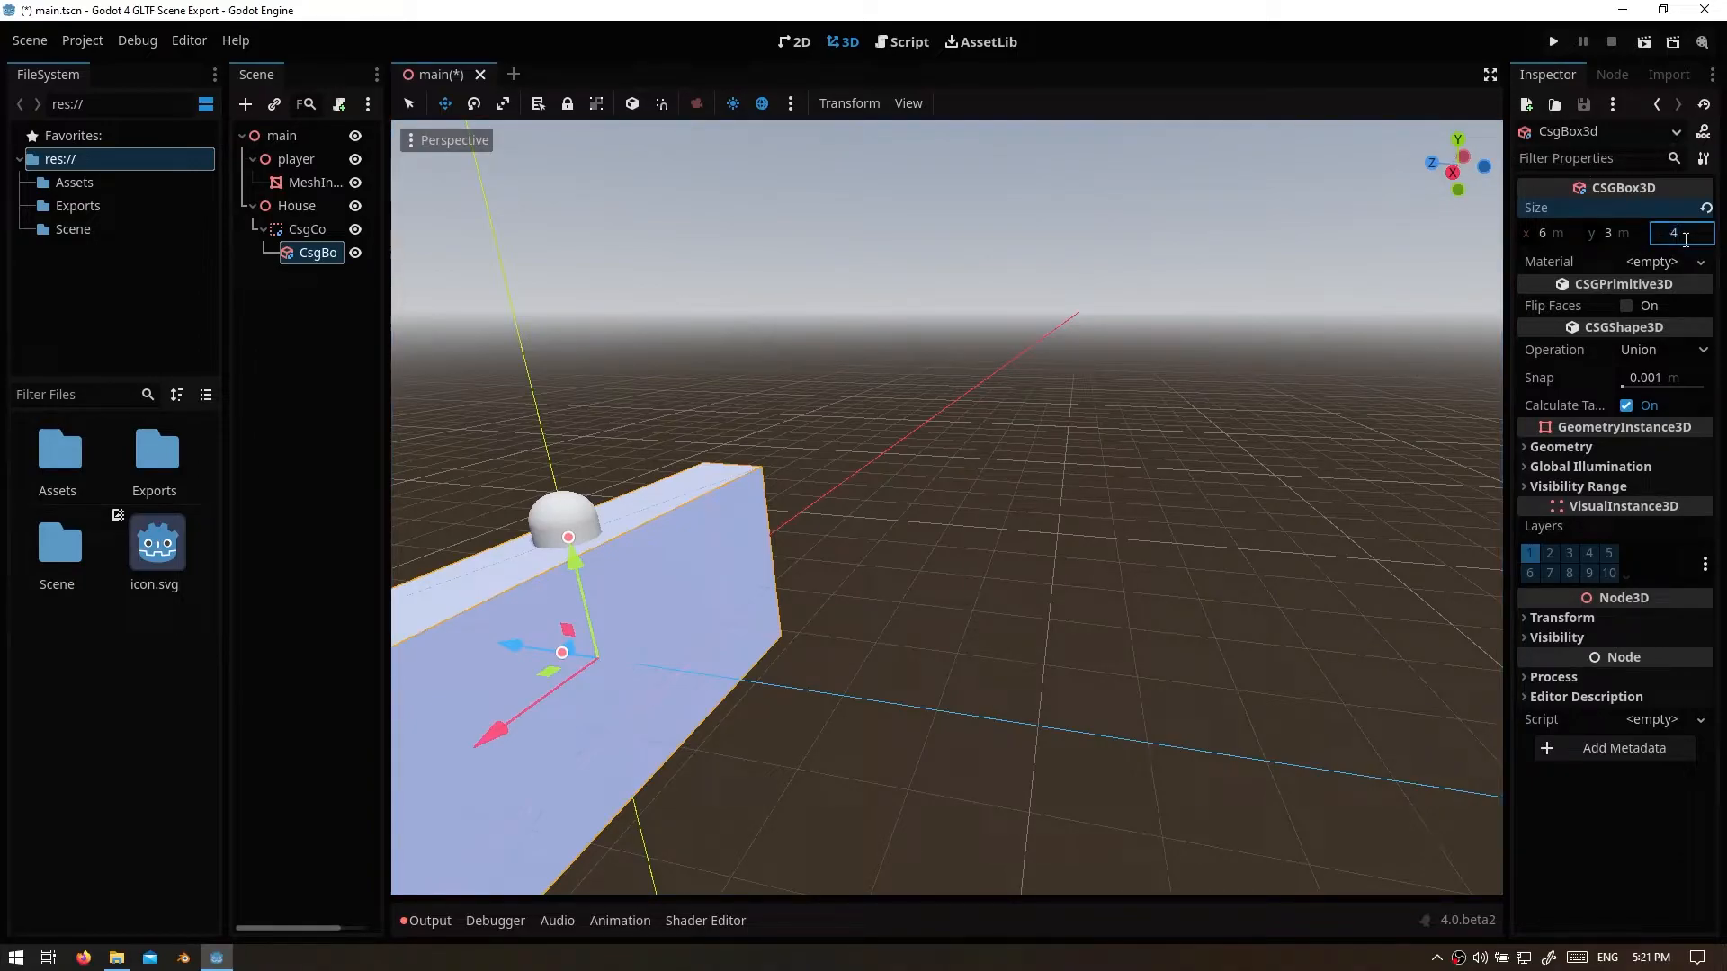
key(Return)
Step: Move the box along all three axes so a bottom corner sits at the origin beside the capsule and its base rests on the grid
right_drag(1159, 636, 961, 453)
key(s)
drag(993, 487, 1126, 405)
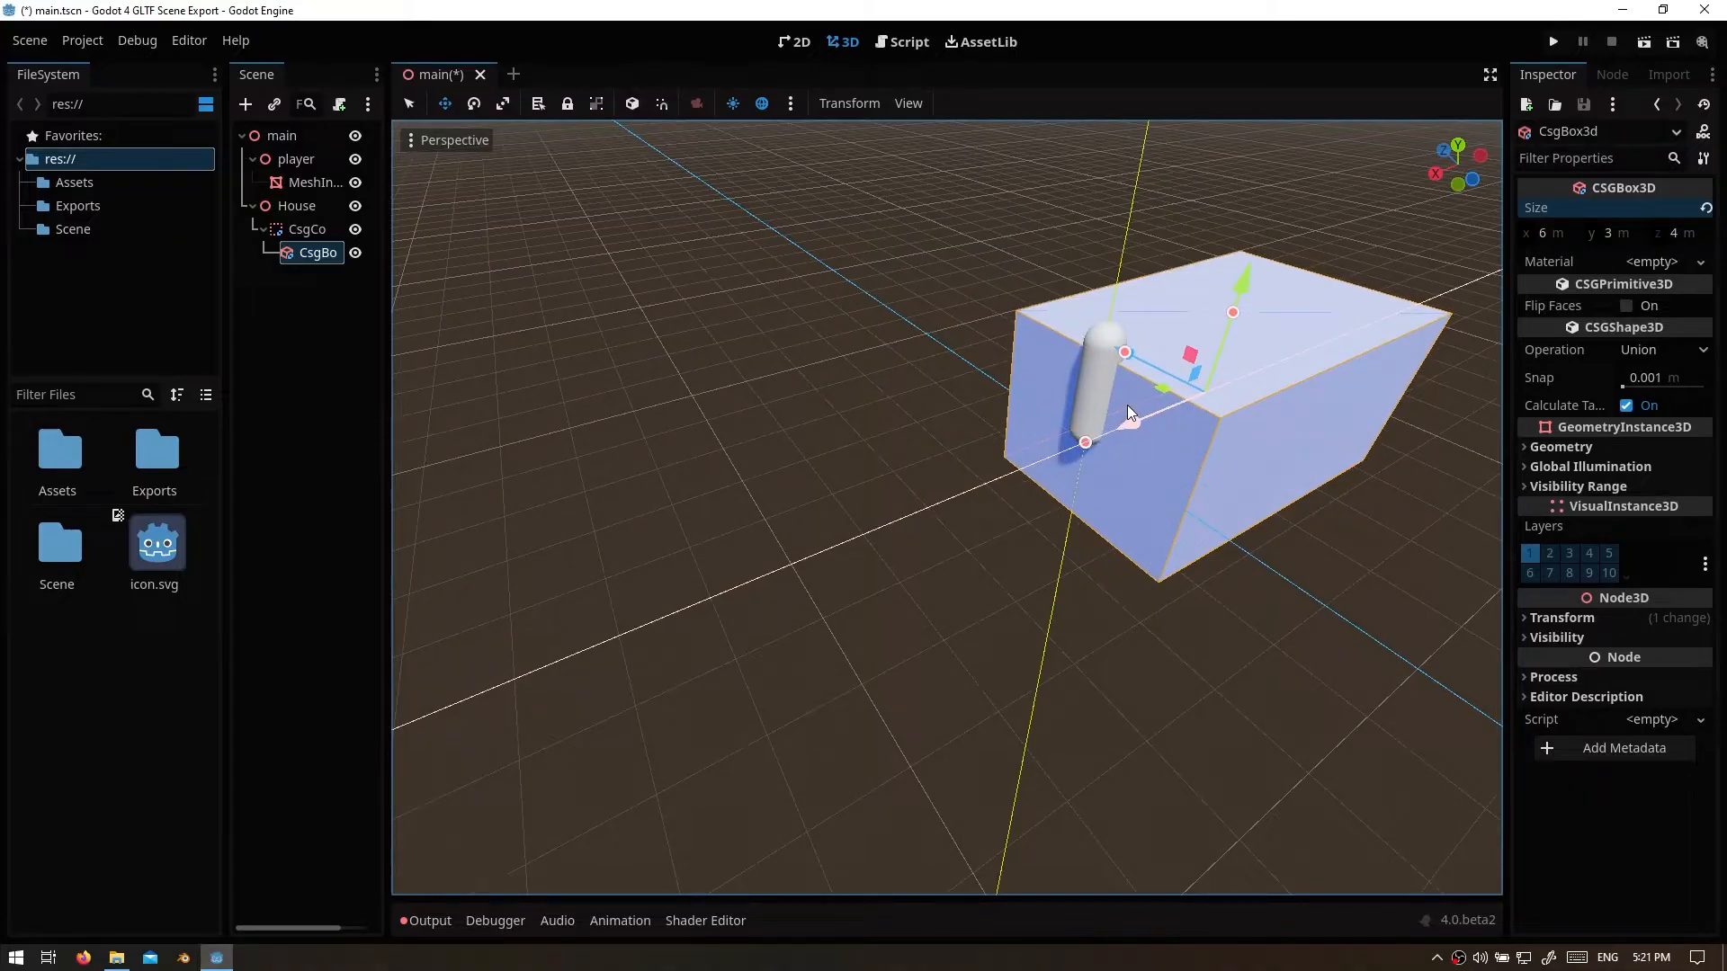
key(KP_7)
shift+middle_drag(955, 628, 1246, 525)
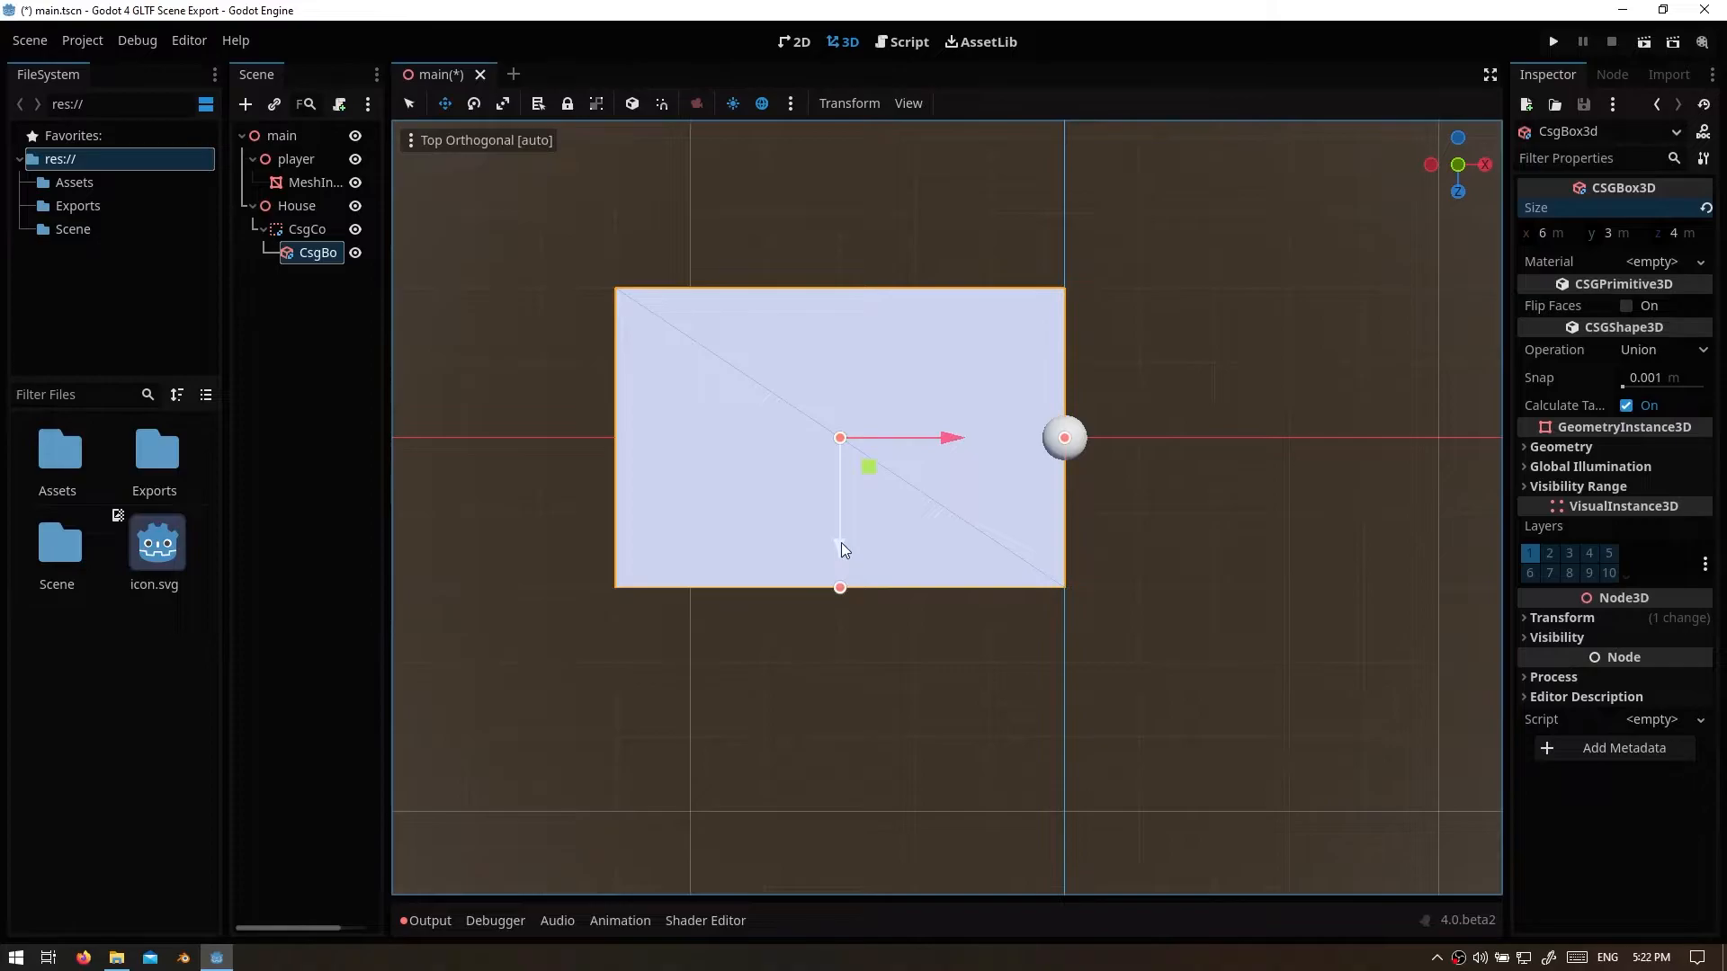
drag(842, 542, 846, 689)
middle_drag(1190, 779, 1038, 634)
key(KP_1)
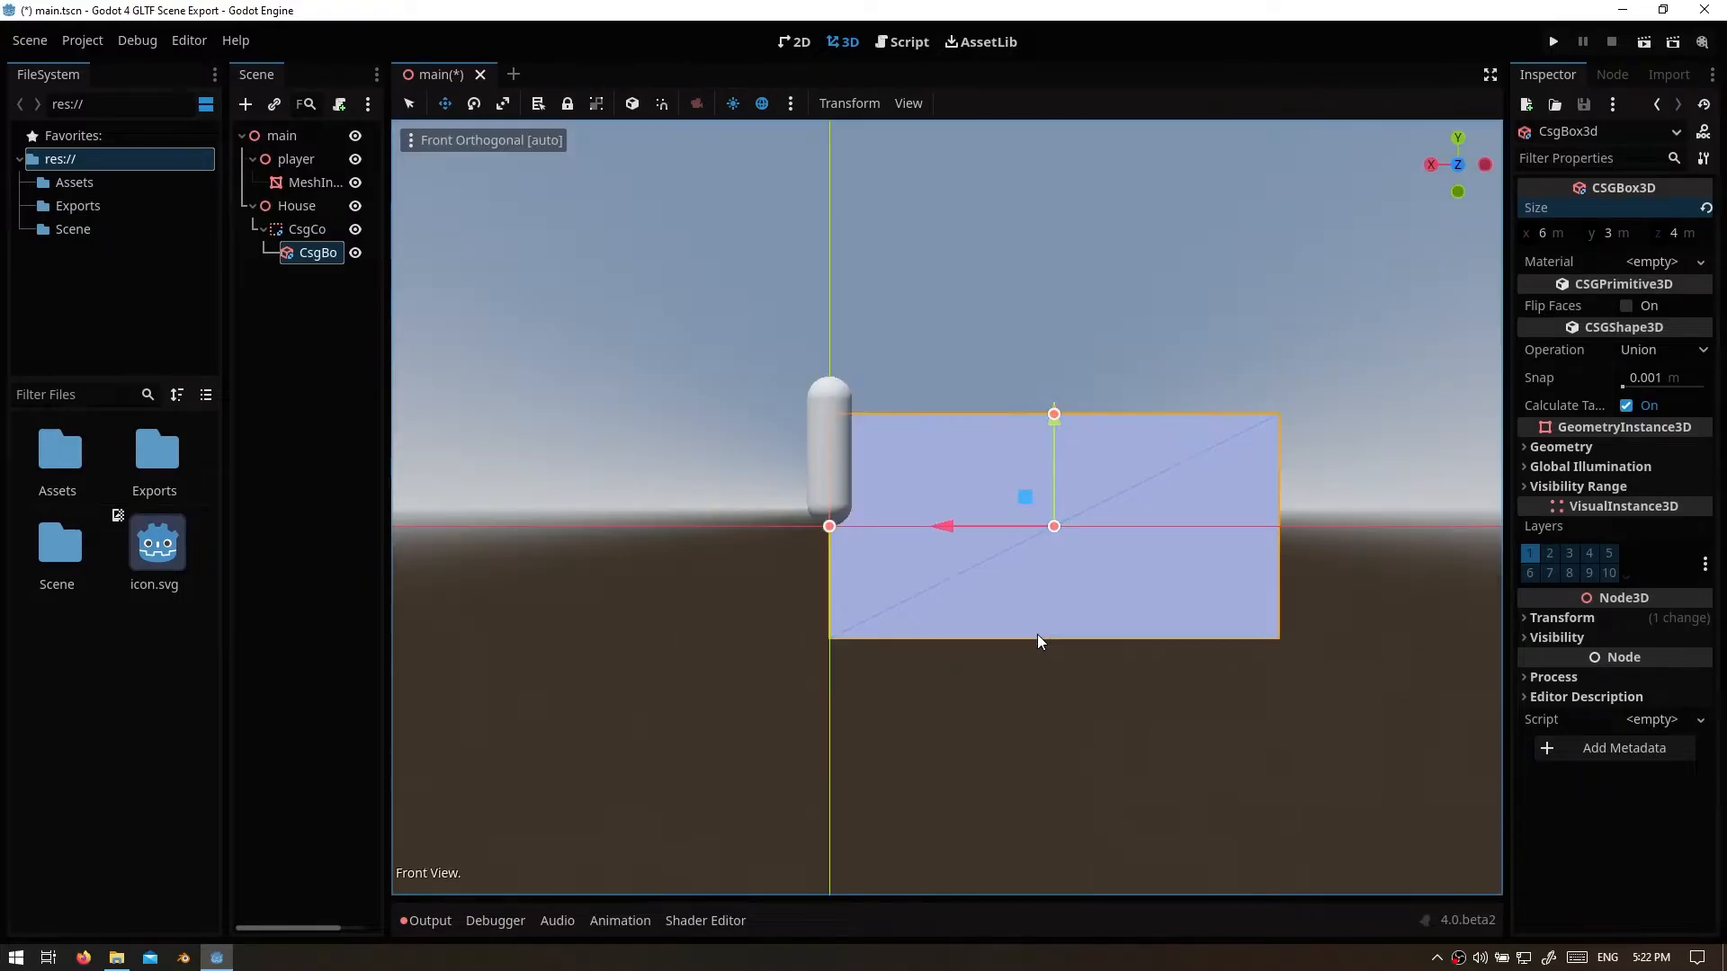
drag(1053, 415, 1052, 316)
Step: Duplicate the box and raise the copy vertically until it sits directly on top of the first box
middle_drag(1039, 358, 1090, 559)
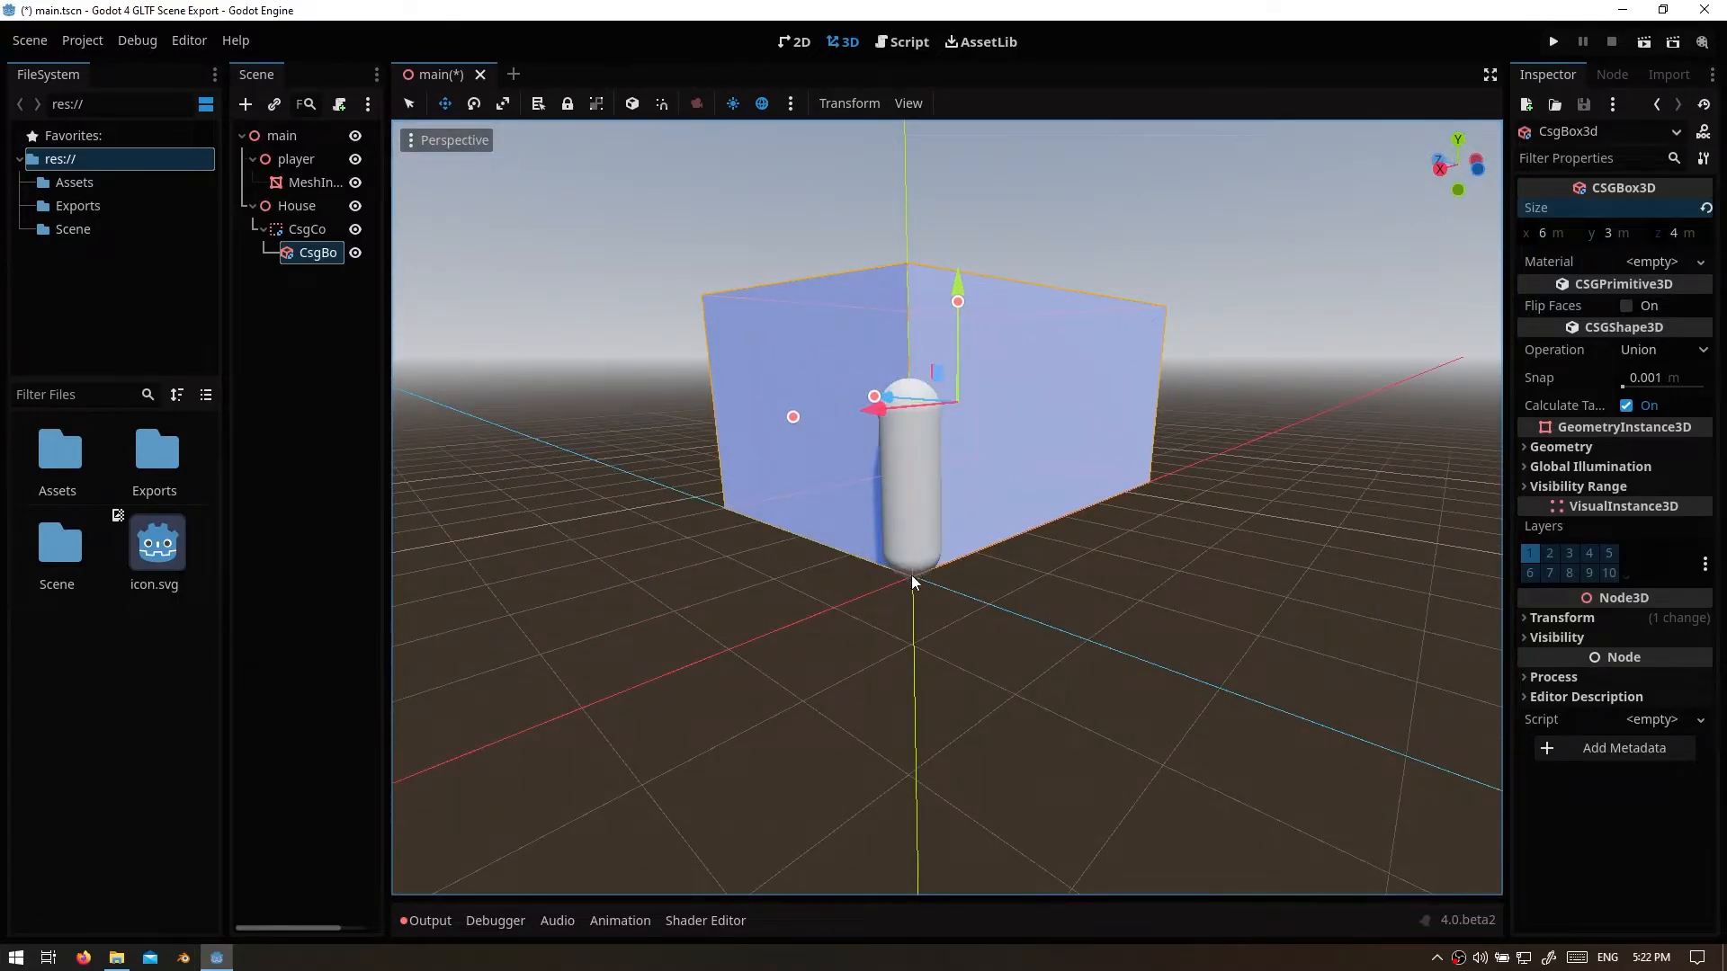
middle_drag(899, 515, 950, 588)
scroll(921, 525, up, 3)
scroll(913, 525, down, 10)
scroll(926, 507, up, 3)
middle_drag(927, 508, 970, 579)
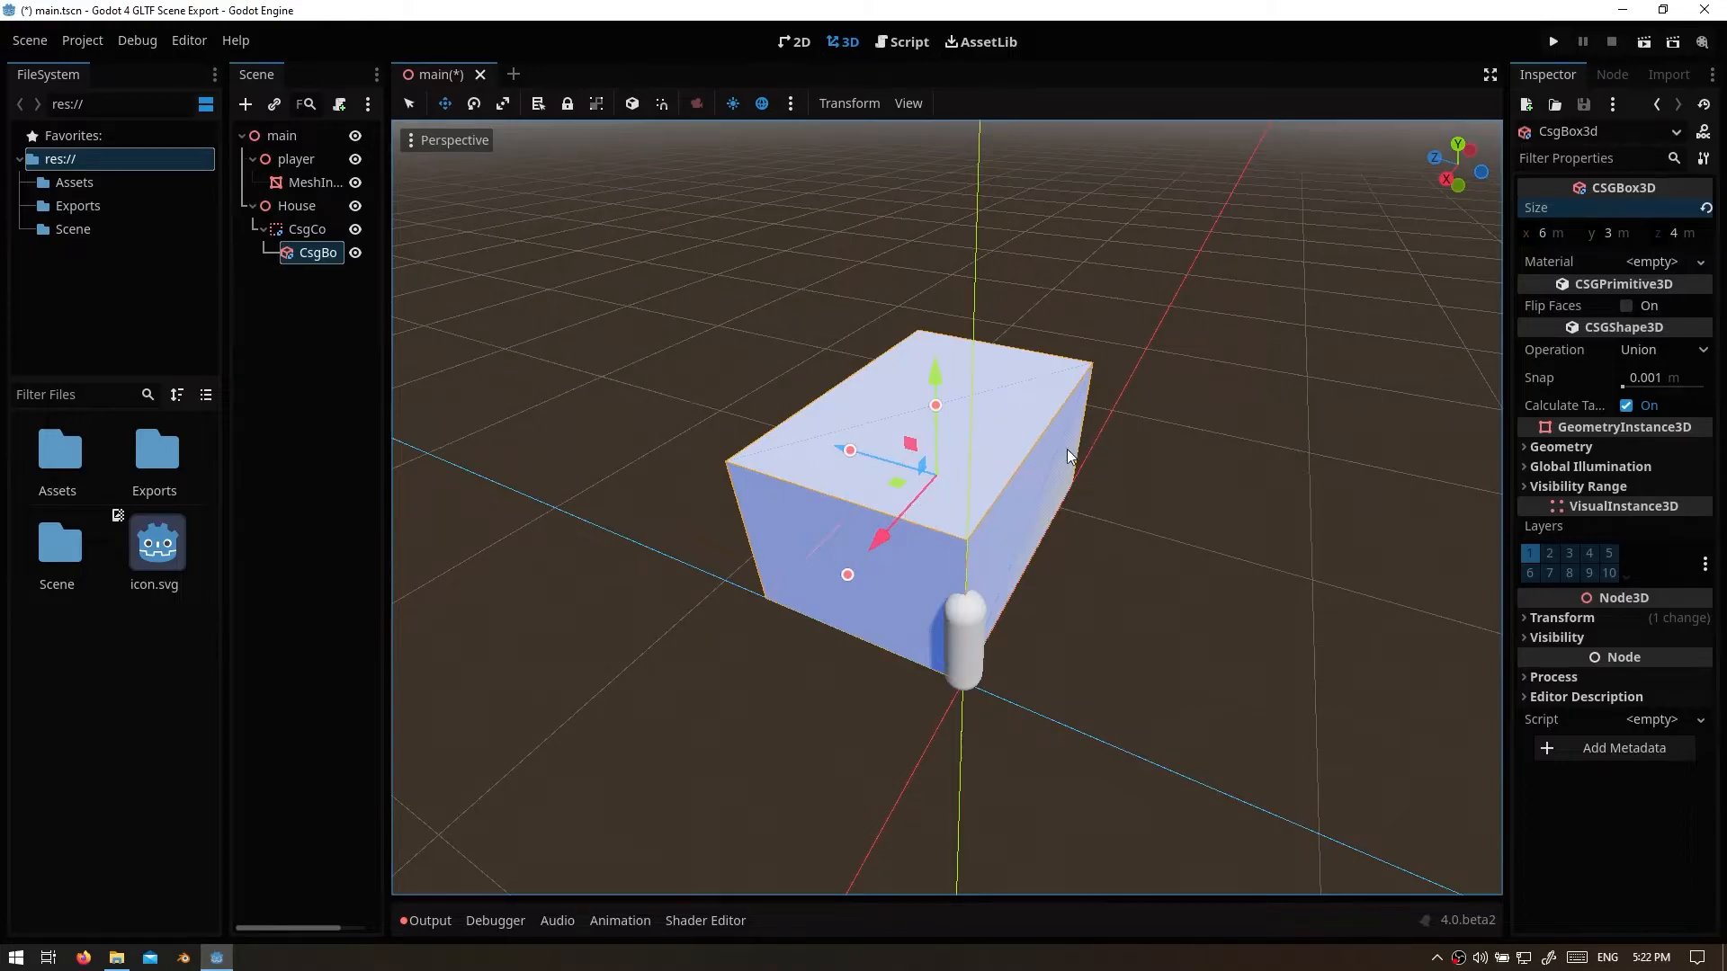
key(ctrl+d)
key(KP_1)
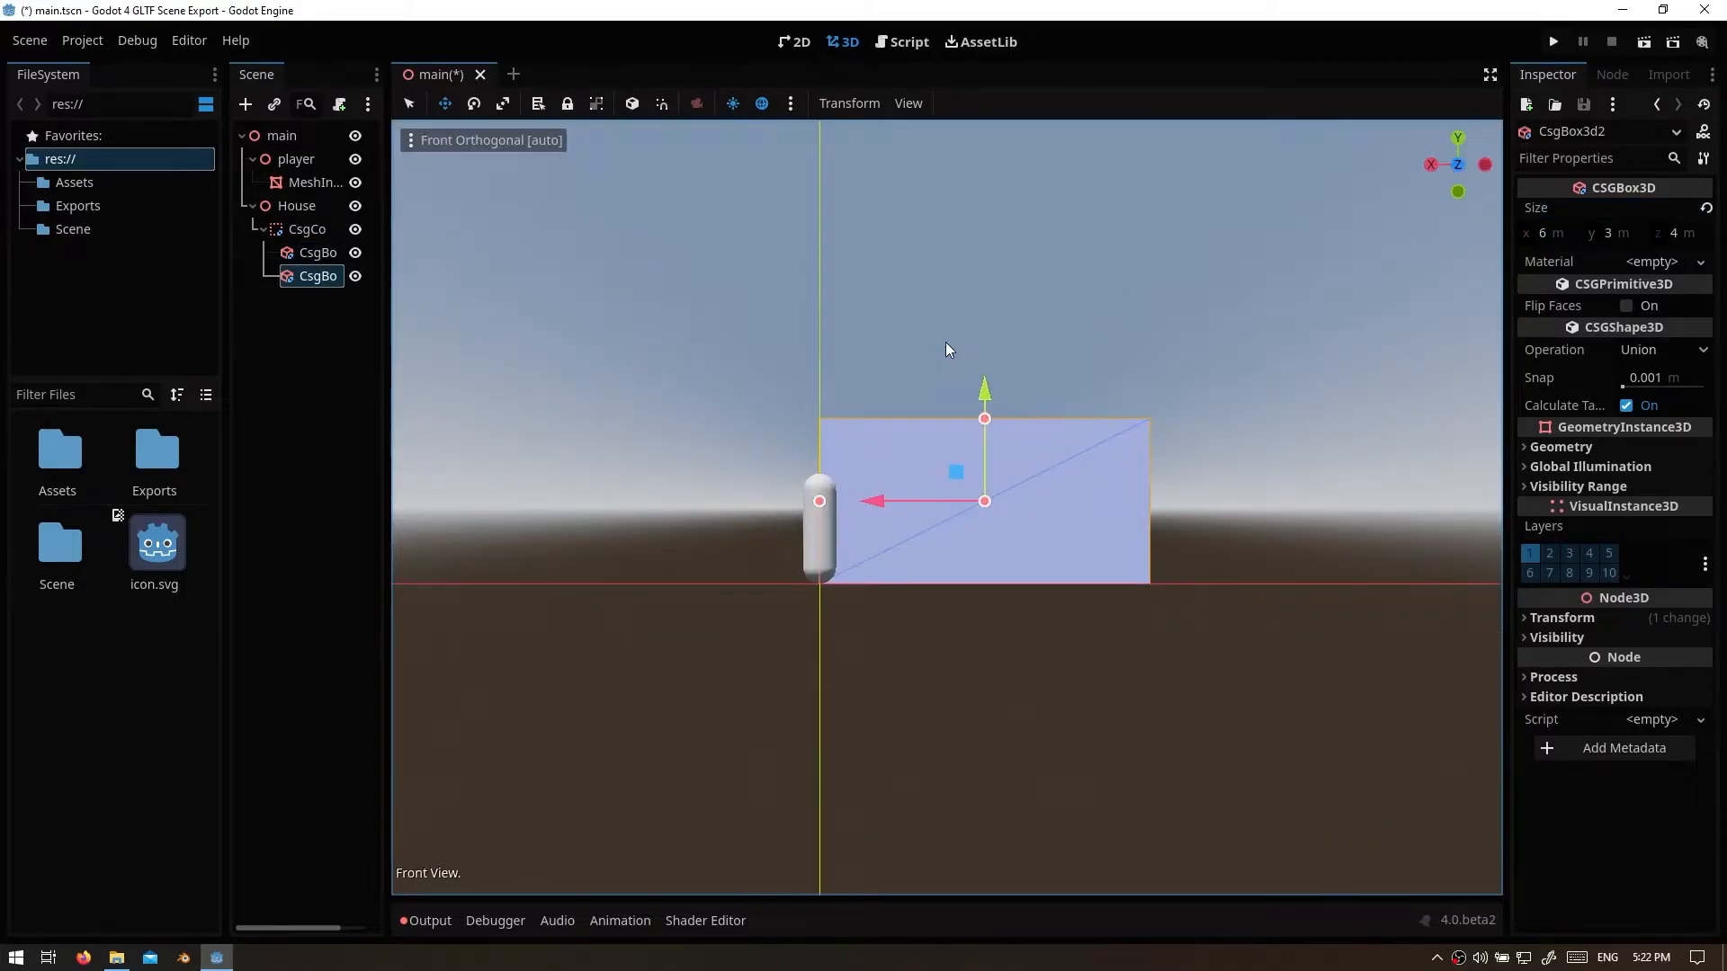
drag(986, 391, 1040, 227)
Step: Widen the upper box to 6 m in z, extending it equally past both sides of the lower box
key(KP_5)
middle_drag(868, 410, 966, 430)
key(KP_3)
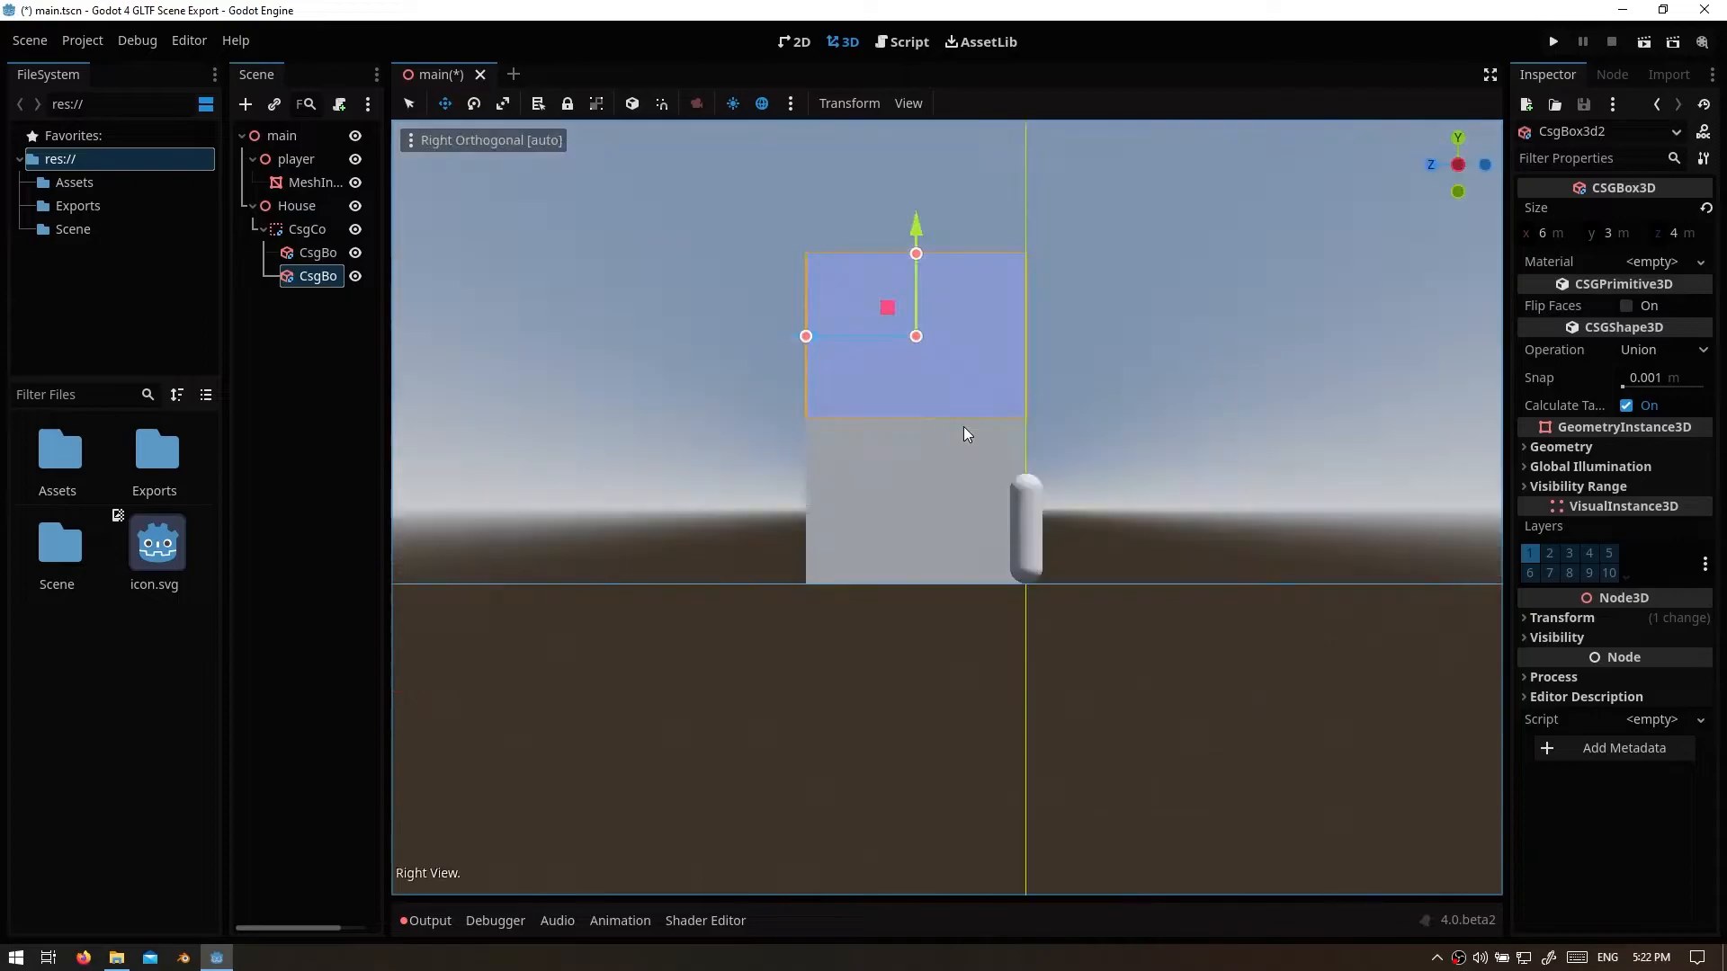
drag(804, 334, 758, 333)
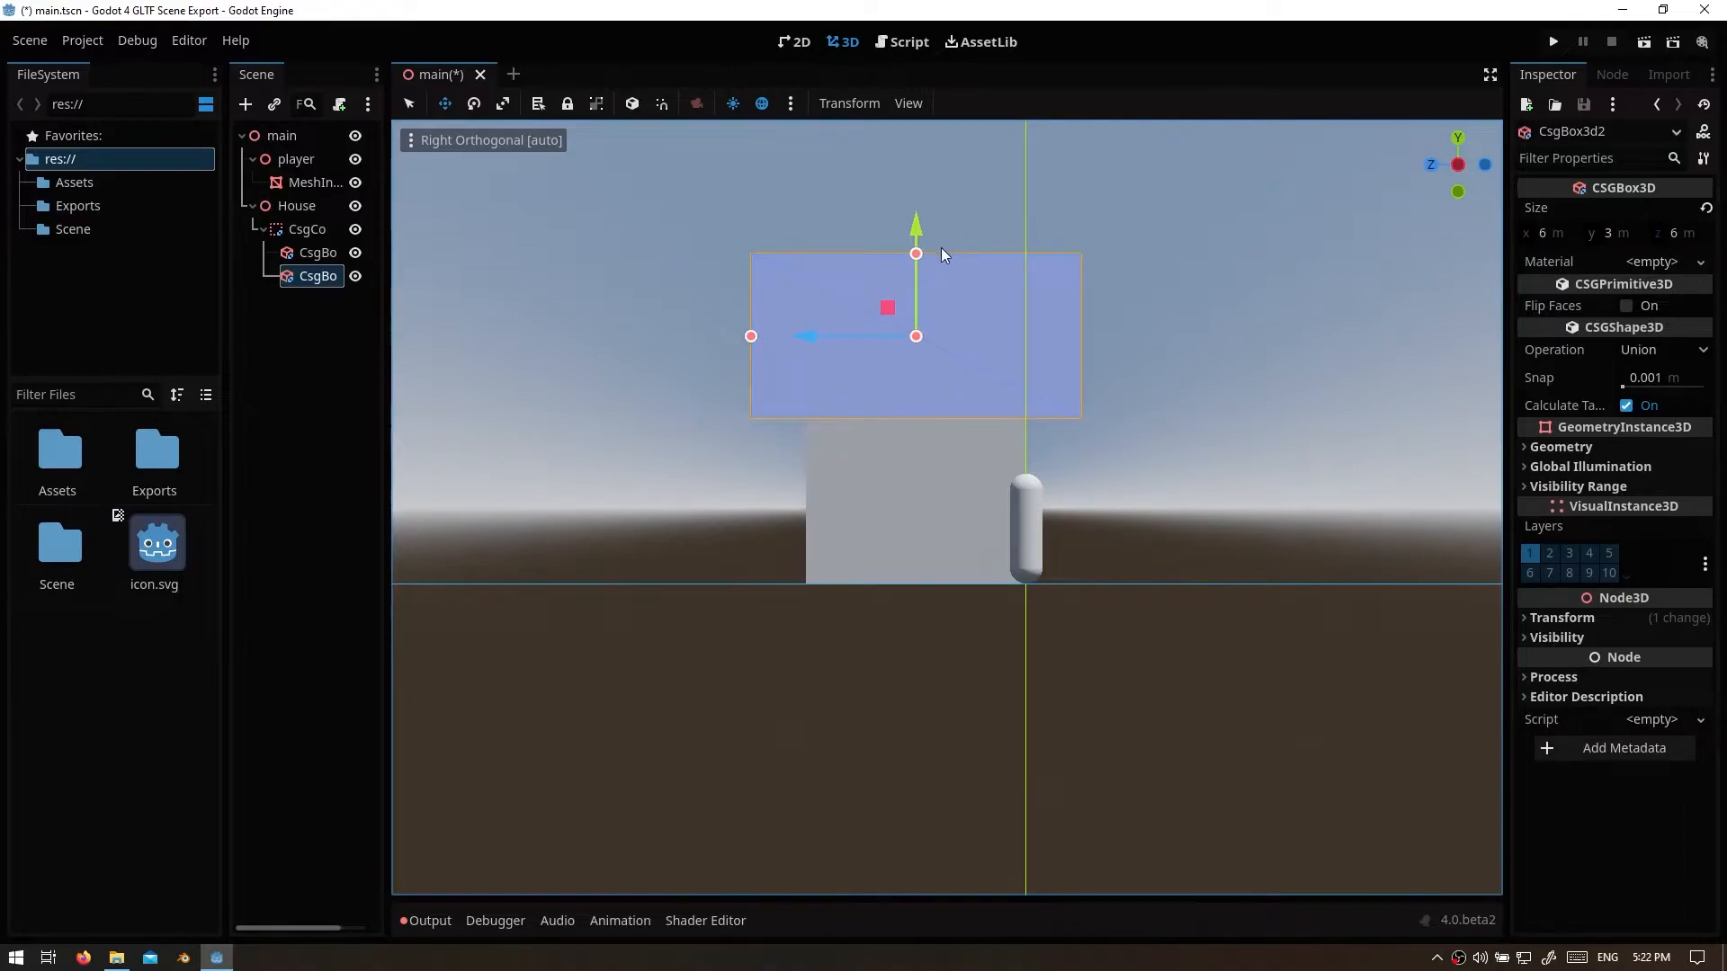
Step: Duplicate the upper box and rotate the copy about 45 degrees around the x axis to match a roof slope
key(ctrl+d)
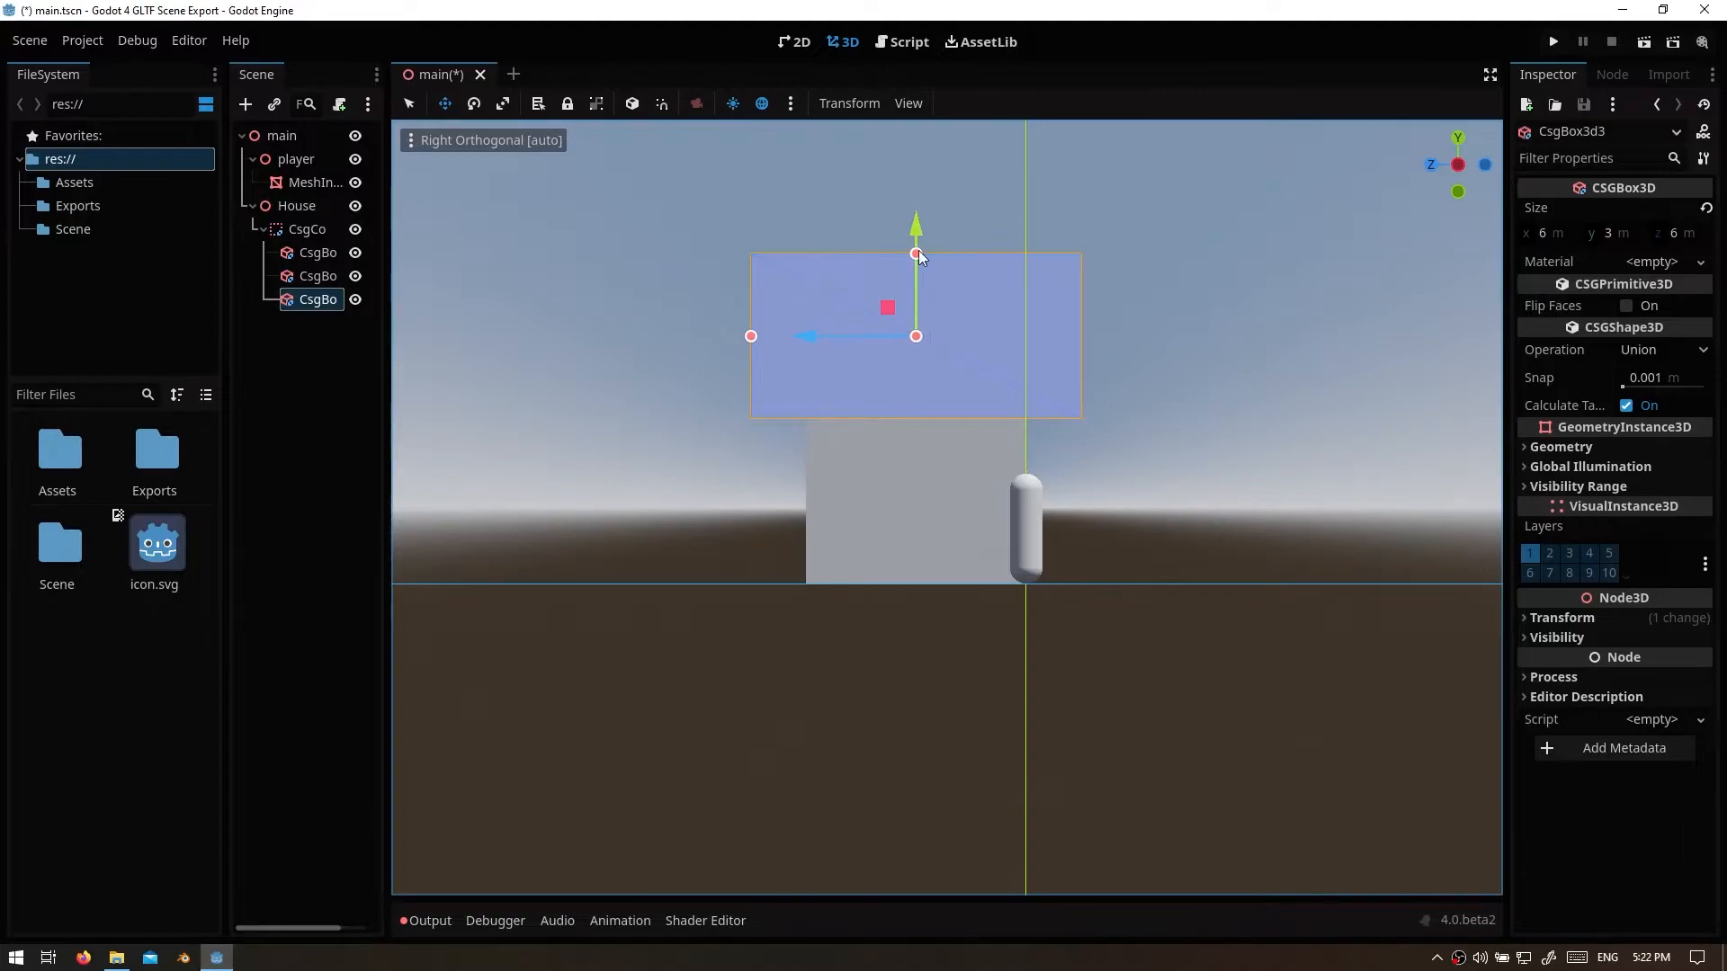
key(e)
mouse_move(886, 263)
mouse_down()
mouse_move(862, 311)
mouse_move(894, 261)
mouse_move(932, 257)
mouse_move(916, 261)
mouse_up()
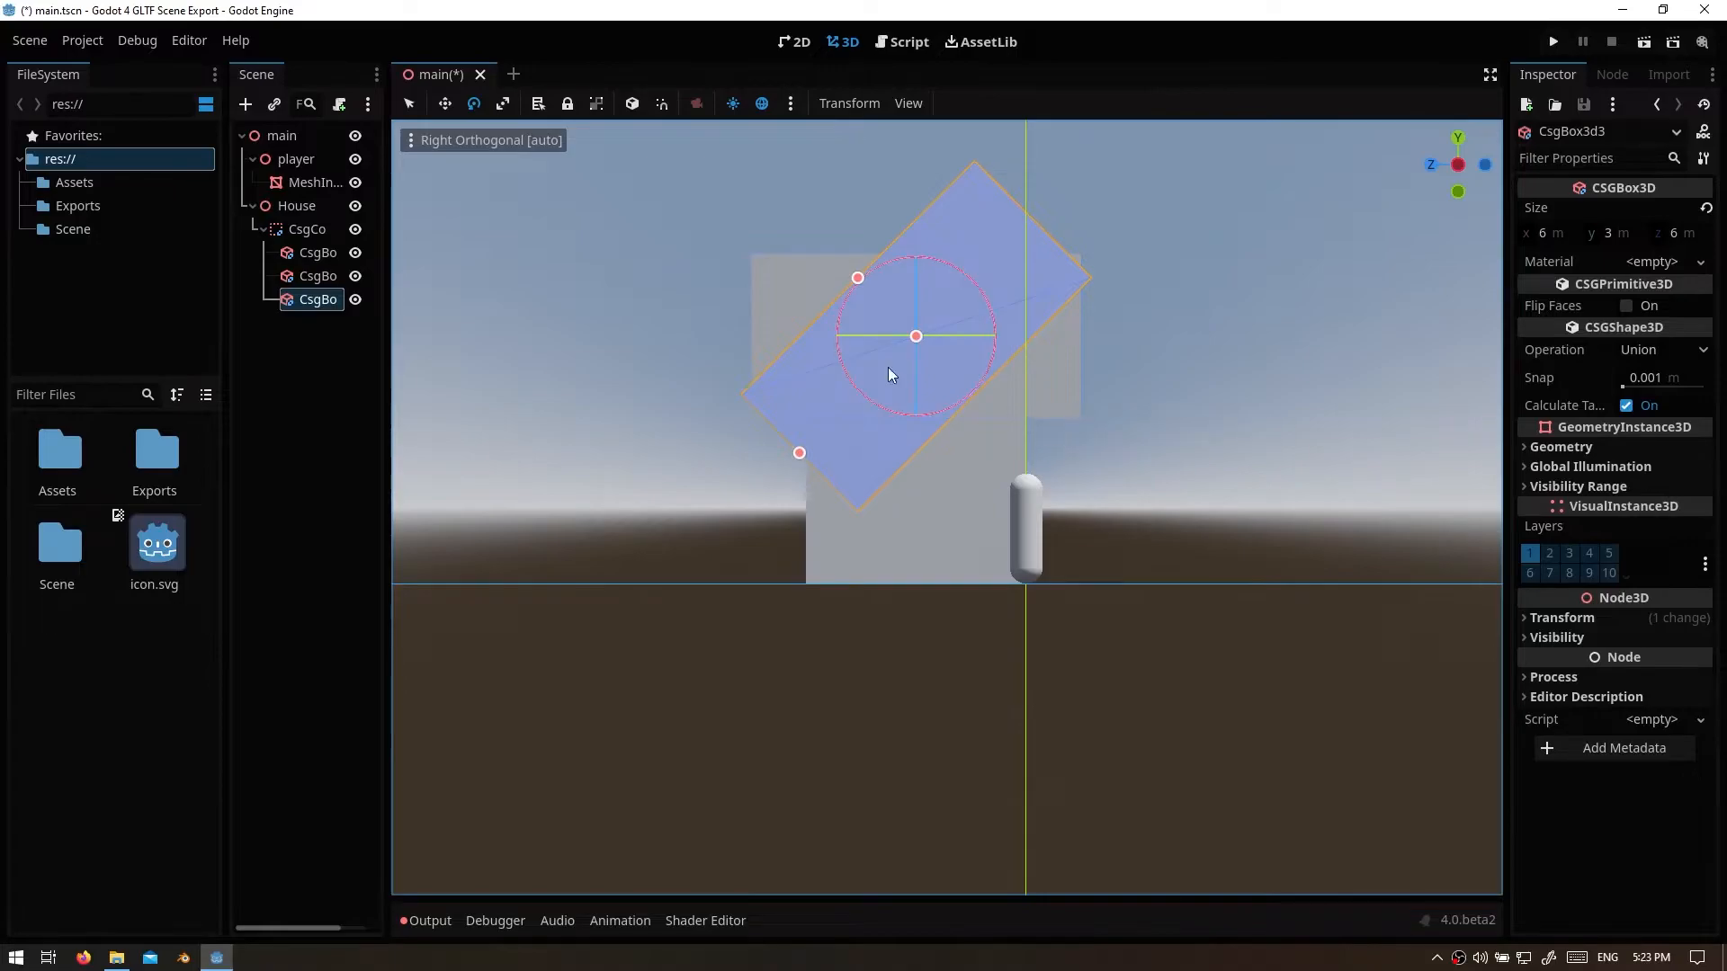
Step: Move the tilted box outward along z beside the upper box and lengthen it to about 8.9 m in z
key(w)
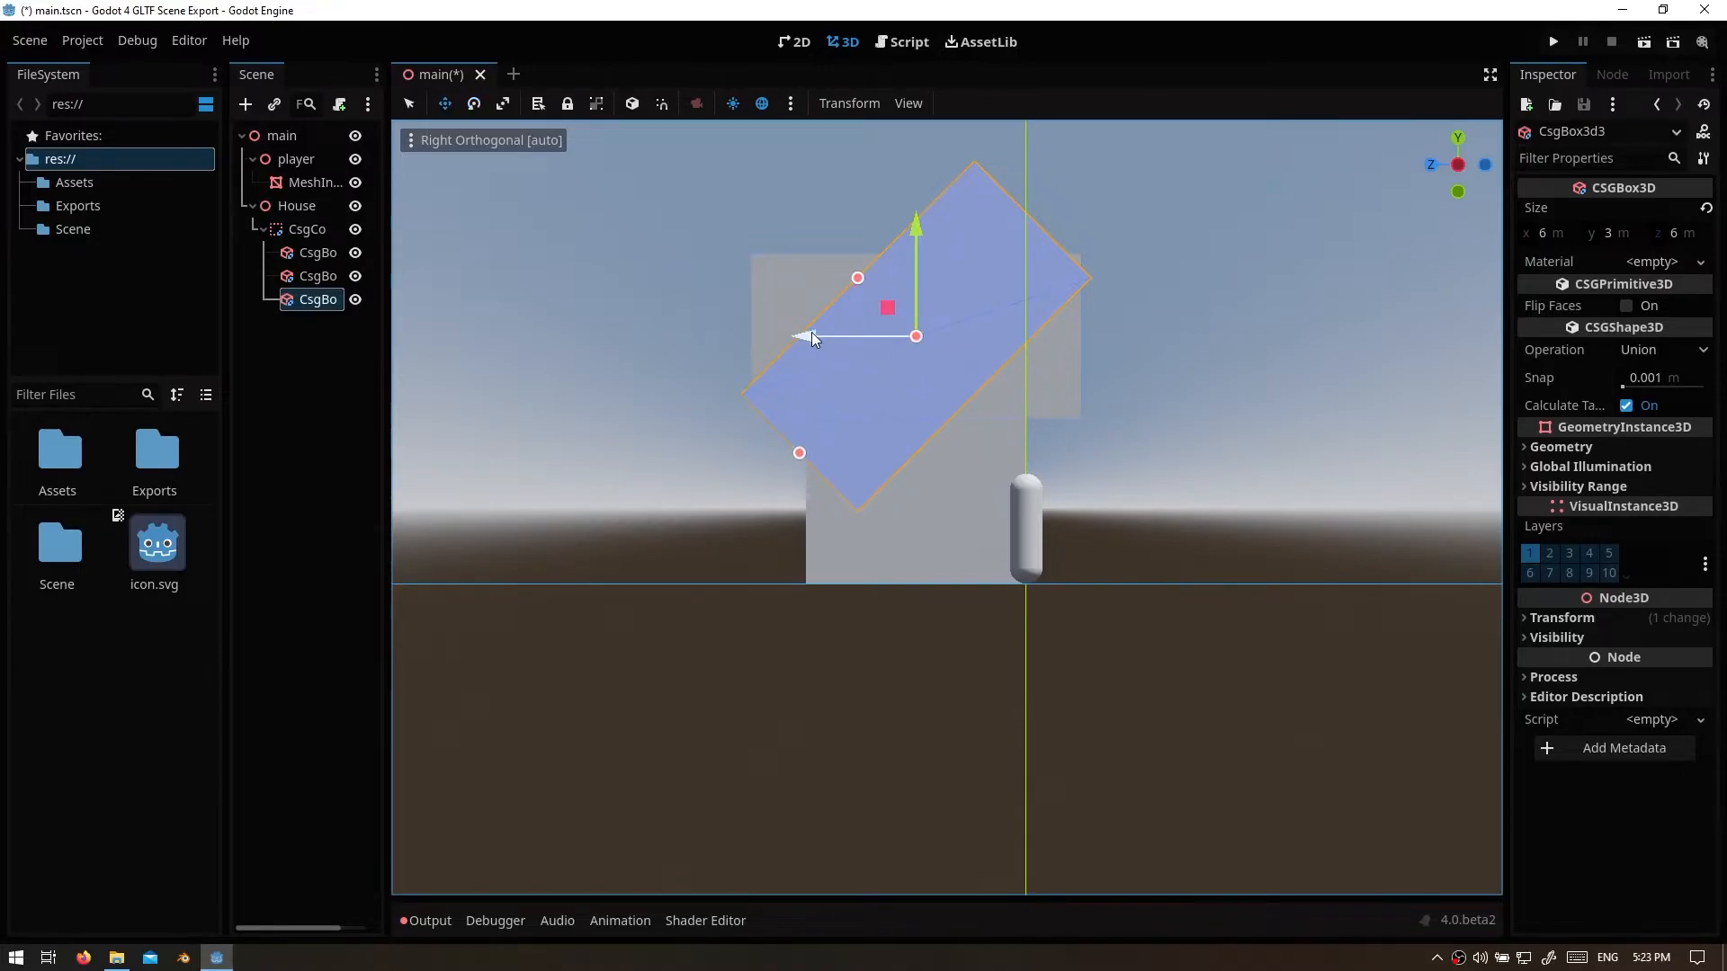
drag(814, 334, 619, 322)
drag(601, 454, 548, 513)
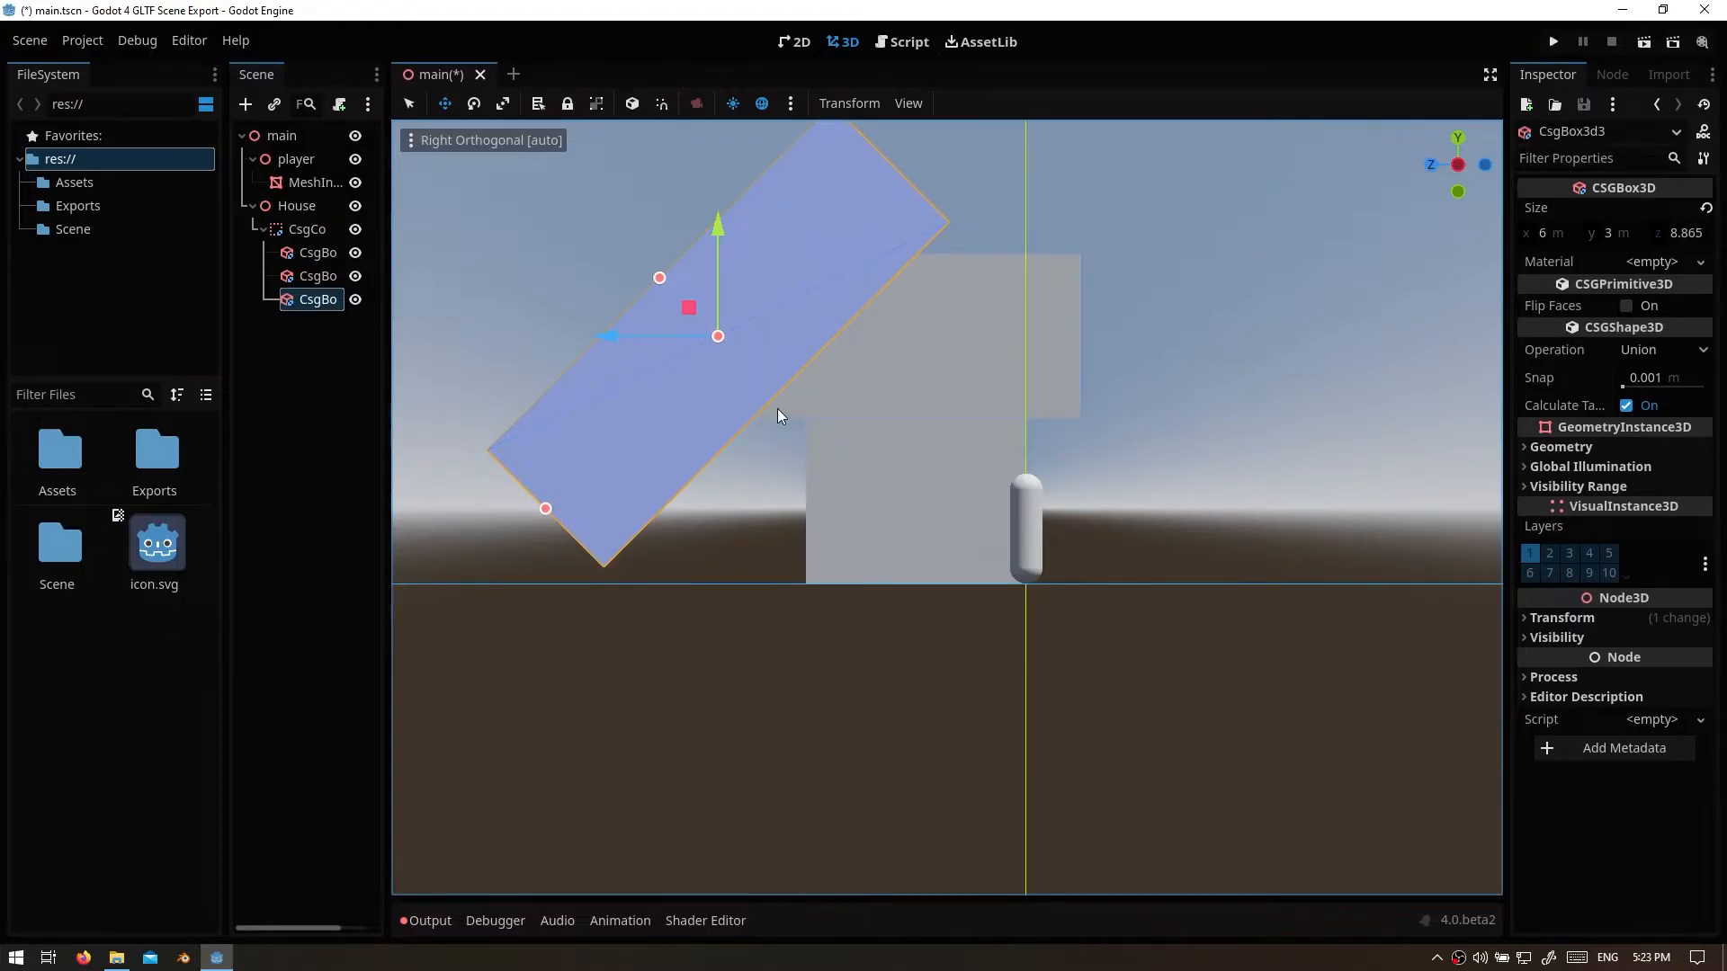
Step: Duplicate the tilted box, rotate the copy to the mirrored slope and move it along z to the opposite side of the roof
key(ctrl+d)
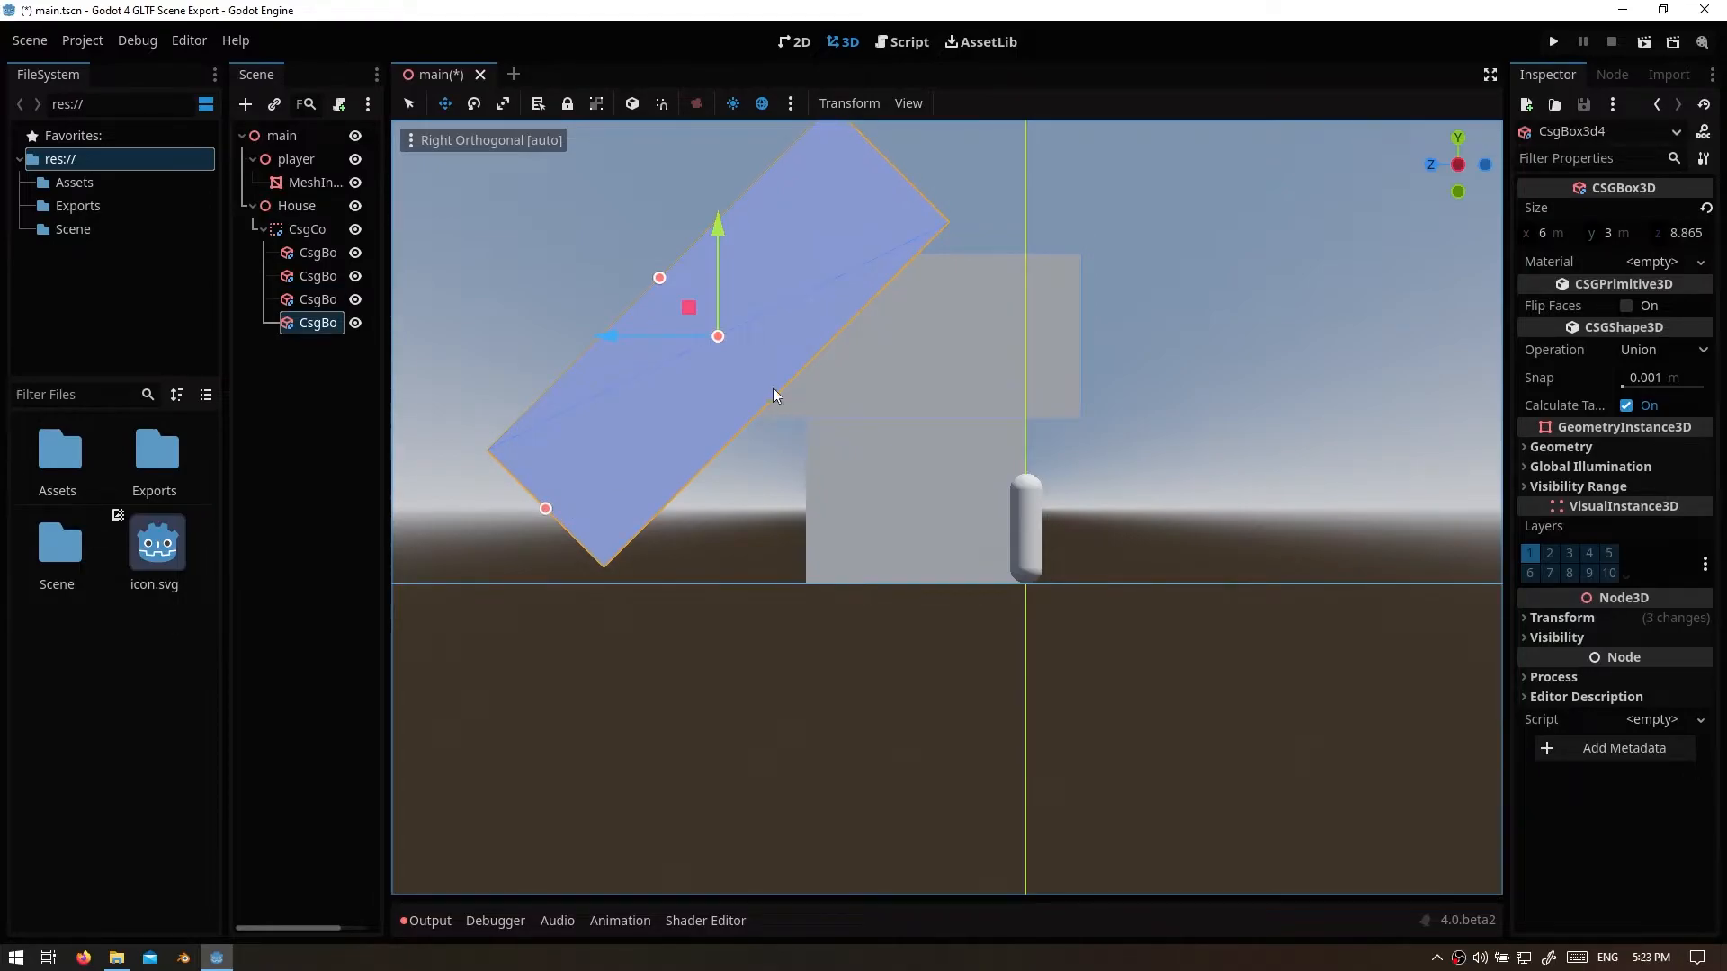
drag(606, 336, 871, 332)
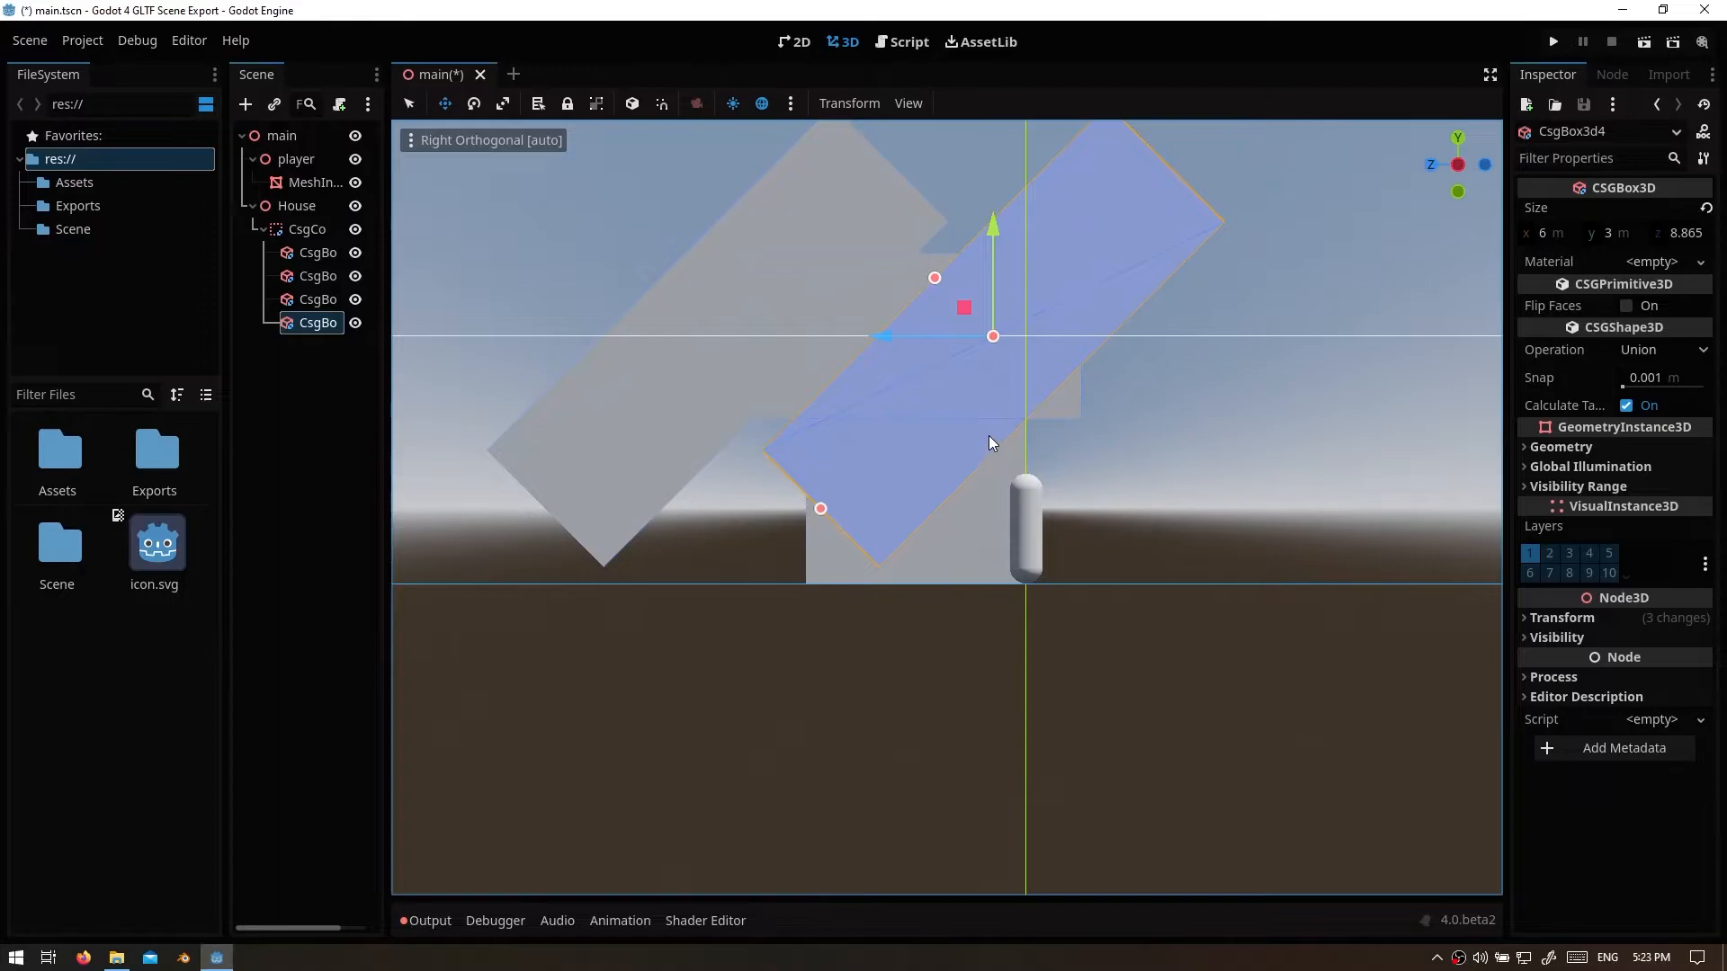
key(e)
drag(929, 388, 1047, 407)
key(w)
drag(881, 333, 1000, 332)
Step: Set the operation of both tilted boxes to Subtraction to cut the gabled roof, and select the parent CSG combiner
middle_drag(1135, 207, 1149, 414)
scroll(1149, 414, down, 3)
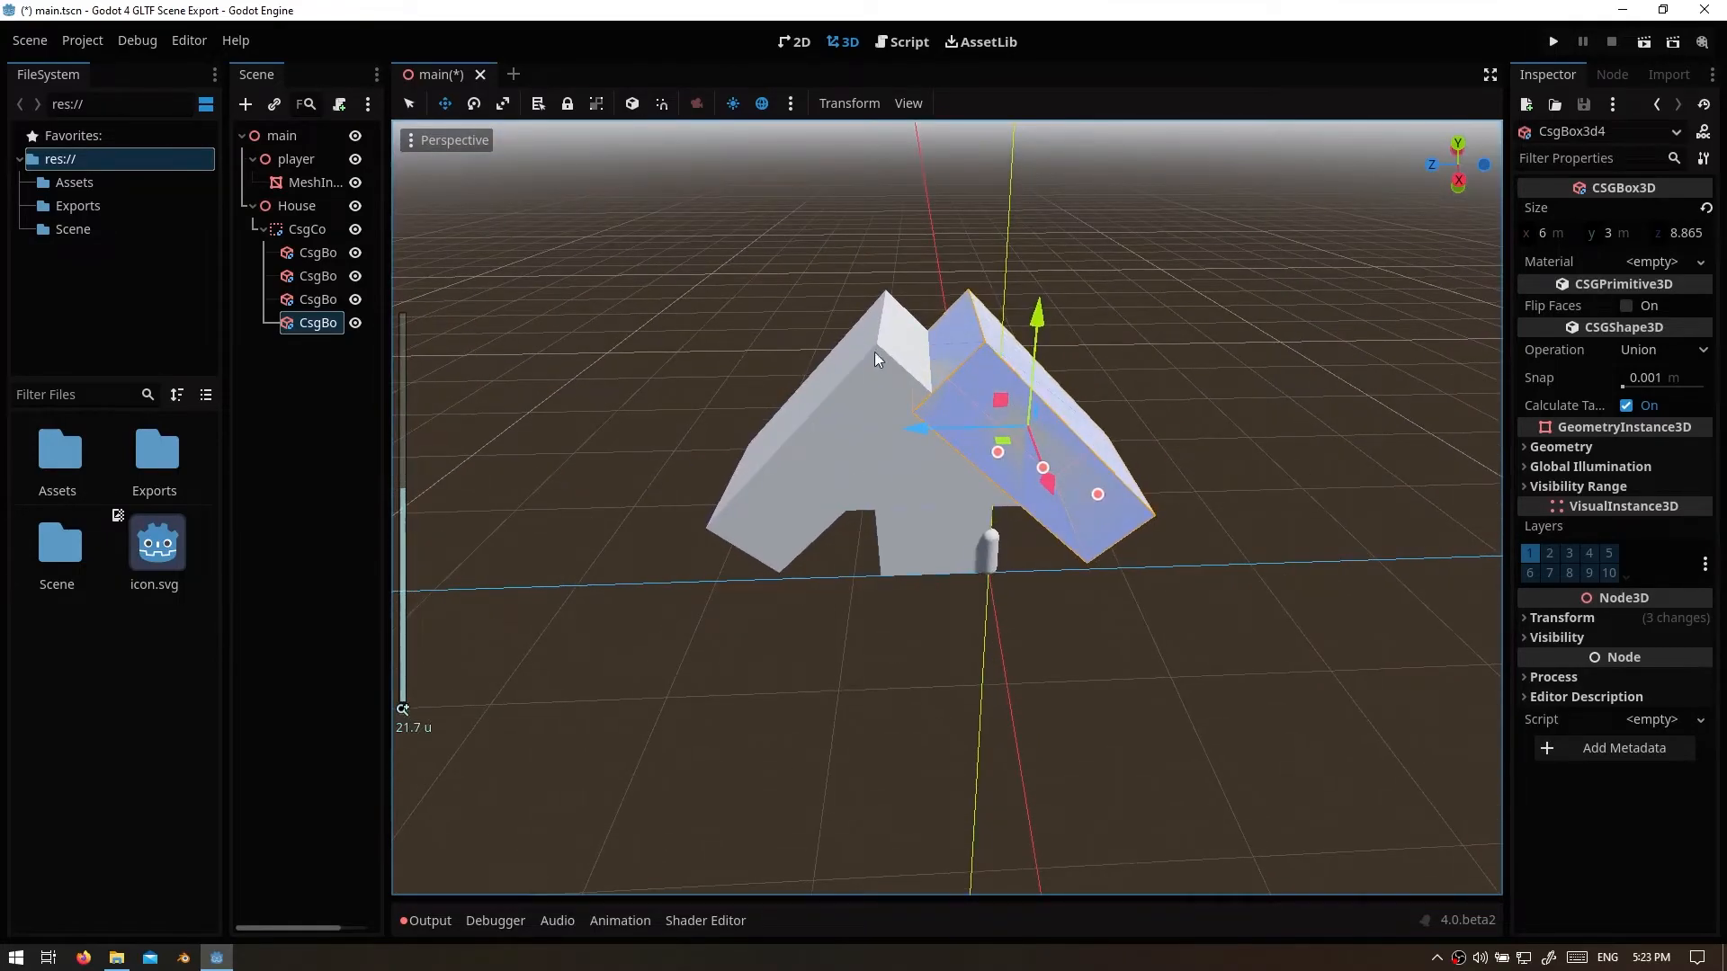
click(1660, 358)
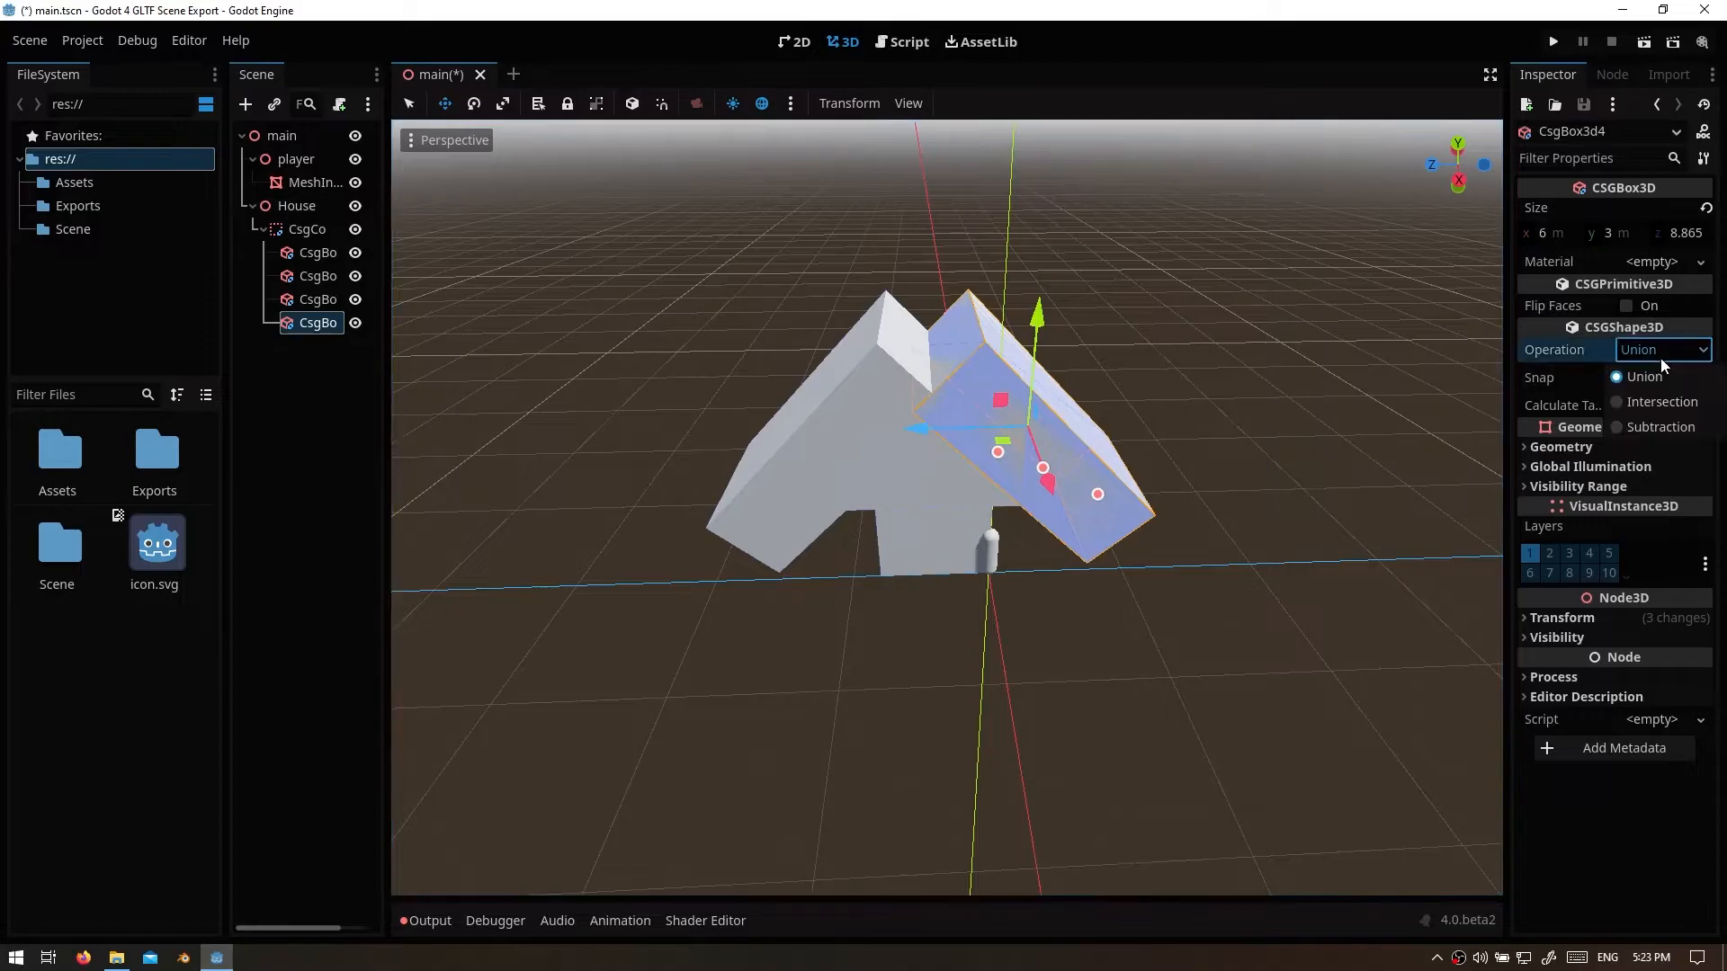
click(1655, 422)
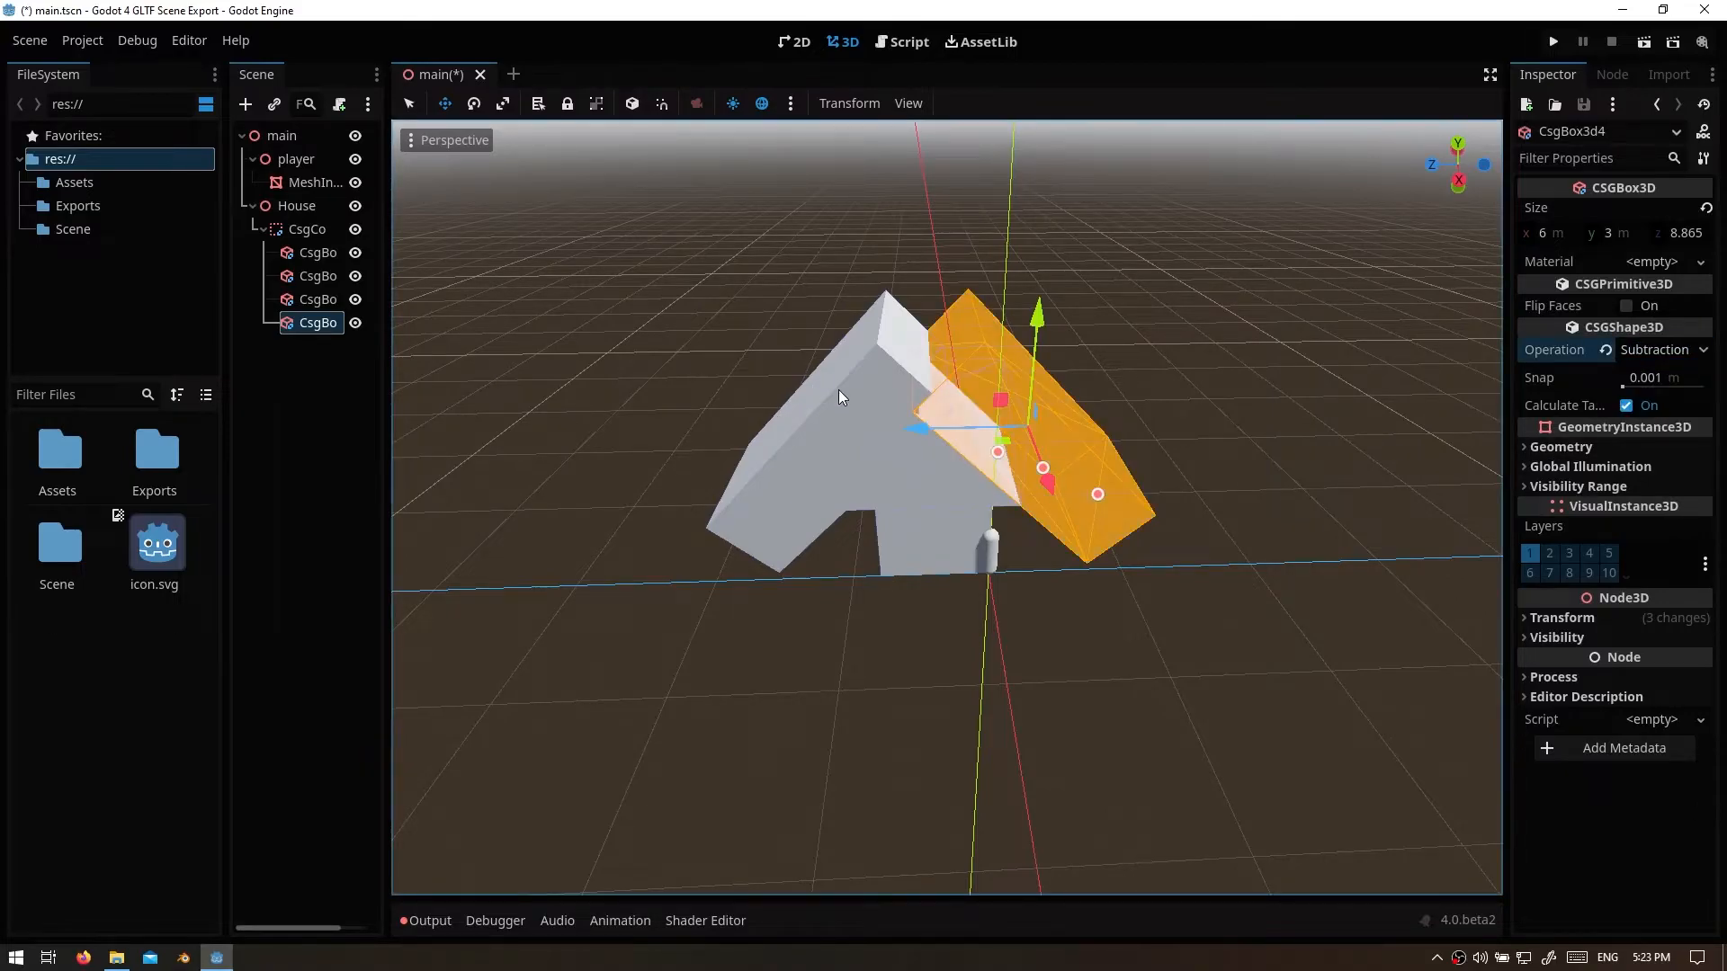
click(321, 299)
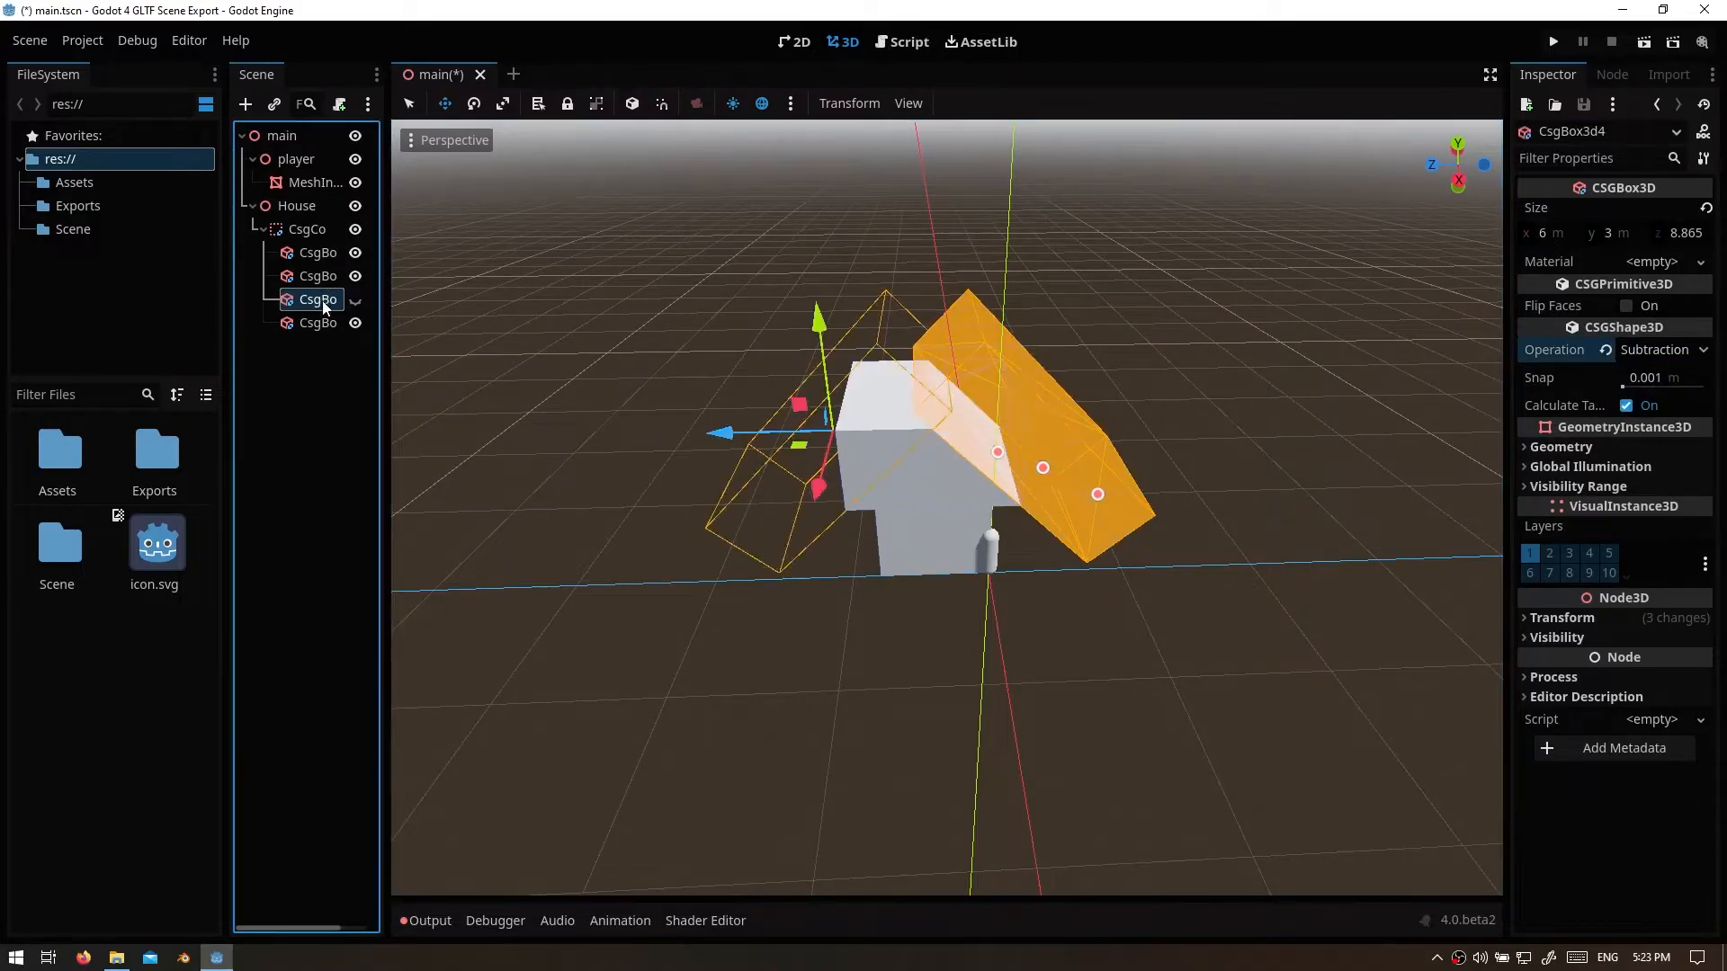
click(1641, 350)
click(1655, 416)
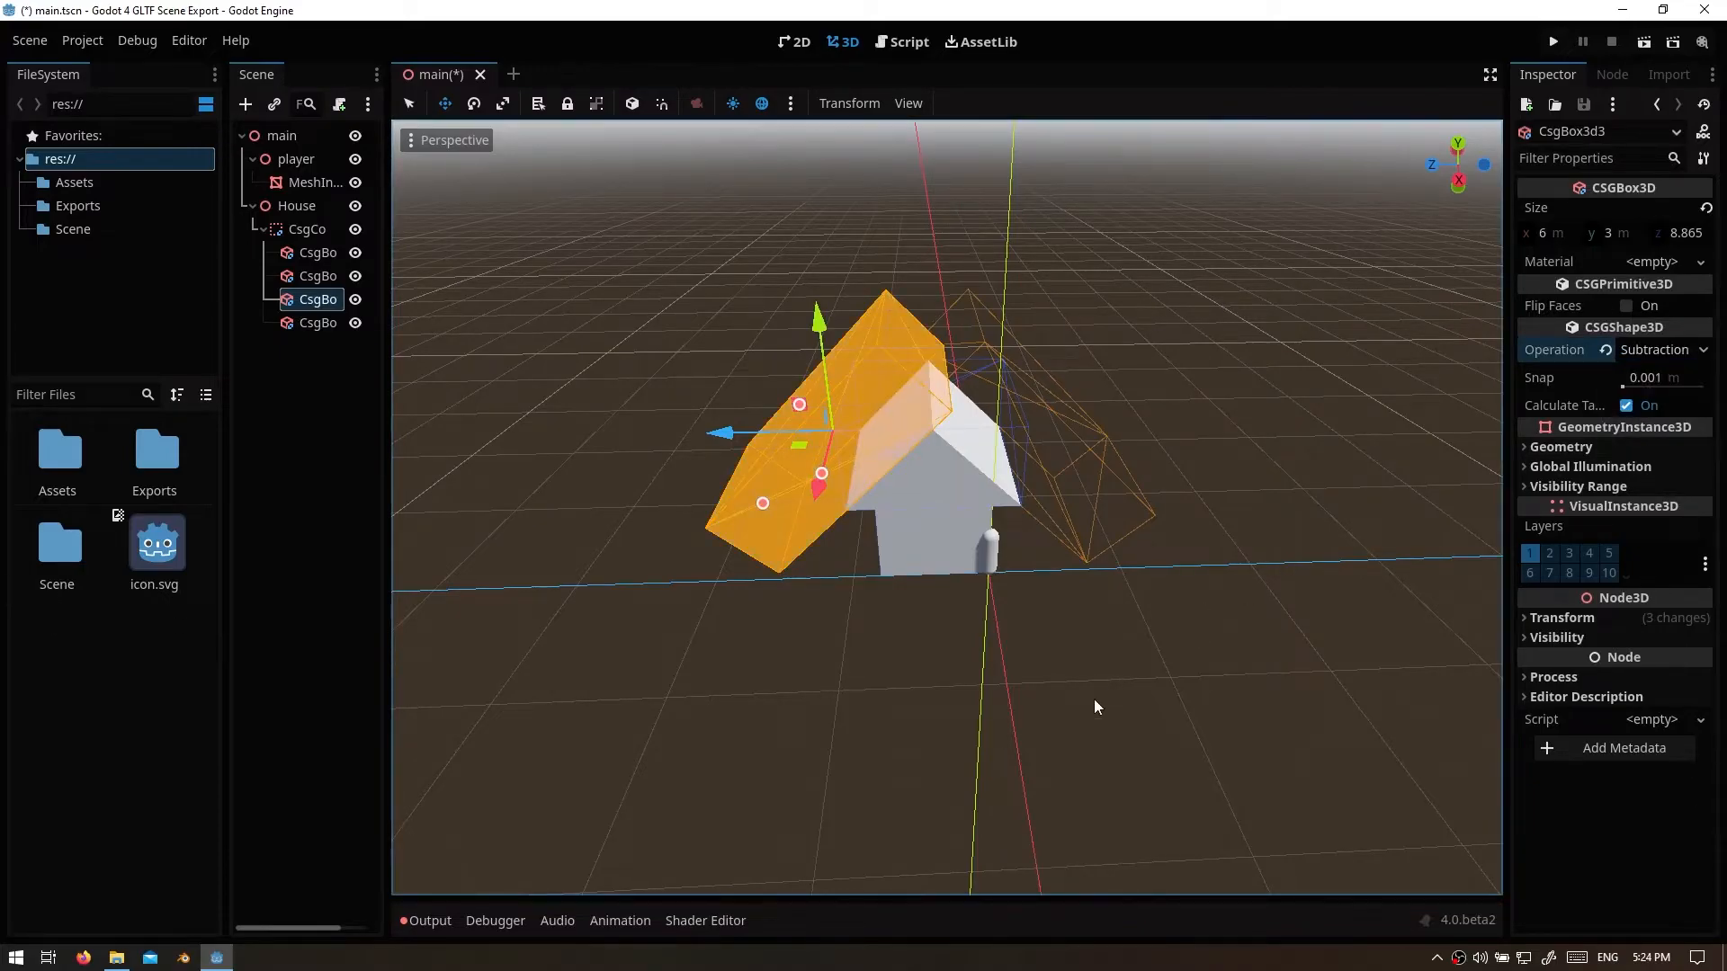
click(307, 229)
middle_drag(970, 689, 975, 641)
scroll(866, 585, up, 3)
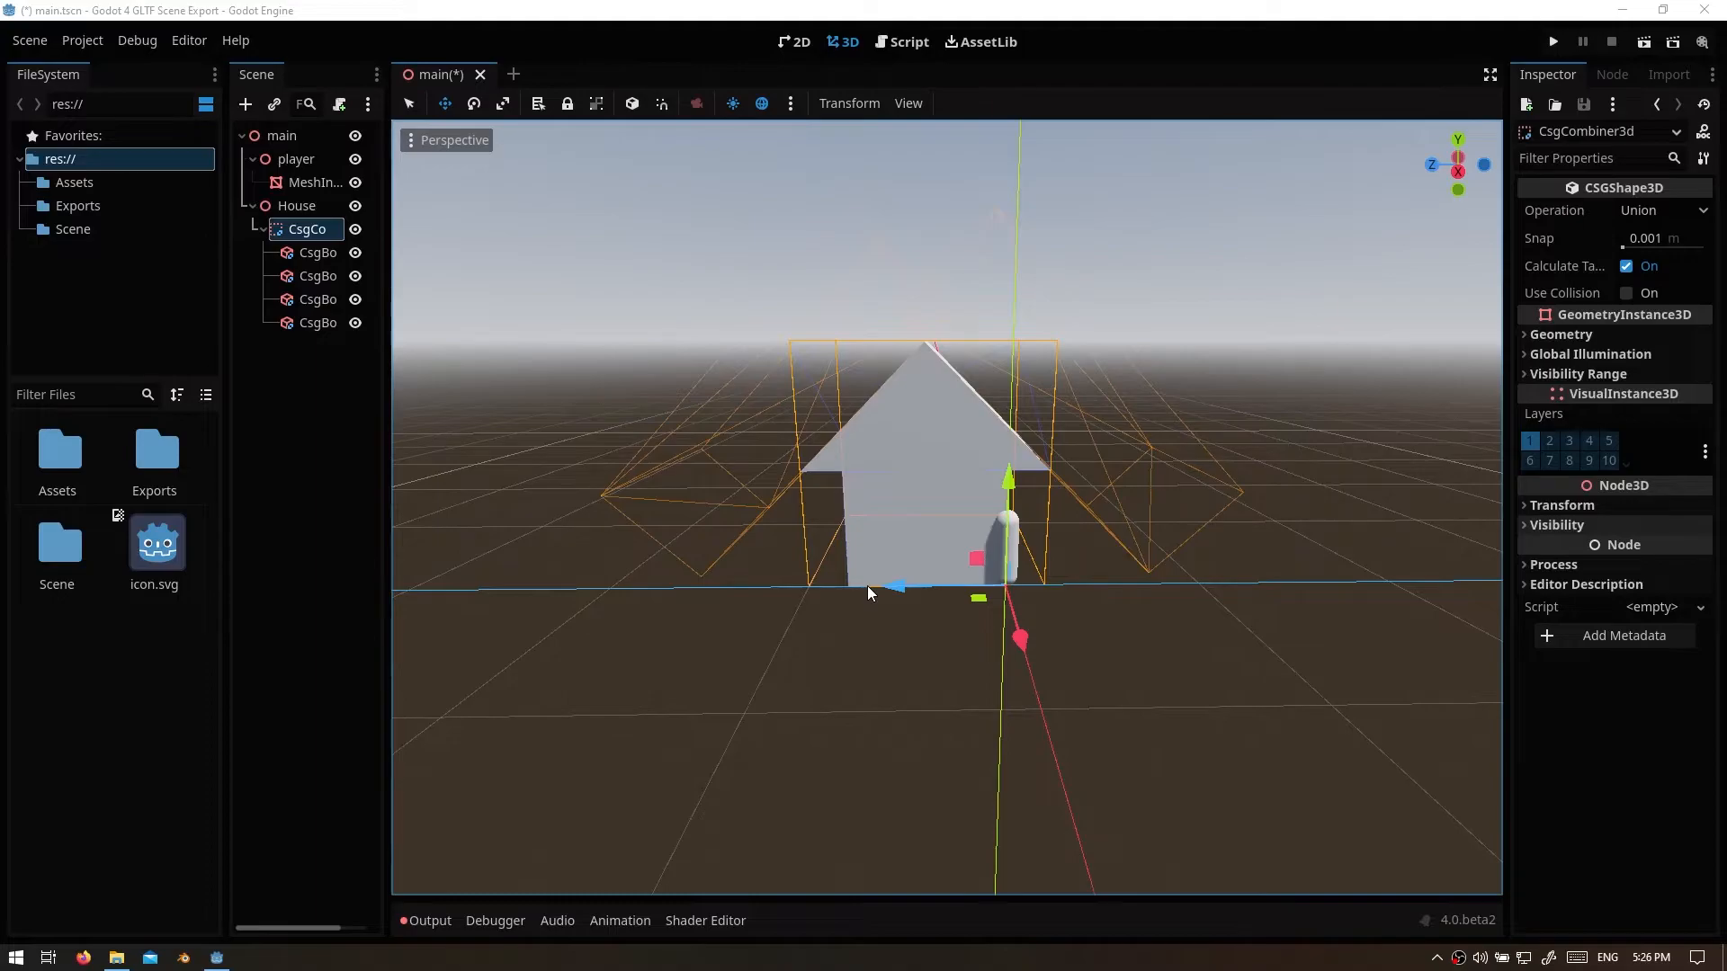
Step: Add a CSGBox3D to the house's CSG combiner and move it about 1.8 m along z to the middle of the gable wall
middle_drag(946, 452, 936, 530)
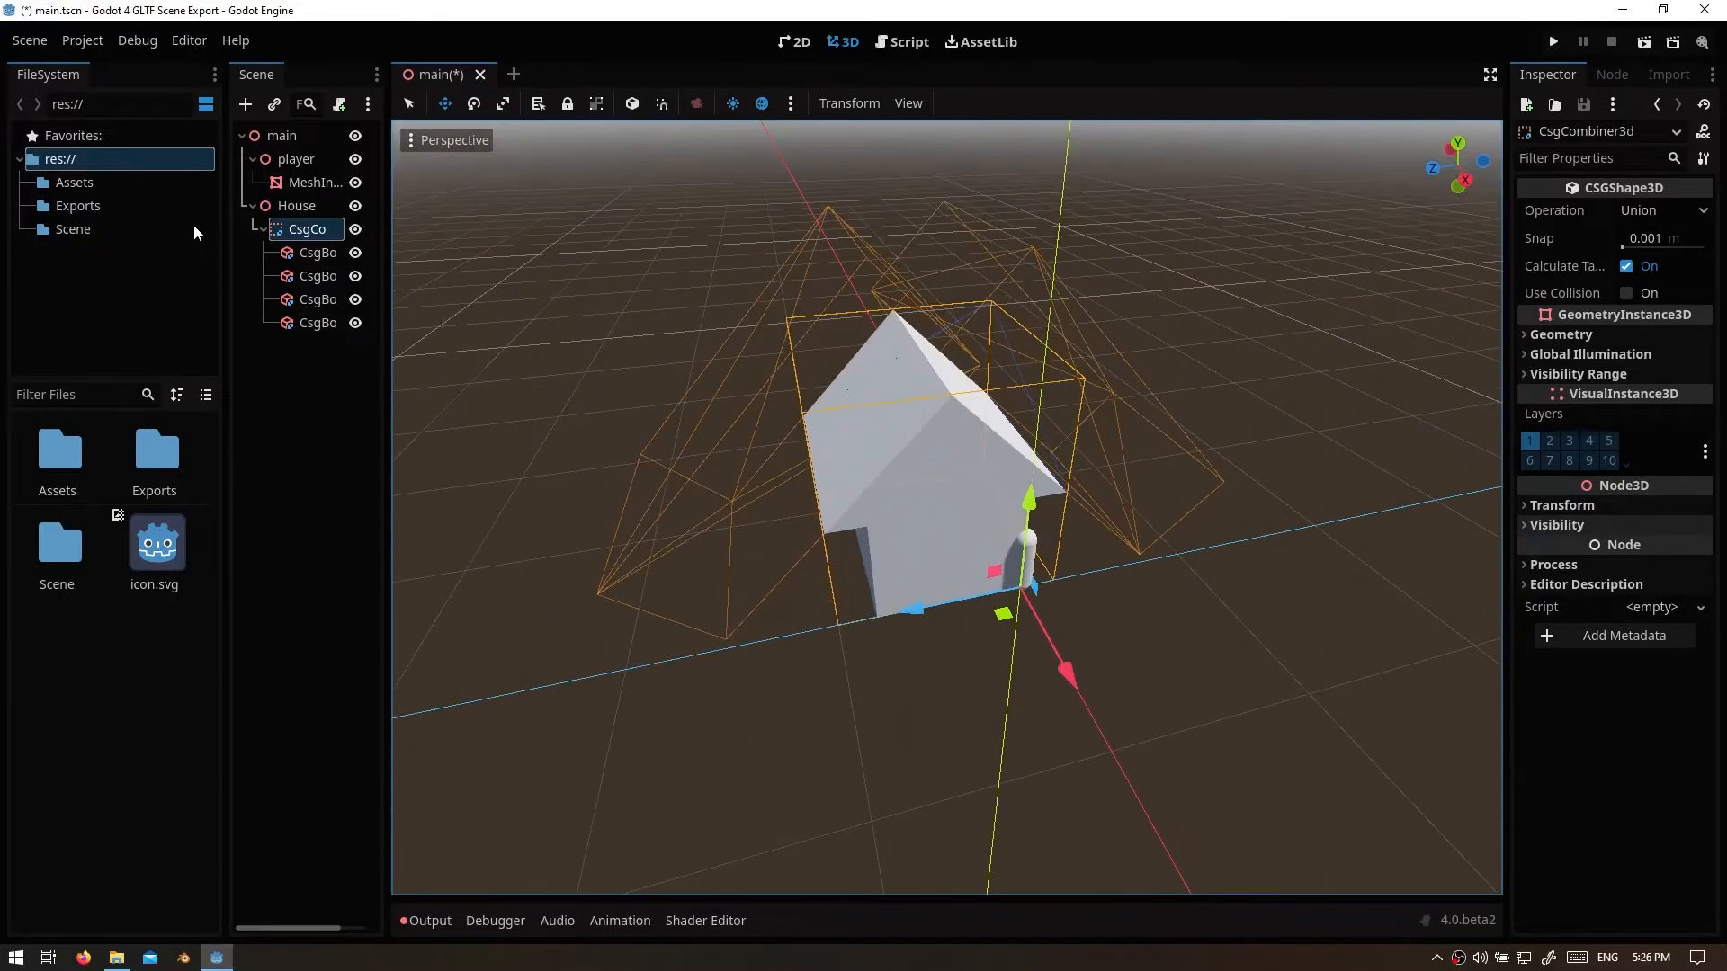
key(ctrl+a)
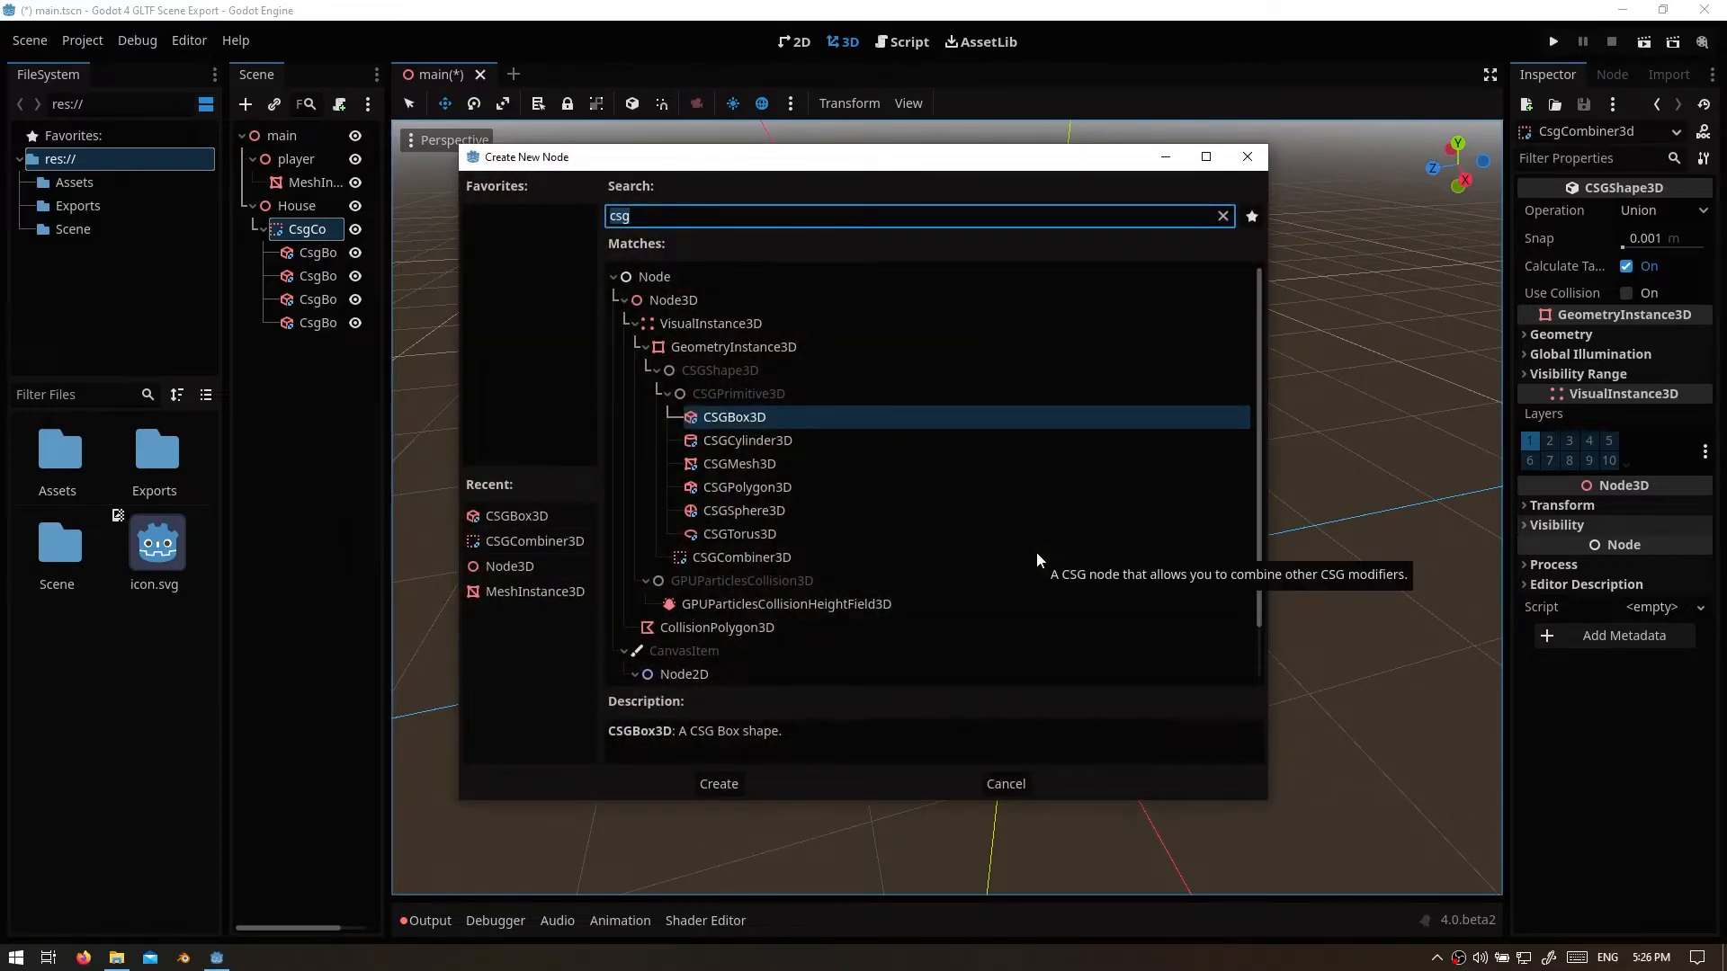
key(Return)
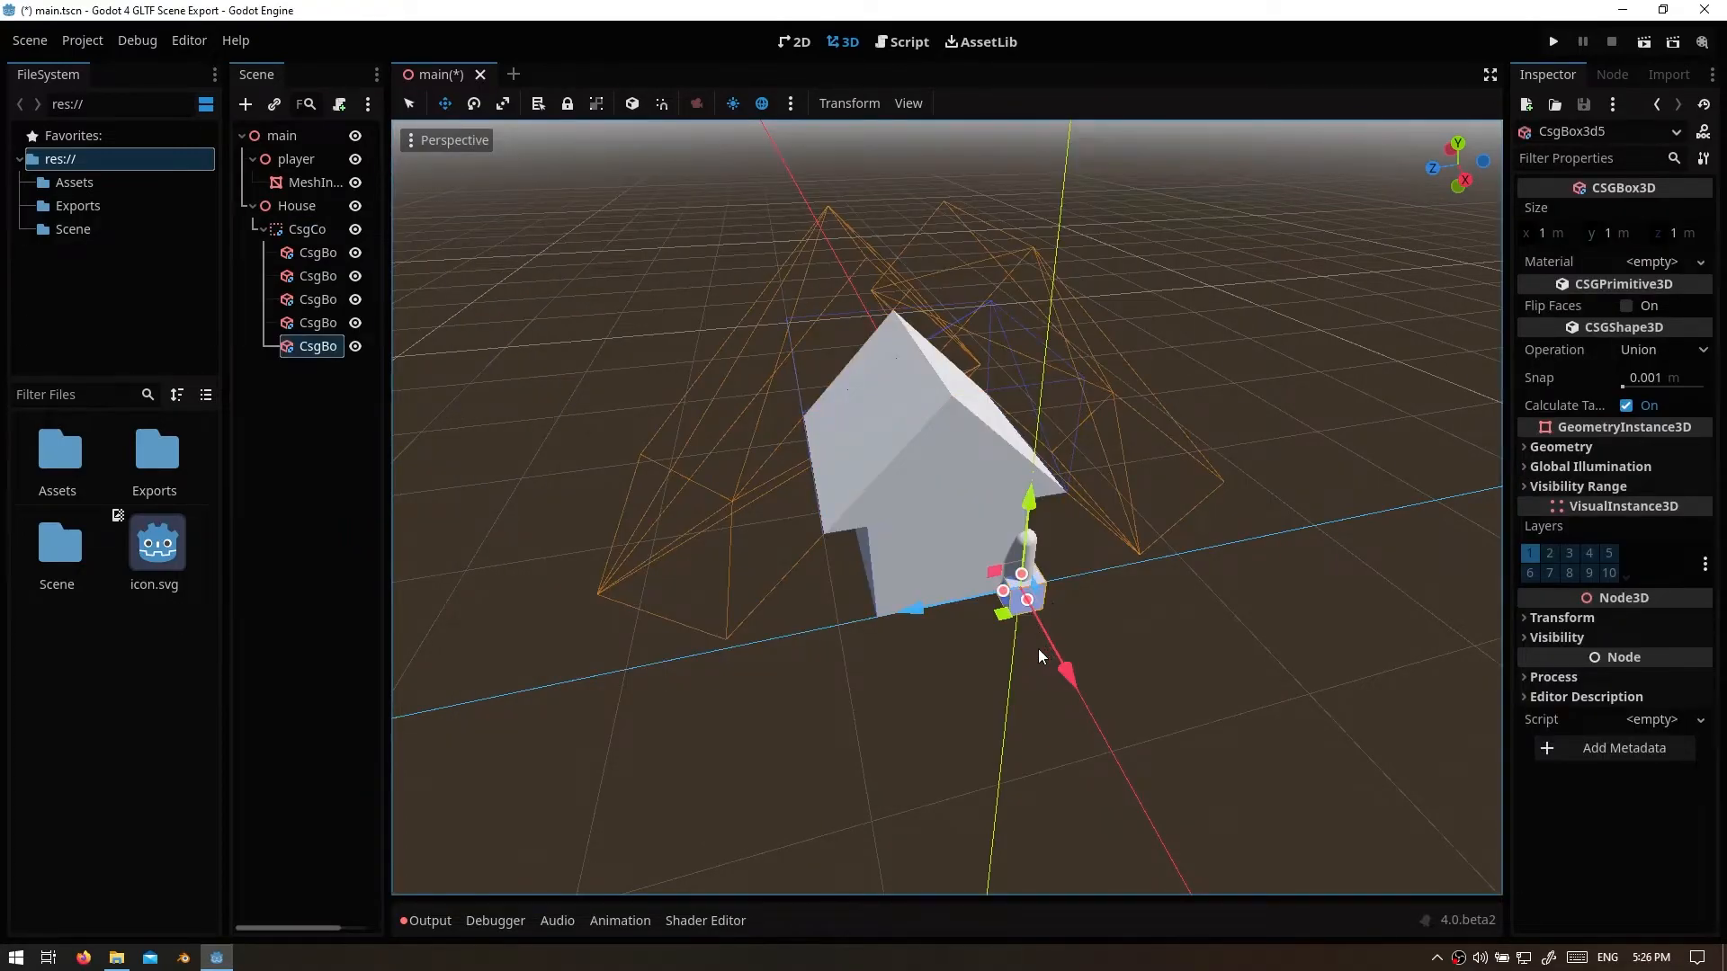
key(KP_1)
key(KP_3)
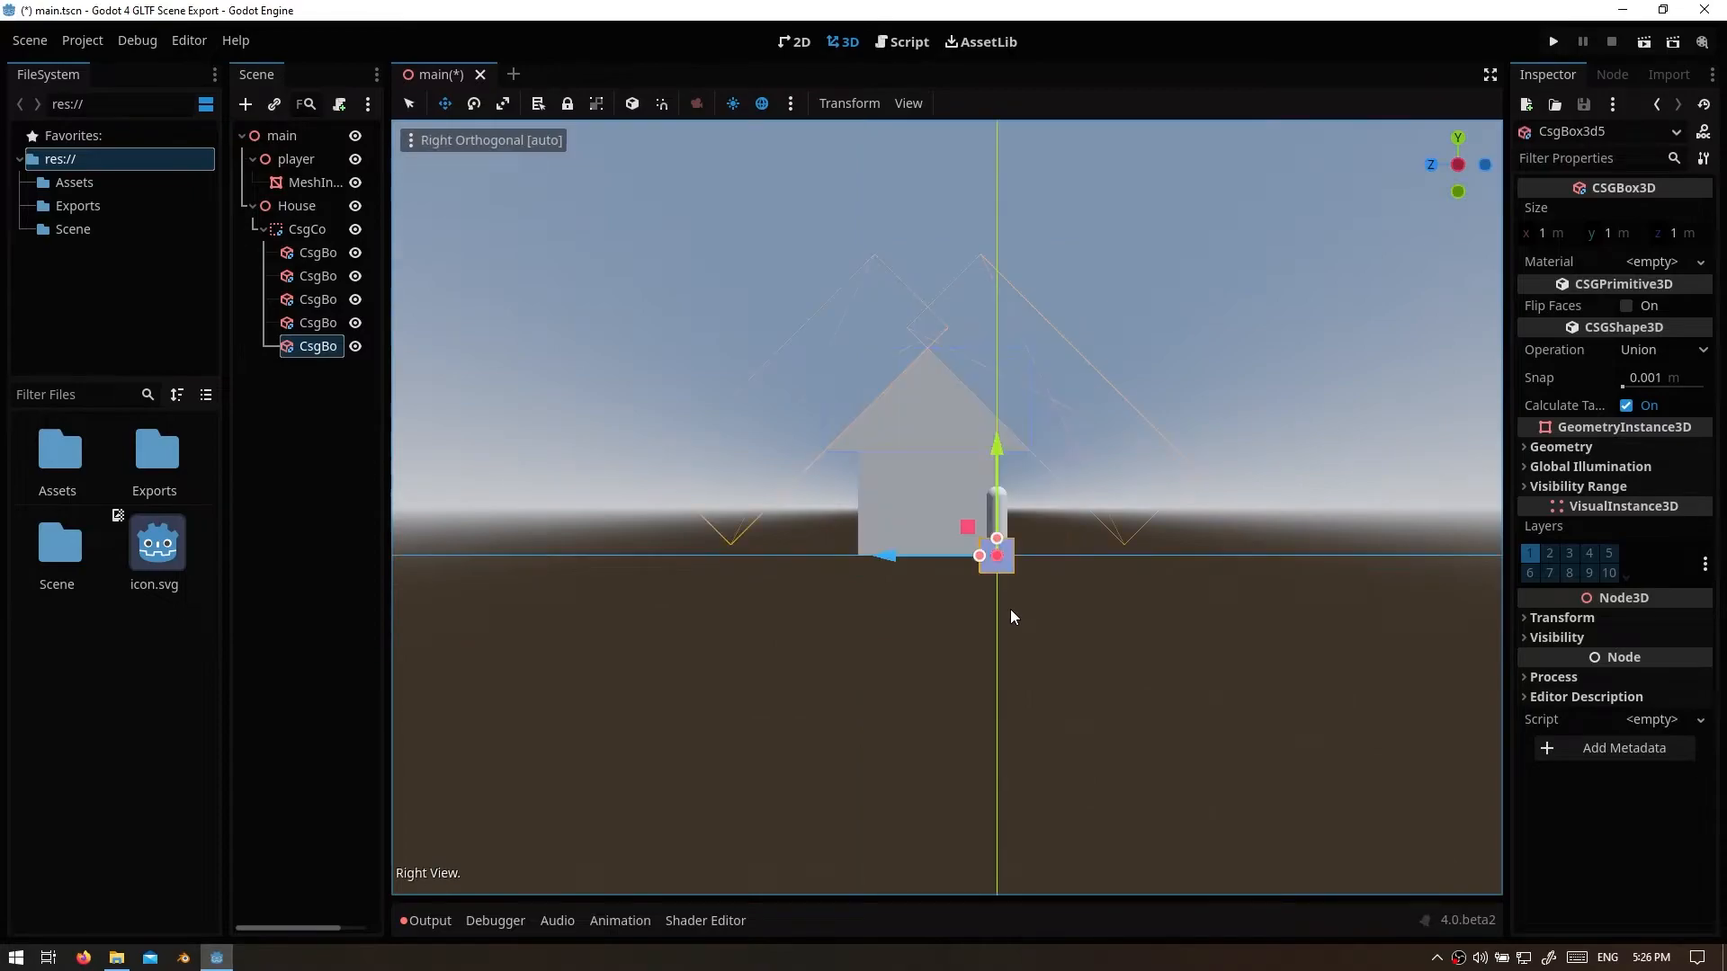
scroll(944, 557, up, 6)
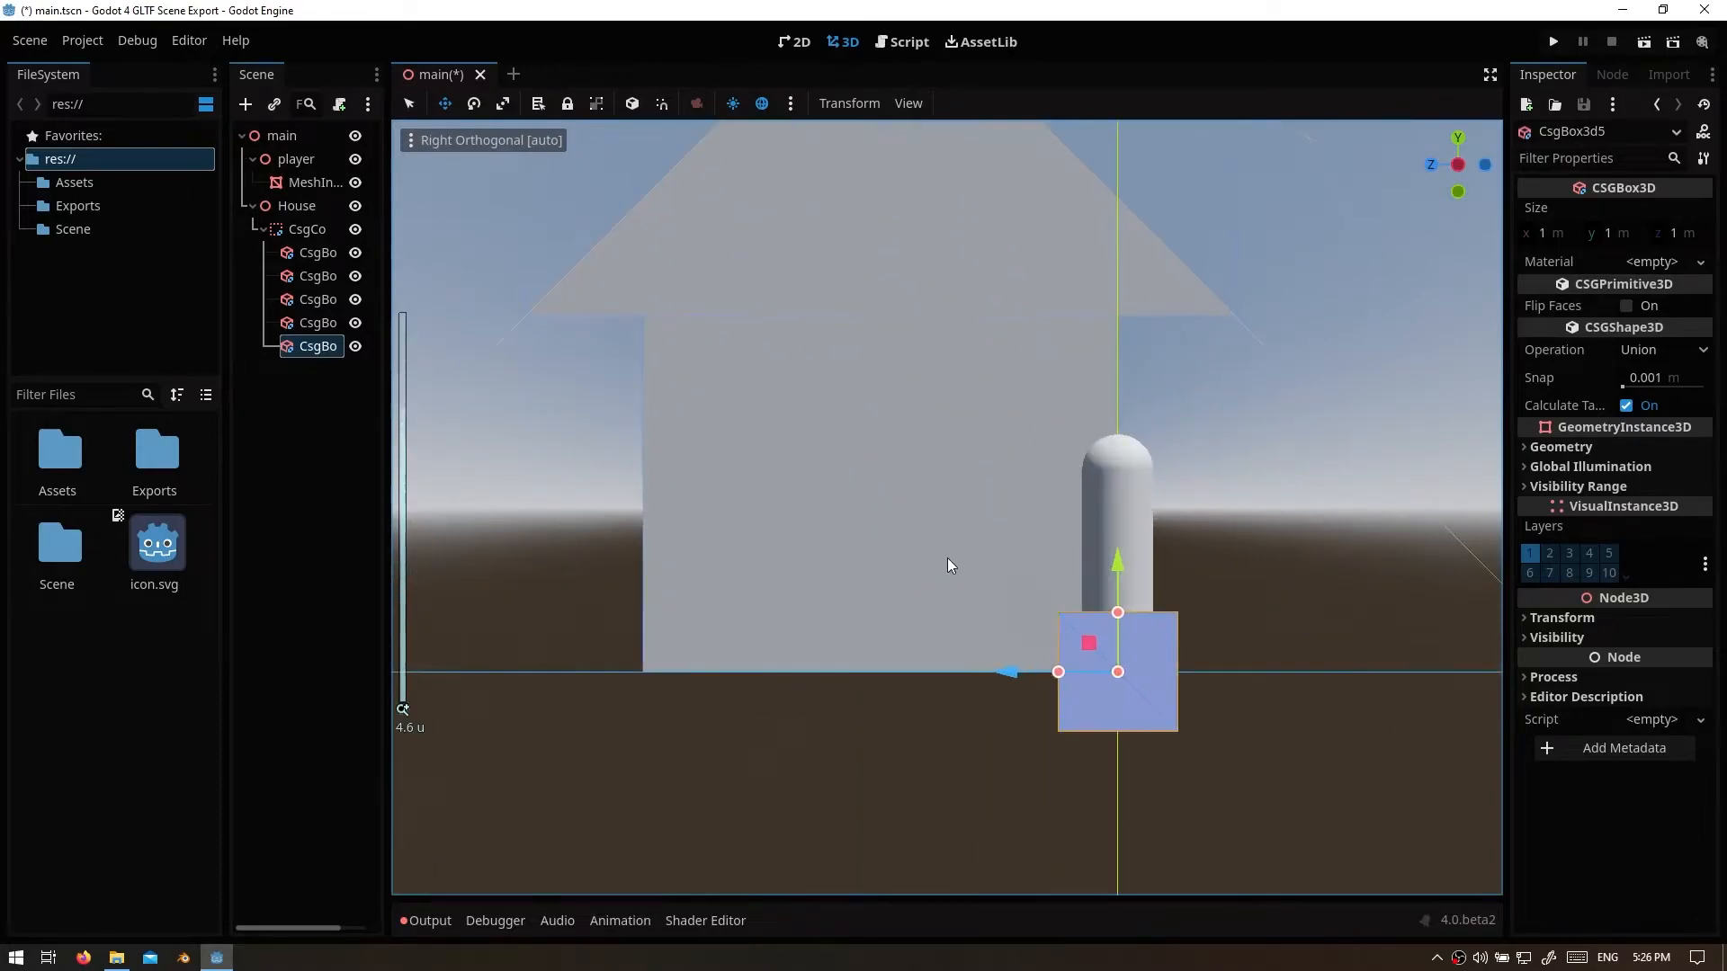
drag(1008, 673, 791, 654)
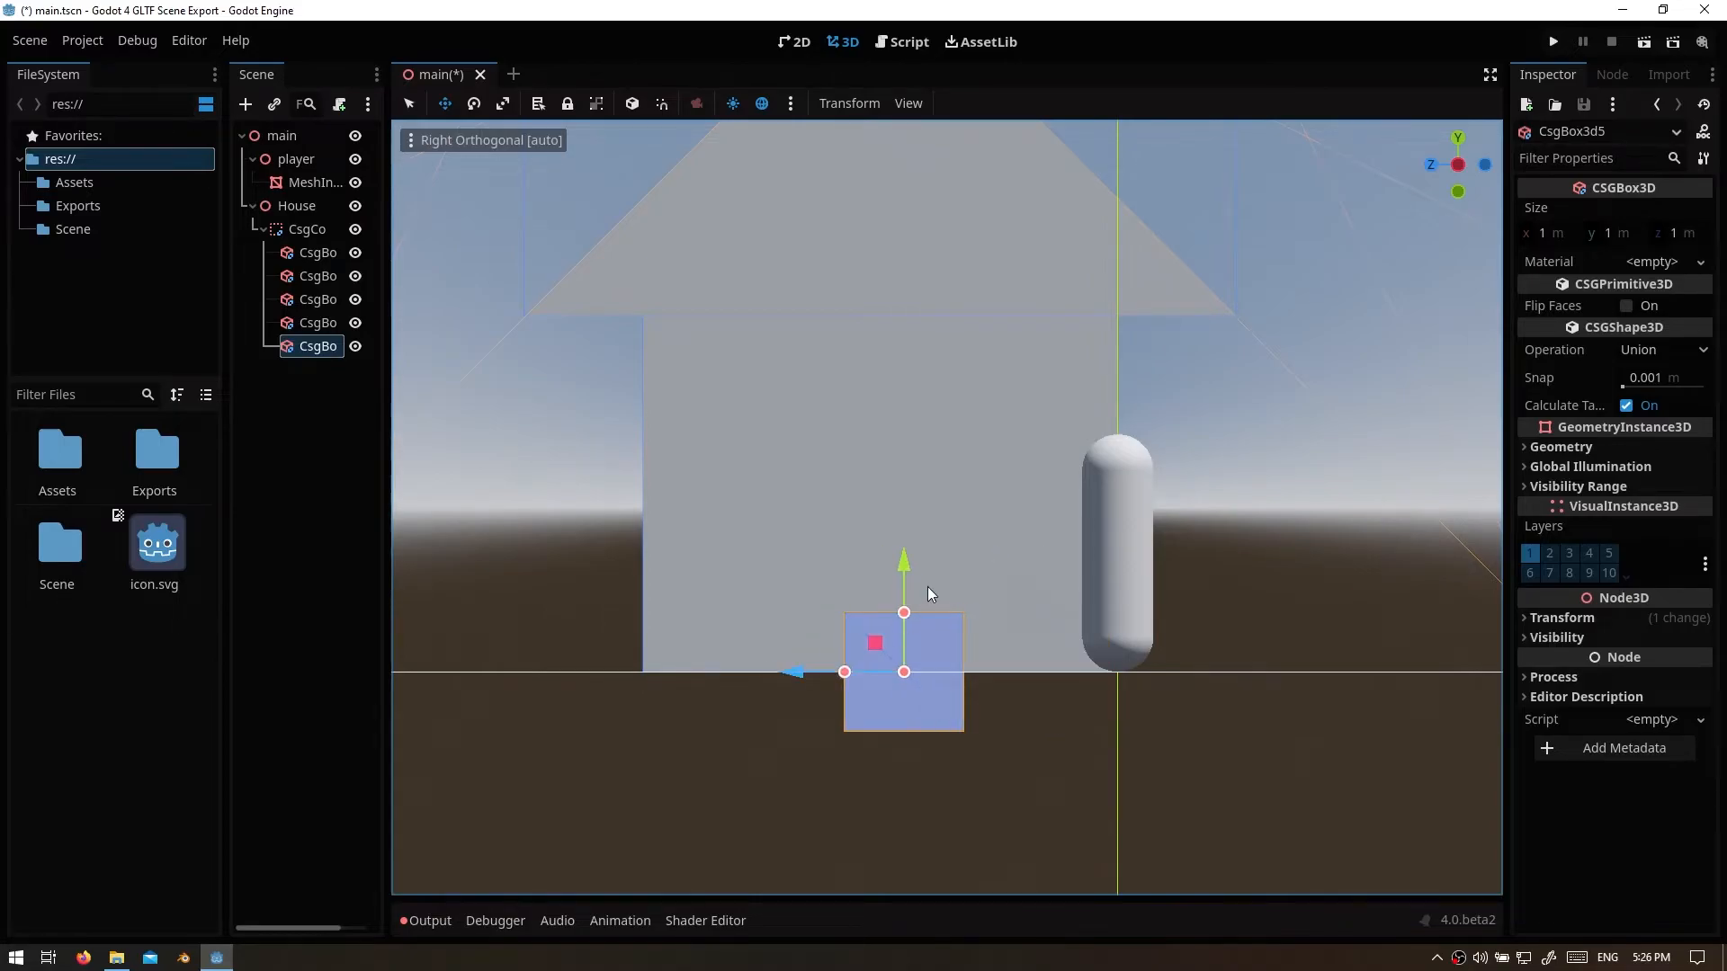
Step: Set the new box's y size to 2.2 m and raise it so its base rests on the ground line as a door shape
click(1624, 232)
text(2.2)
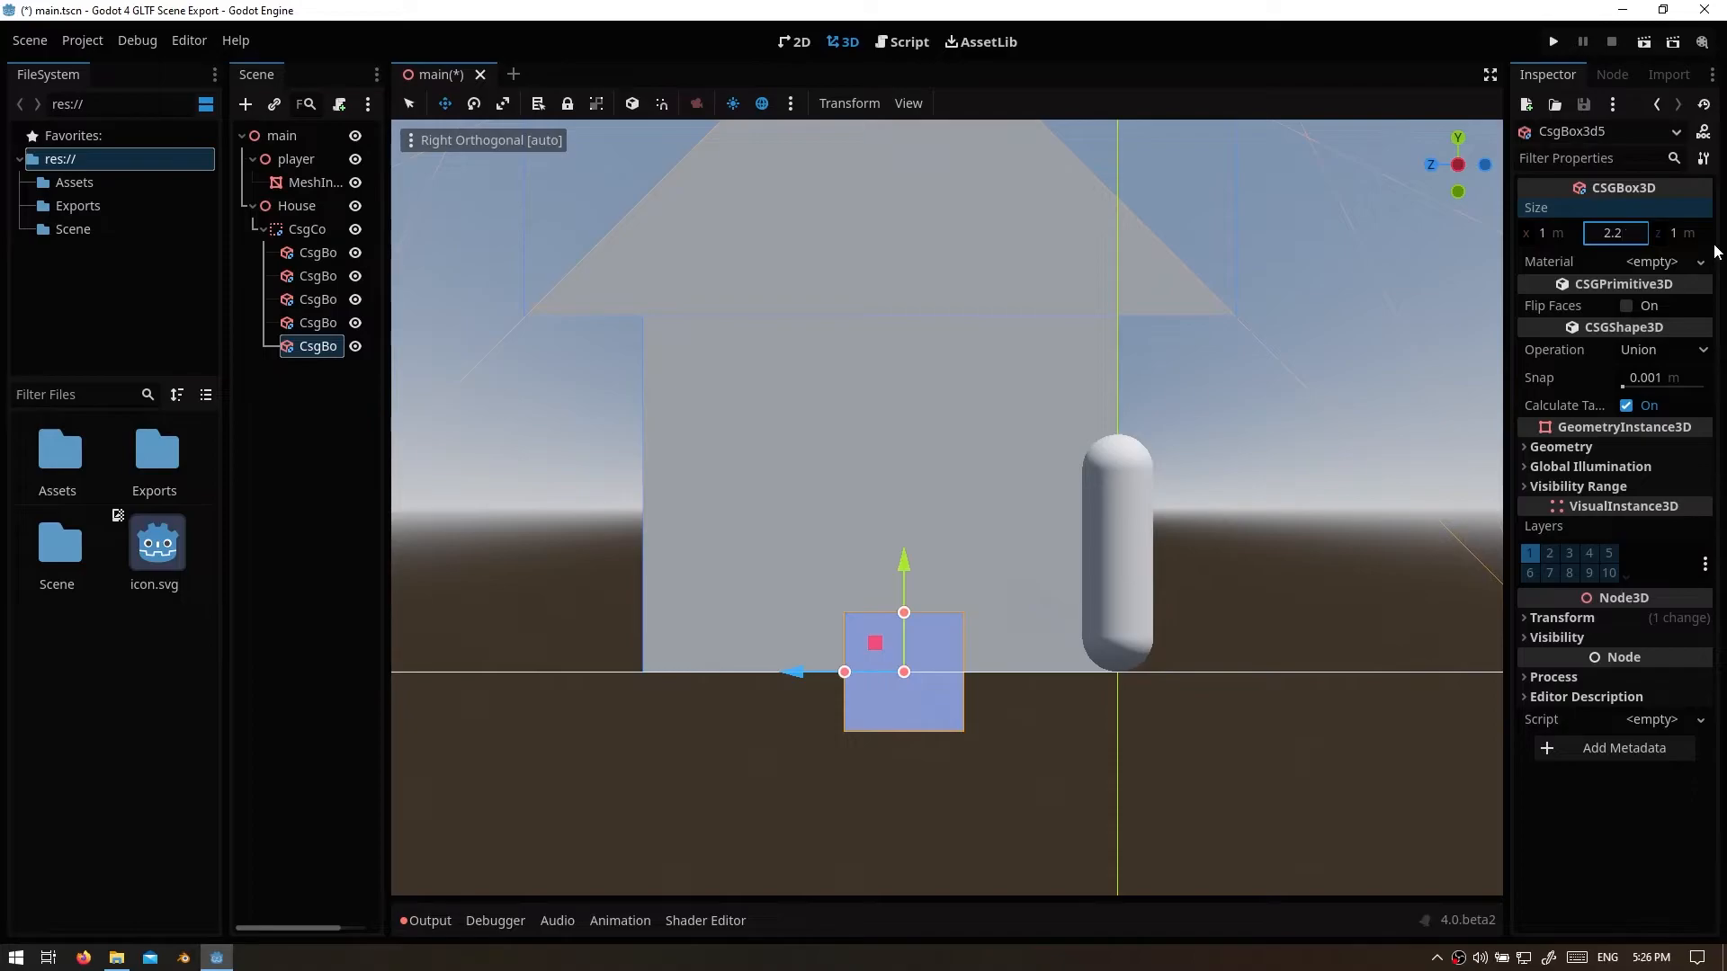
key(Return)
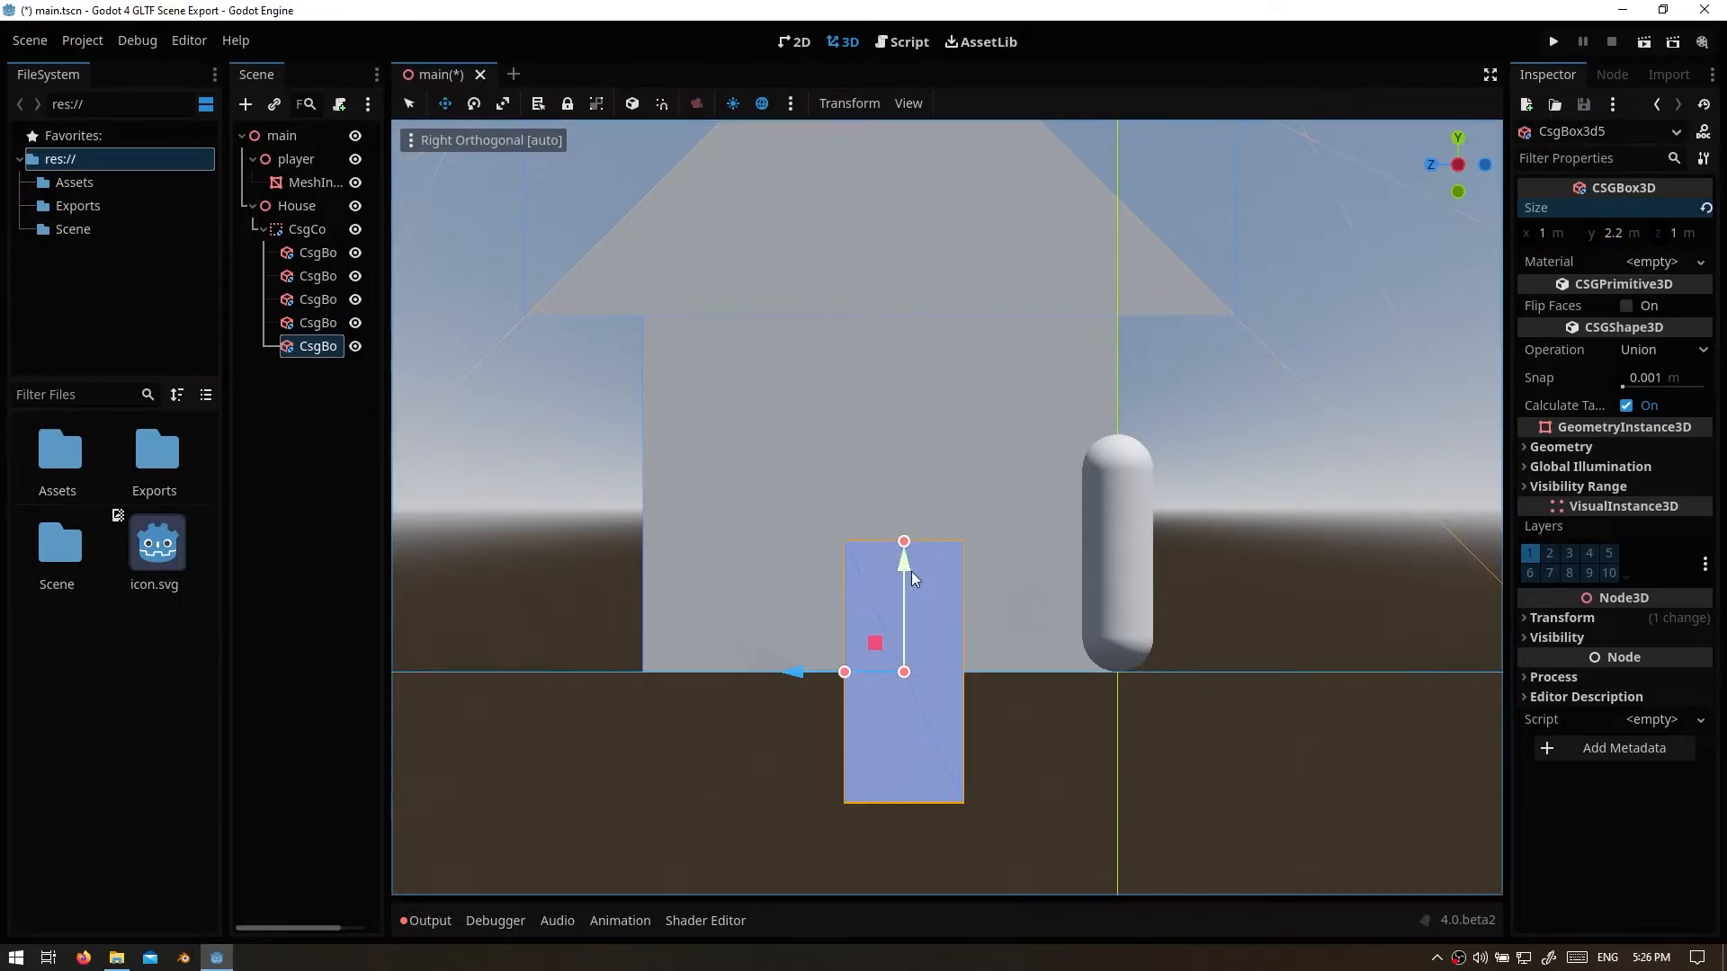
drag(904, 567, 905, 500)
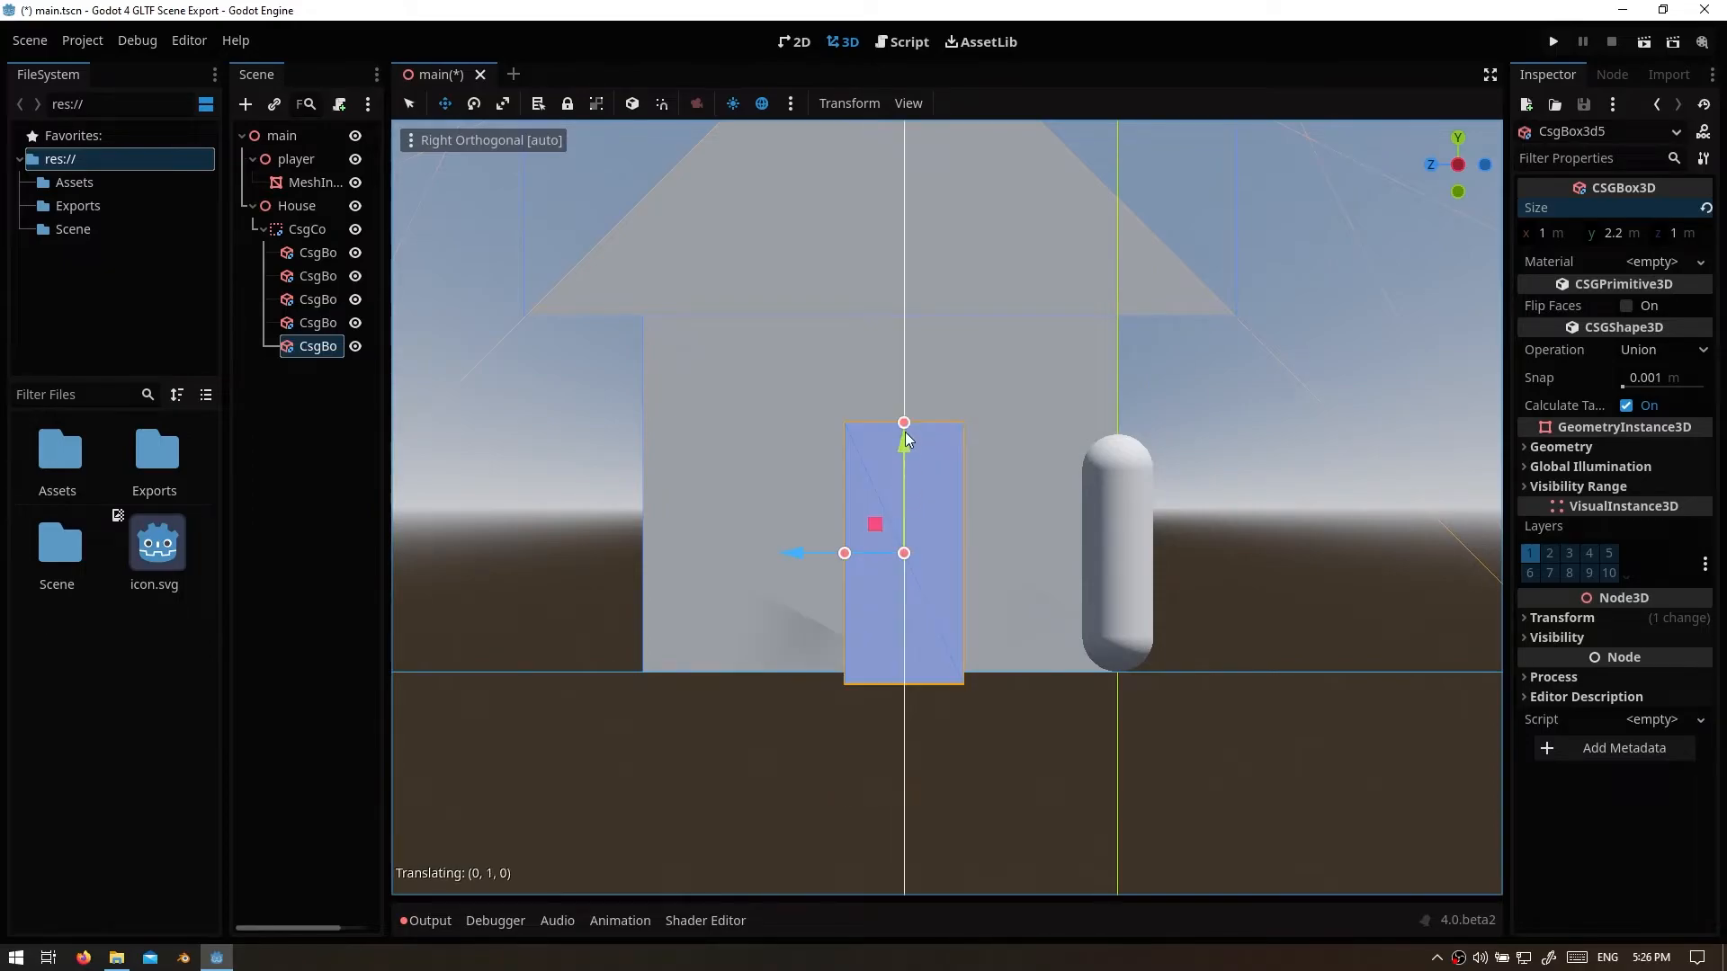
drag(904, 432, 914, 439)
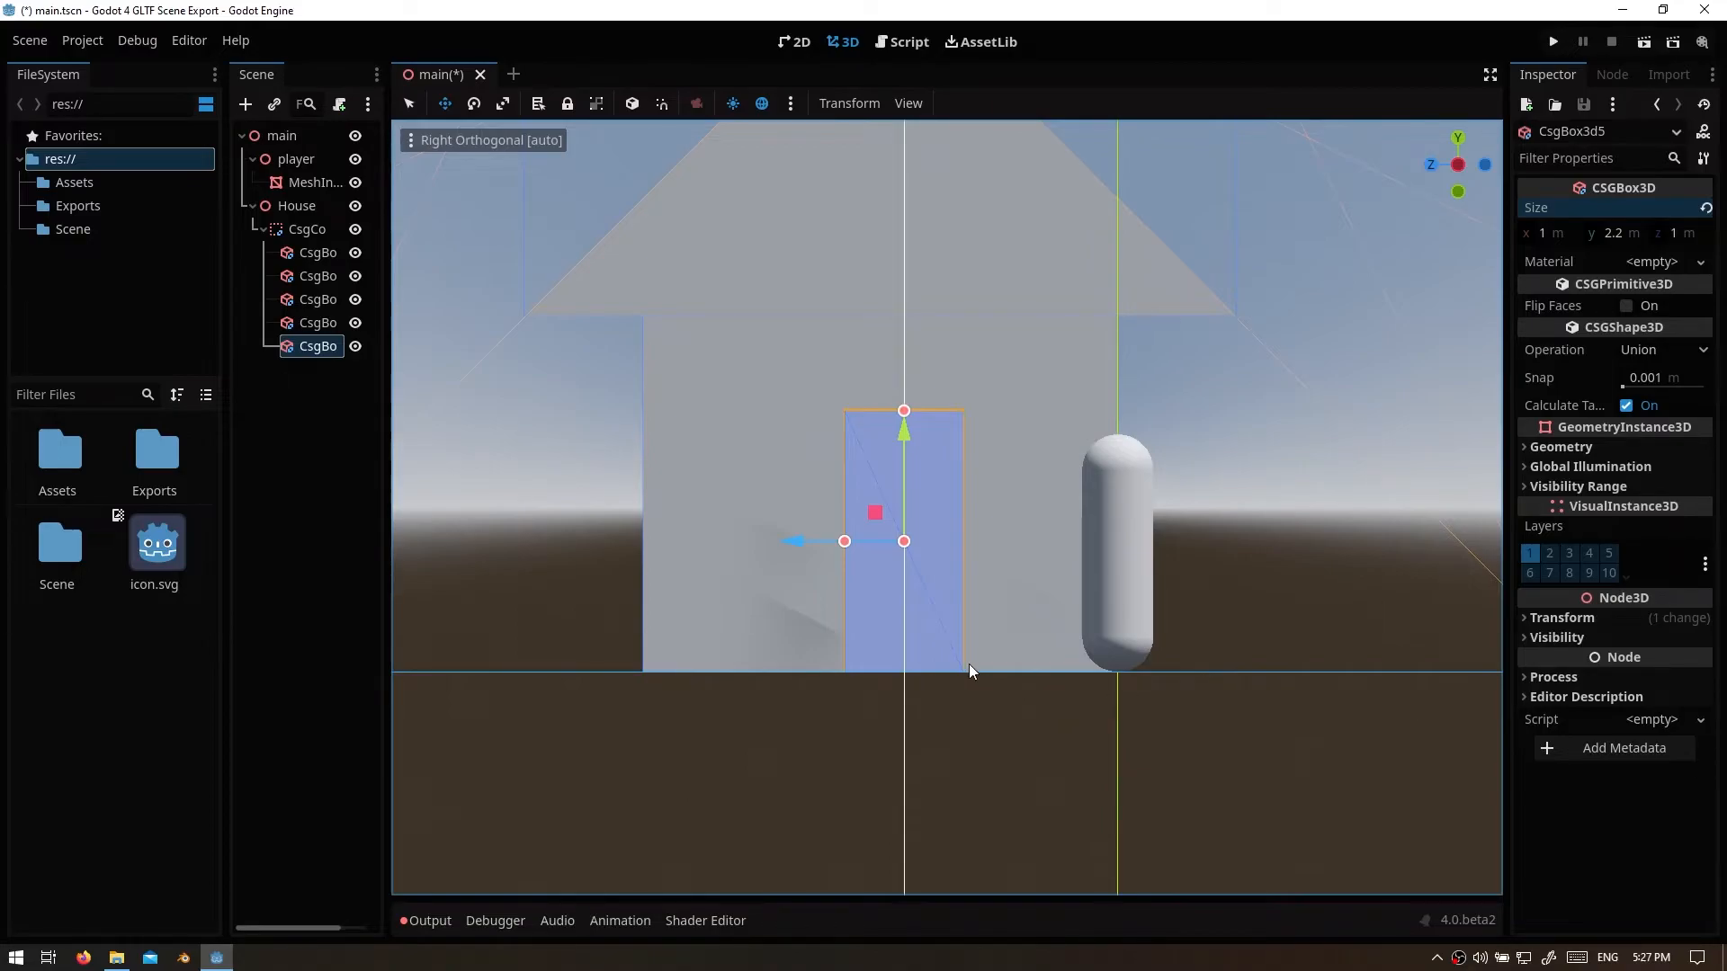
Step: Set the door box's operation to Subtraction to cut the doorway, and select the House node
middle_drag(969, 664, 1061, 625)
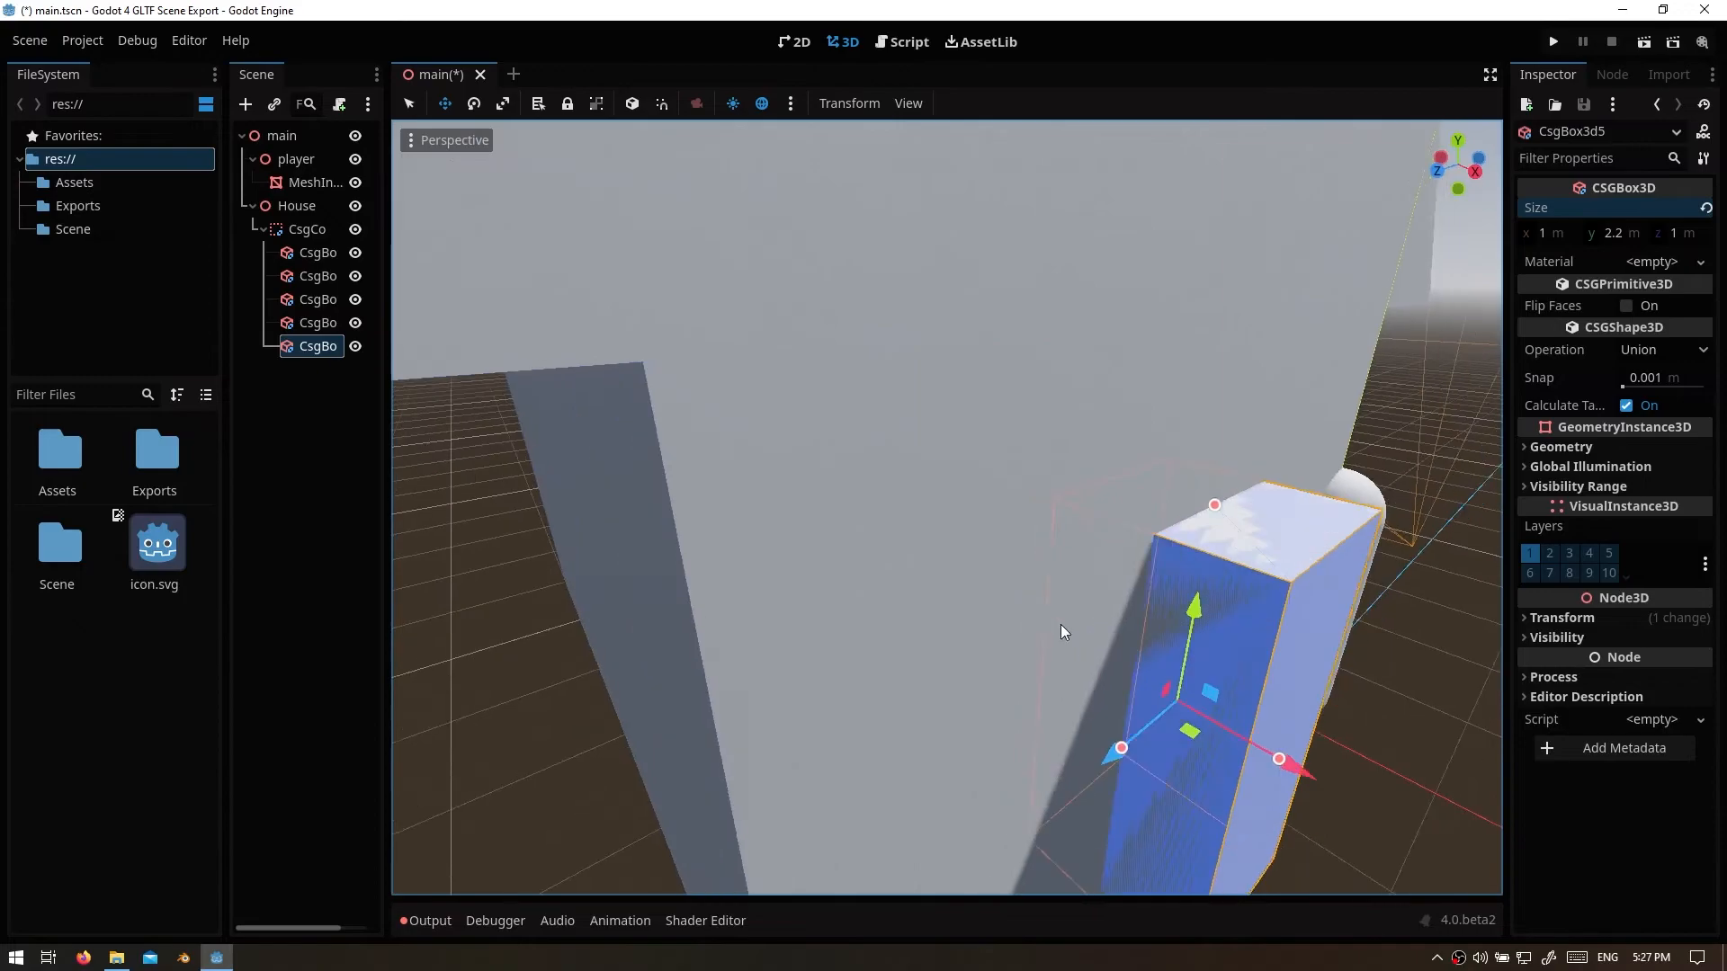
scroll(1061, 624, down, 5)
drag(1162, 642, 1167, 650)
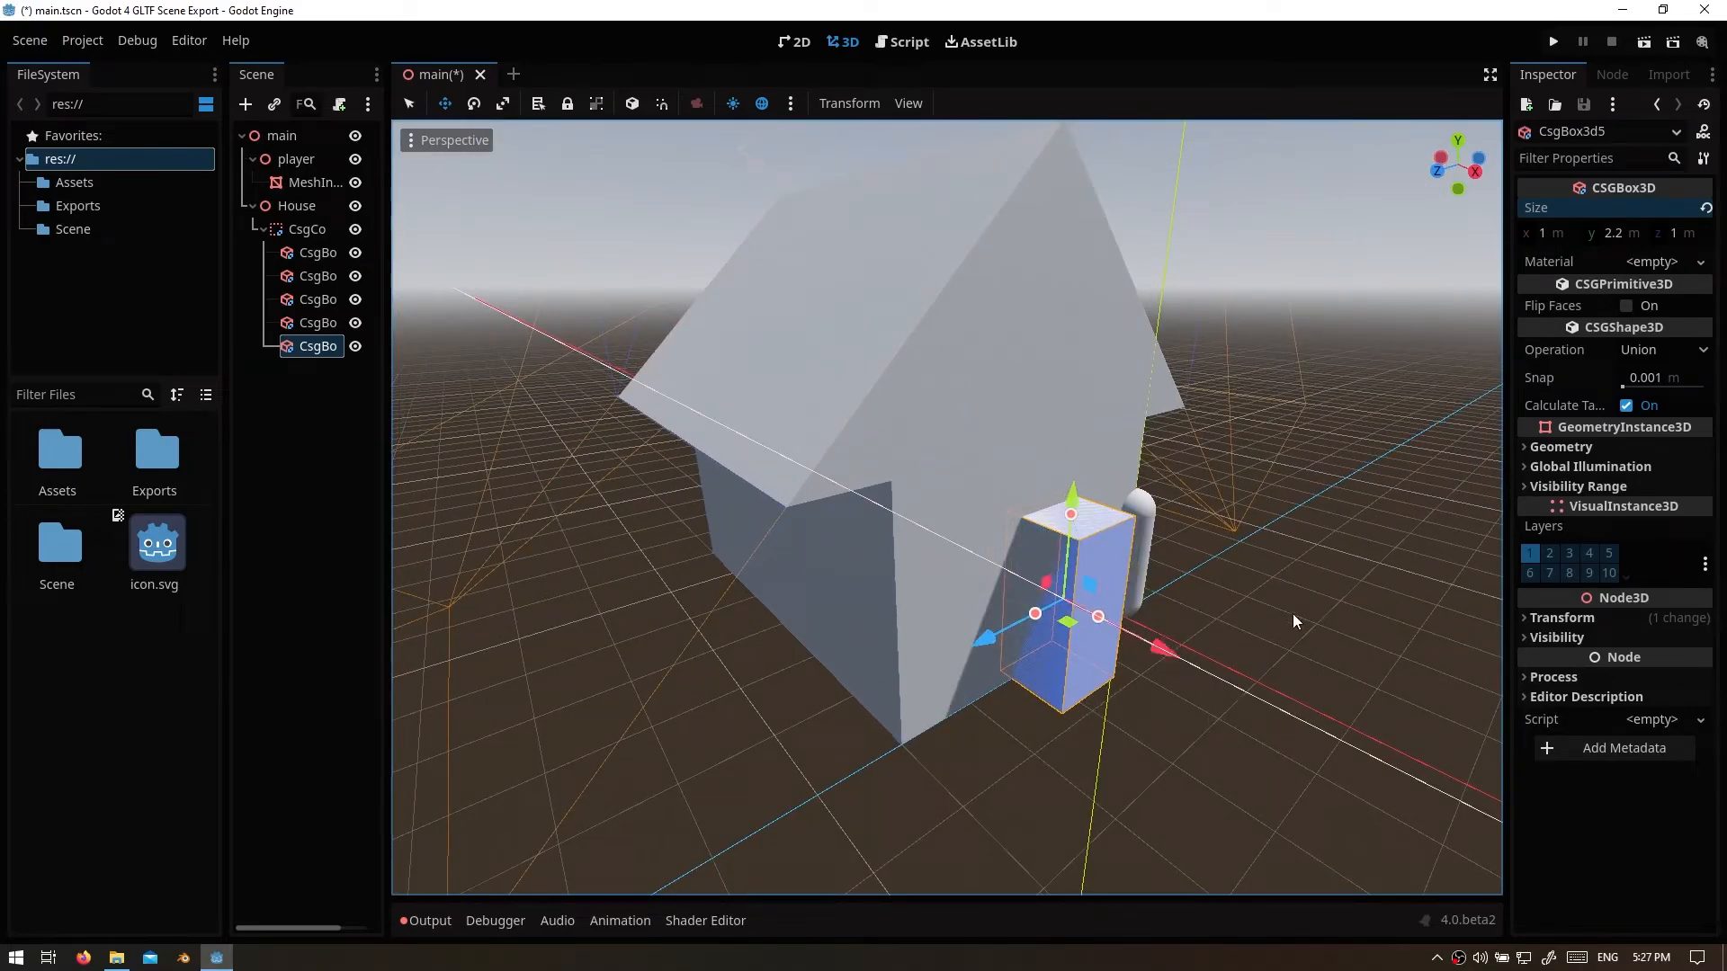
click(1662, 350)
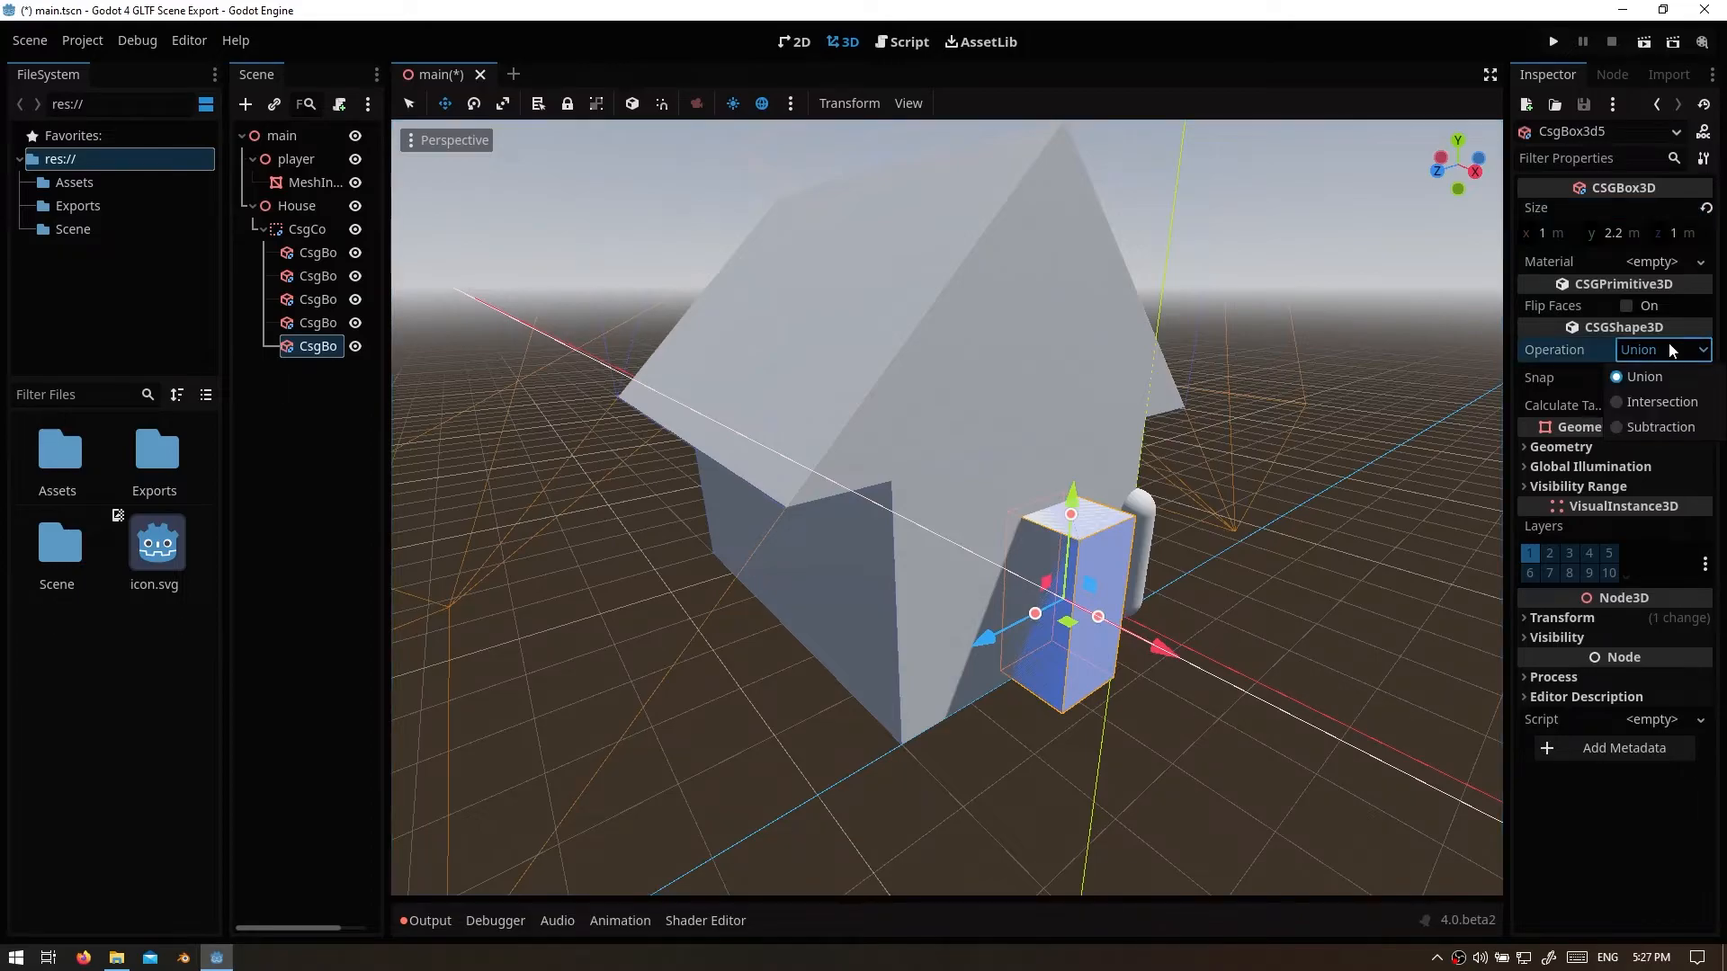
click(1655, 427)
middle_drag(1295, 626, 991, 668)
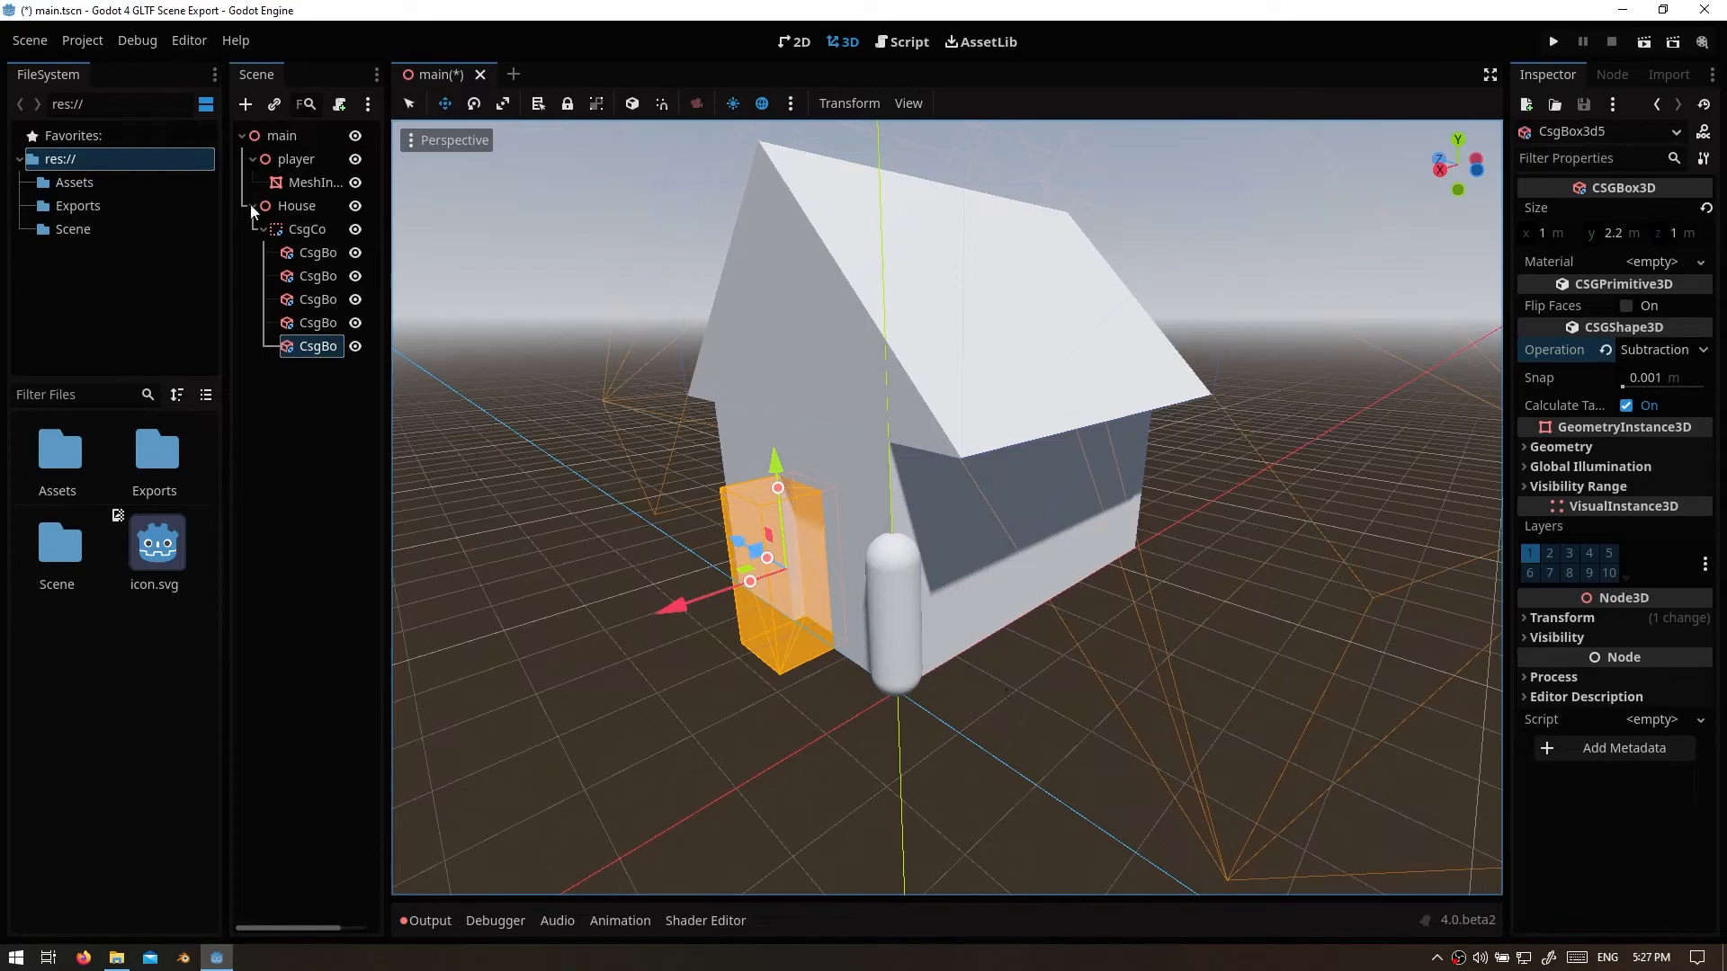
click(284, 211)
middle_drag(846, 661, 611, 667)
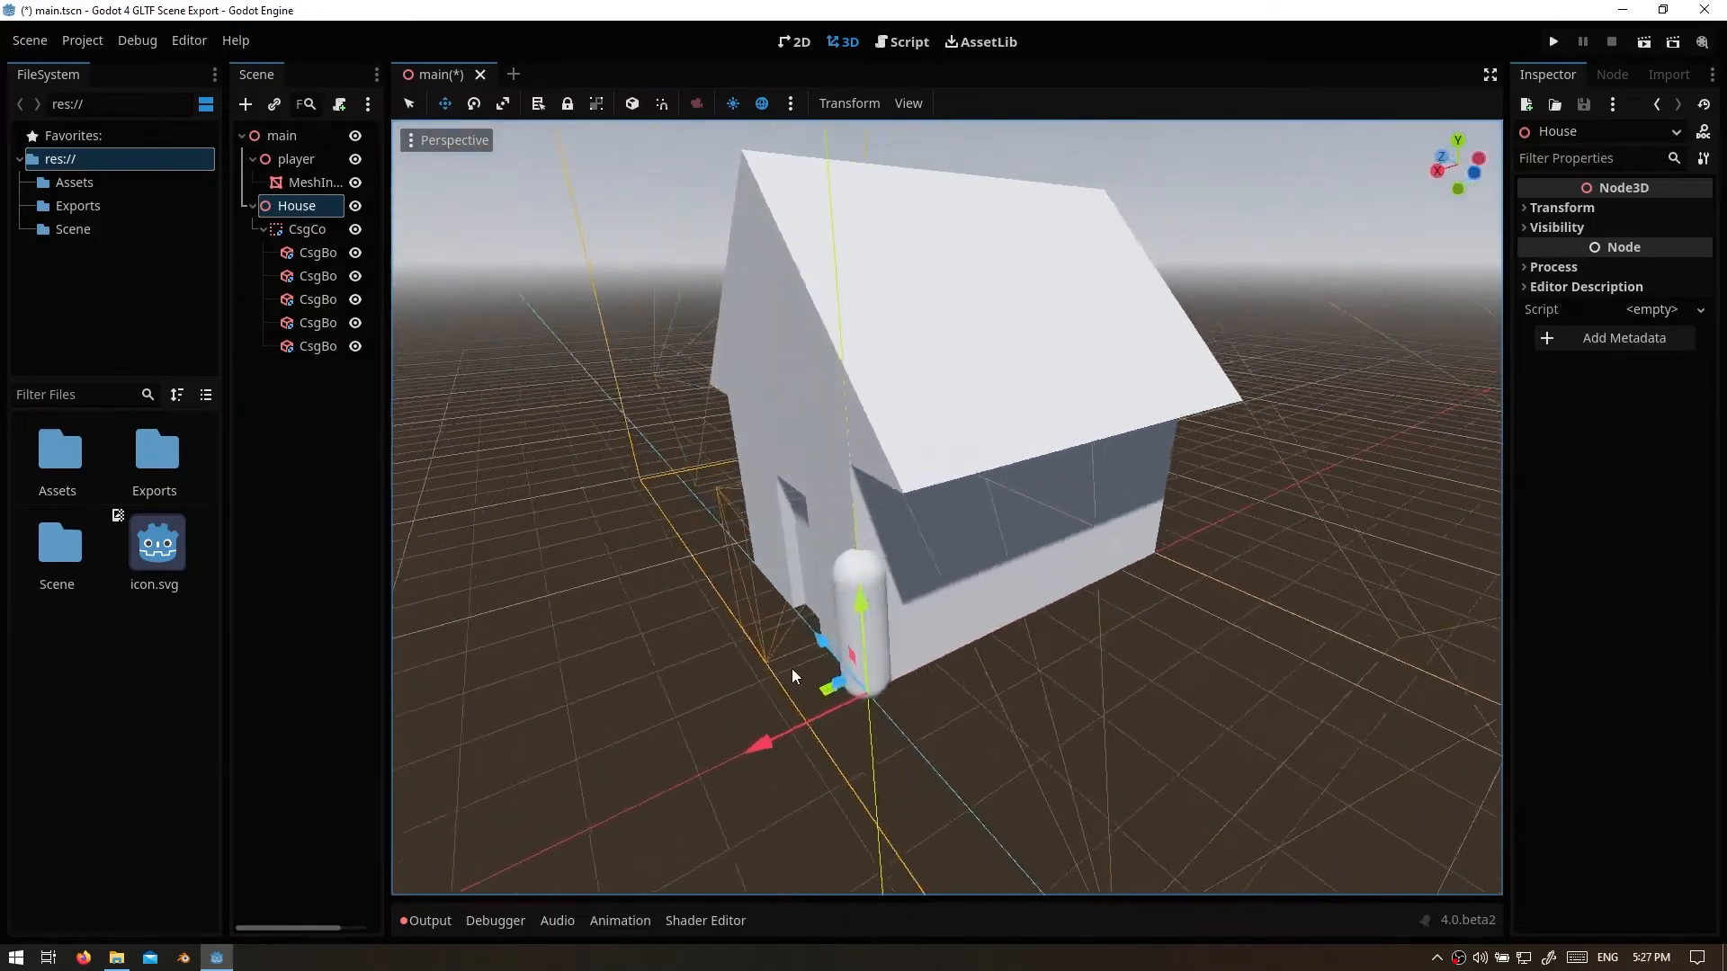
middle_drag(791, 667, 808, 671)
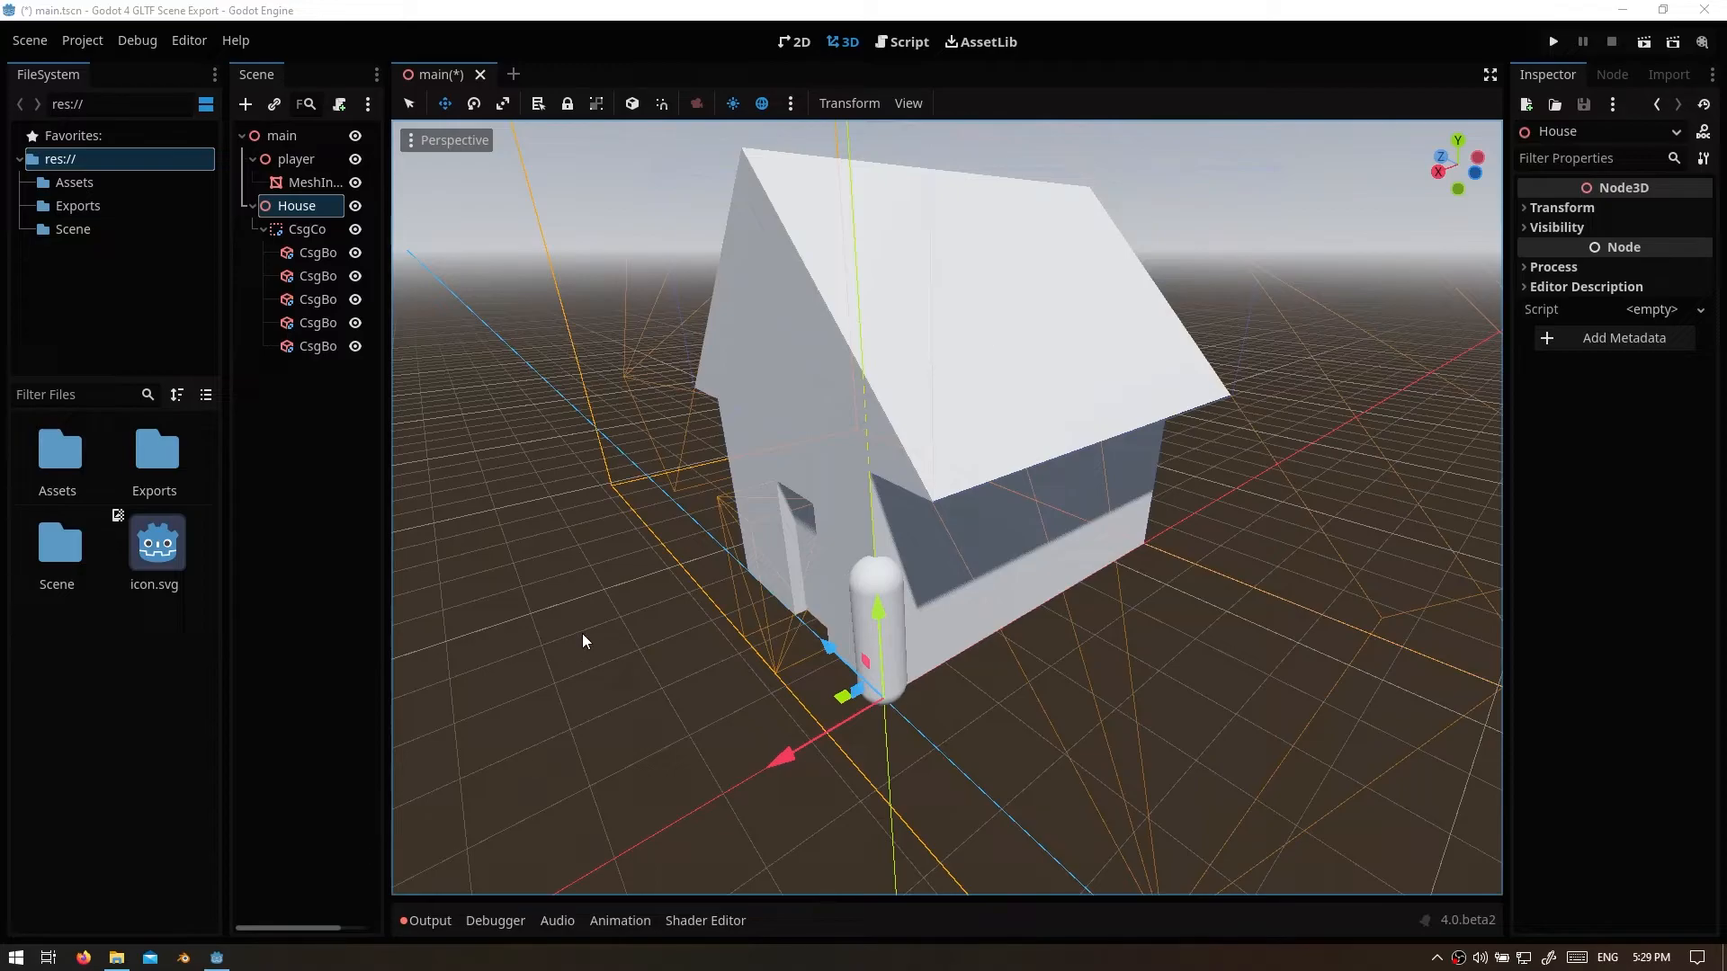
Step: Save the House branch as its own scene, house.tscn, in the Scene folder and open that scene for editing
click(310, 207)
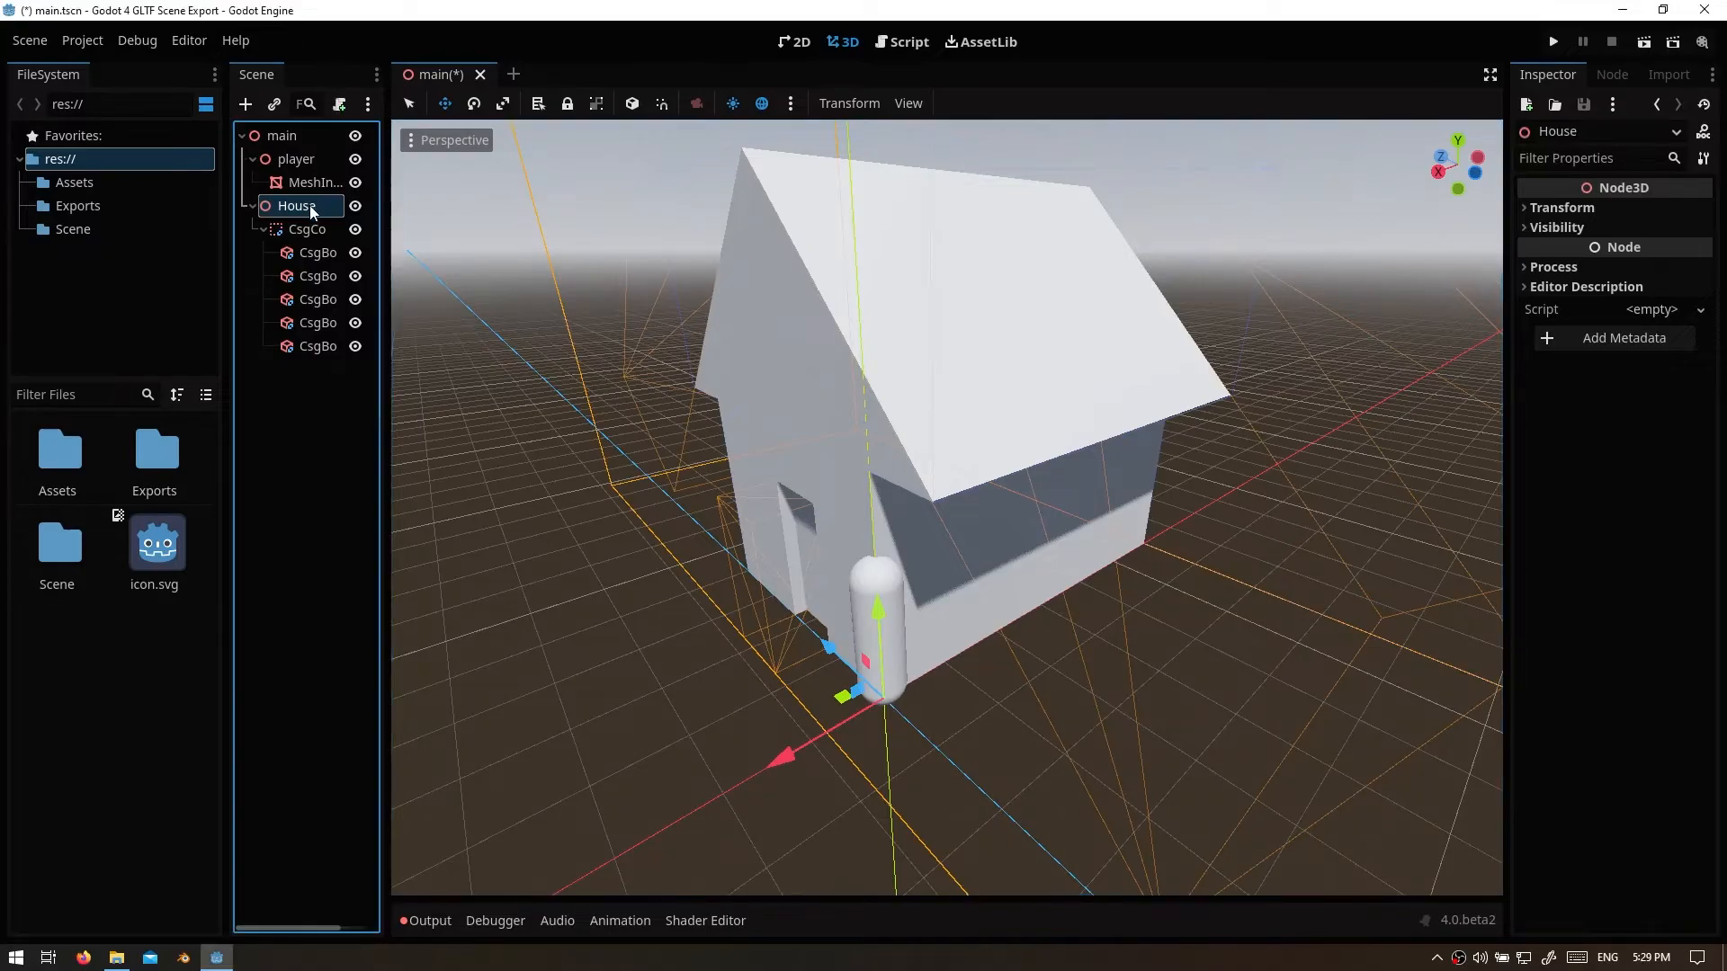
right_click(306, 207)
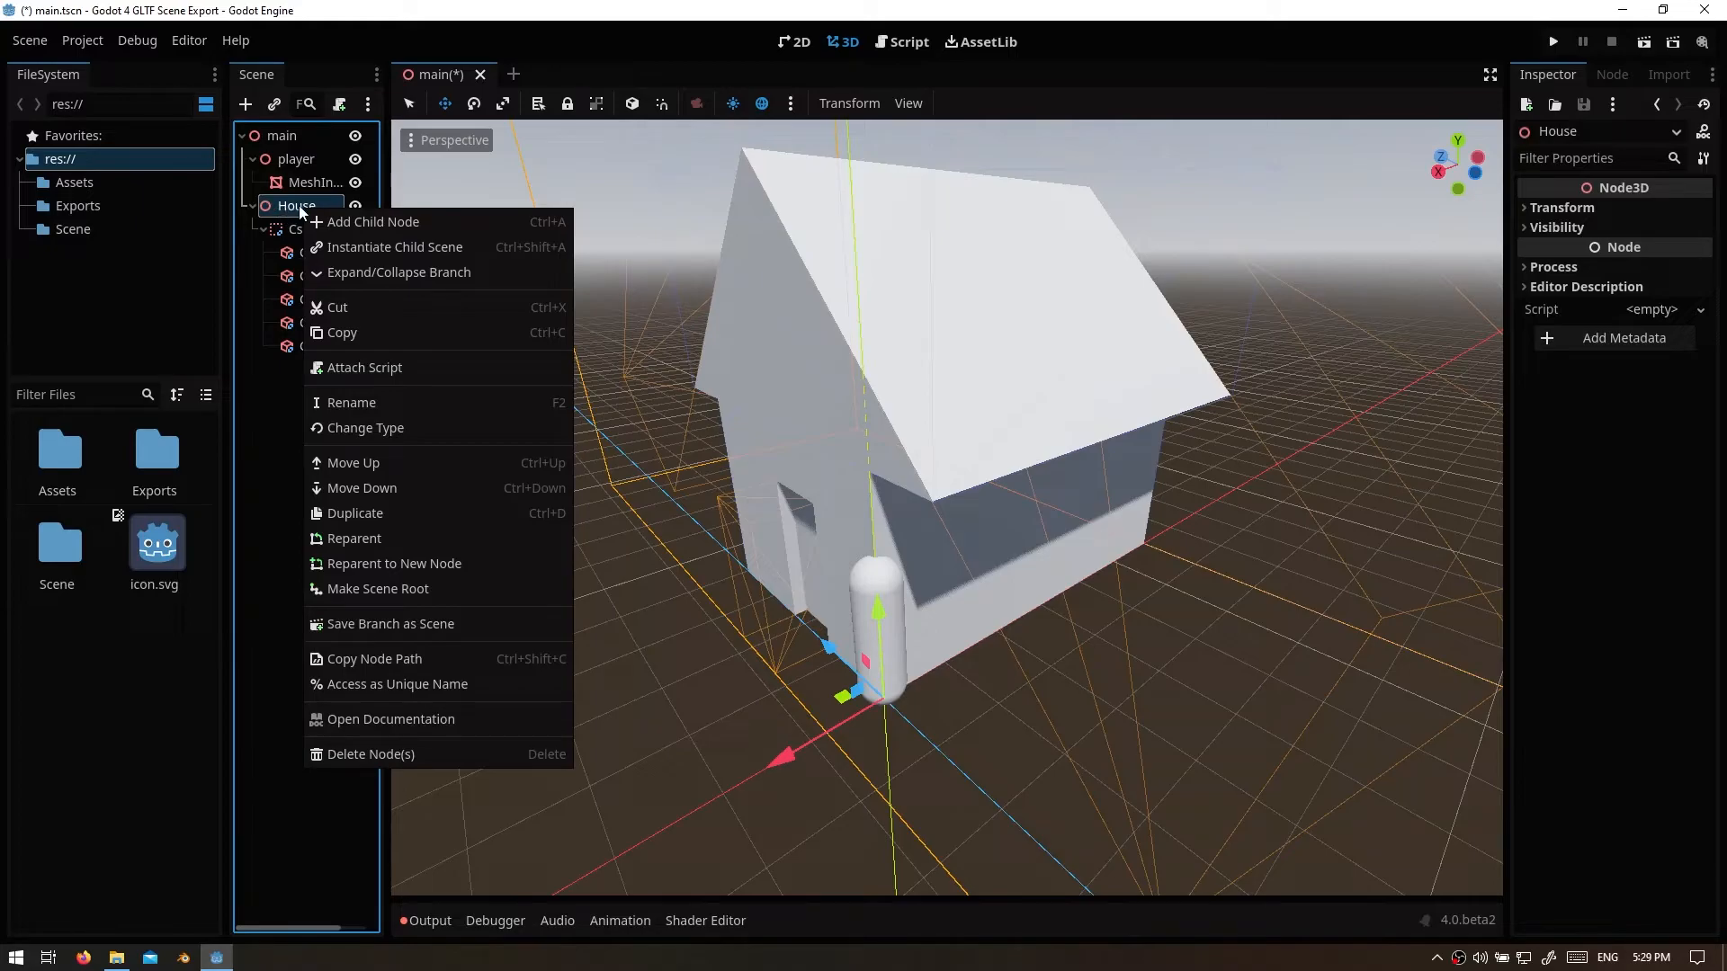
click(445, 625)
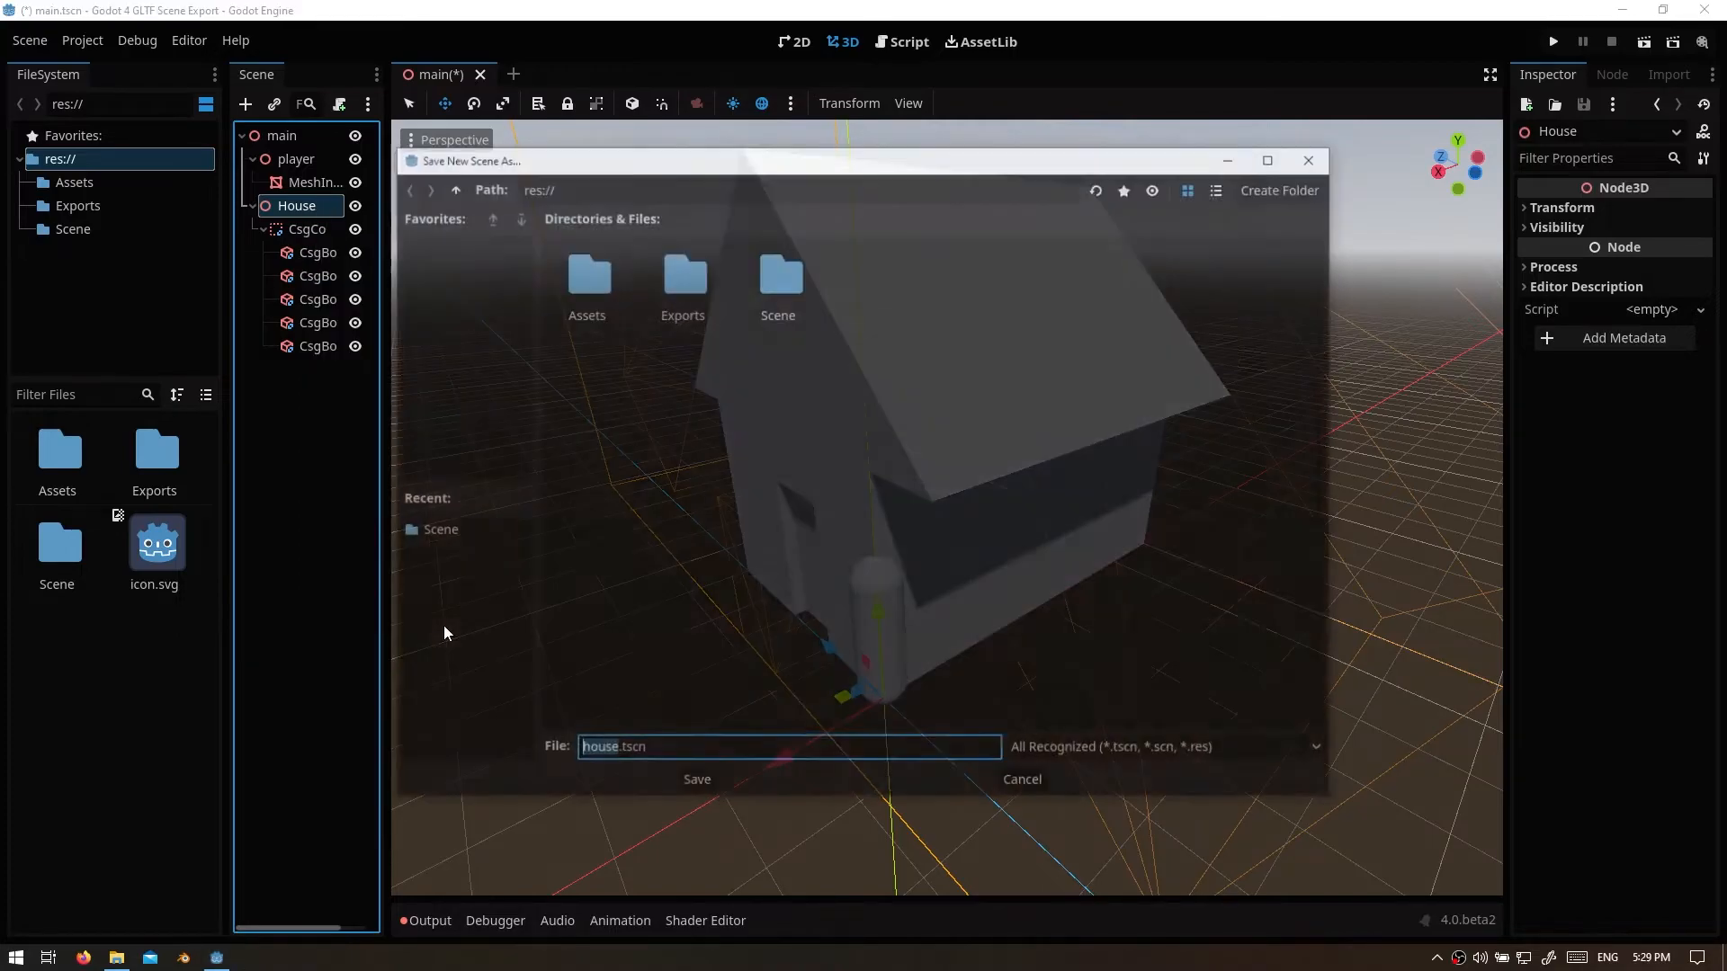
double_click(779, 279)
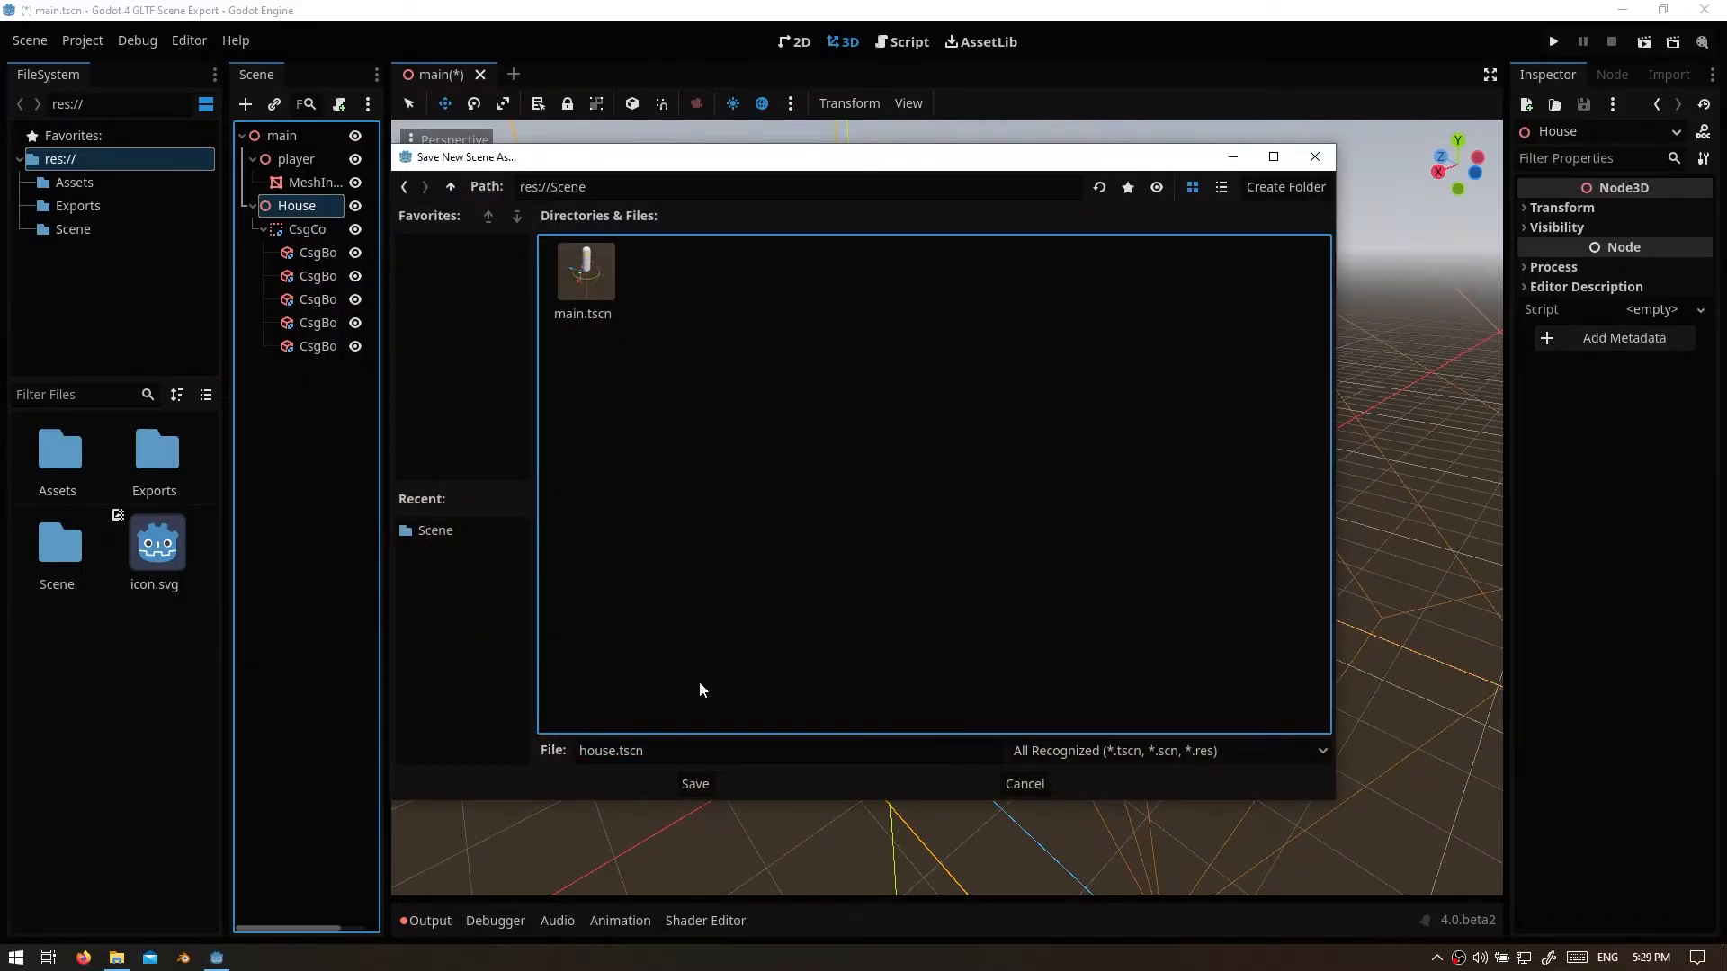
click(695, 780)
click(335, 206)
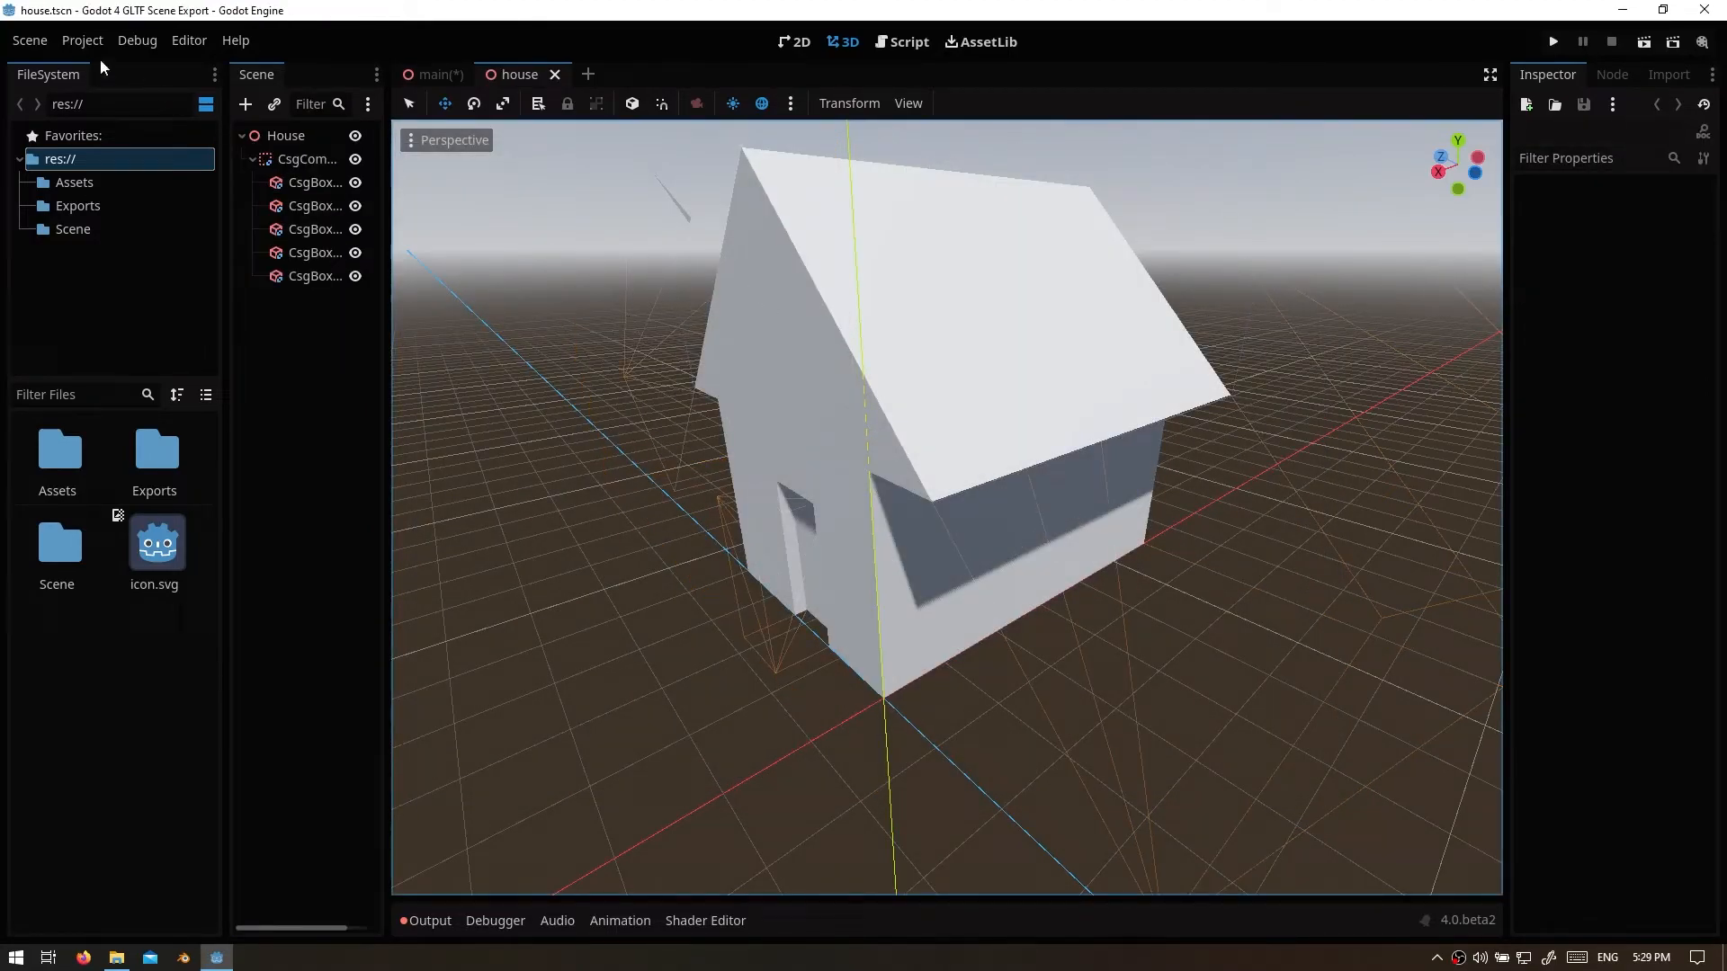
Step: Export the house scene as a glTF 2.0 file named house.gltf in the project's Exports folder
click(41, 44)
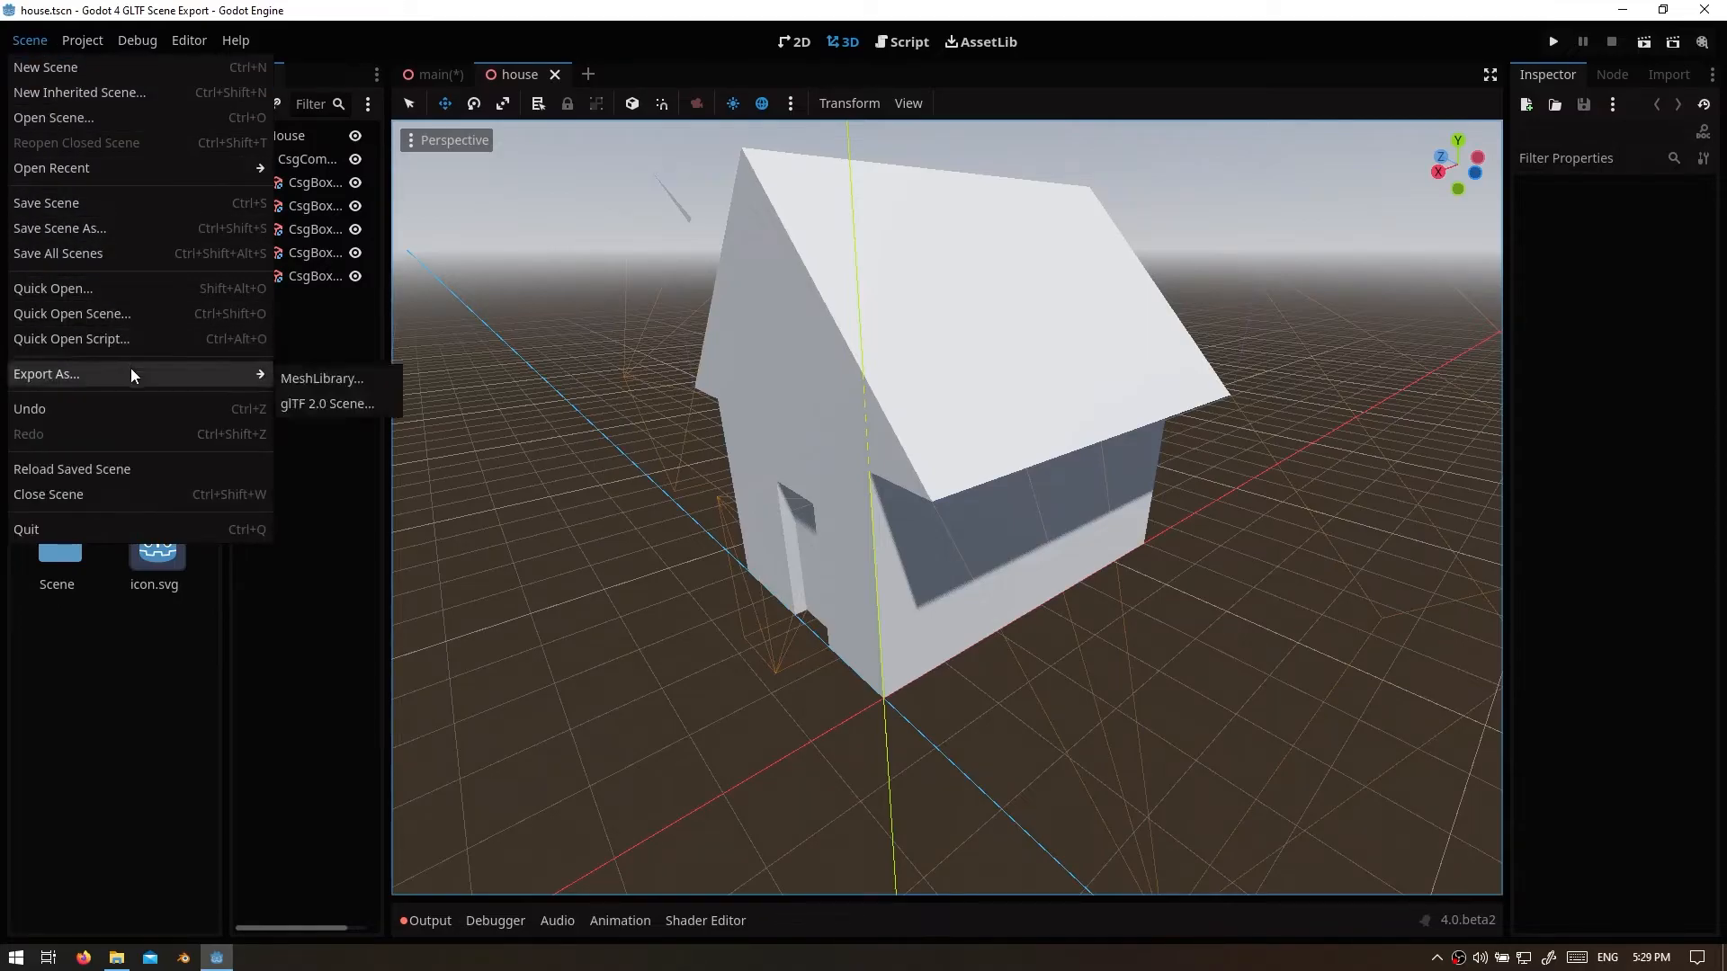
click(32, 45)
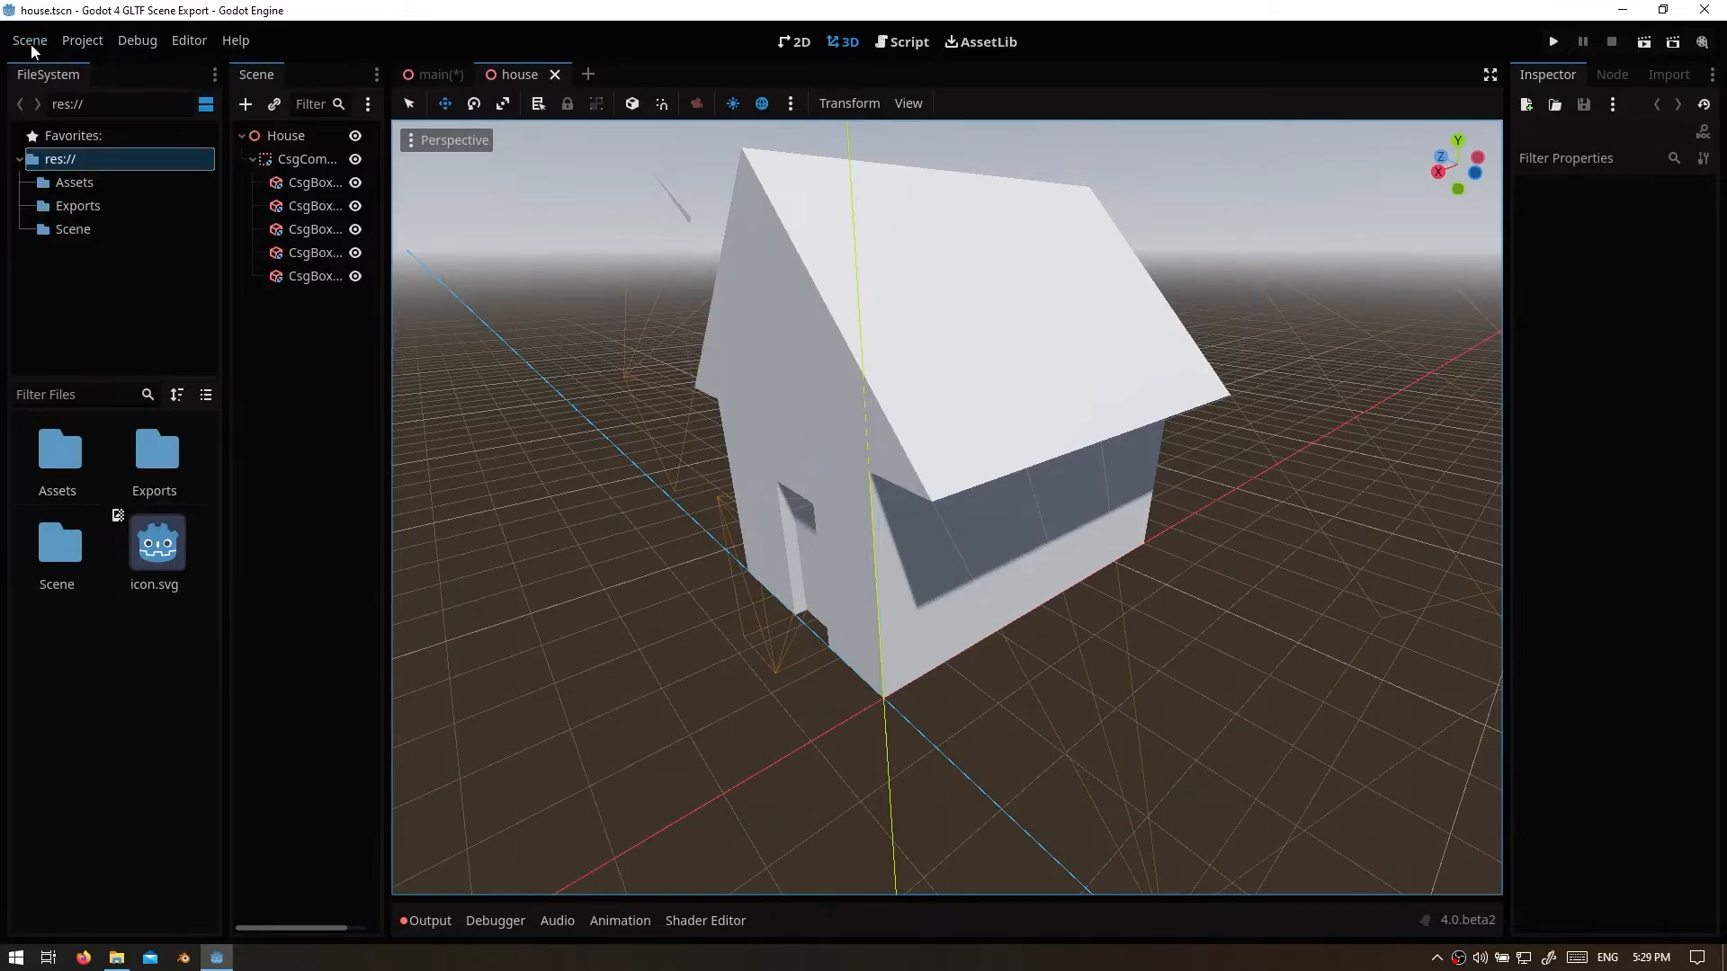
click(31, 44)
mouse_move(177, 385)
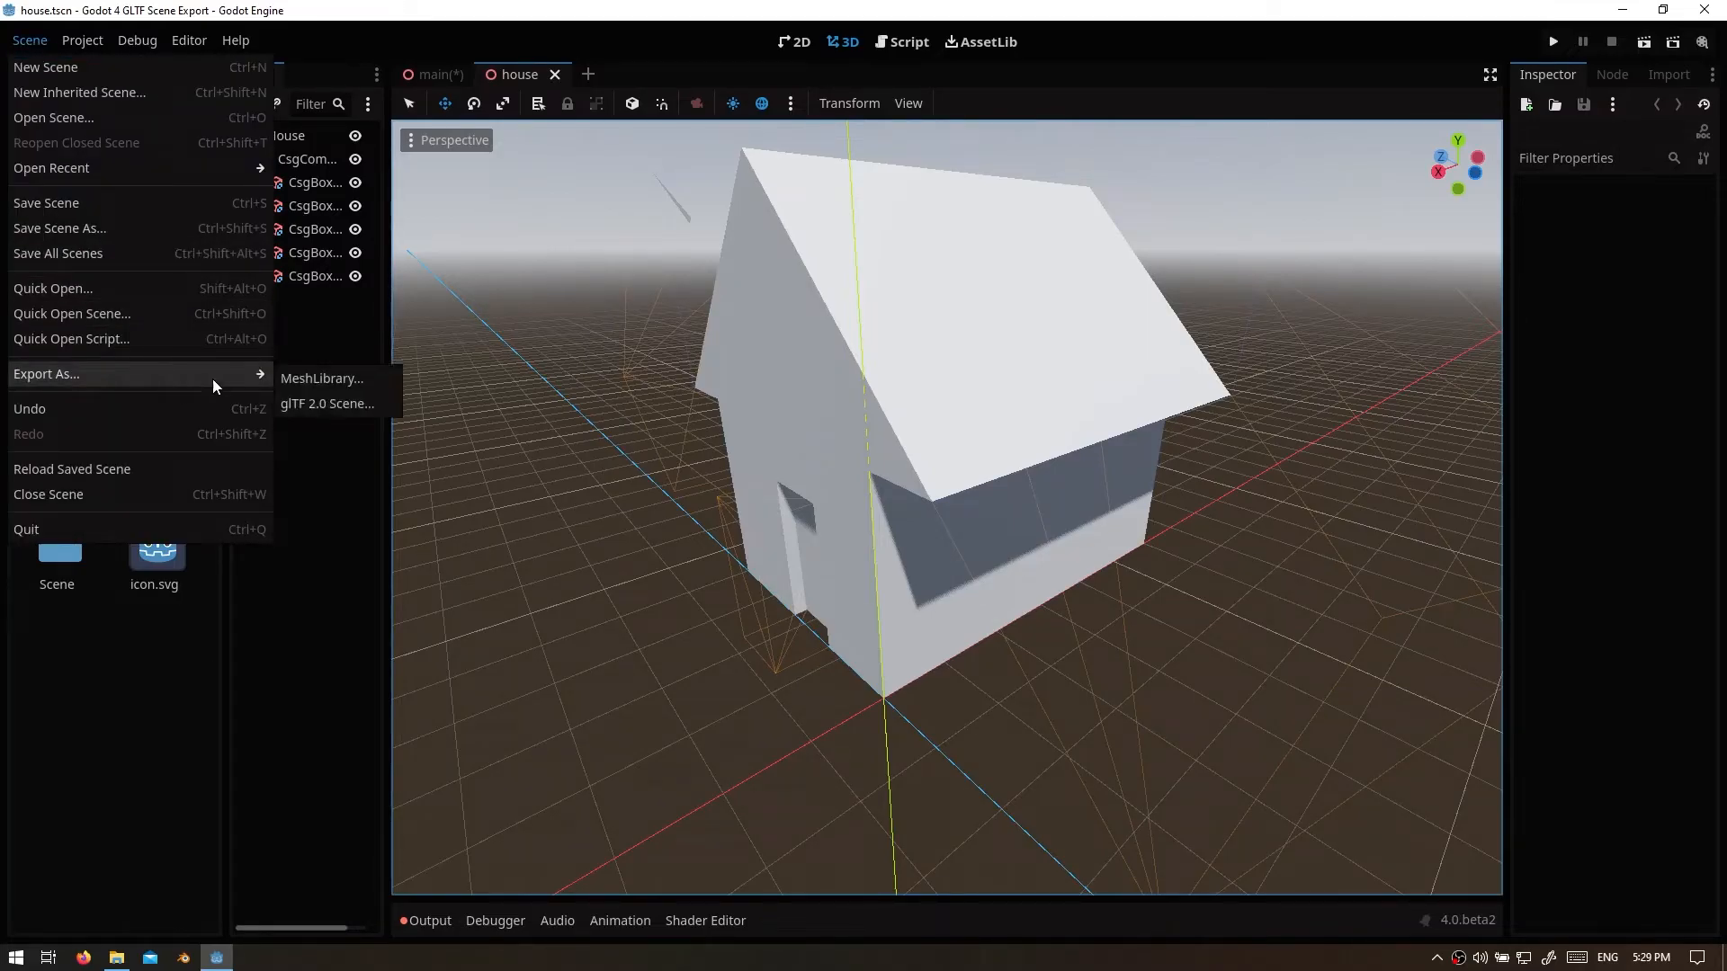
click(338, 398)
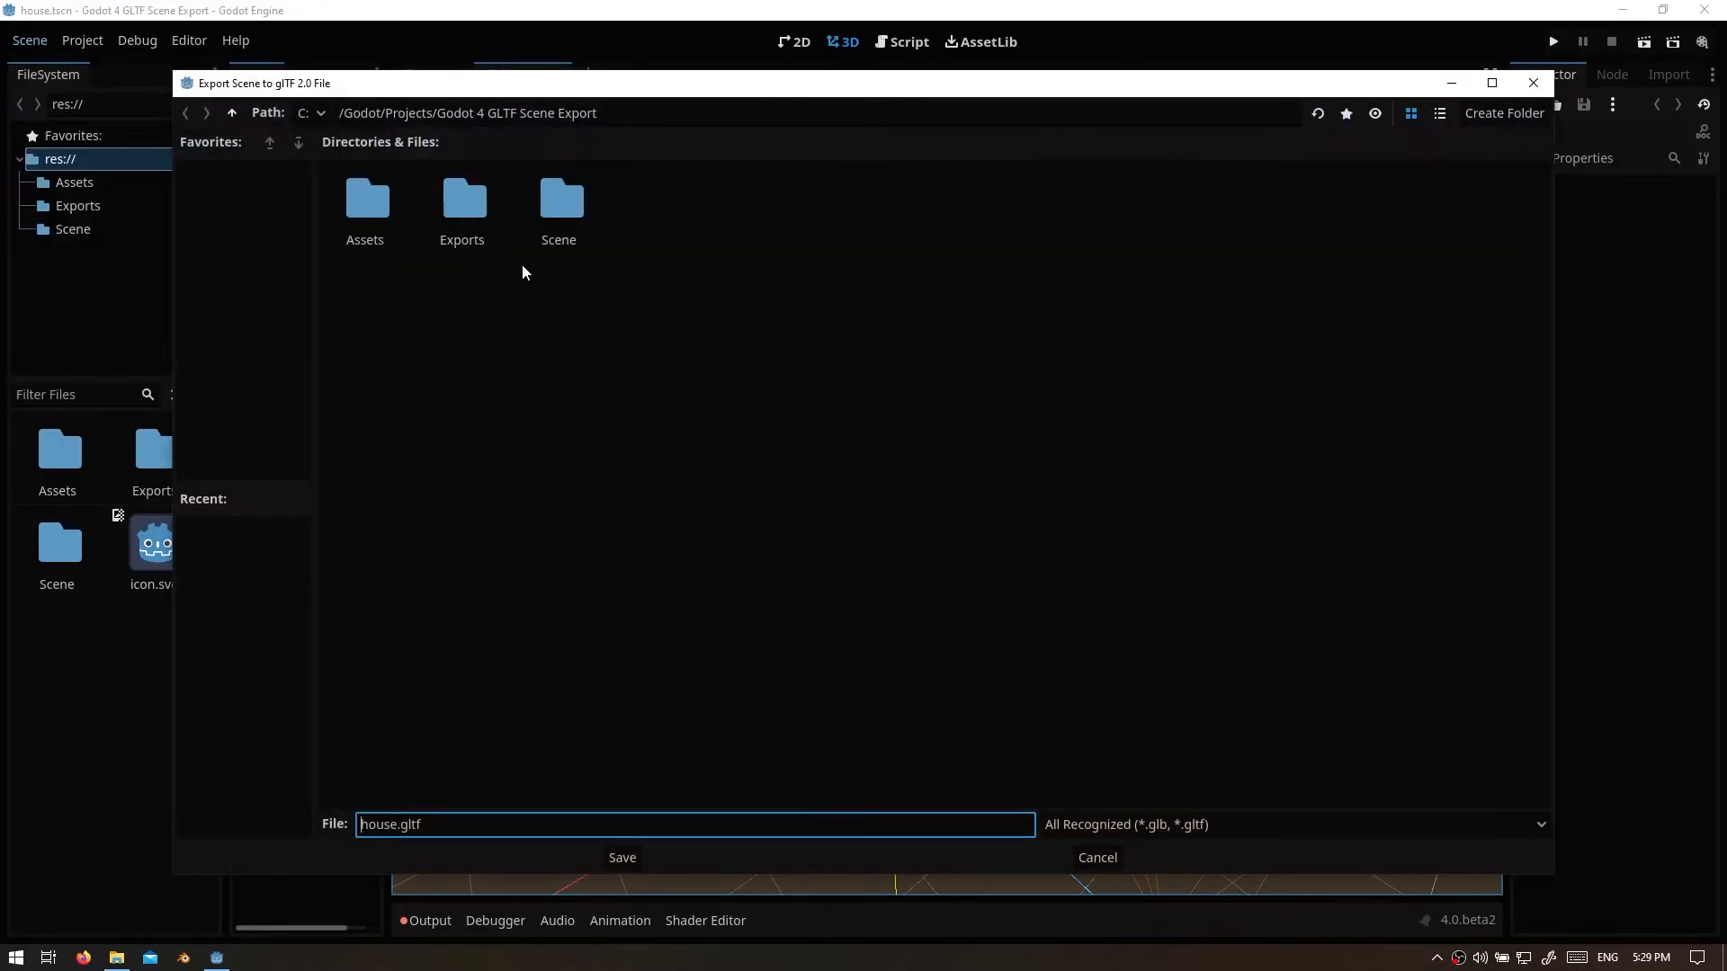
double_click(465, 225)
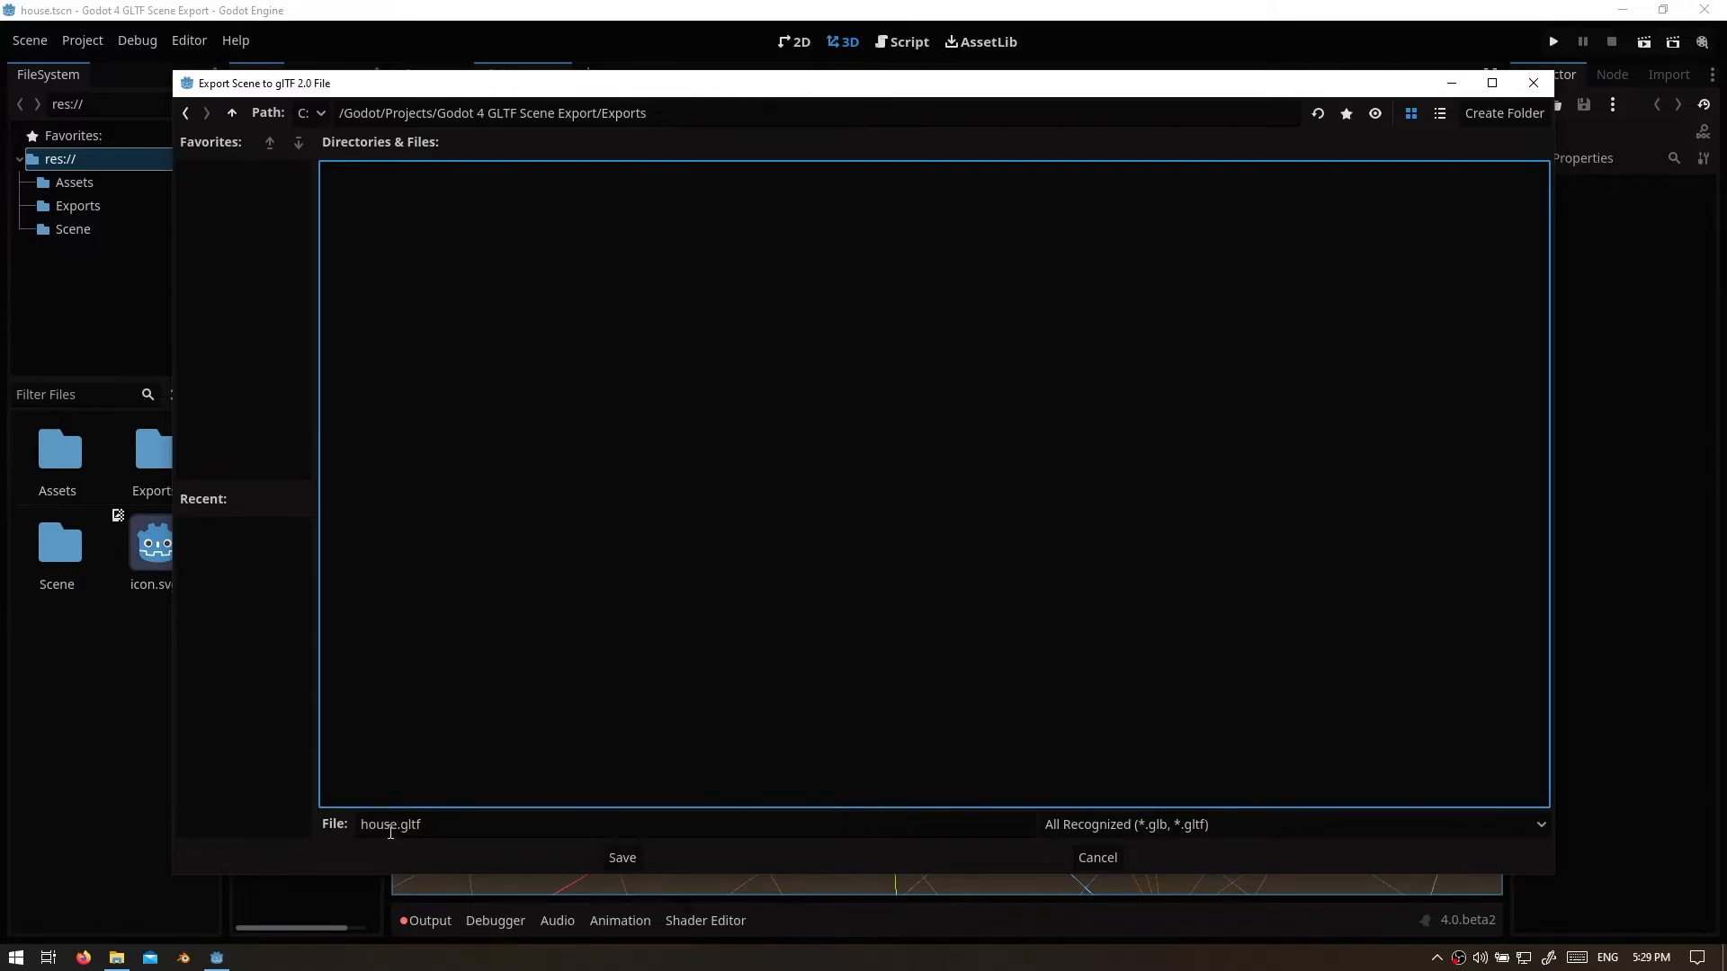
click(621, 857)
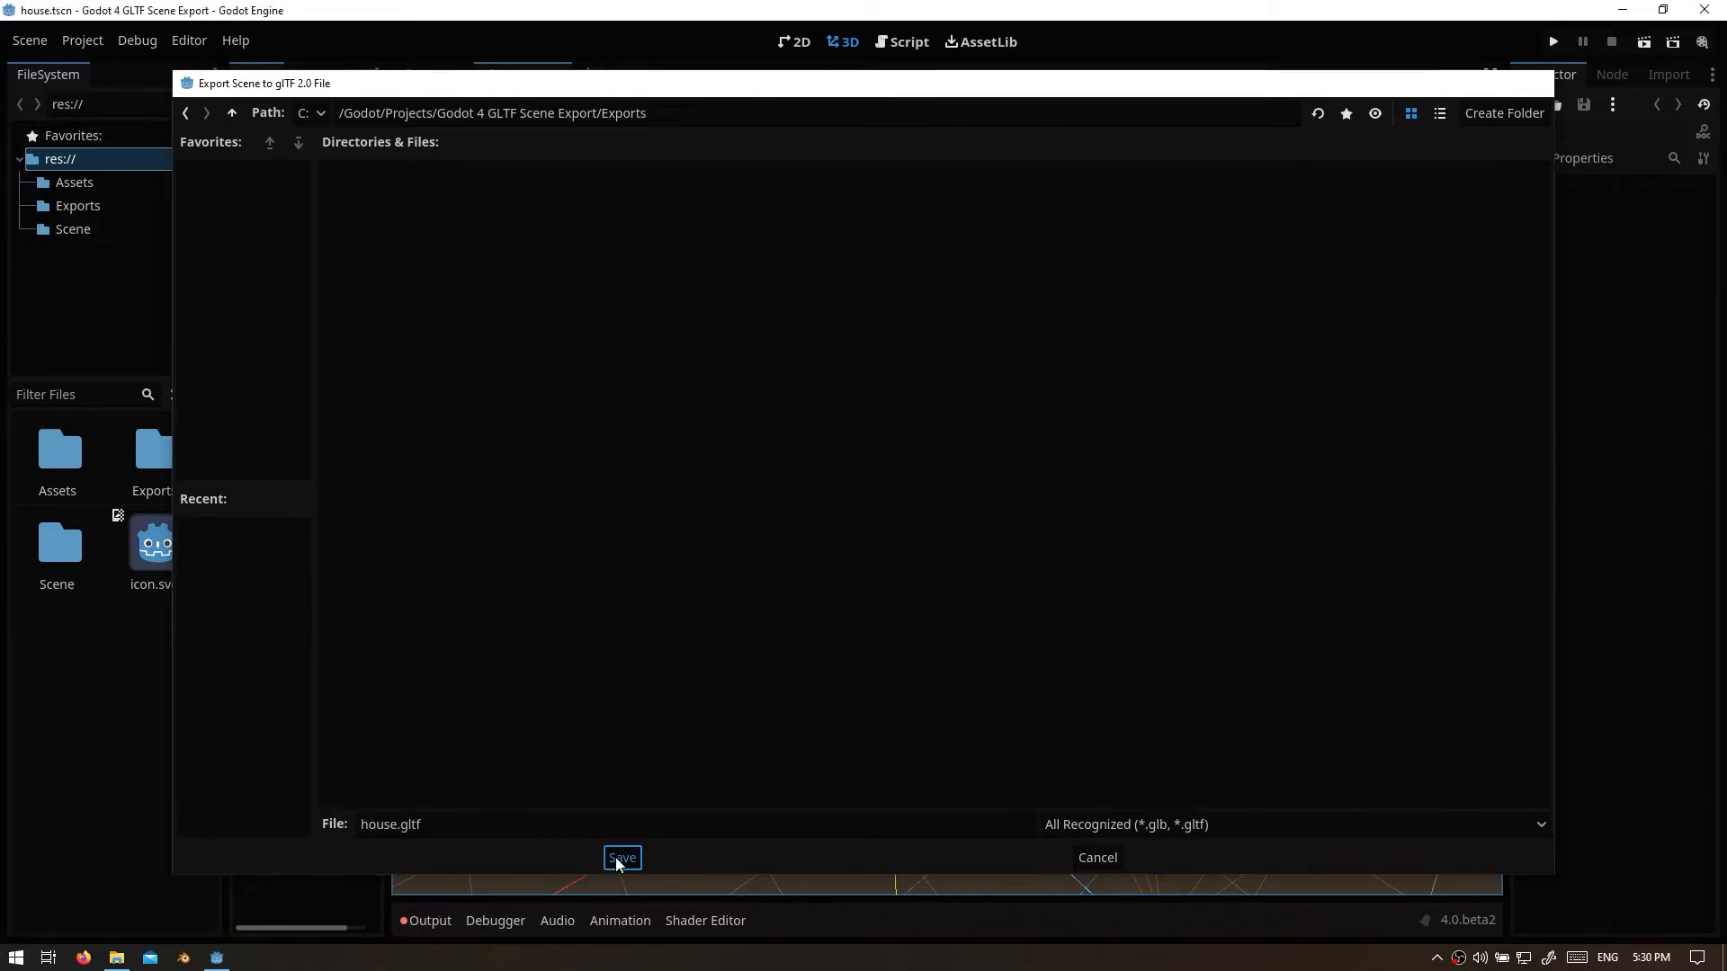
Step: Lengthen the first tilted roof-cutting box to about 7.58 m in x so it fully covers the upper box's edge
middle_drag(654, 509, 902, 489)
middle_drag(863, 423, 726, 364)
scroll(873, 479, up, 2)
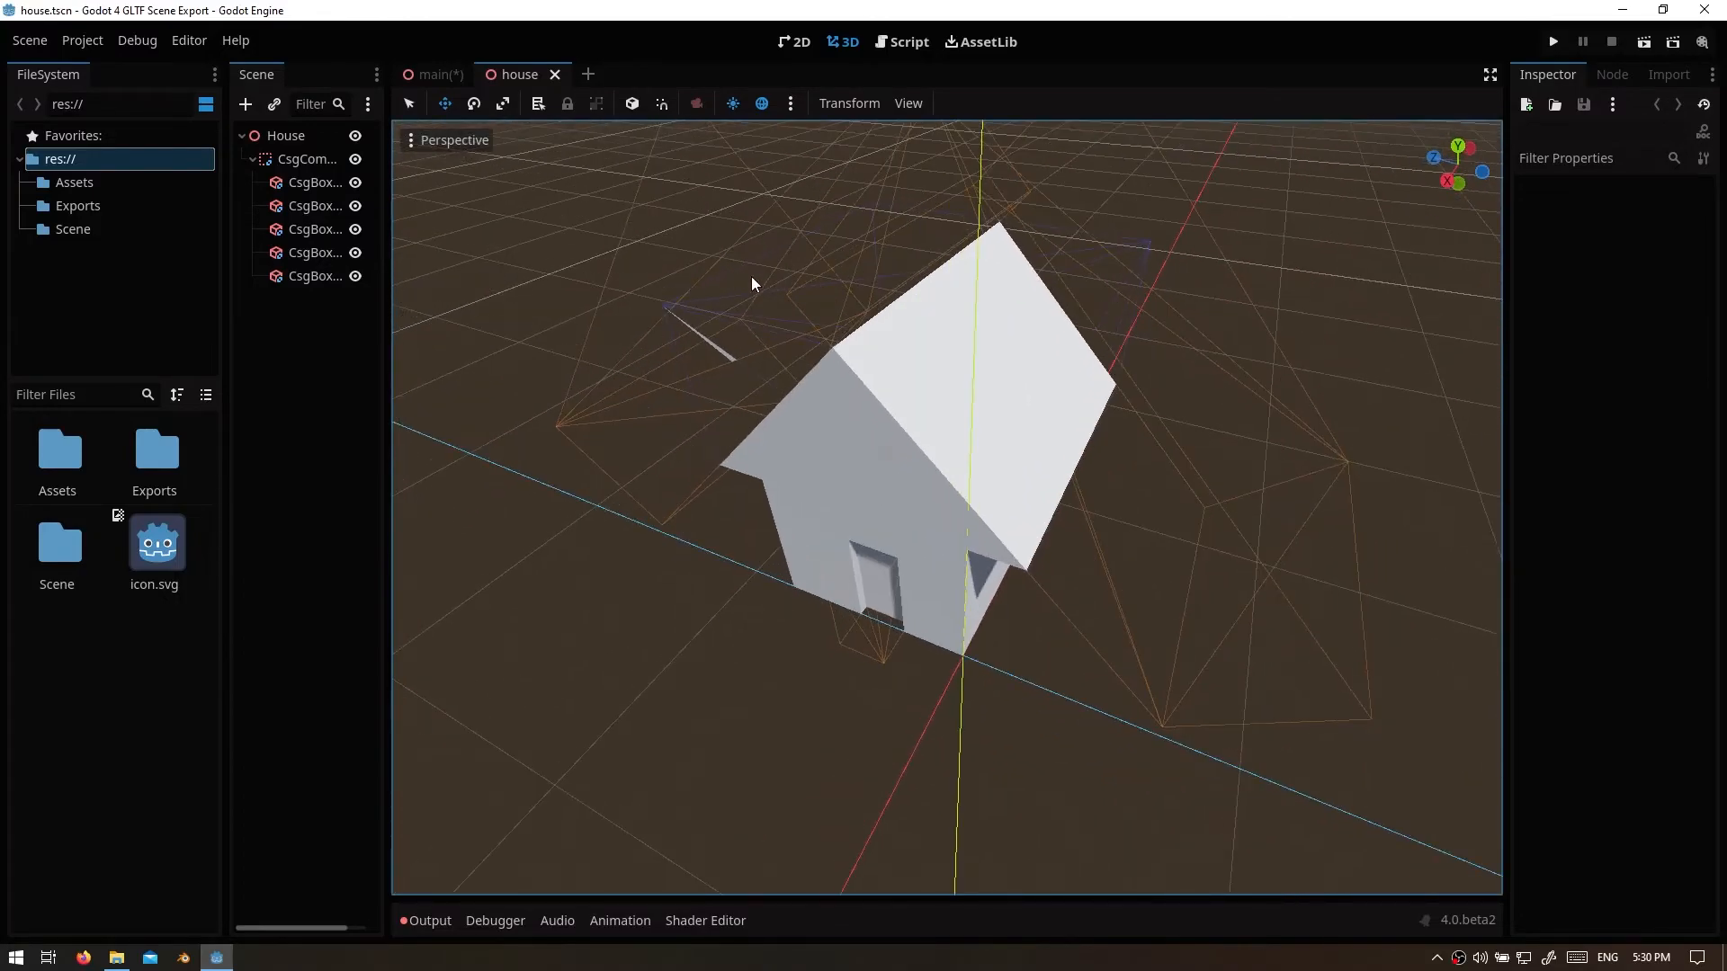
middle_drag(1246, 351, 1034, 324)
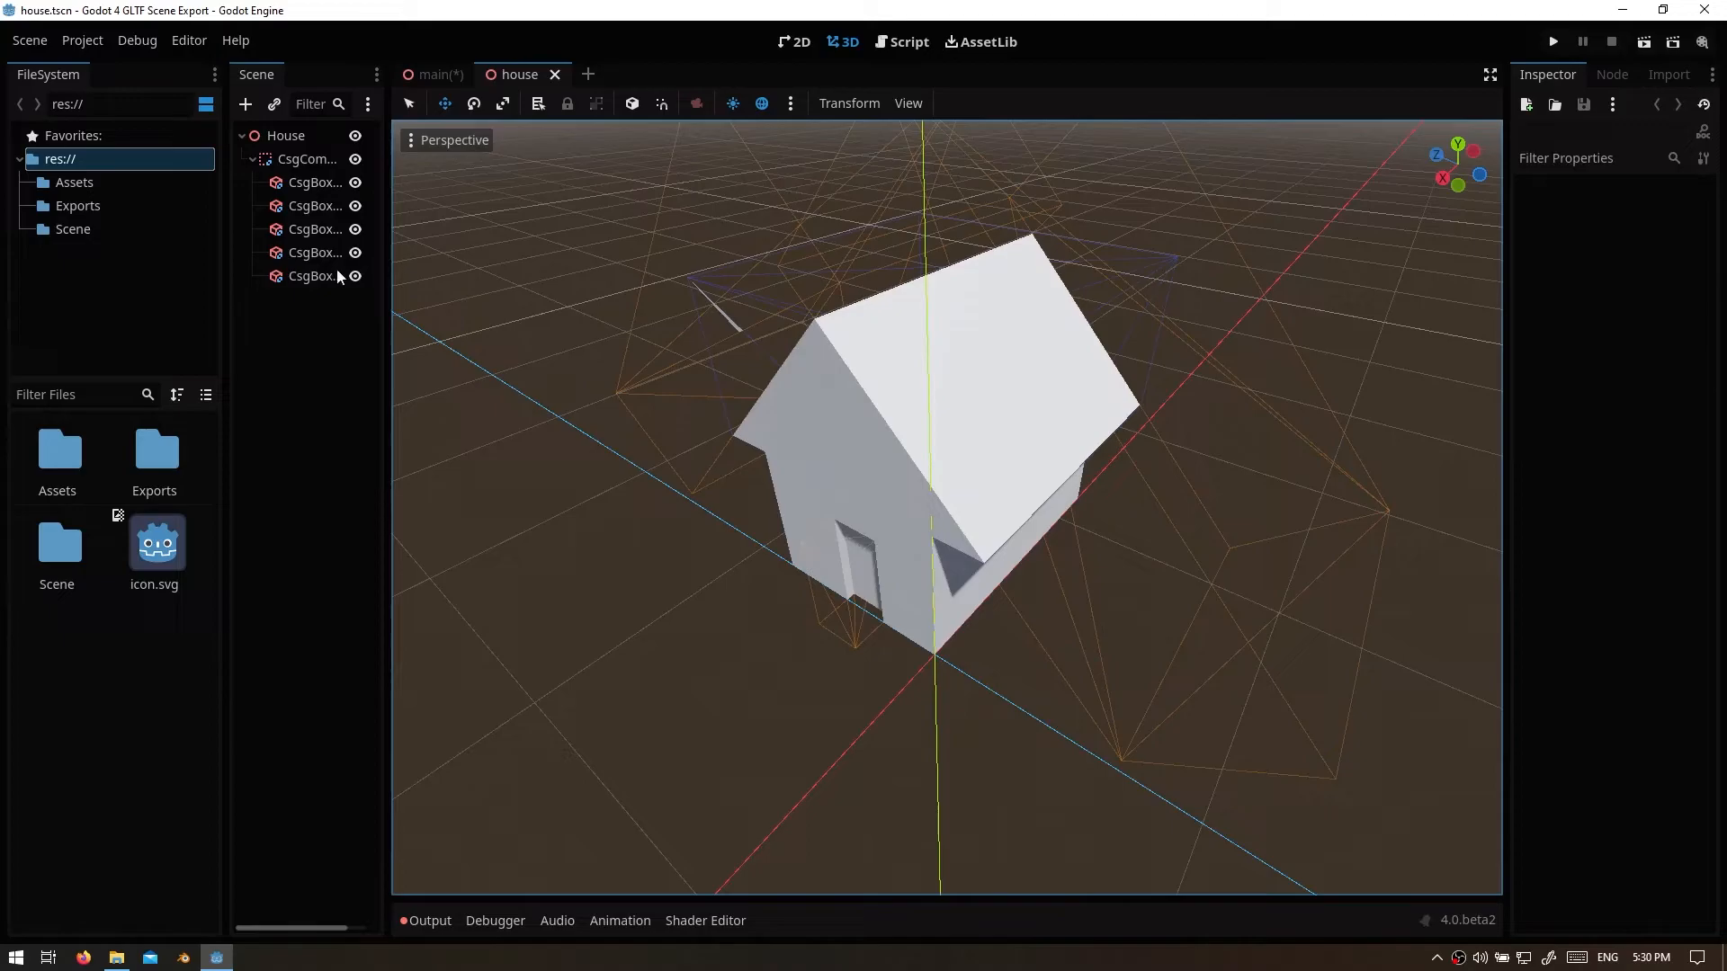
click(313, 277)
click(313, 253)
click(306, 229)
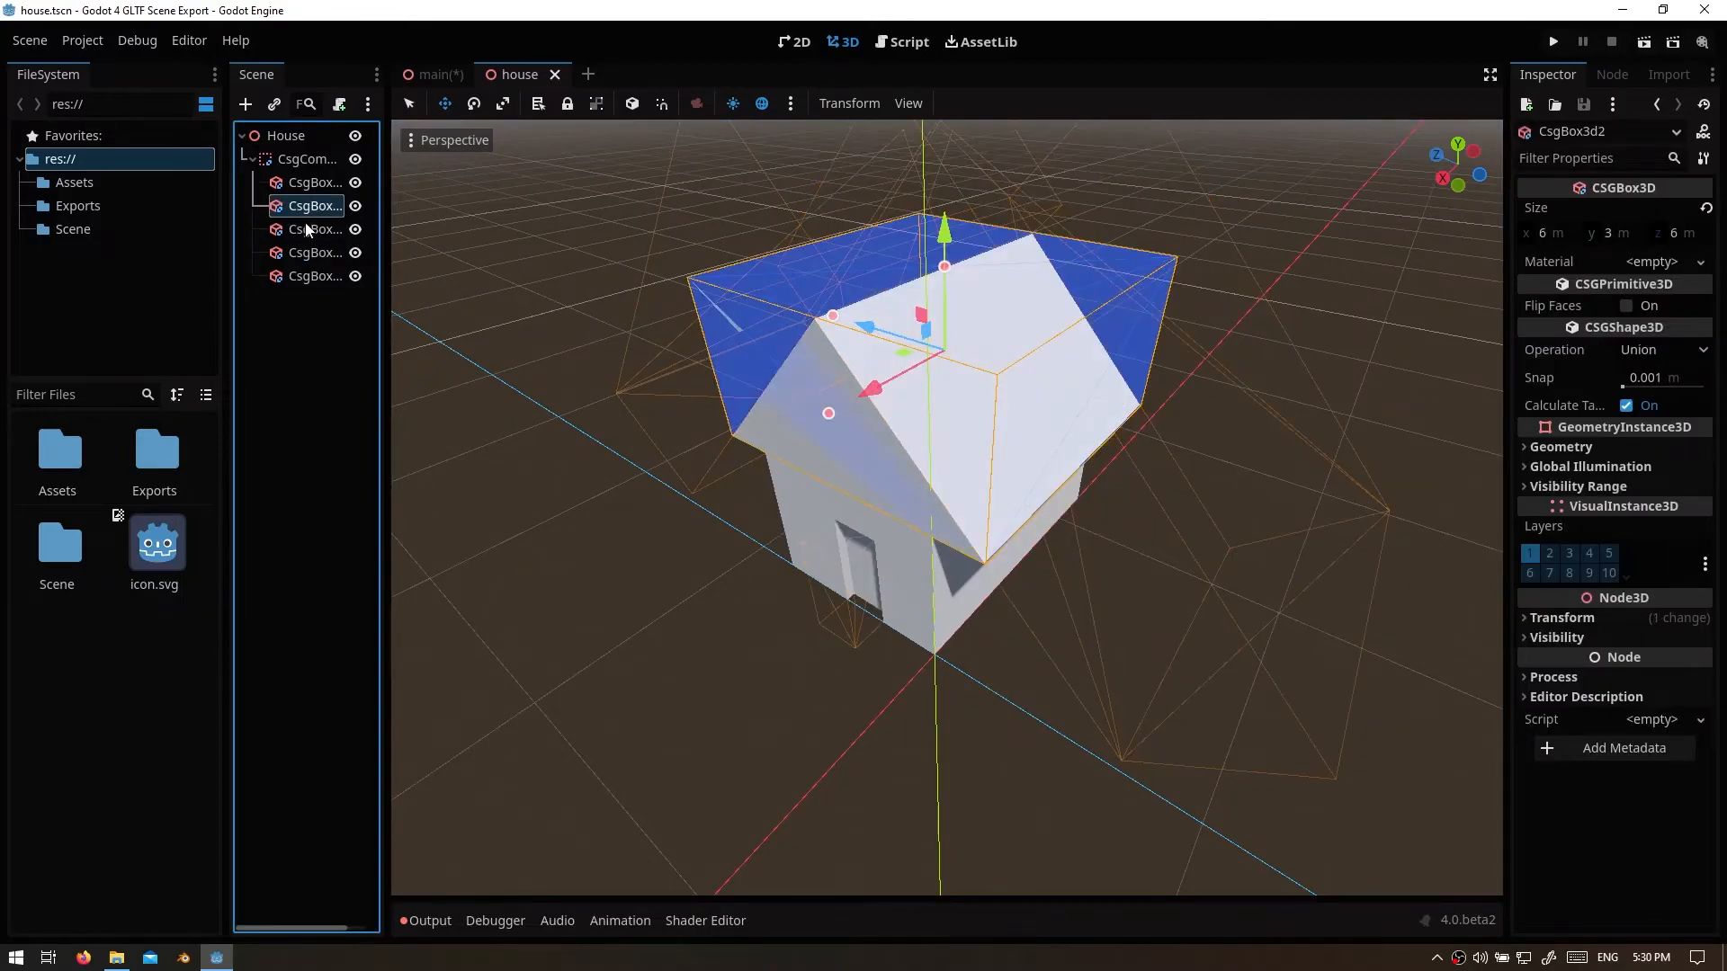
middle_drag(829, 337, 744, 311)
drag(750, 317, 716, 331)
Step: Lengthen the opposite tilted roof-cutting box to about 6.94 m in x and save the house scene
click(306, 253)
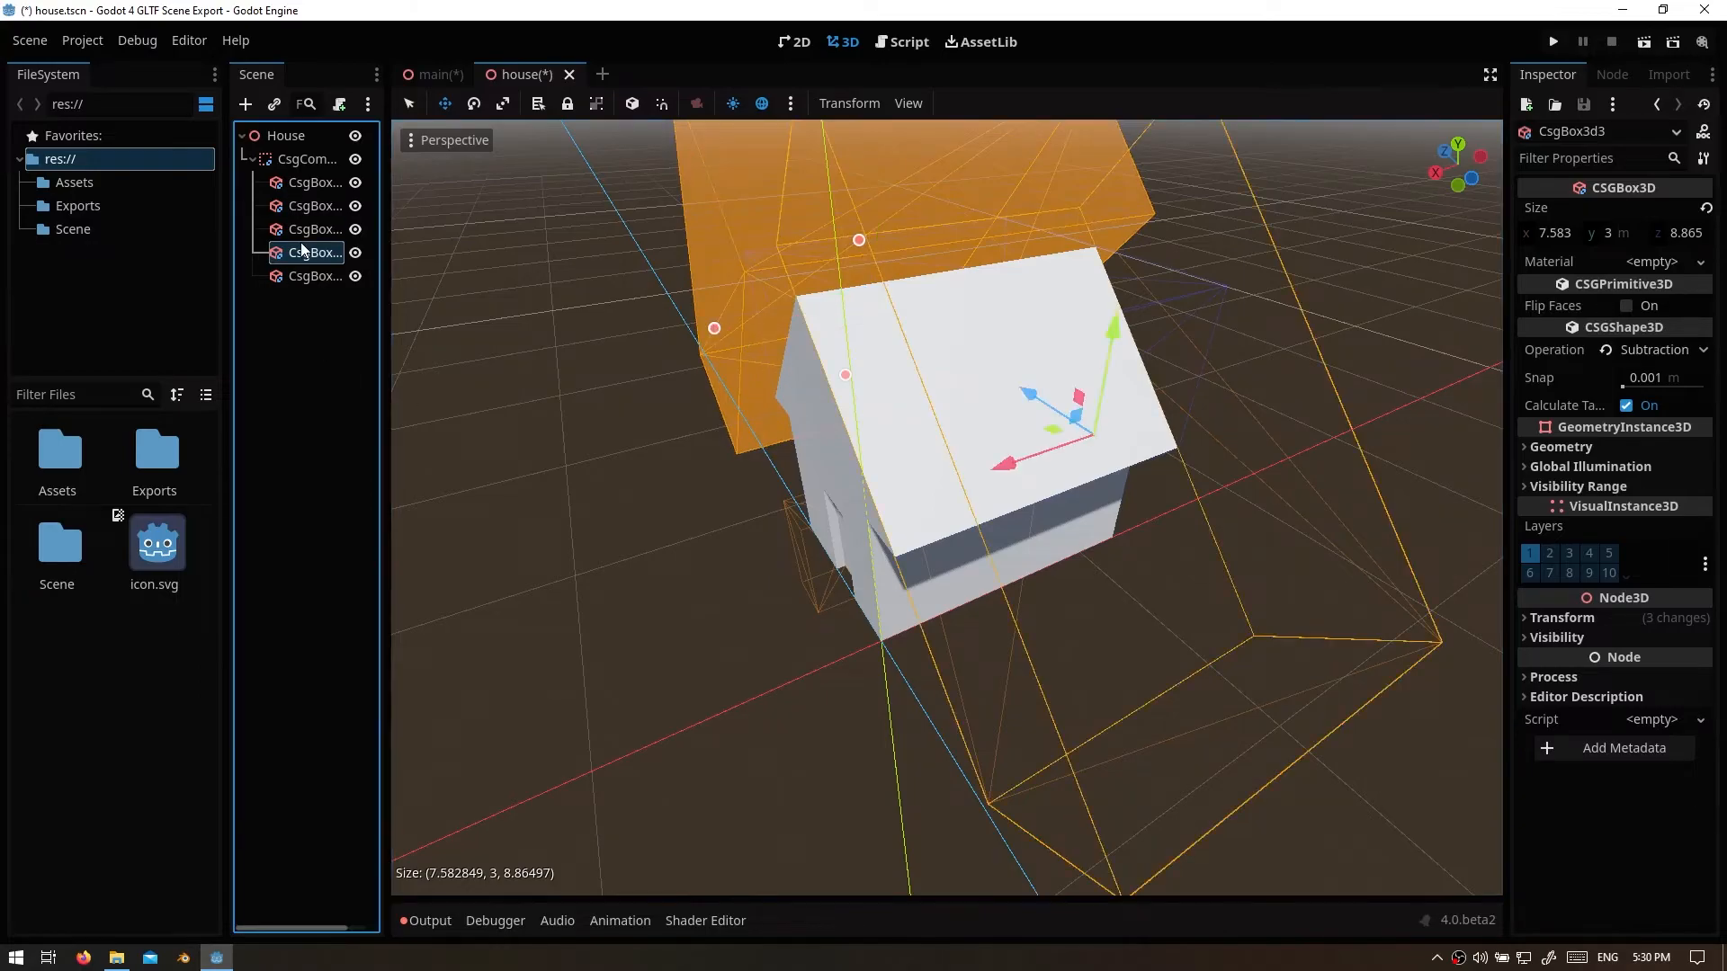
drag(910, 497, 870, 498)
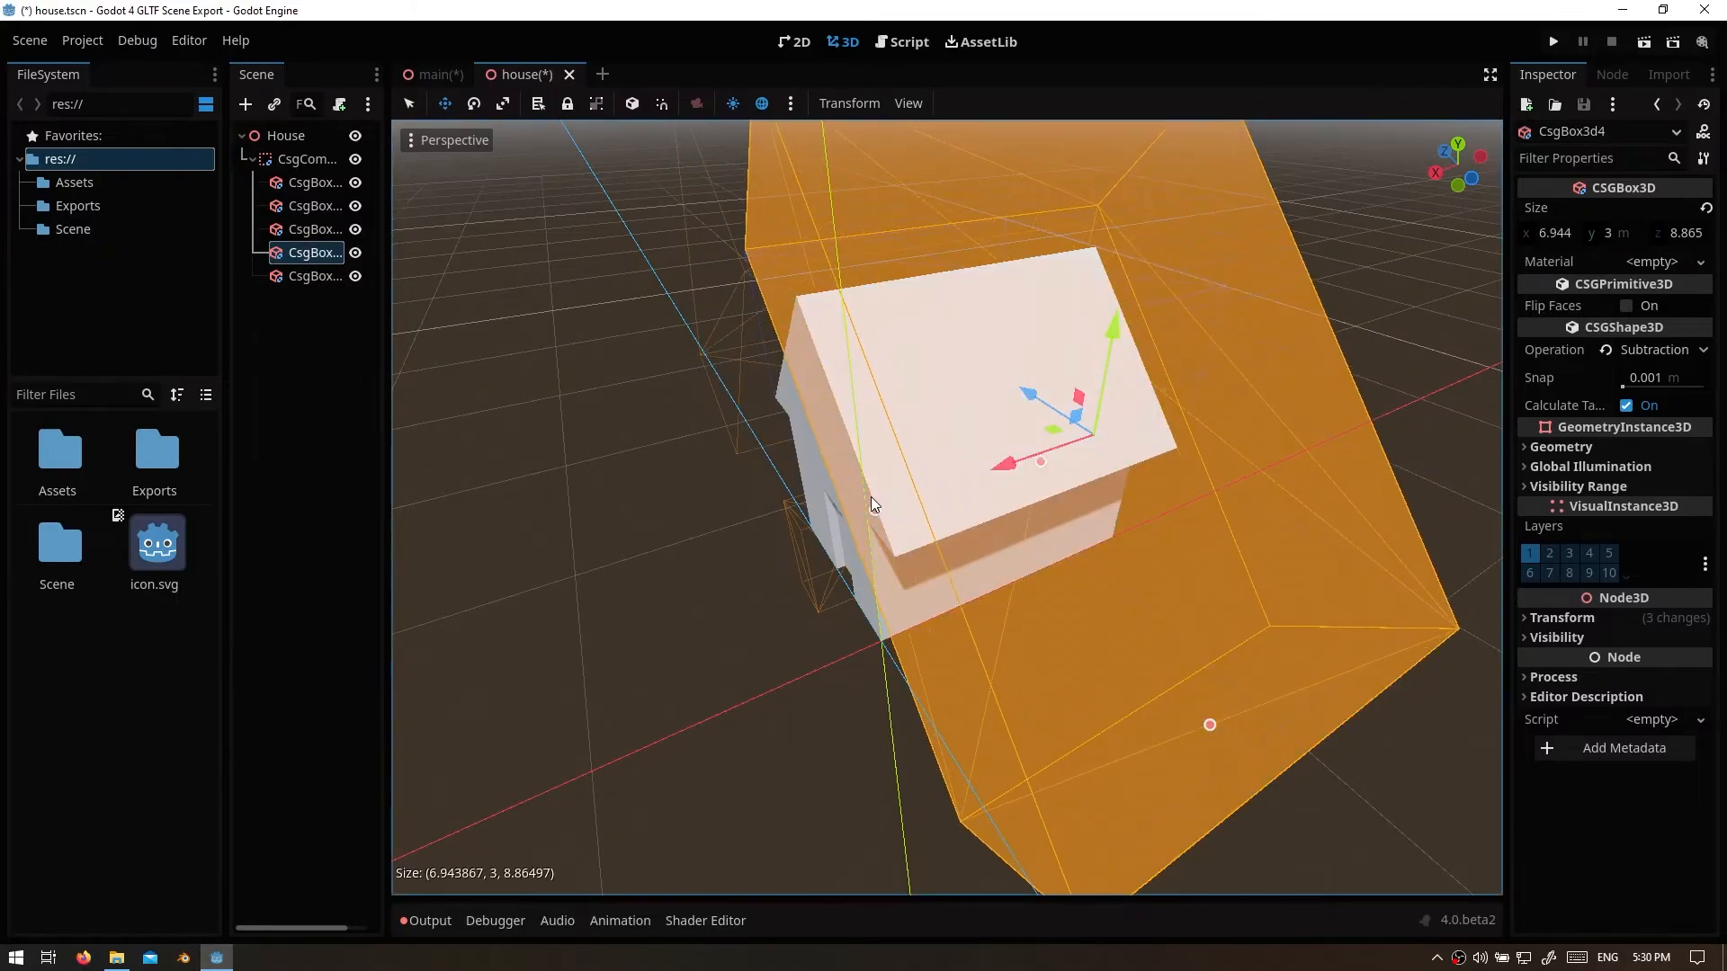
key(ctrl+s)
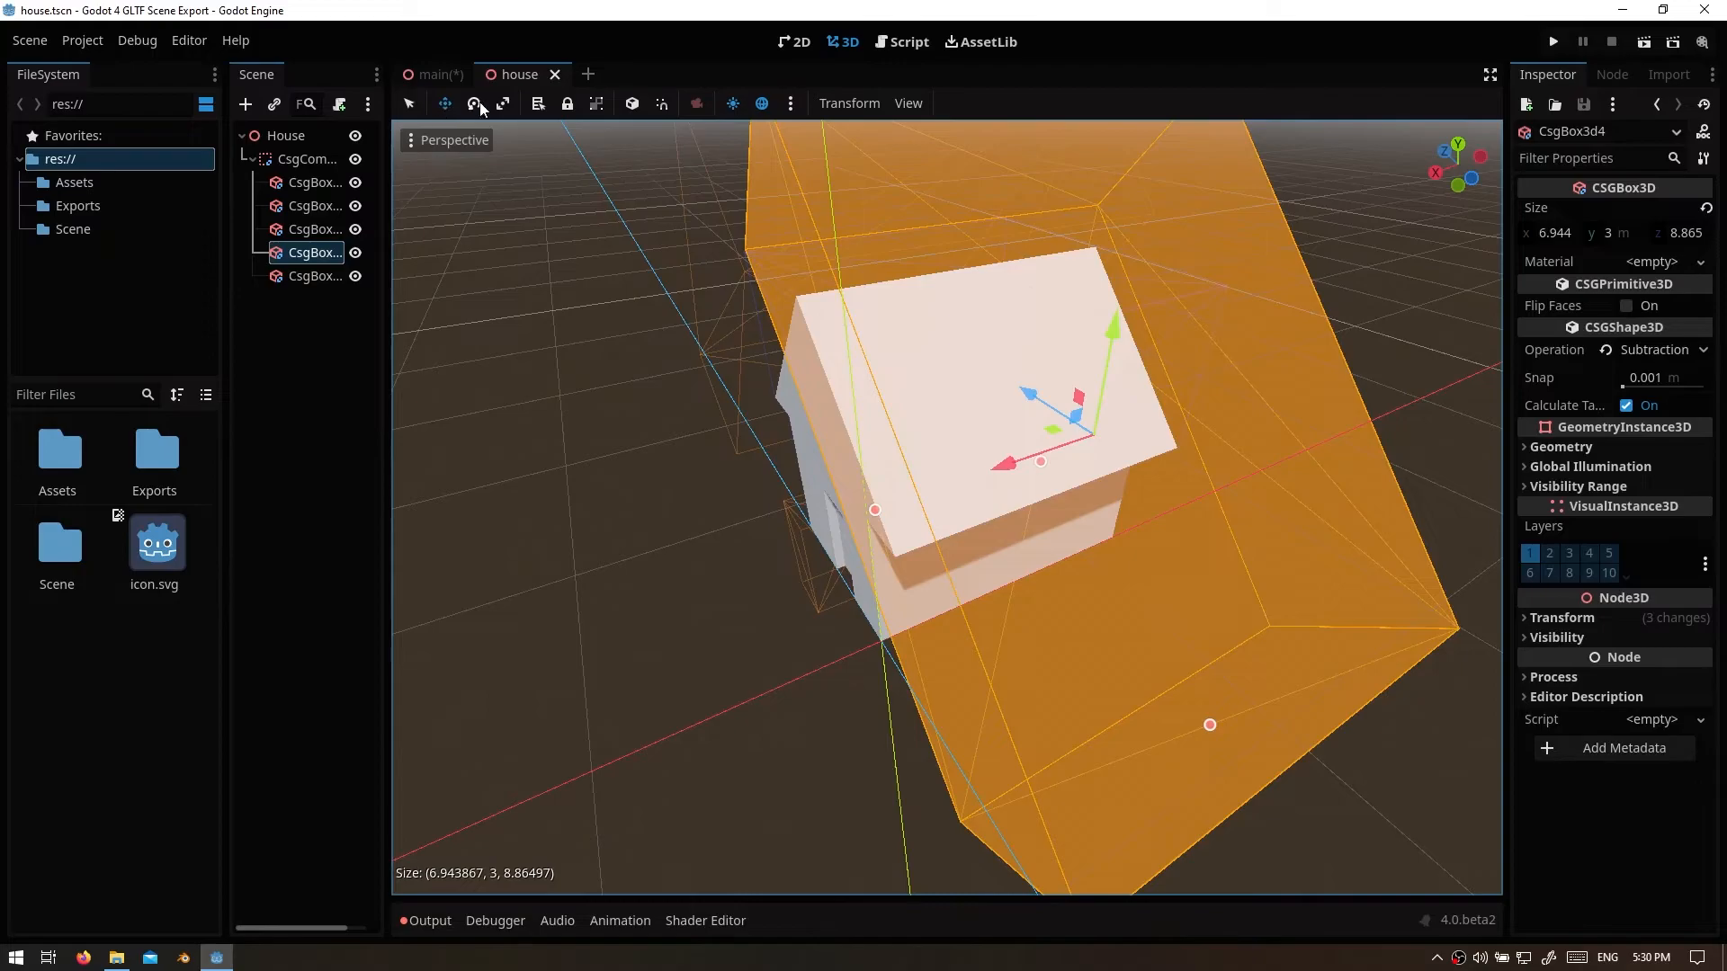
Step: Save the main scene and re-export the house scene as glTF 2.0, overwriting house.gltf in the Exports folder
click(434, 73)
click(511, 72)
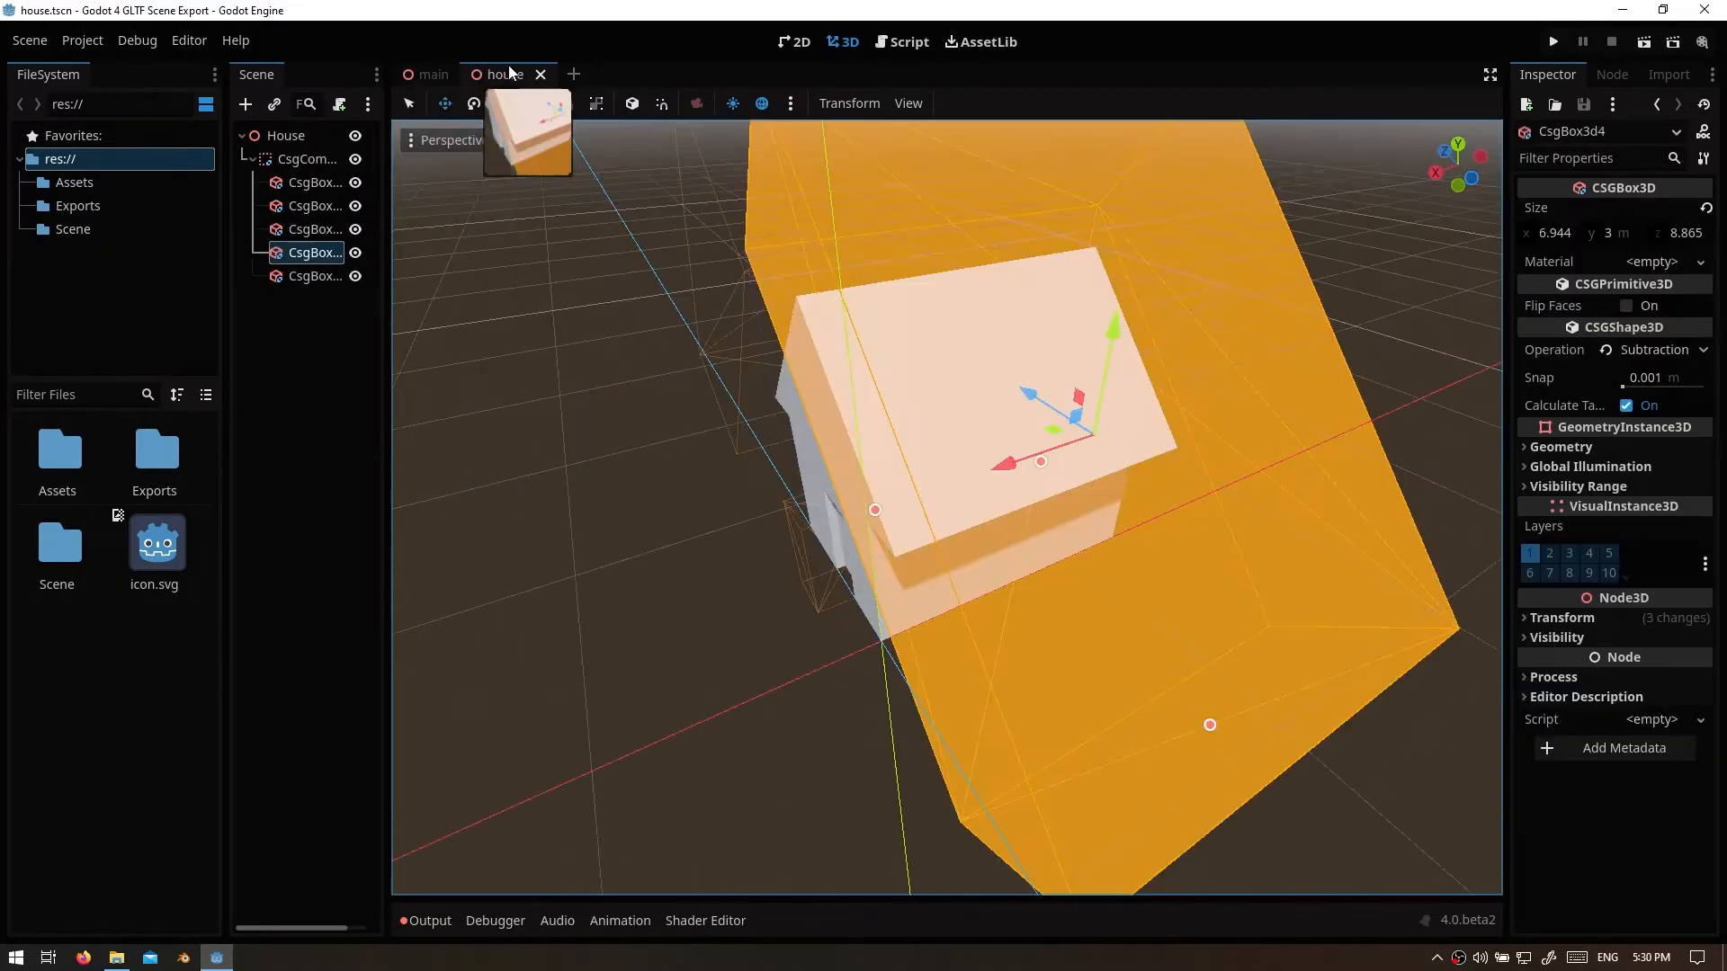
click(36, 41)
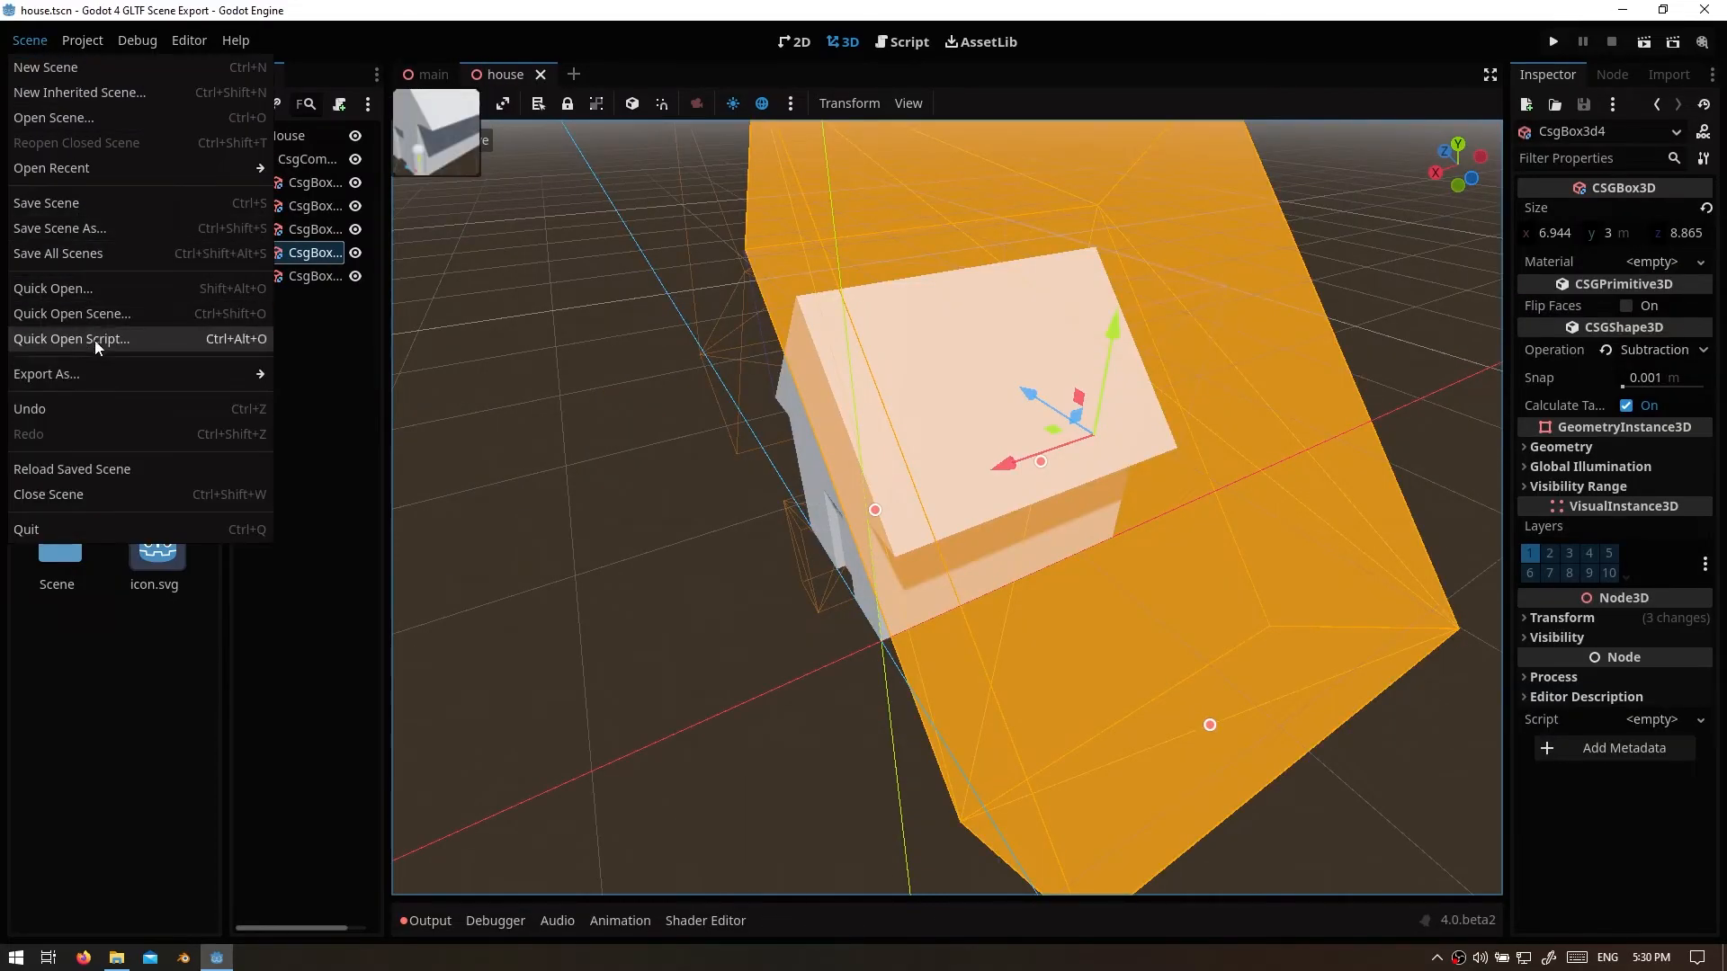
mouse_move(111, 382)
click(332, 397)
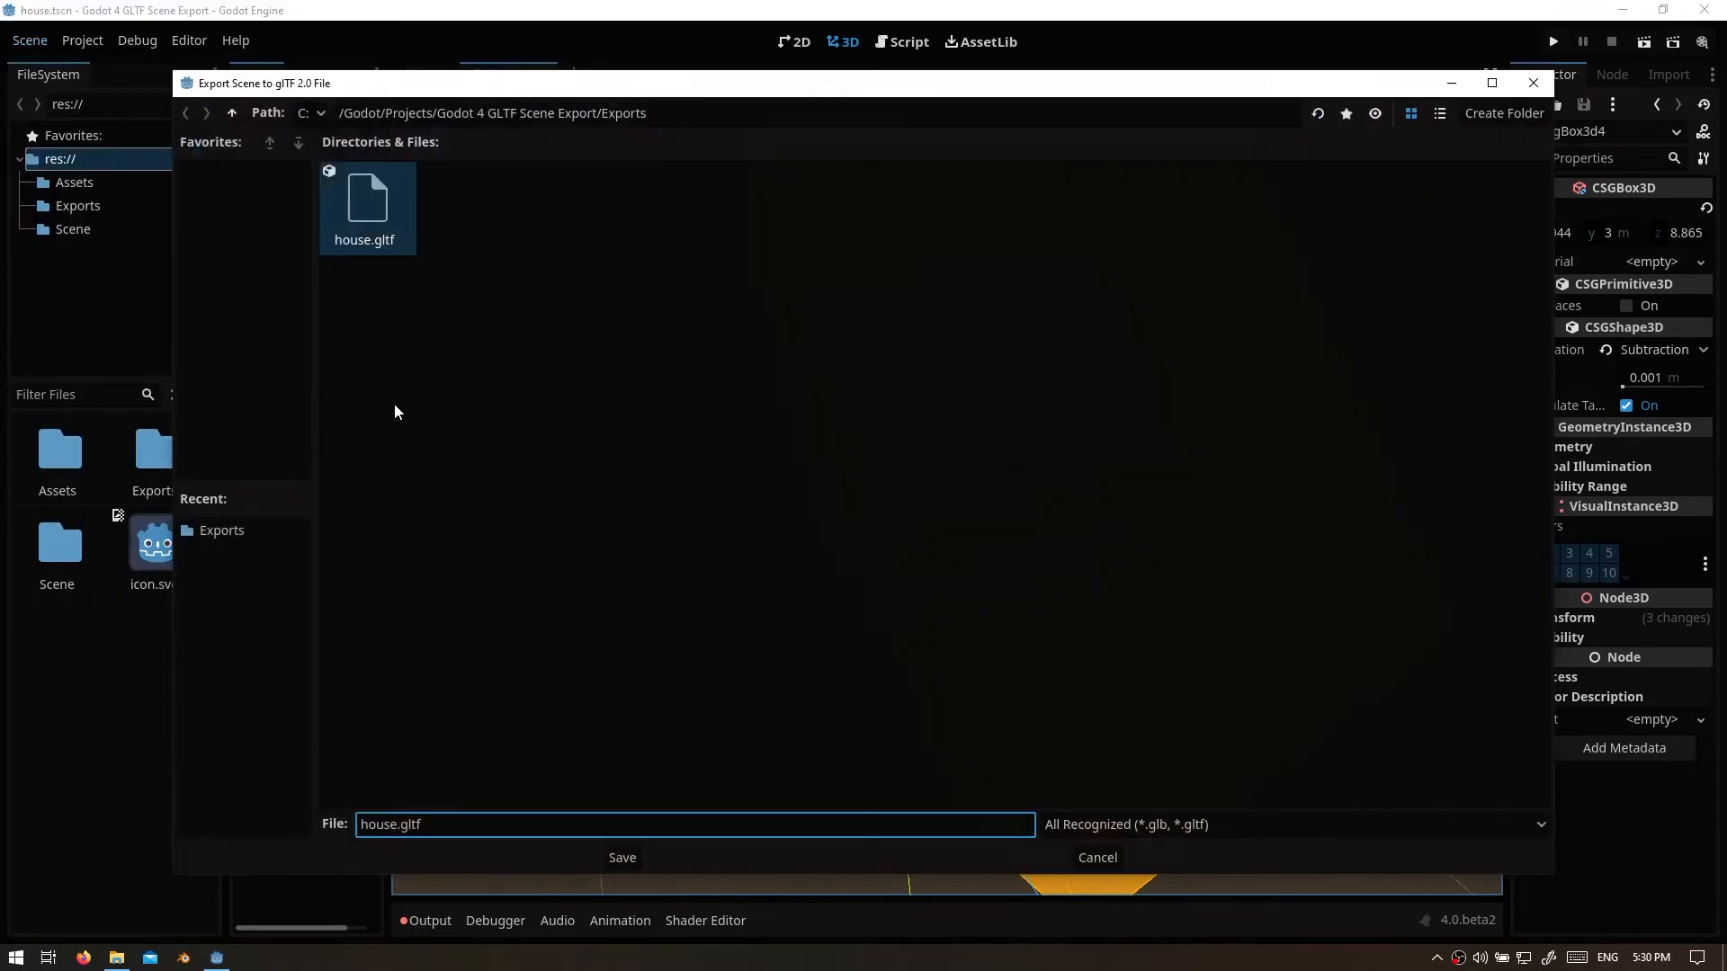
click(372, 217)
click(614, 861)
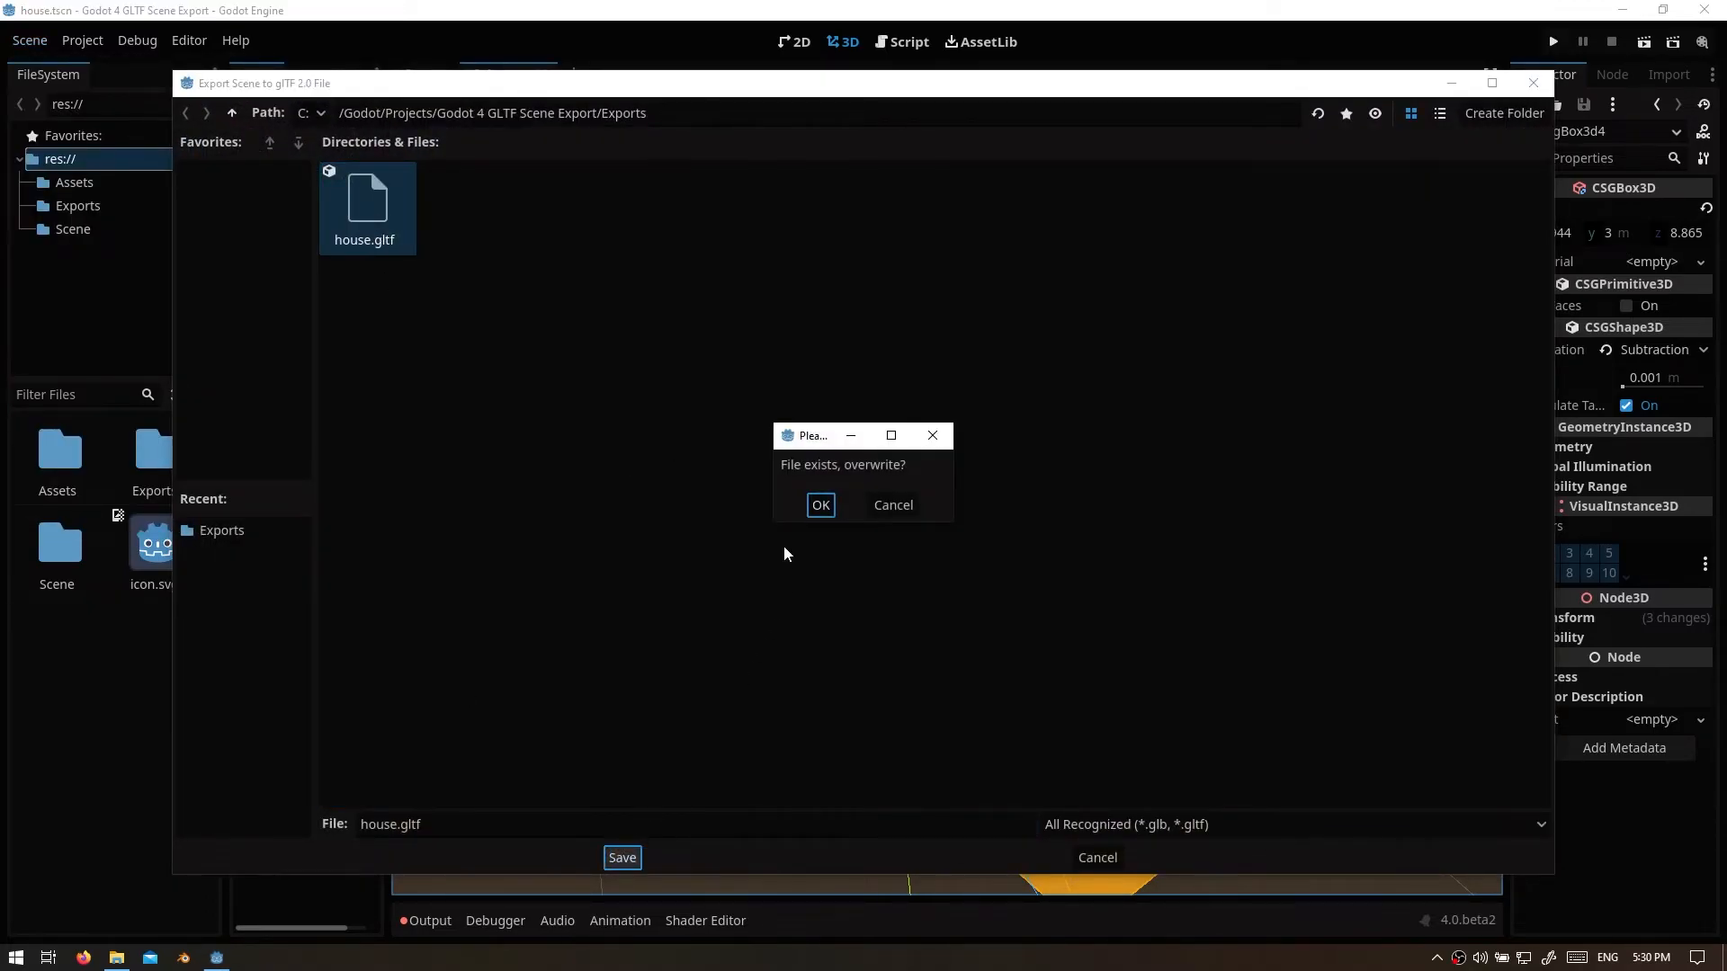
click(820, 504)
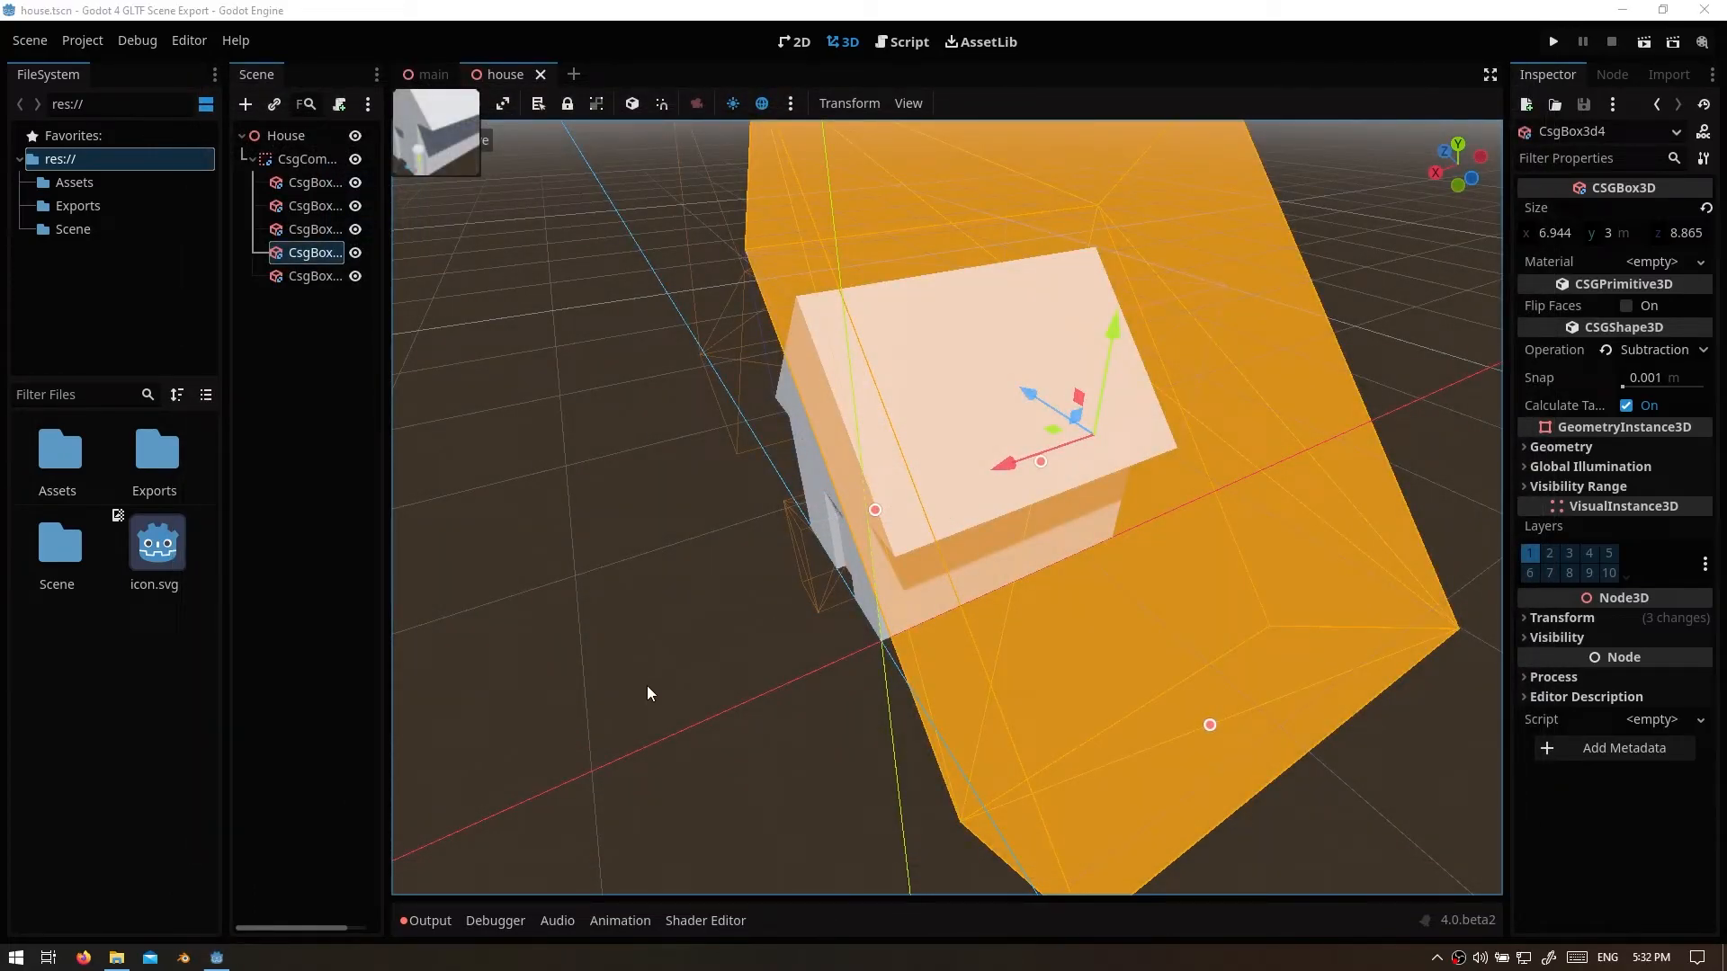
Step: Switch to Blender, dismiss the splash screen and delete all default objects from the scene
click(184, 957)
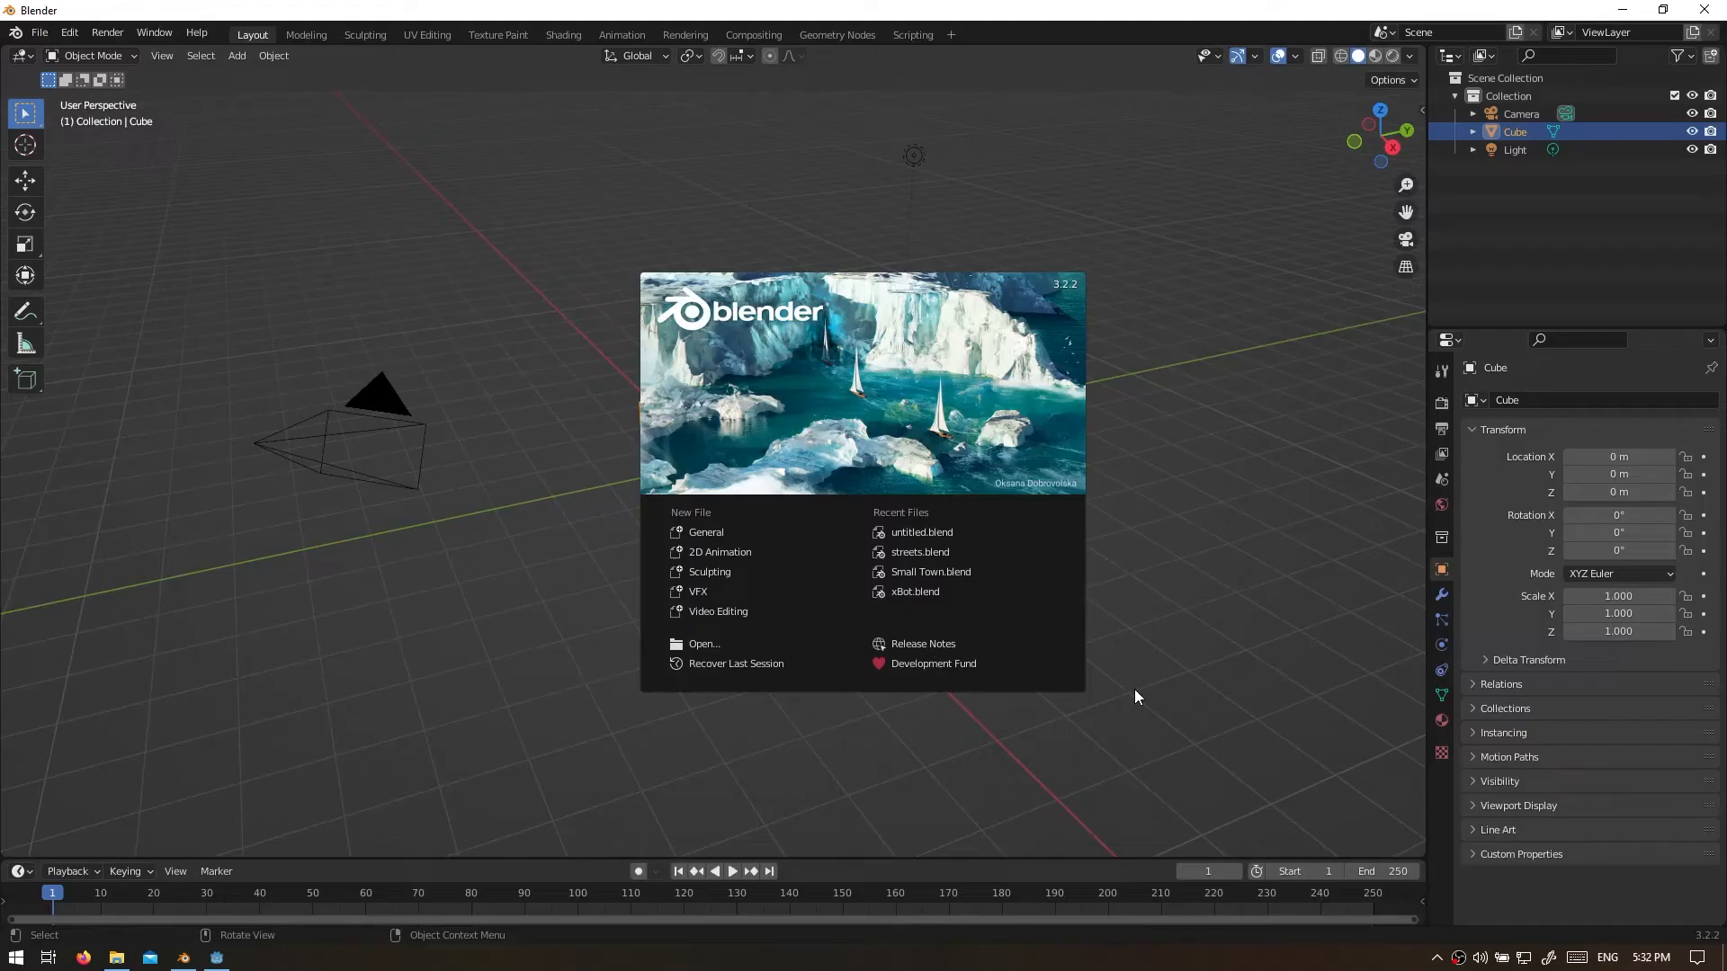
click(786, 529)
key(a)
key(Delete)
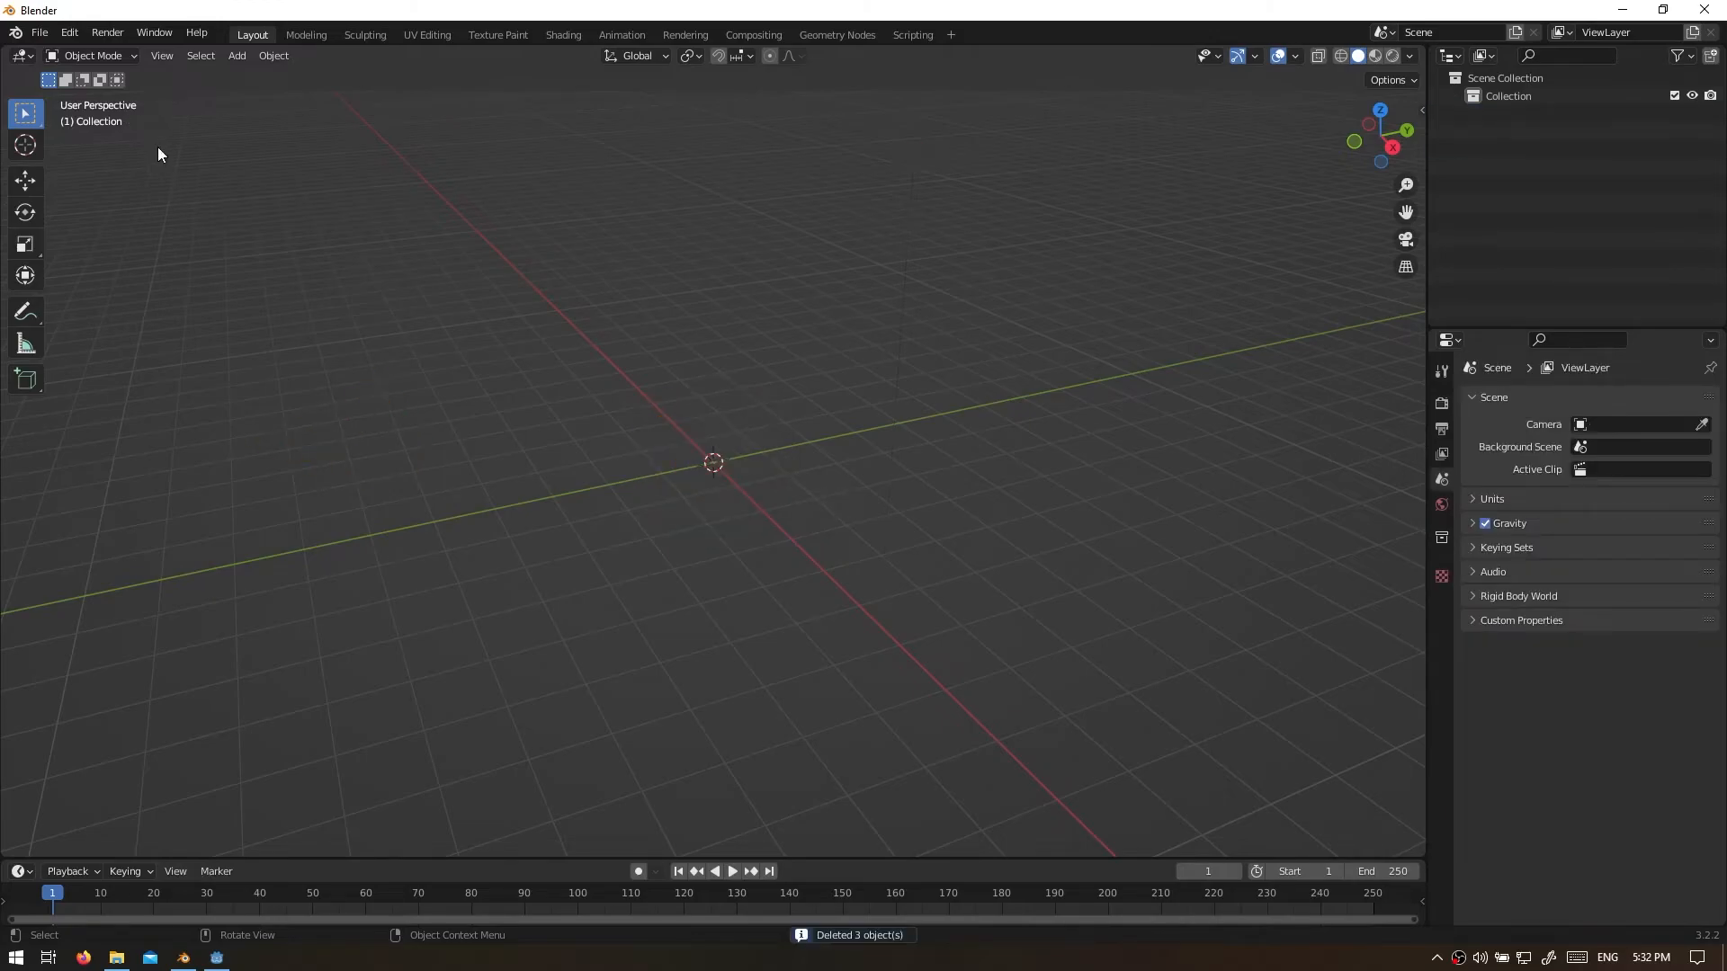
Step: Start a glTF 2.0 import into the empty Blender scene
click(39, 32)
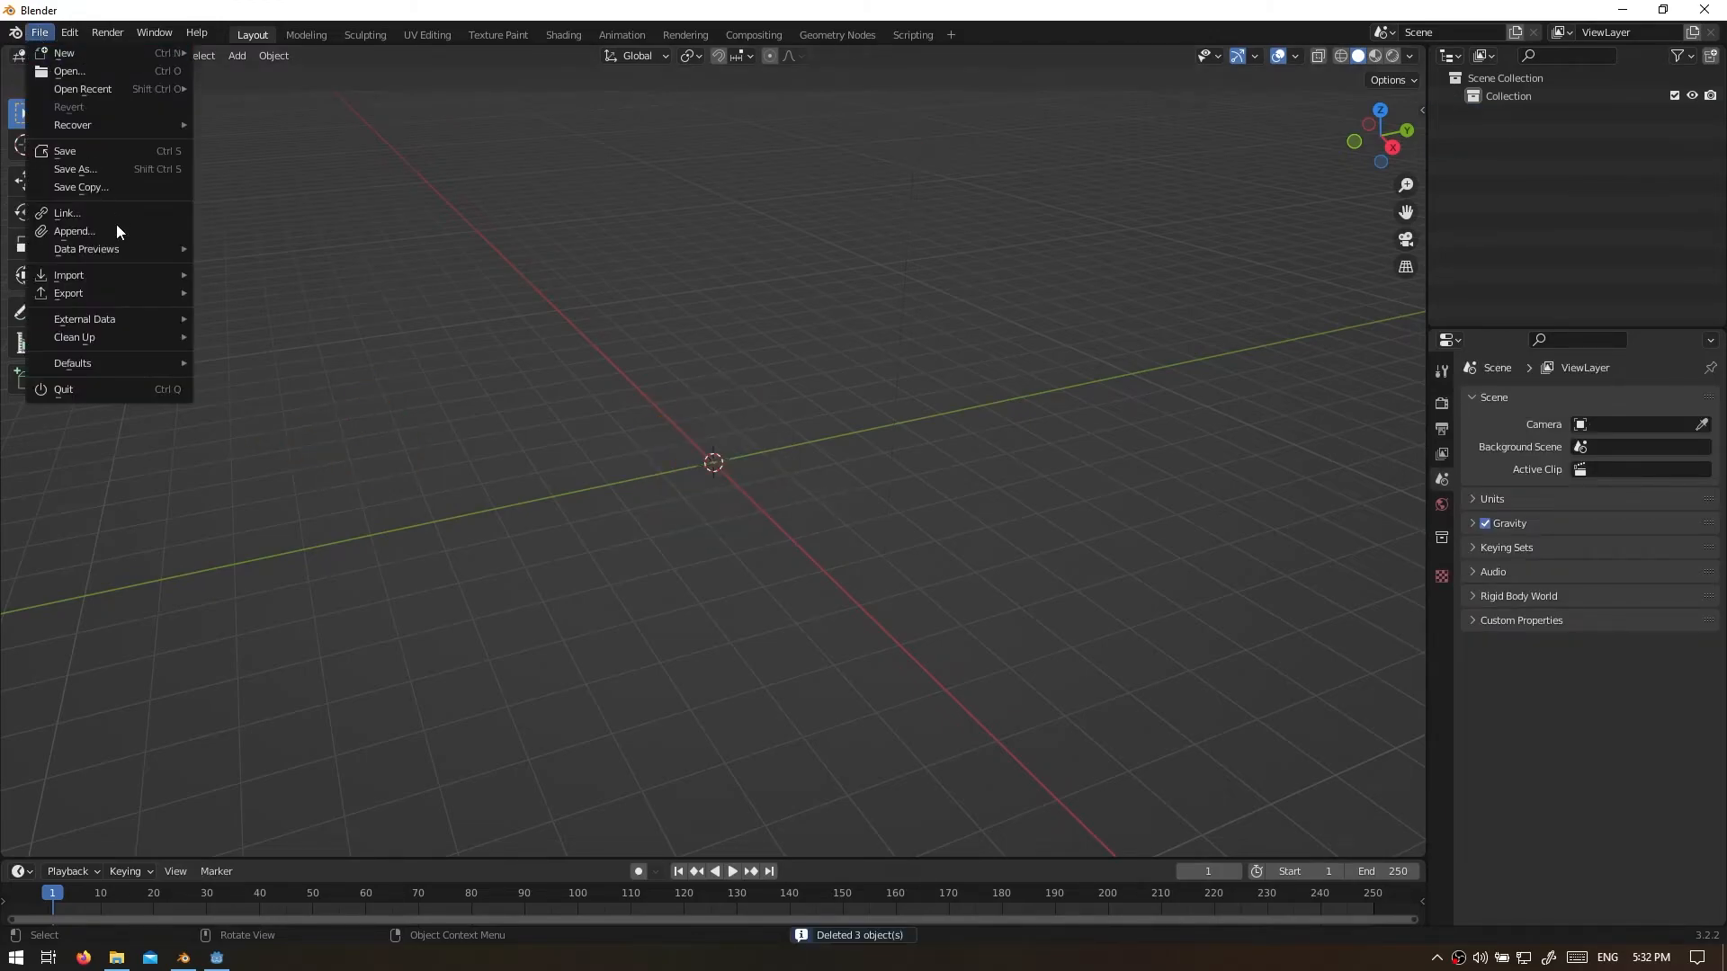
mouse_move(142, 277)
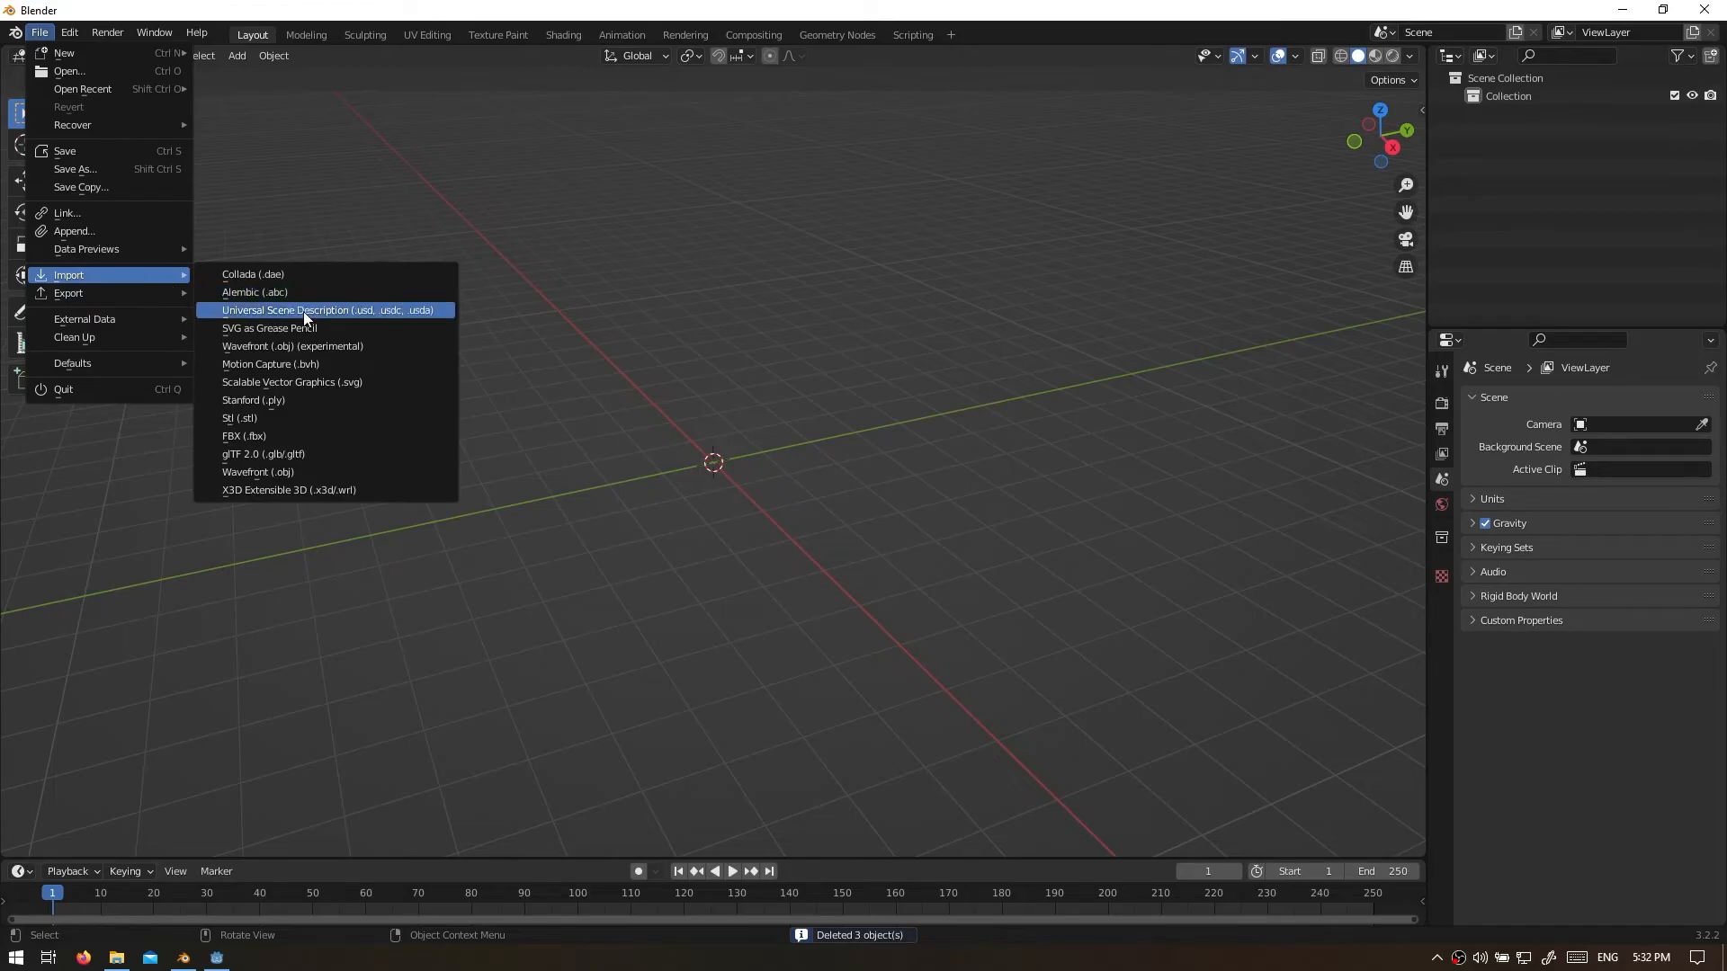
click(324, 455)
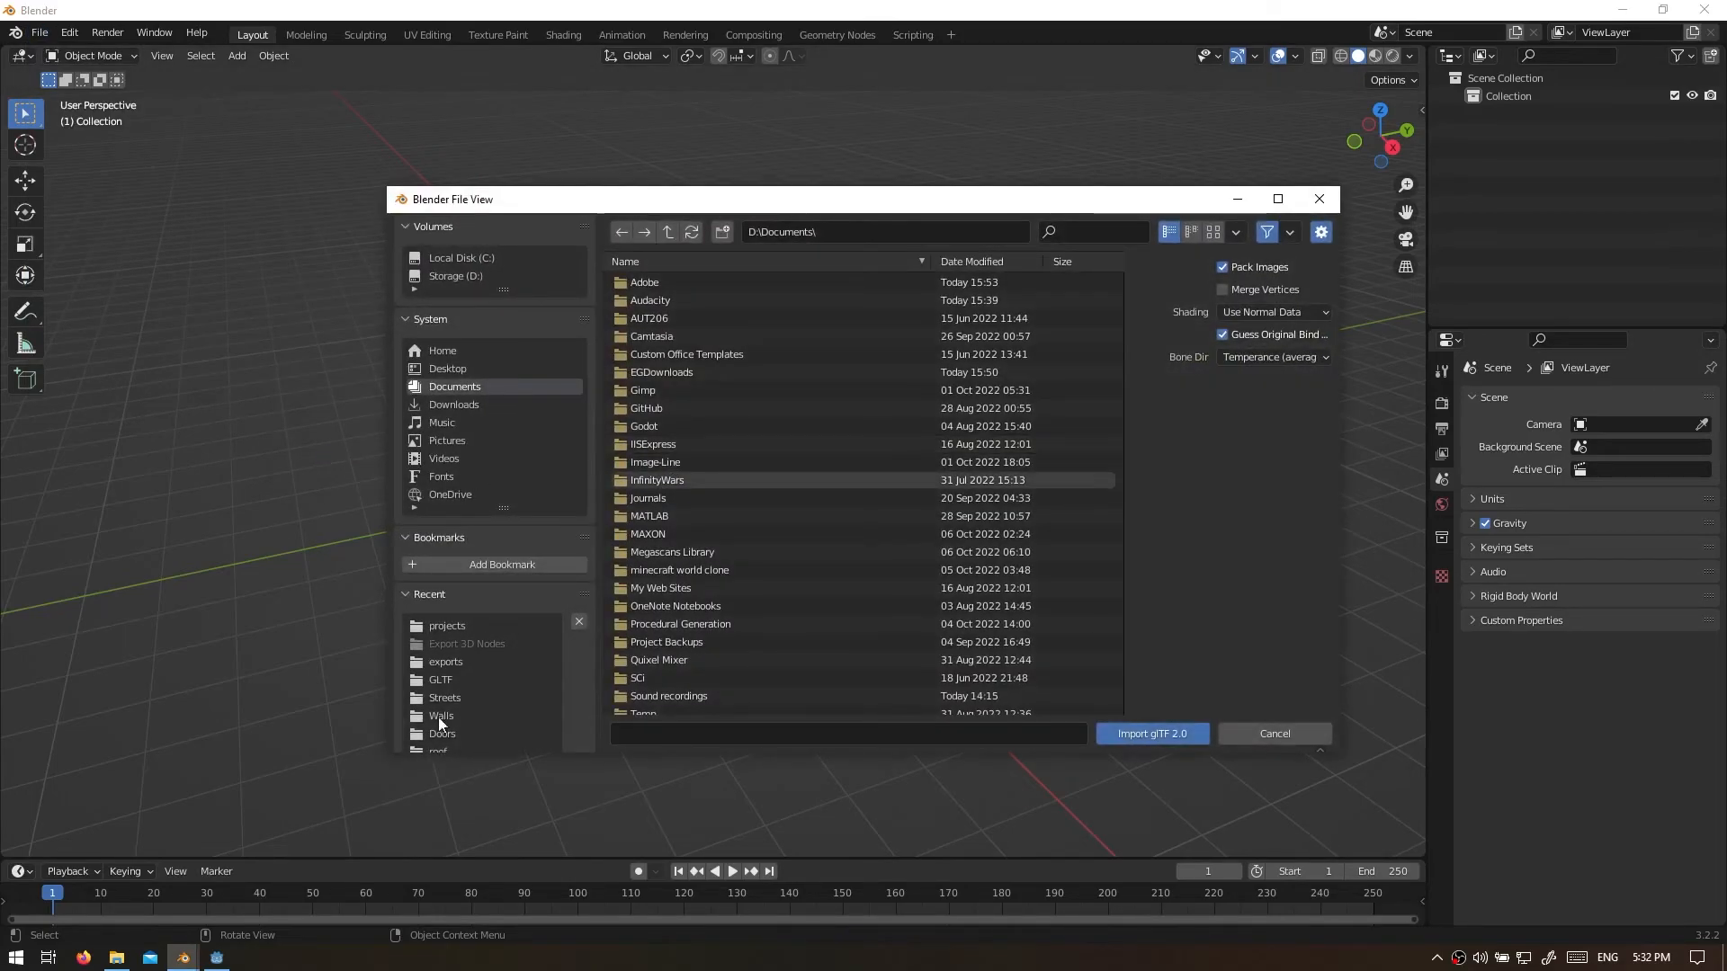
Step: Switch to Godot, open the project's Exports folder in the file manager and copy its full path
click(215, 957)
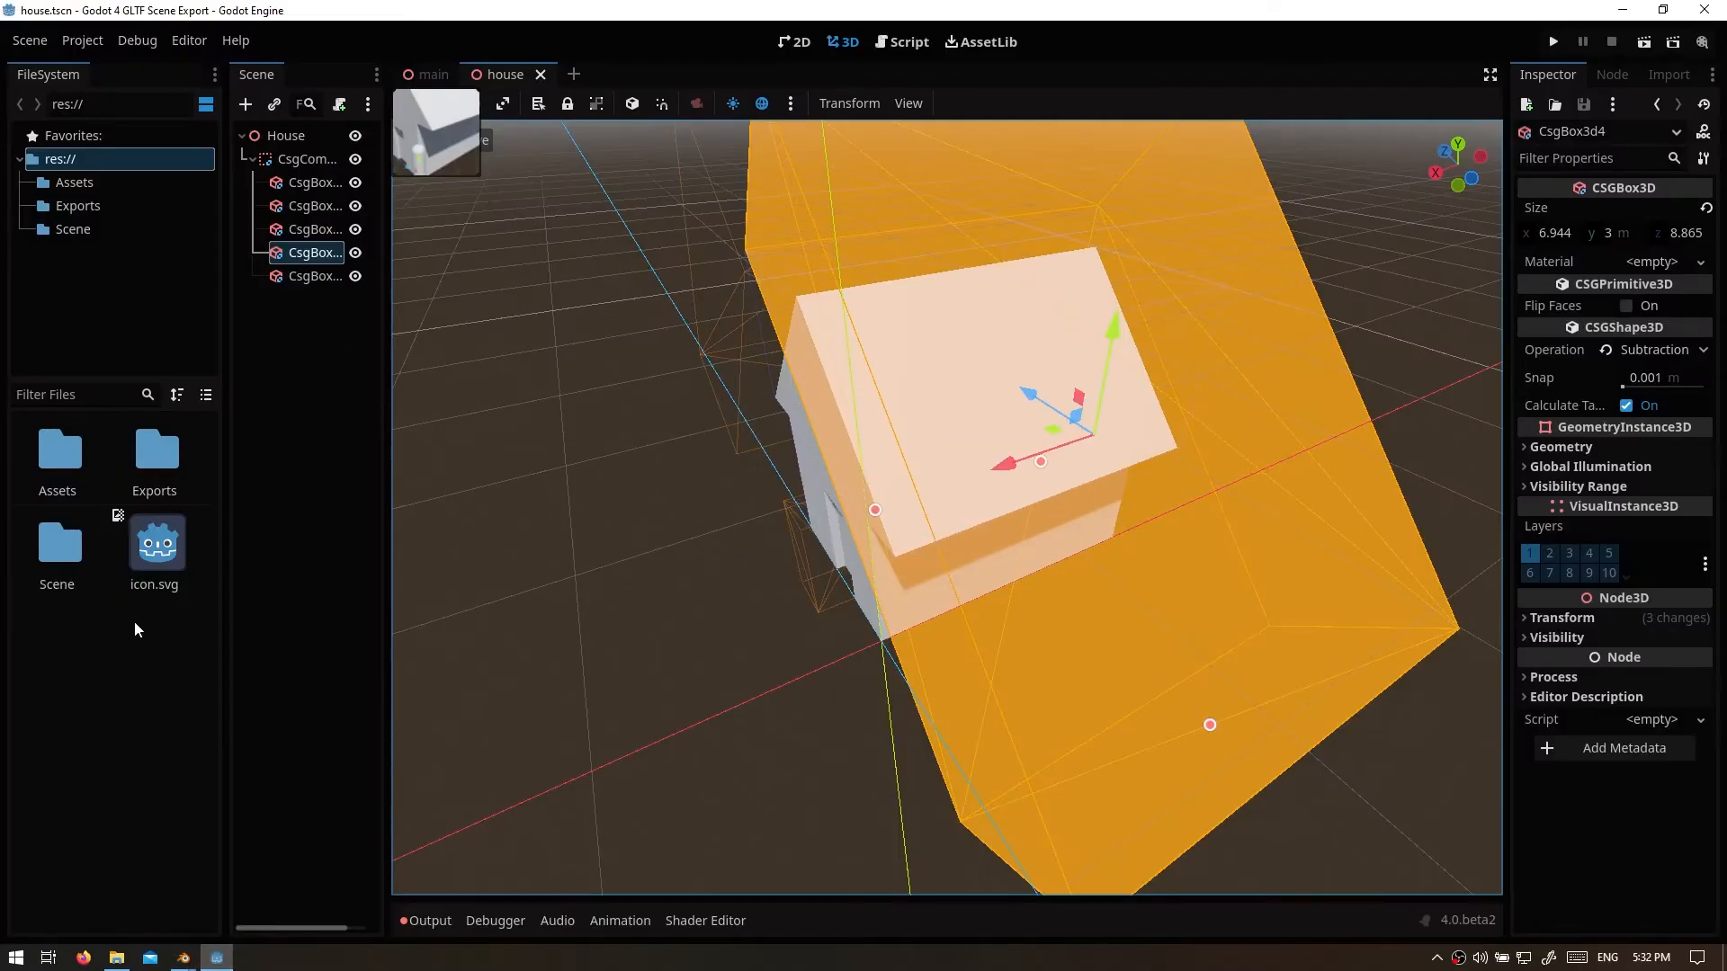
click(79, 206)
right_click(157, 623)
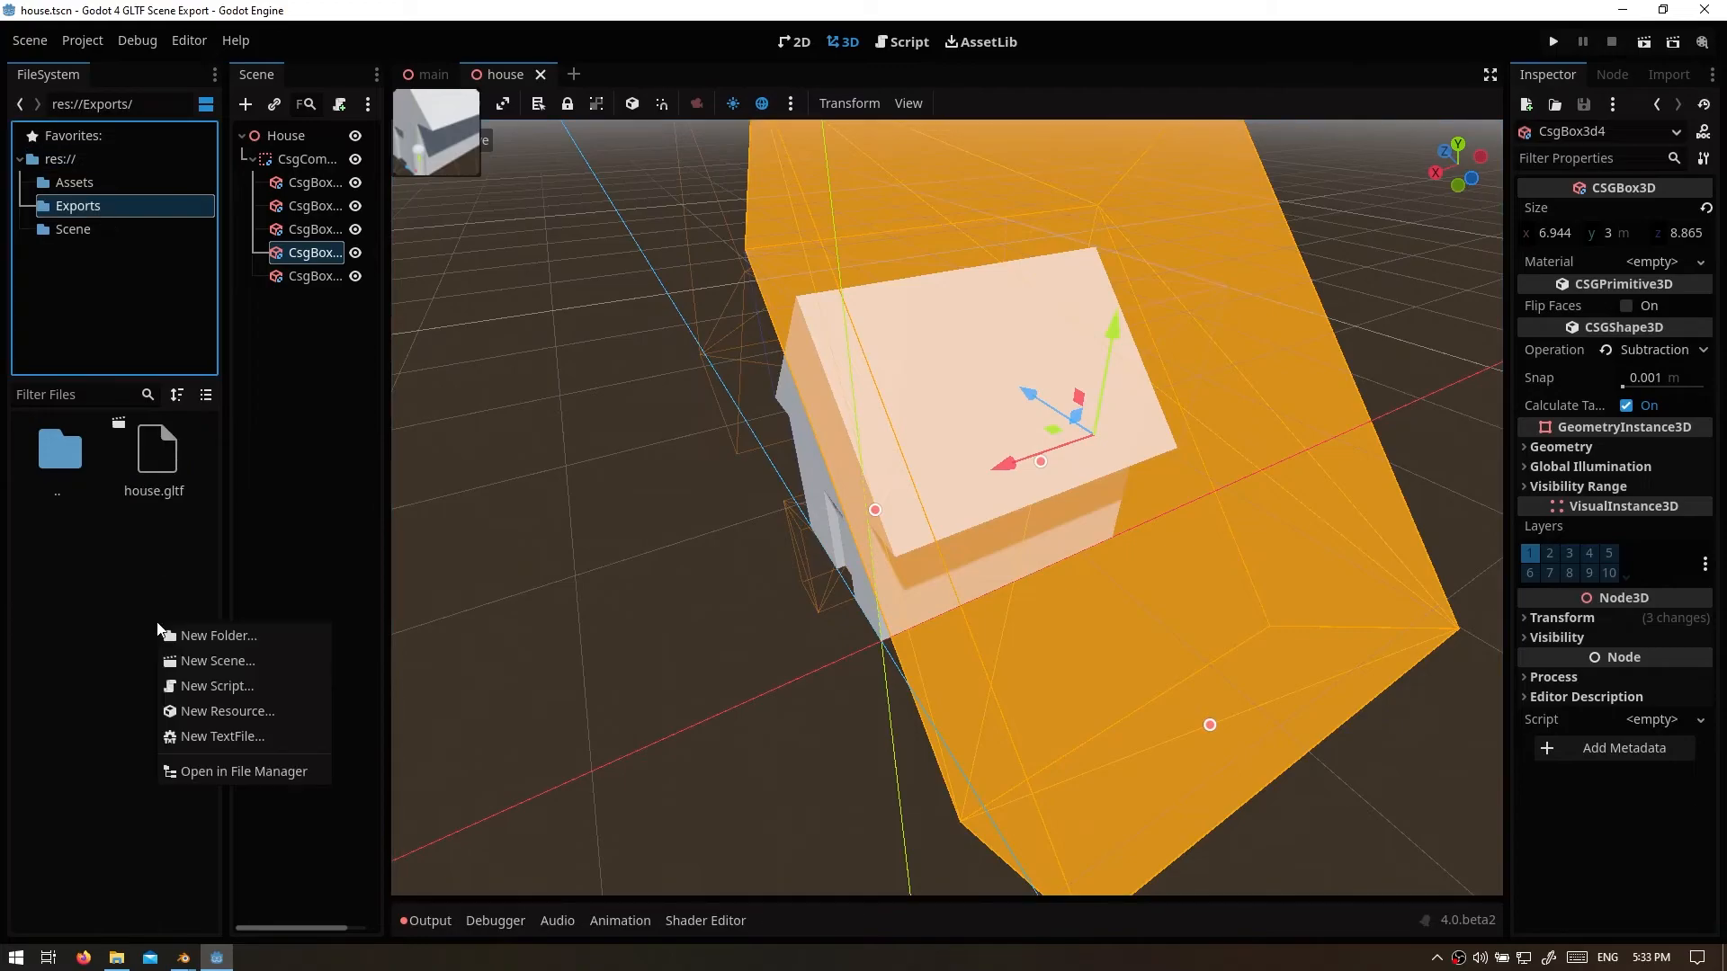
click(214, 775)
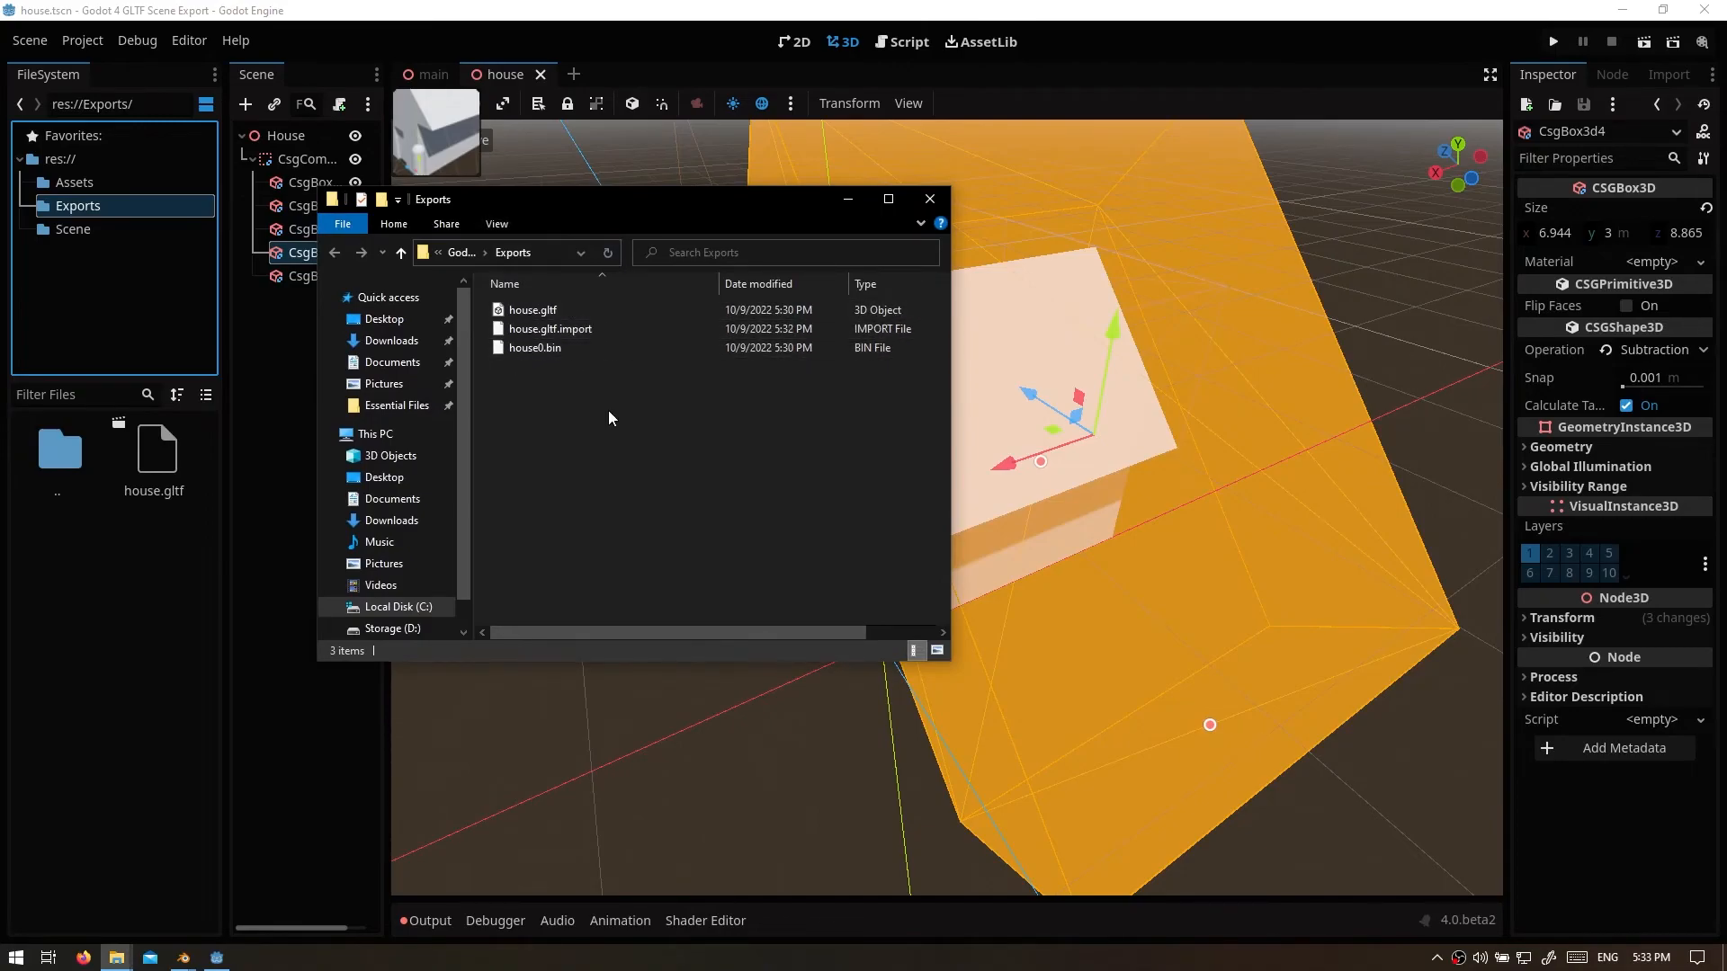
click(541, 252)
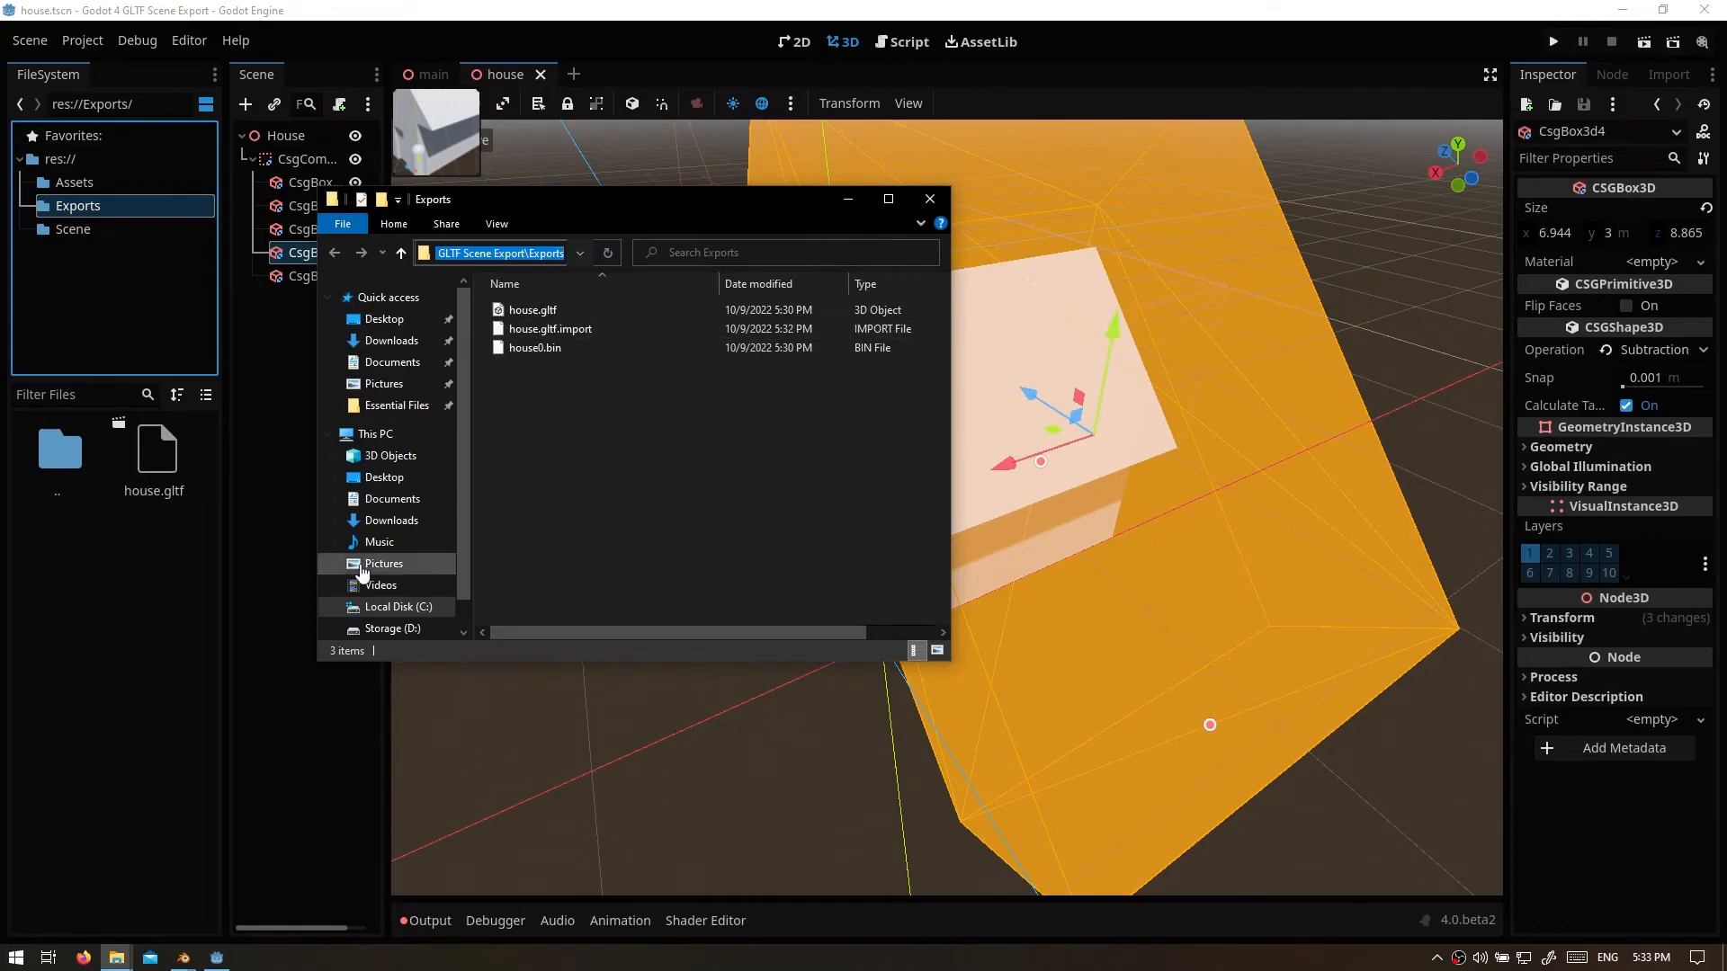
Step: Return to Blender's import dialog, go to C:\Godot\Projects\Godot 4 GLTF Scene Export\Exports and import house.gltf
click(198, 957)
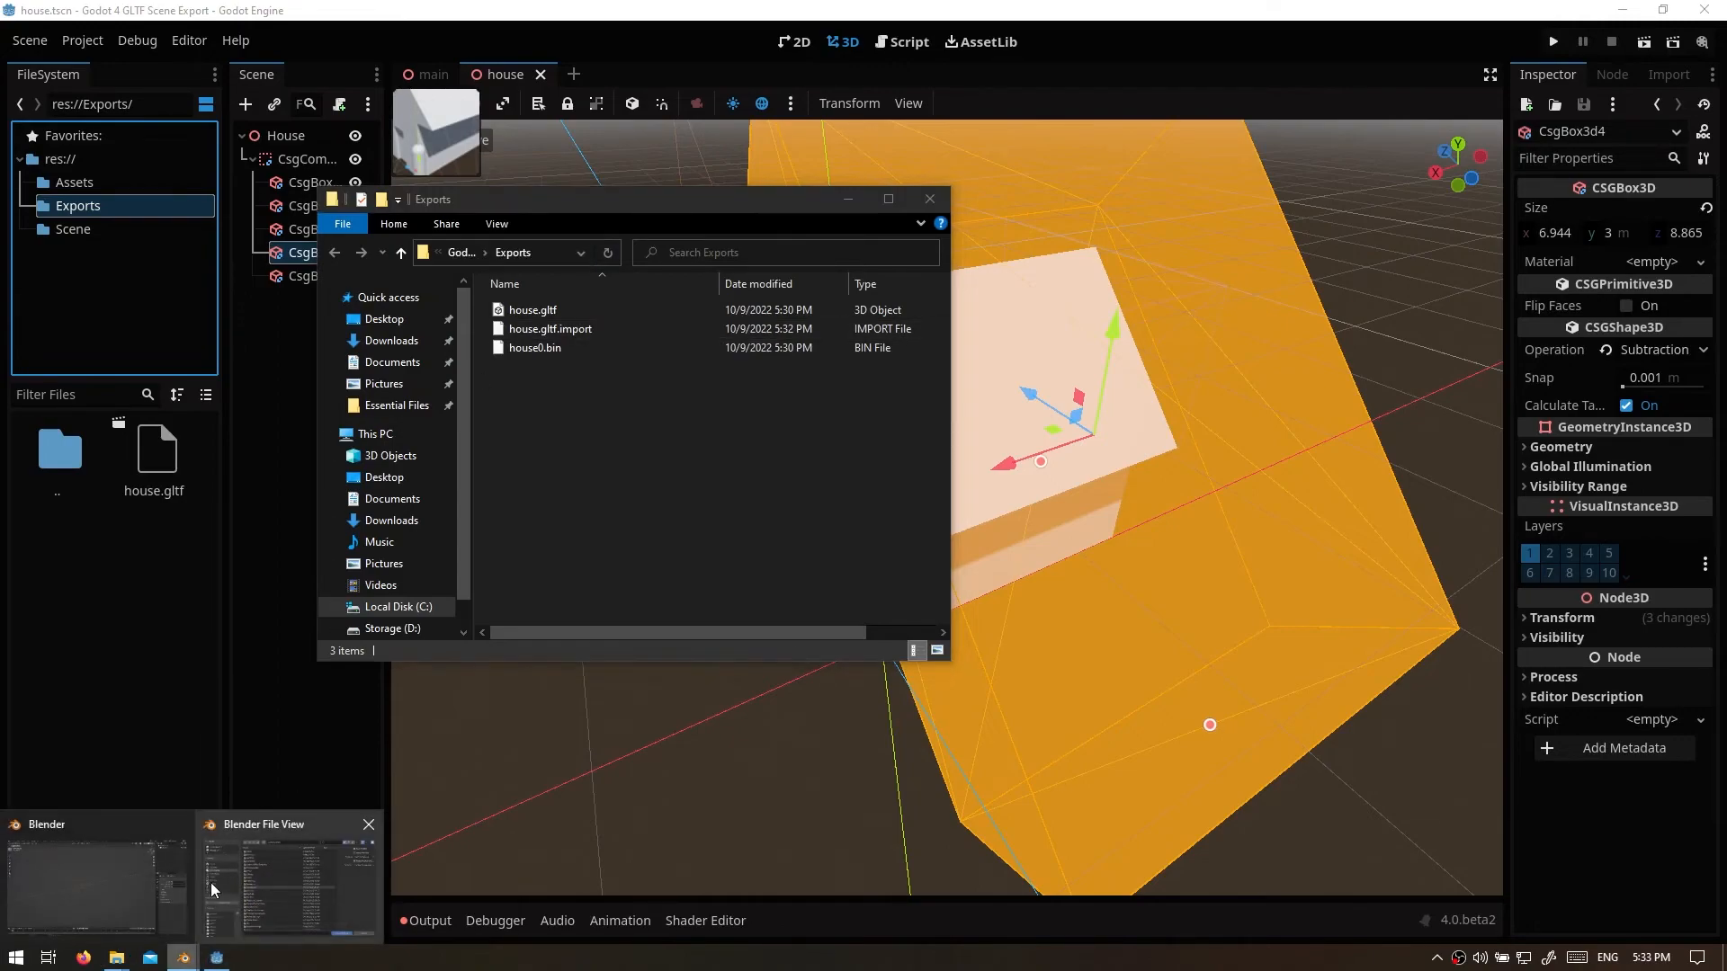
click(179, 892)
click(850, 233)
text(C:\Godot\Projects\Godot 4 GLTF Scene Export\Exports)
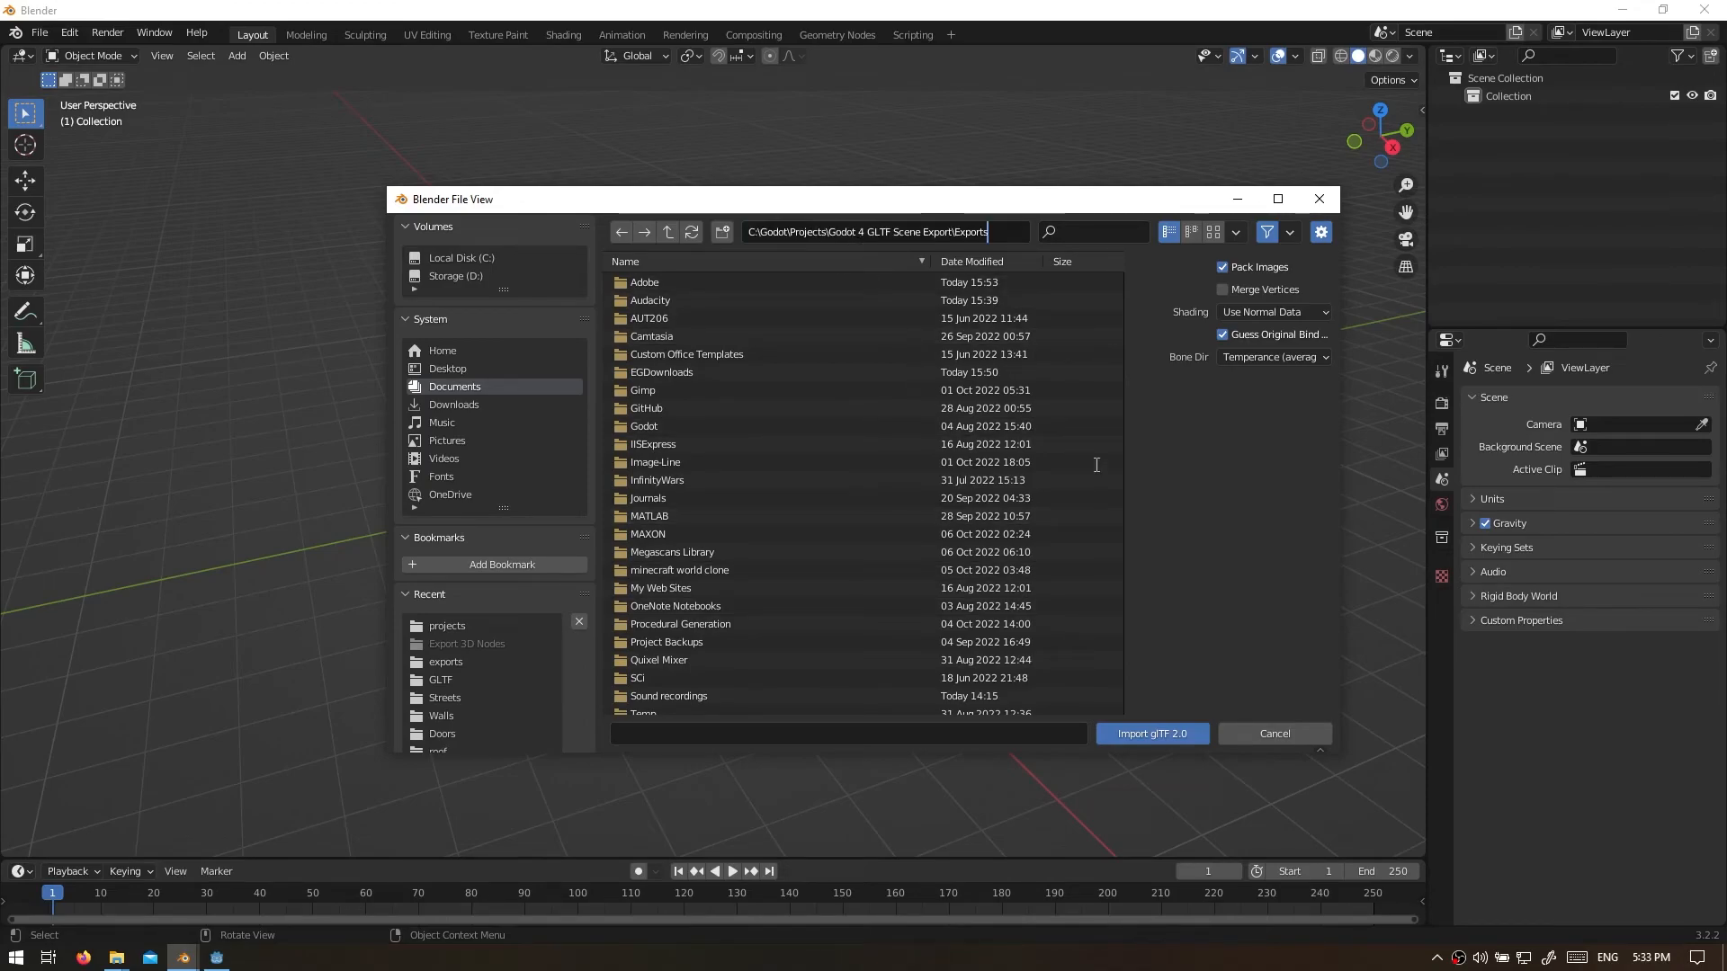
key(Return)
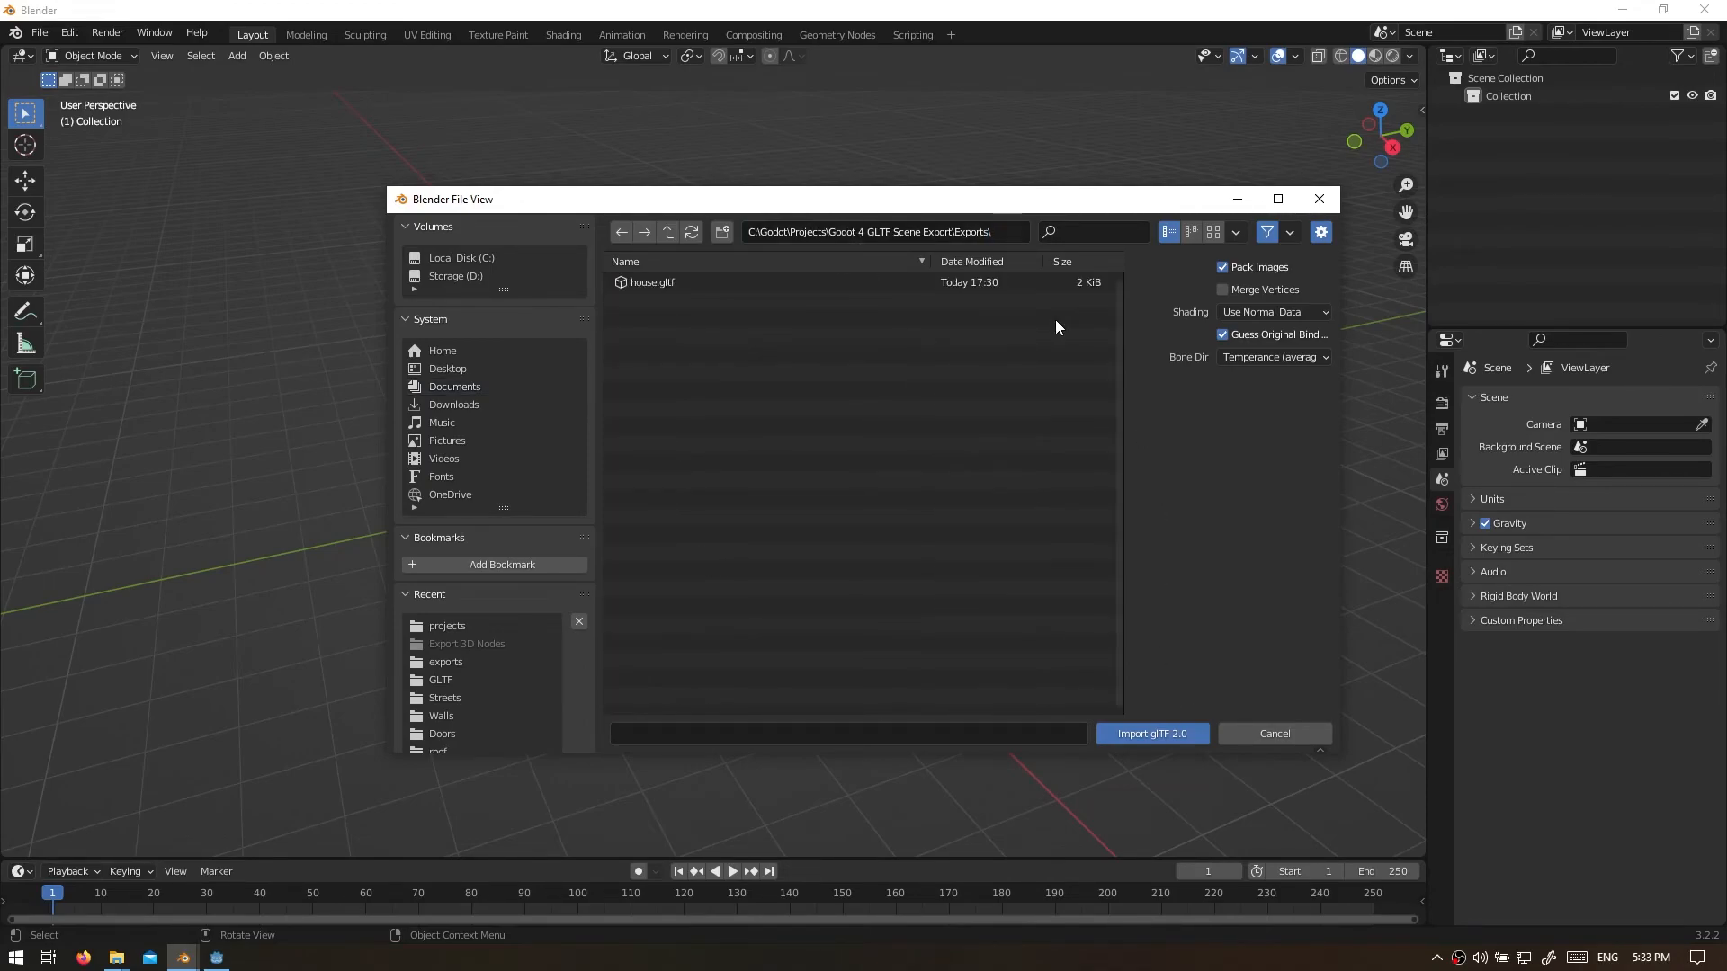
click(661, 282)
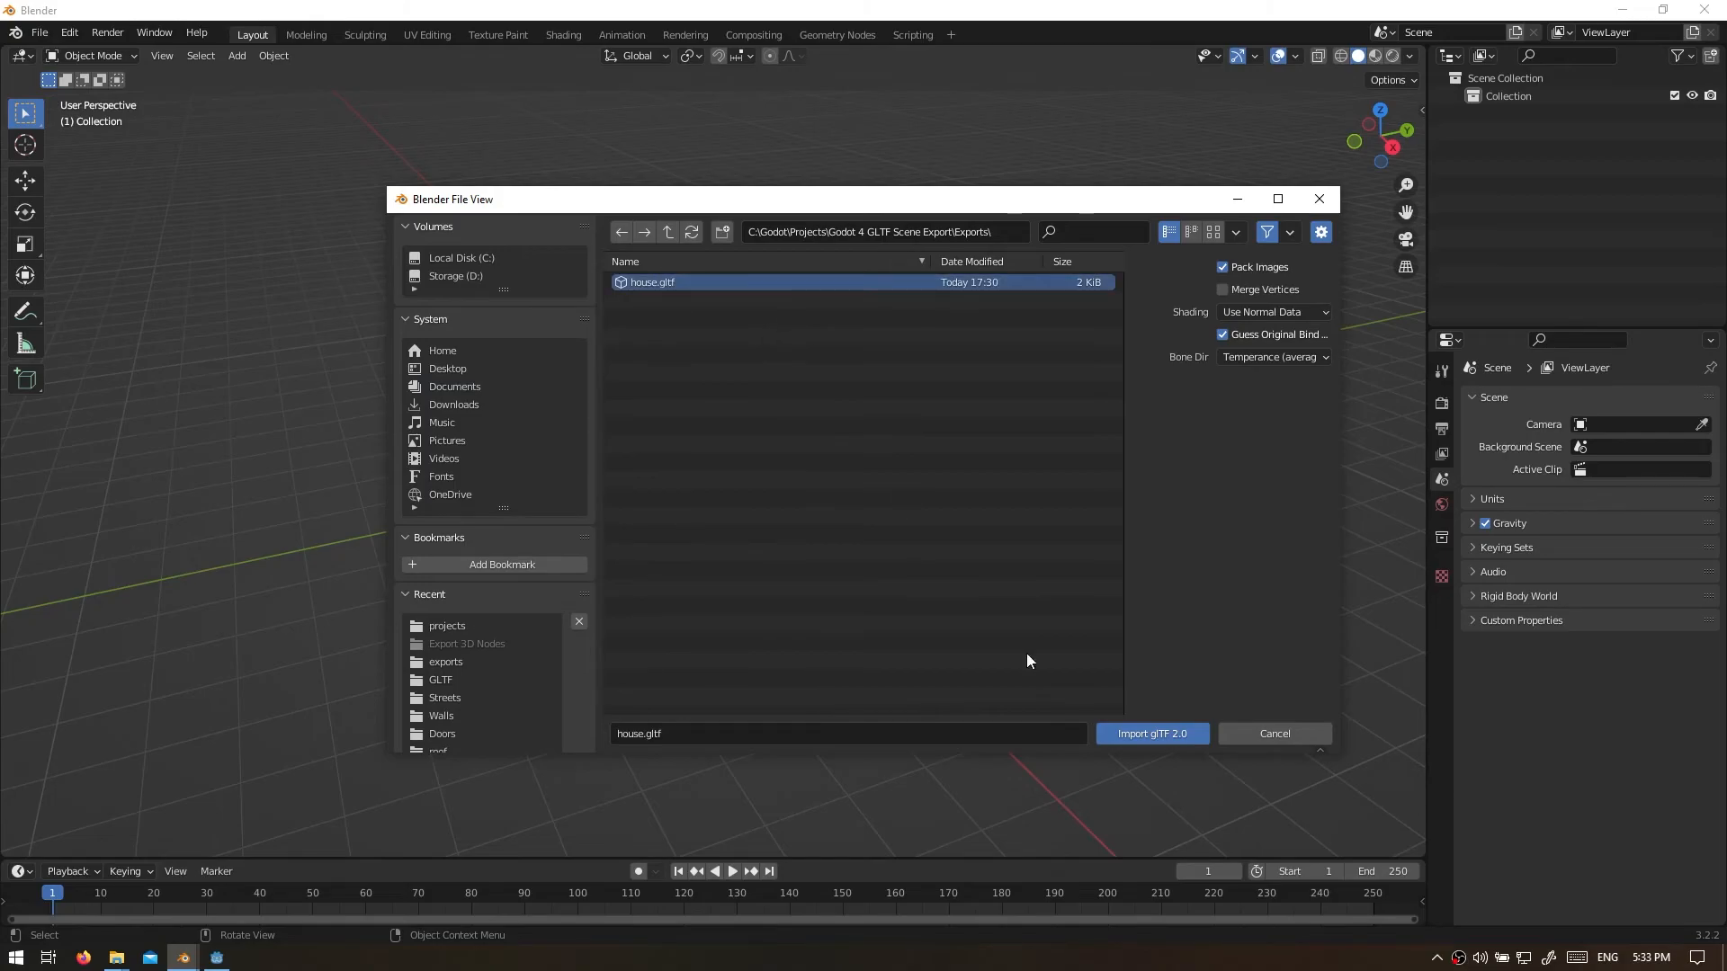
click(1143, 736)
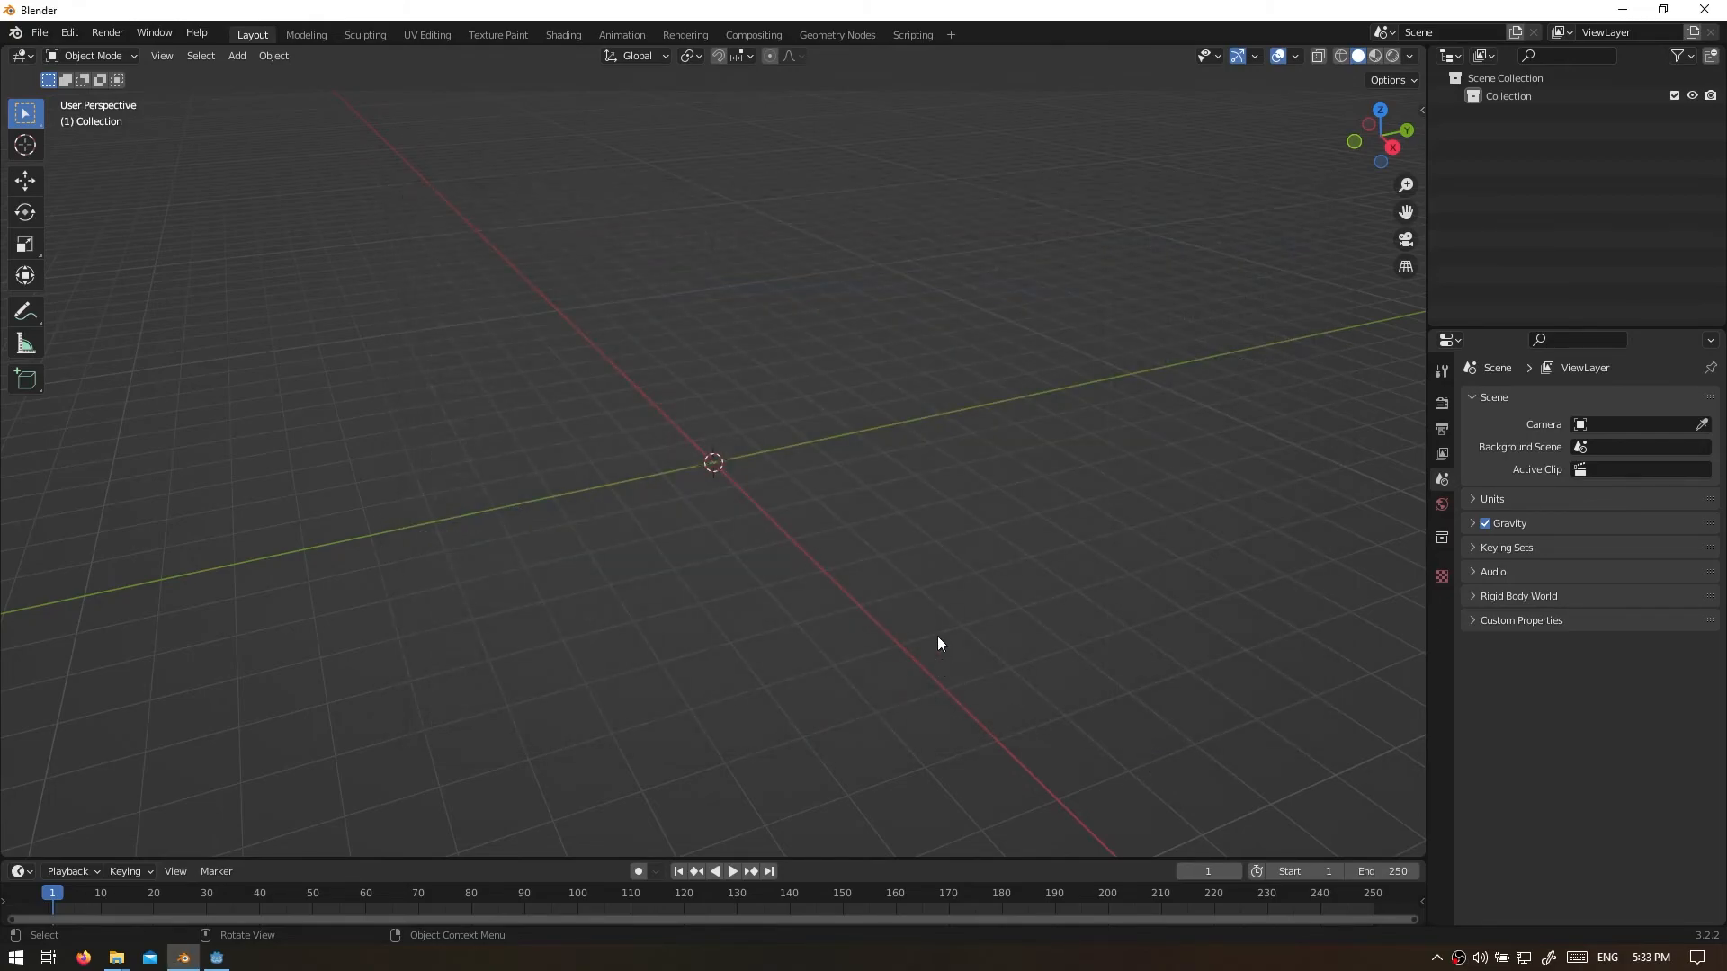
middle_drag(781, 439, 431, 494)
scroll(812, 452, up, 6)
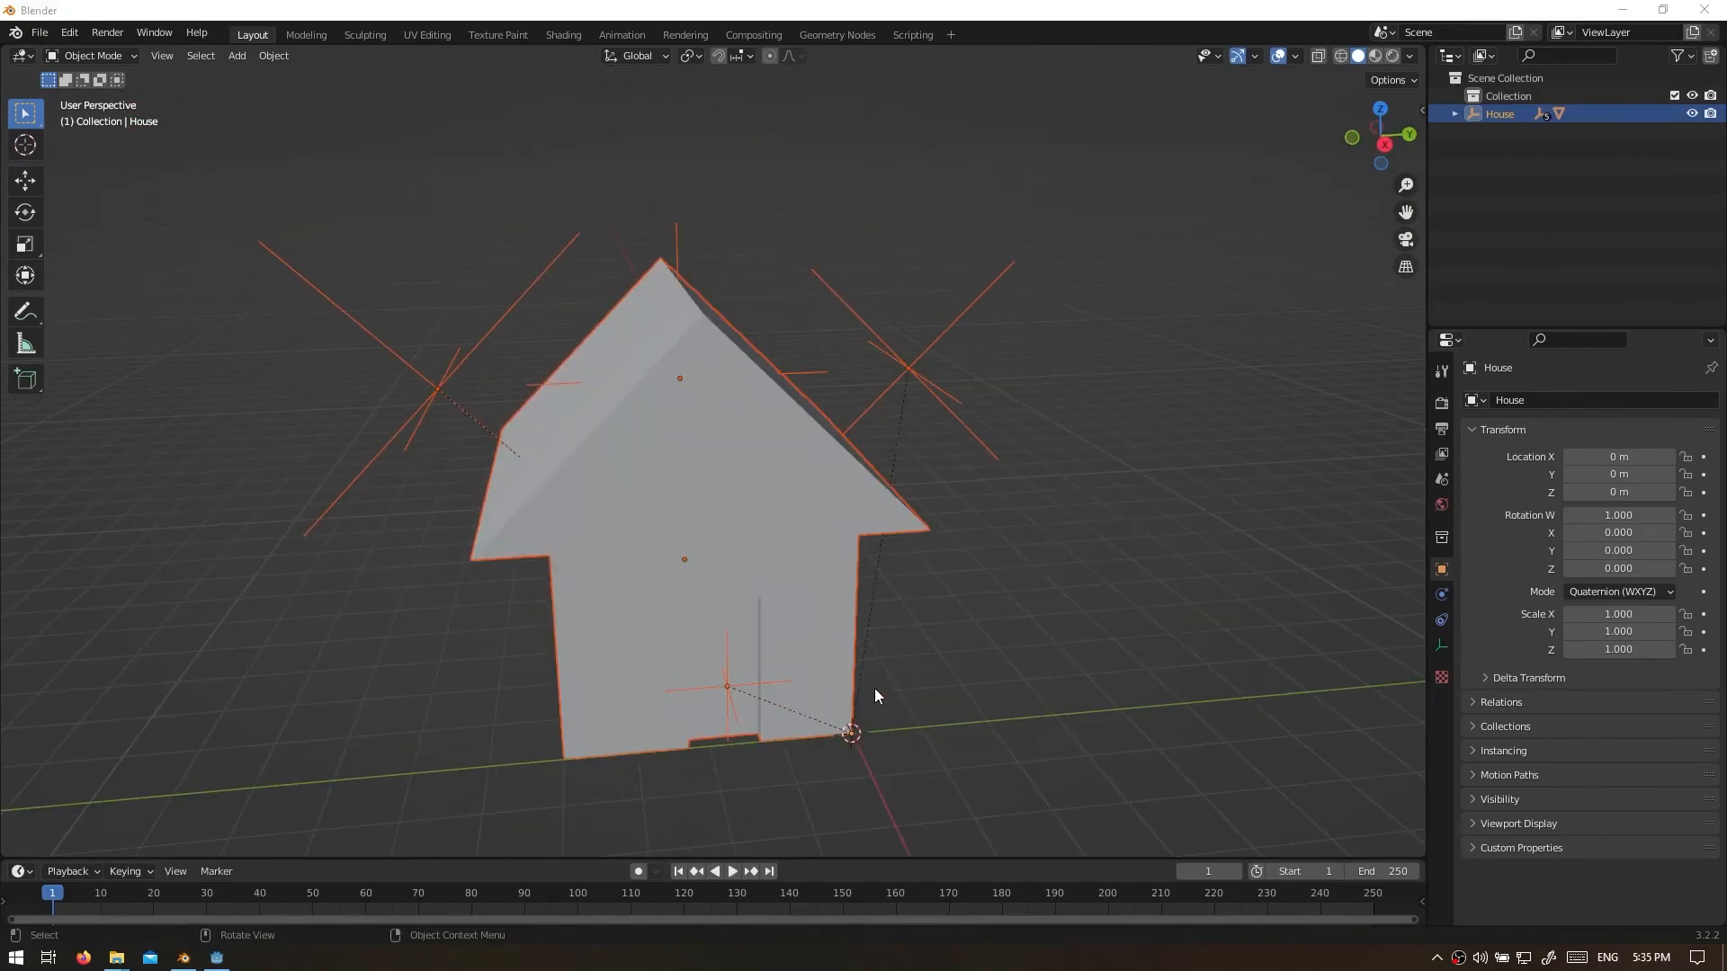
Step: Switch back to Godot, view the house from its door side, and open the main scene with its root node selected
click(216, 958)
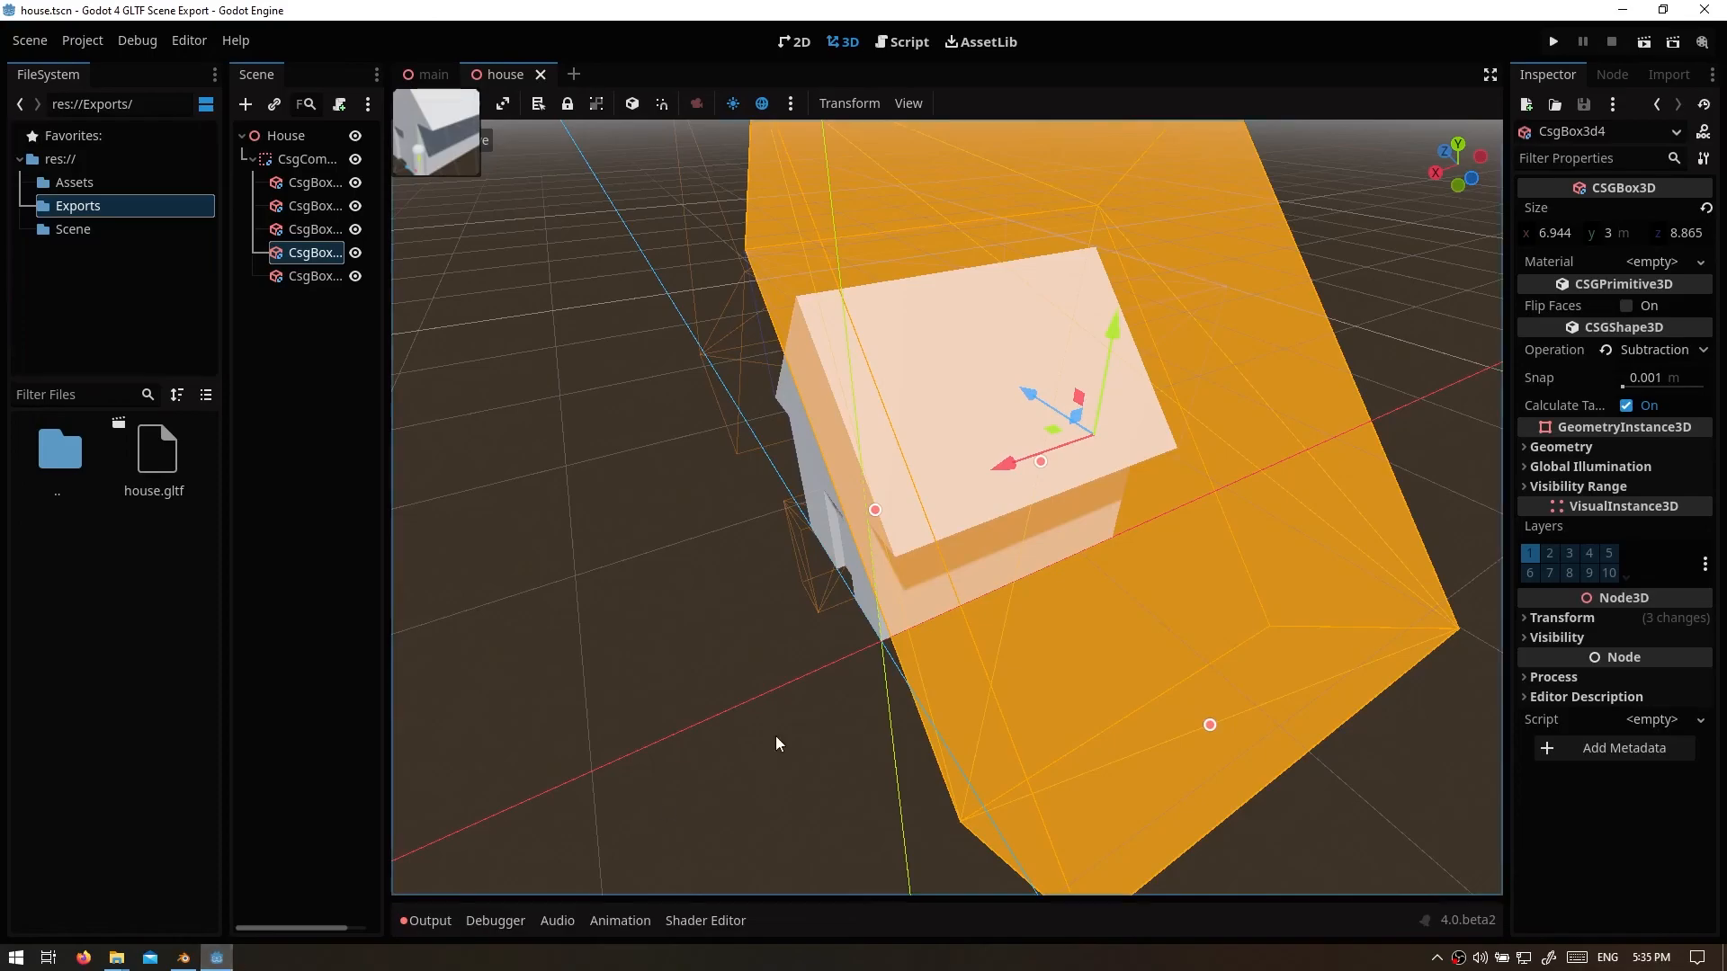
middle_drag(746, 669, 762, 451)
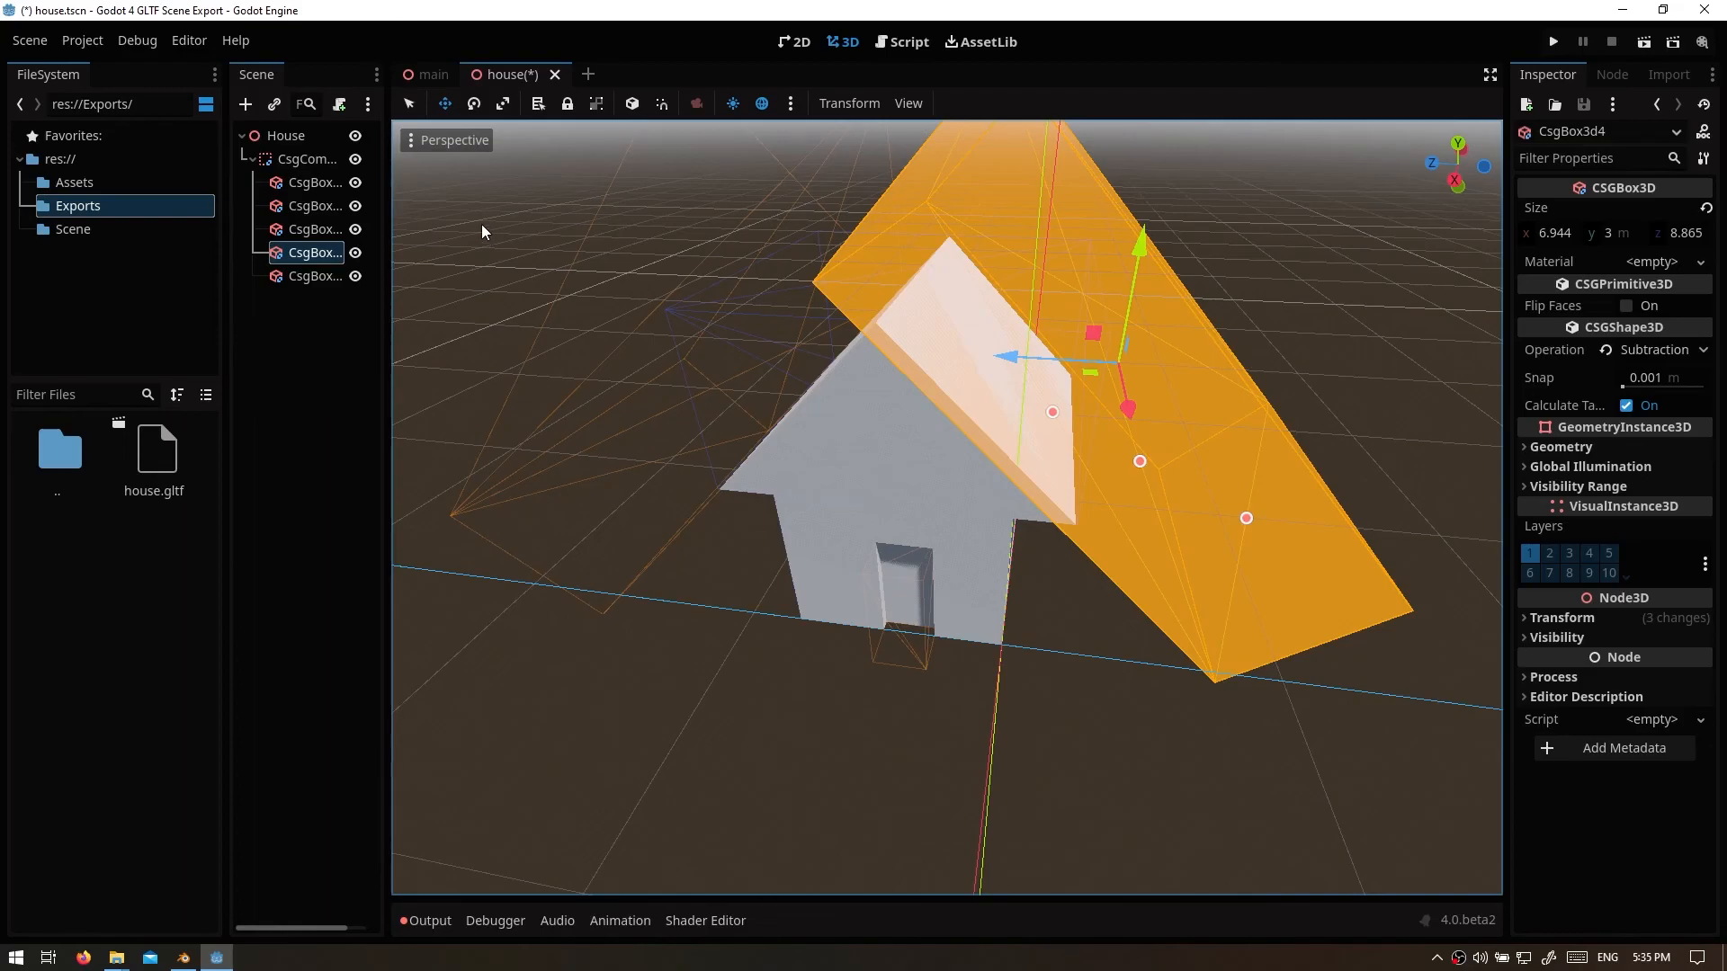
click(428, 74)
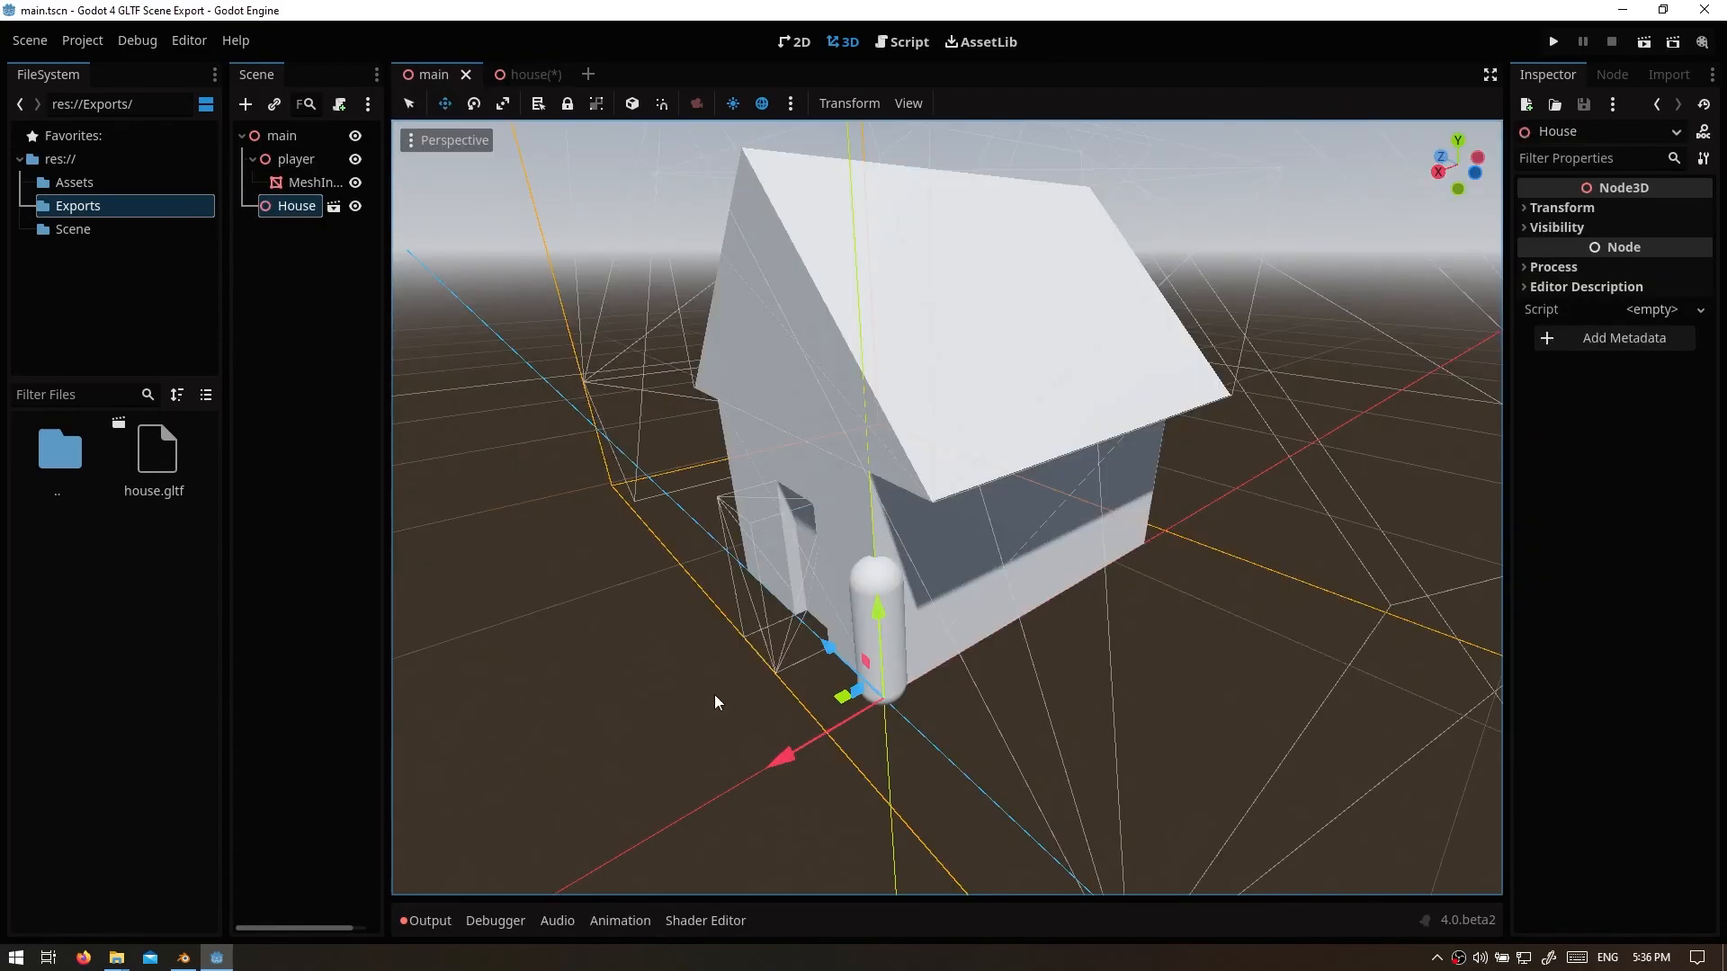
middle_drag(713, 697, 740, 661)
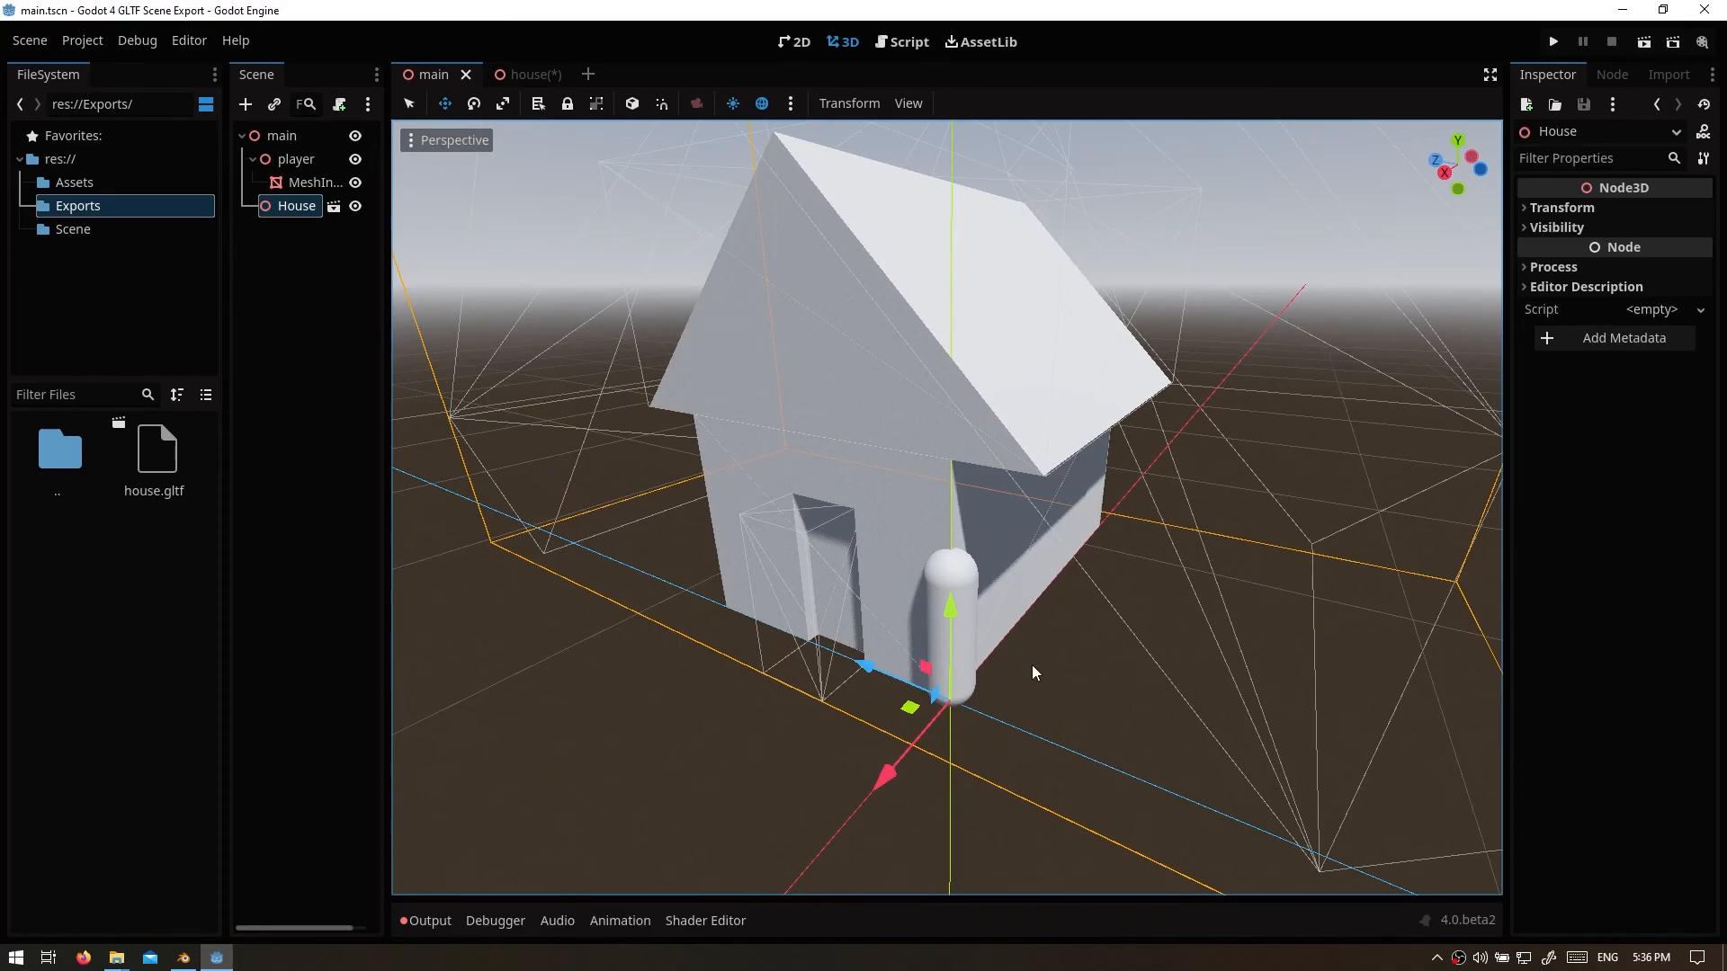
click(304, 137)
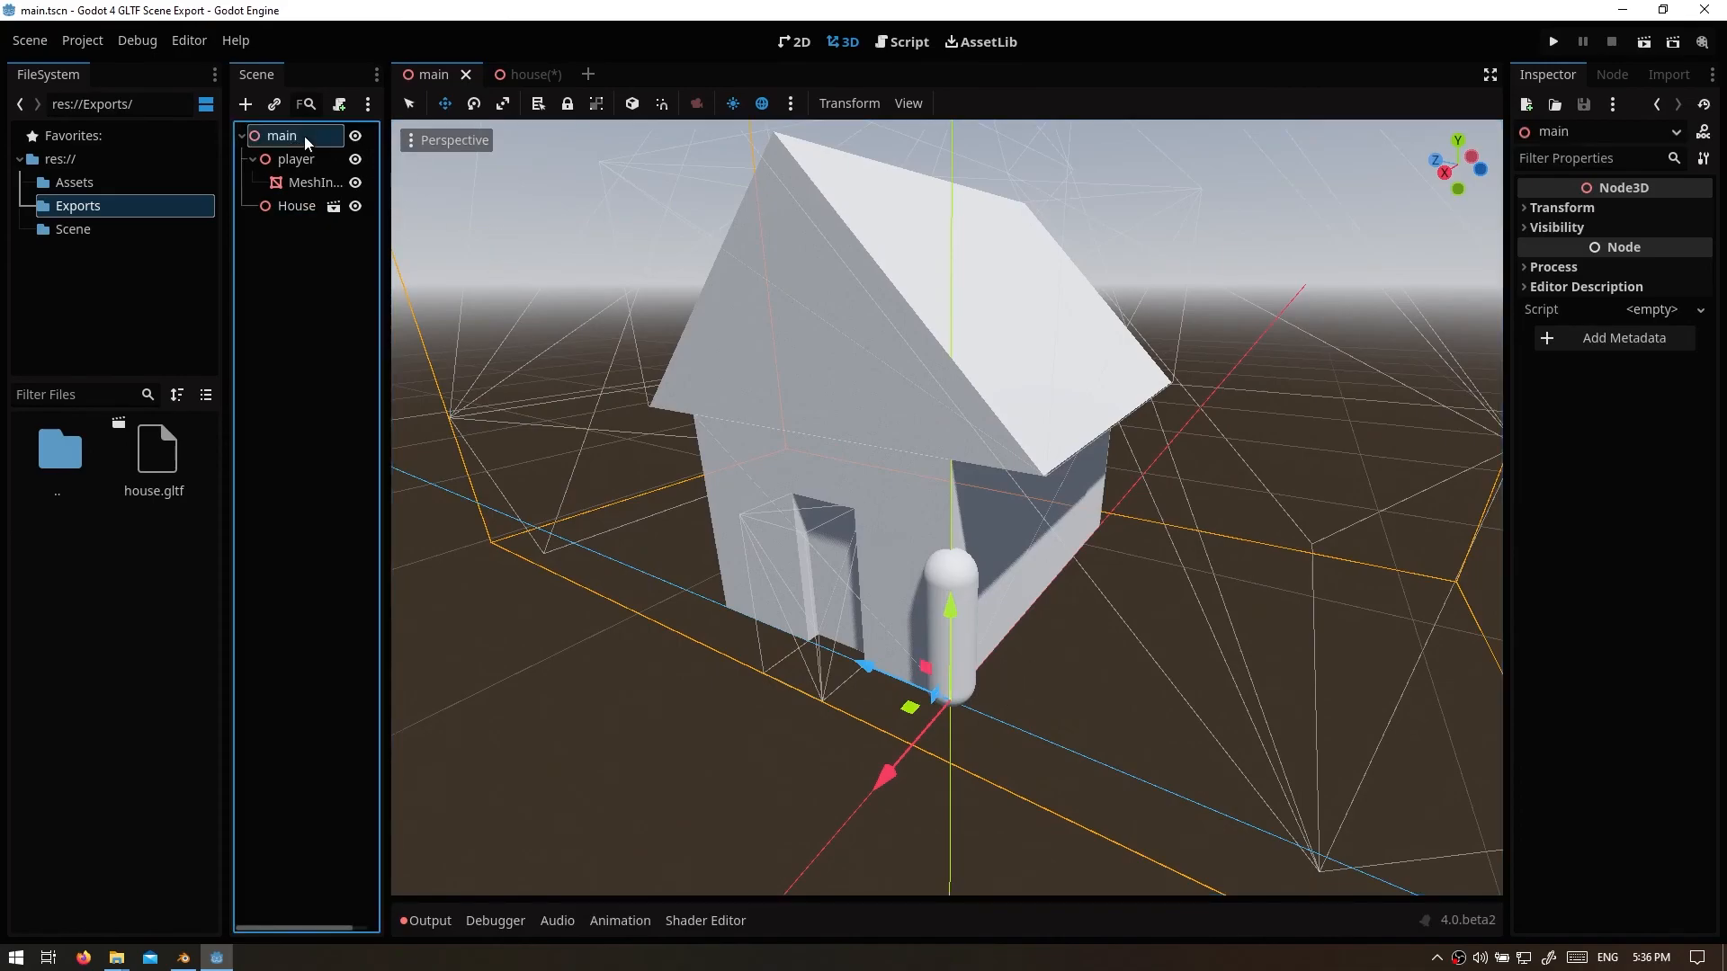